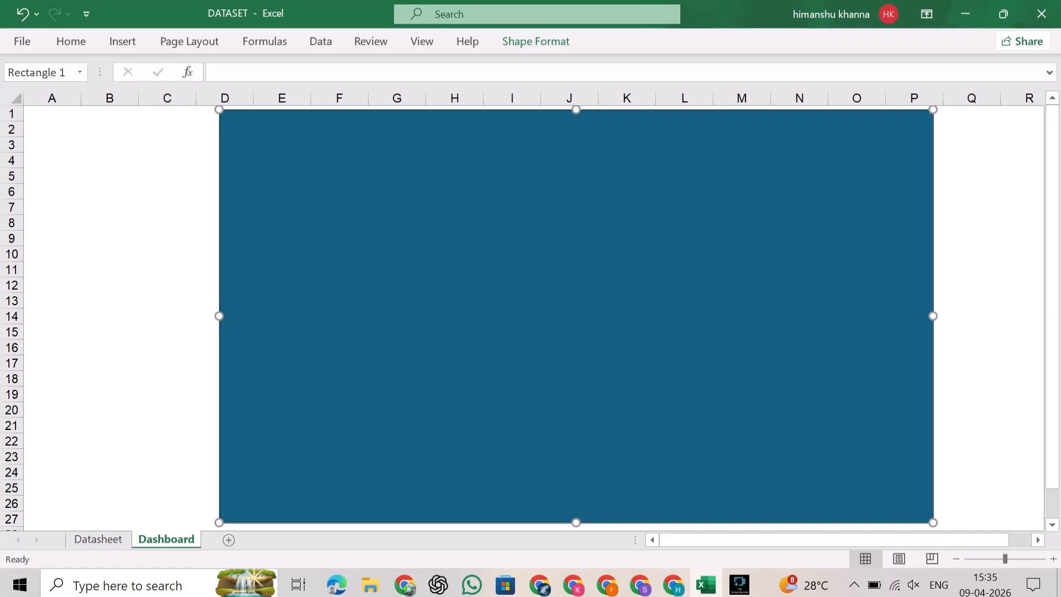
- Widen the dashboard background rectangle slightly into column C and fill it with white
left_click_drag(219, 316, 192, 316)
left_click(109, 285)
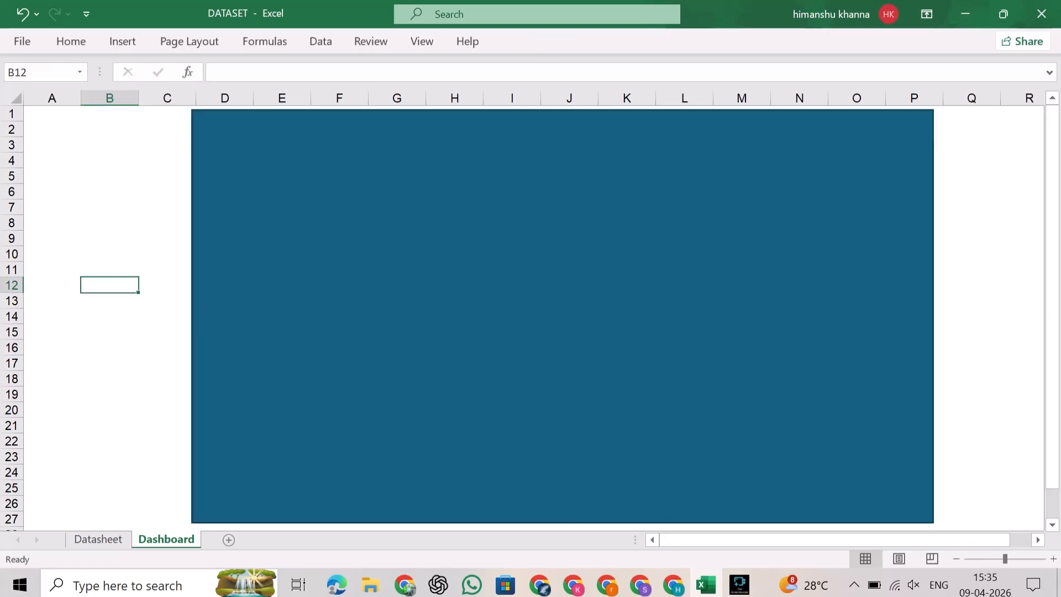
left_click(331, 248)
left_click(71, 42)
left_click(217, 99)
left_click(202, 168)
left_click(109, 222)
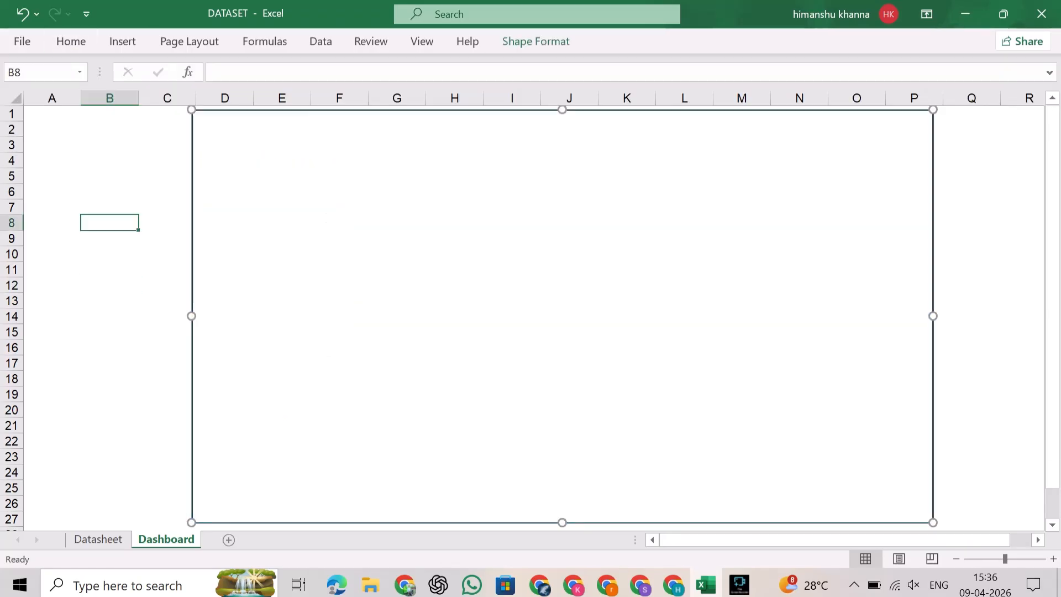
- Add a small rounded rectangle over D1:E4 inside the frame and a duplicate stretched beside it as a header bar to column P
left_click(123, 41)
left_click(197, 83)
left_click(227, 161)
left_click(228, 342)
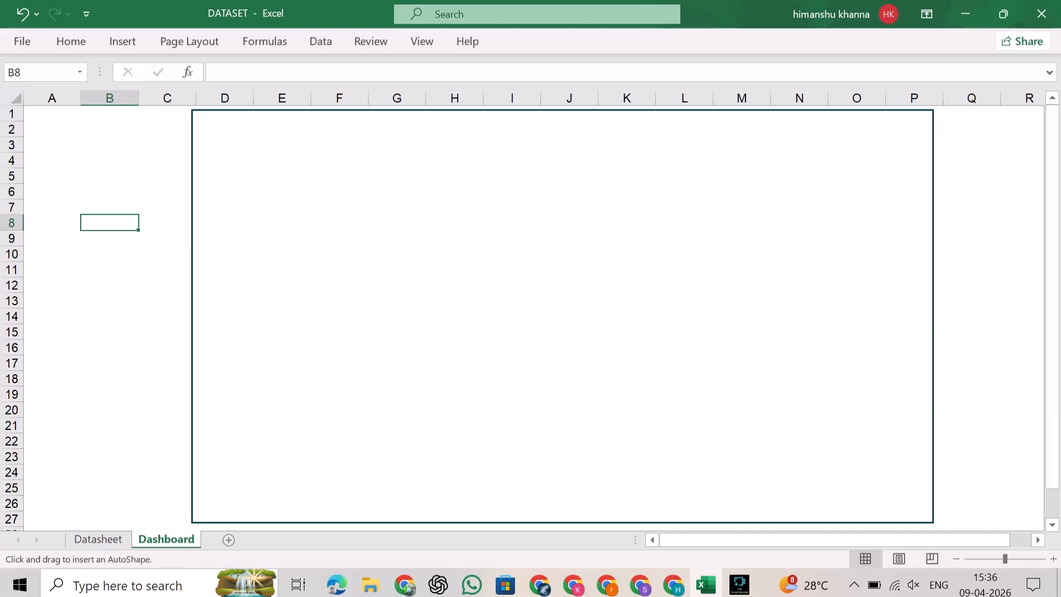
mouse_move(195, 111)
left_mouse_down()
mouse_move(302, 161)
mouse_move(355, 137)
mouse_move(928, 137)
left_mouse_up()
key("ctrl+d")
left_click_drag(314, 113, 309, 113)
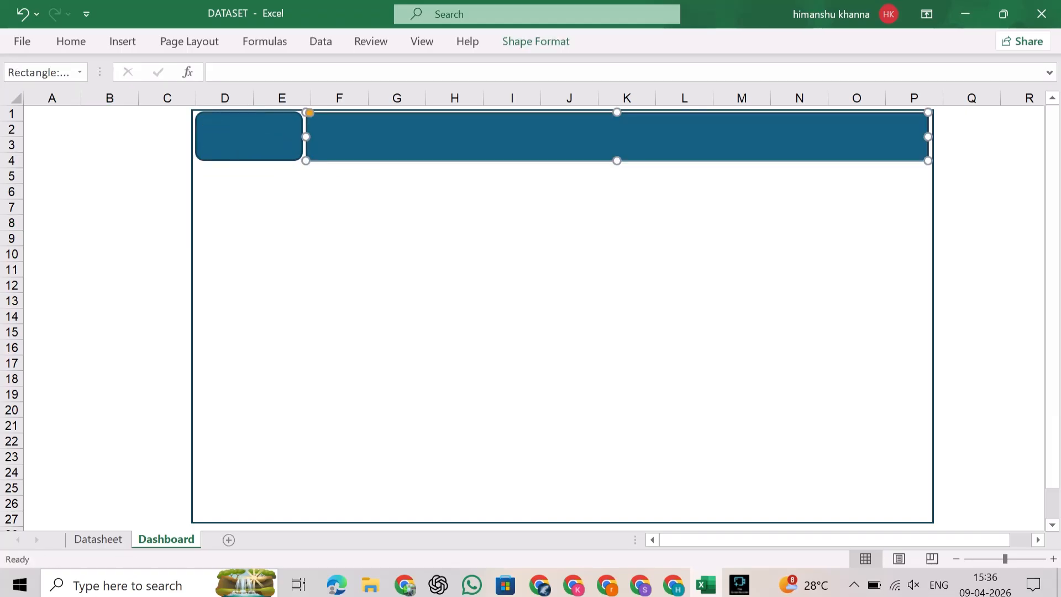
- Duplicate the small rounded box into a tall sidebar panel beneath it, widen it into column F and fill it white
left_click(266, 133)
left_click_drag(204, 112, 250, 516)
key("ctrl+d")
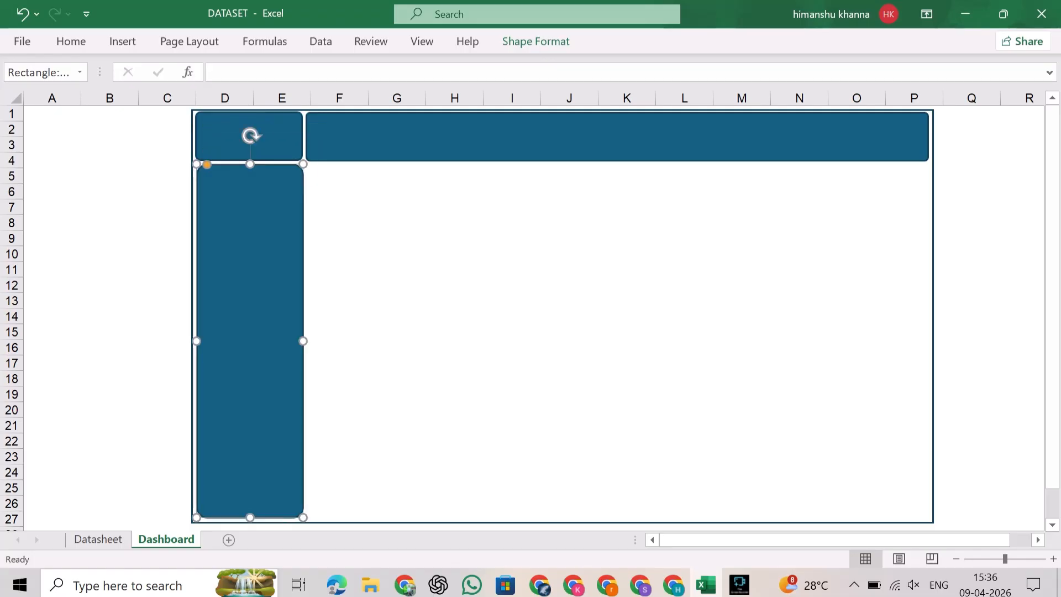
left_click_drag(303, 341, 325, 341)
left_click(123, 41)
left_click(71, 42)
left_click(201, 98)
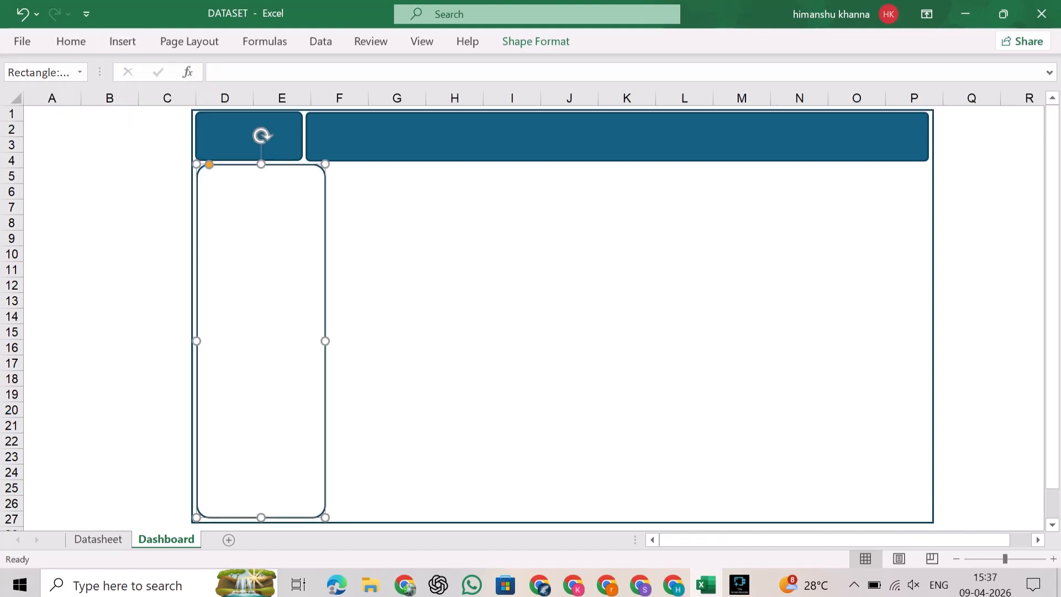
left_click(442, 254)
- Remove the small box above the sidebar and extend the header bar over its space to the frame's edge
right_click(279, 131)
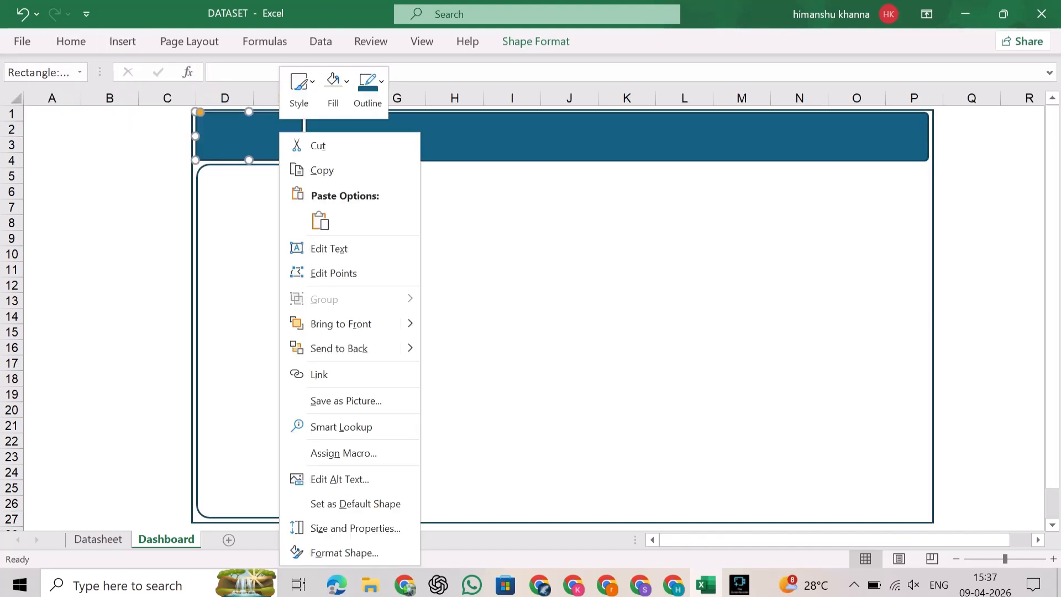
left_click(318, 145)
left_click(332, 138)
left_click_drag(306, 136, 283, 137)
left_click_drag(276, 136, 196, 137)
left_click(23, 14)
left_click(301, 137)
left_click(110, 176)
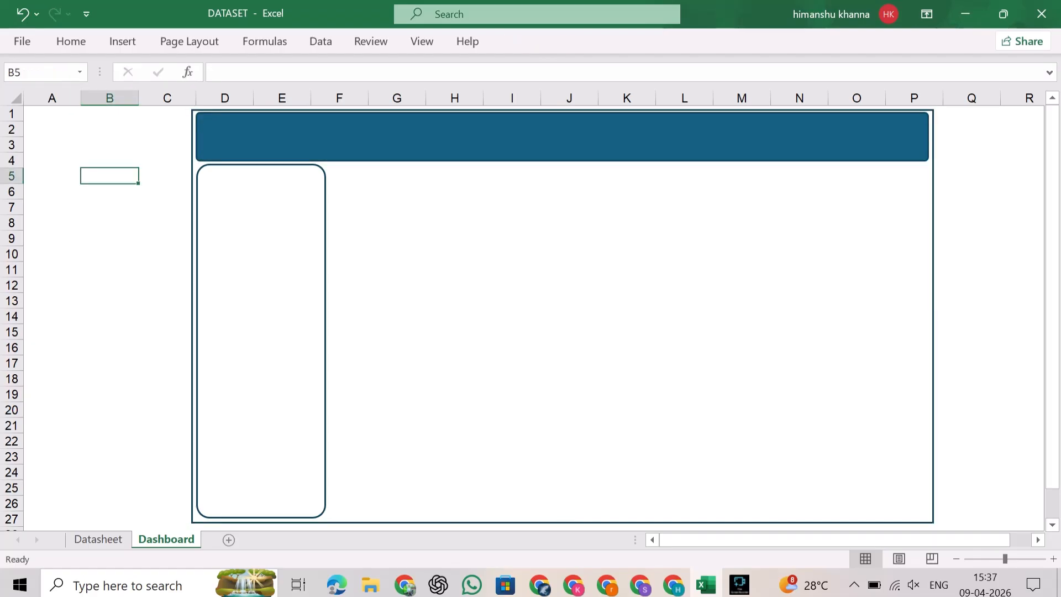
- Fill the header bar with the standard Dark Blue colour
left_click(552, 136)
left_click(71, 41)
left_click(216, 99)
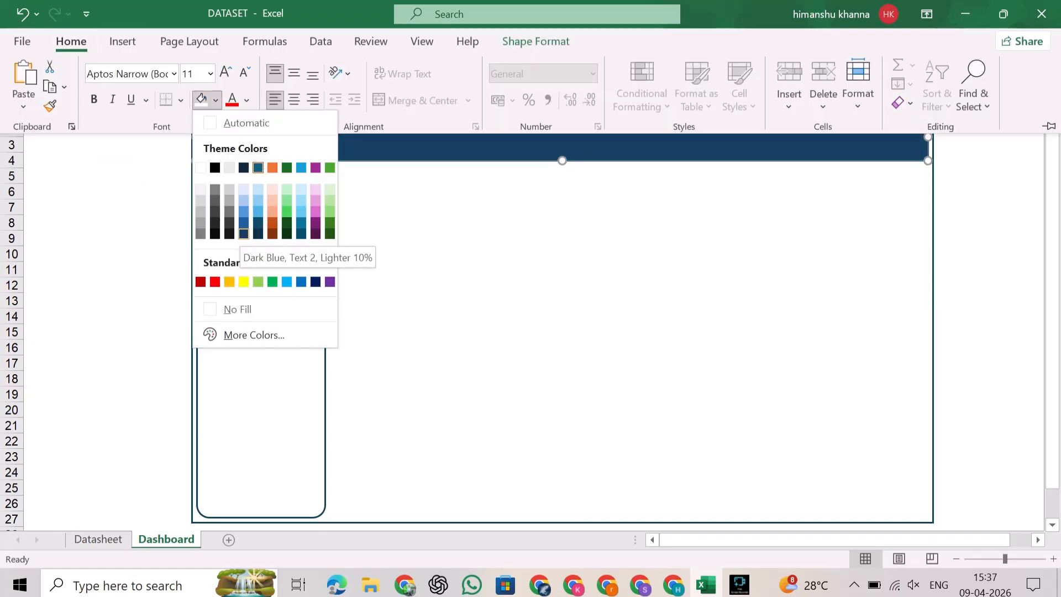
left_click(315, 282)
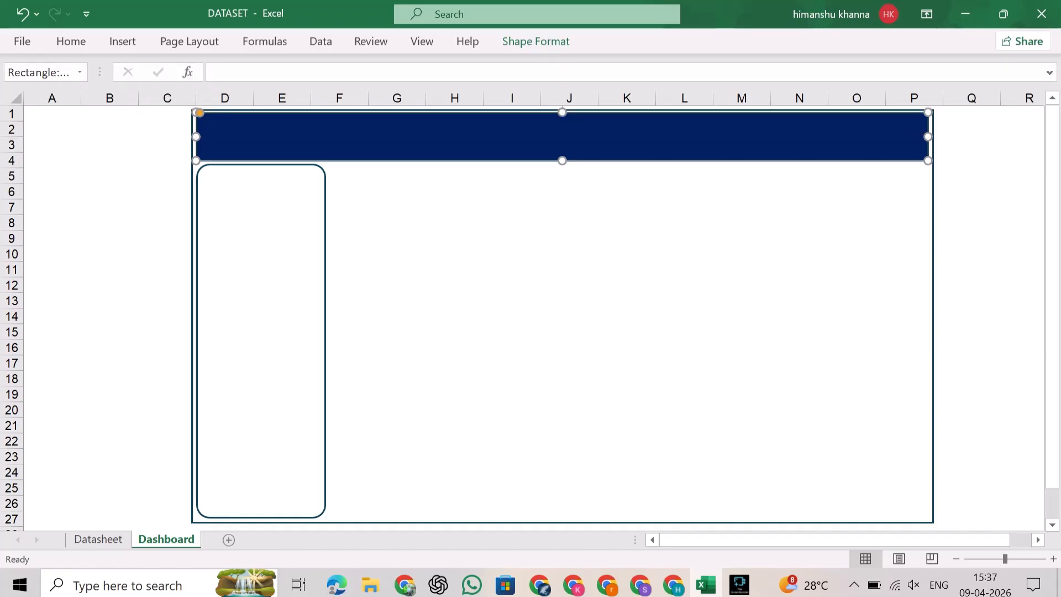
left_click(109, 238)
- Reduce the corner rounding of the white sidebar panel
left_click(227, 204)
left_click_drag(210, 165, 203, 165)
left_click(166, 223)
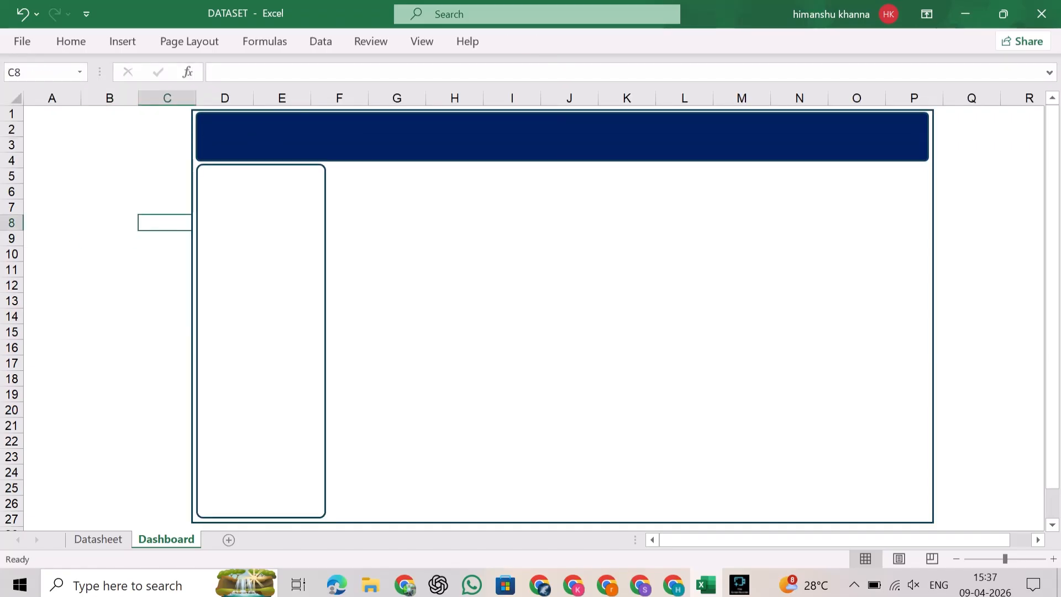
- Draw a rounded rectangle chart card beside the sidebar, spanning about rows 5 to 14, and place a duplicate next to it
left_click(71, 42)
left_click(122, 41)
left_click(199, 96)
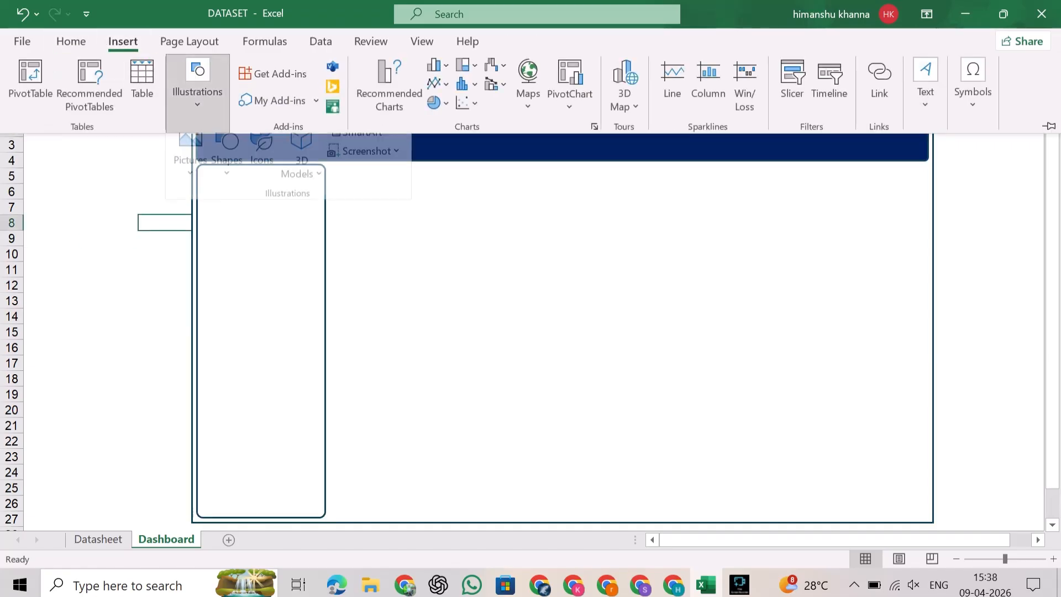
left_click(227, 157)
left_click(285, 229)
left_click_drag(336, 165, 580, 321)
key("ctrl+d")
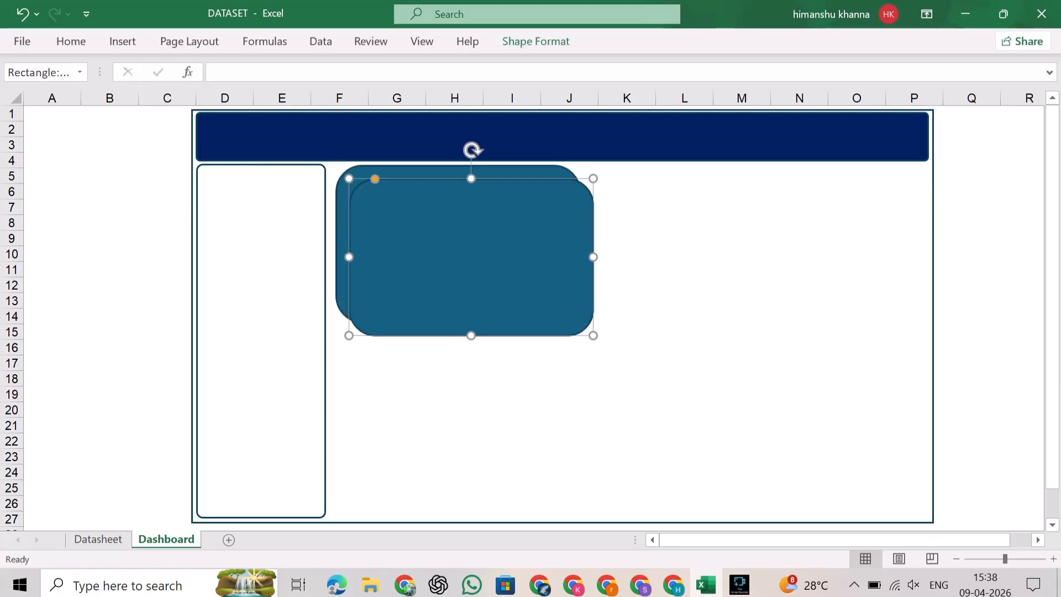
left_click_drag(492, 262, 725, 252)
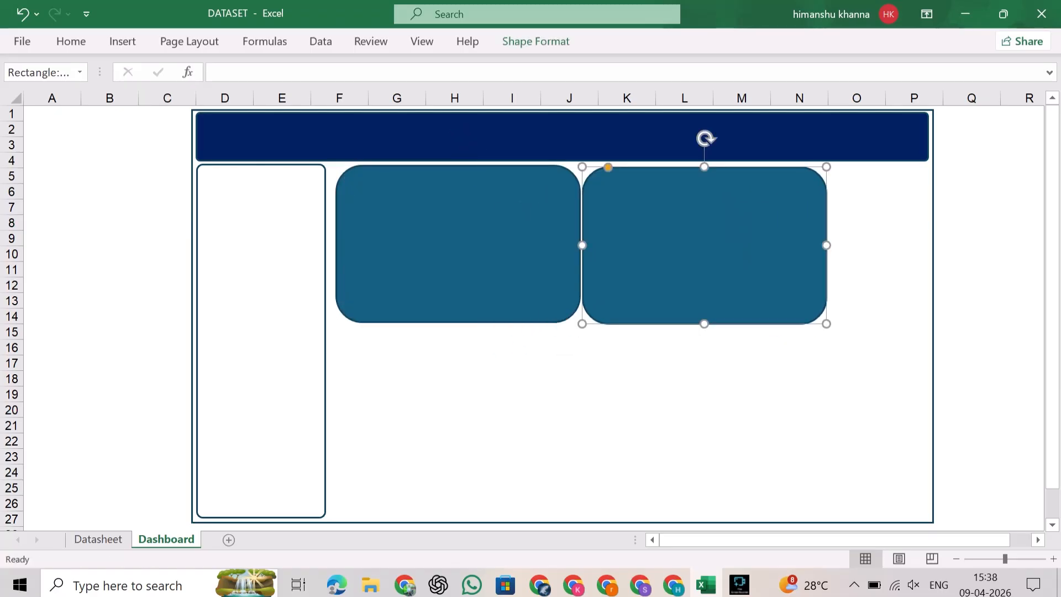
- Add a third chart card next to the other two and widen the background frame to column S to contain it
left_click(889, 309)
left_click_drag(932, 316, 1027, 316)
left_click_drag(906, 540, 931, 539)
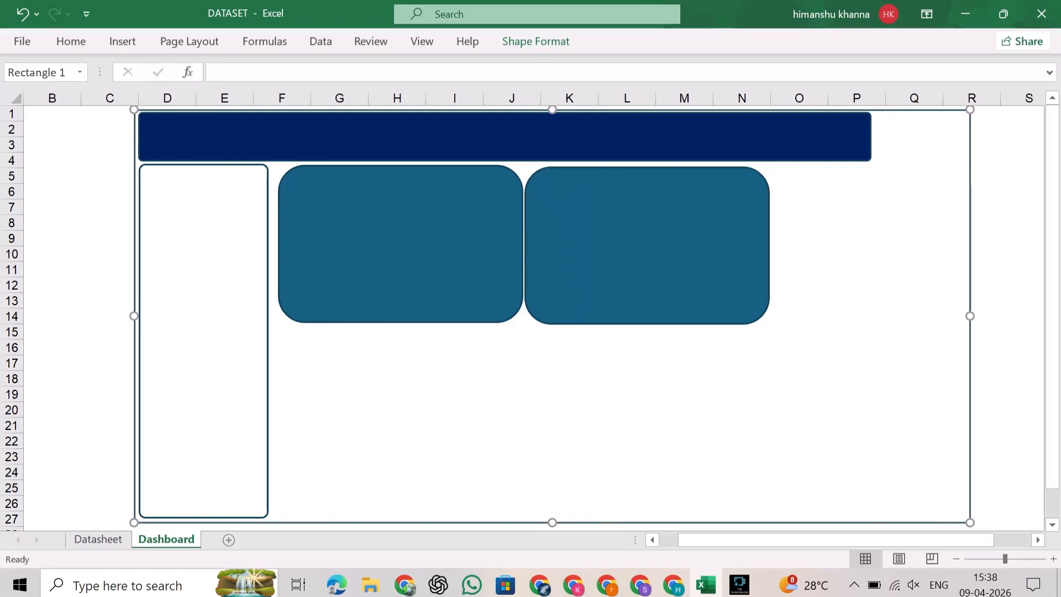
left_click(408, 249)
key("ctrl+d")
left_click_drag(414, 255, 897, 243)
left_click(933, 357)
left_click_drag(970, 316, 1037, 316)
- Reduce the corner rounding of all three chart cards and shift the first card slightly closer to the sidebar
left_click(845, 221)
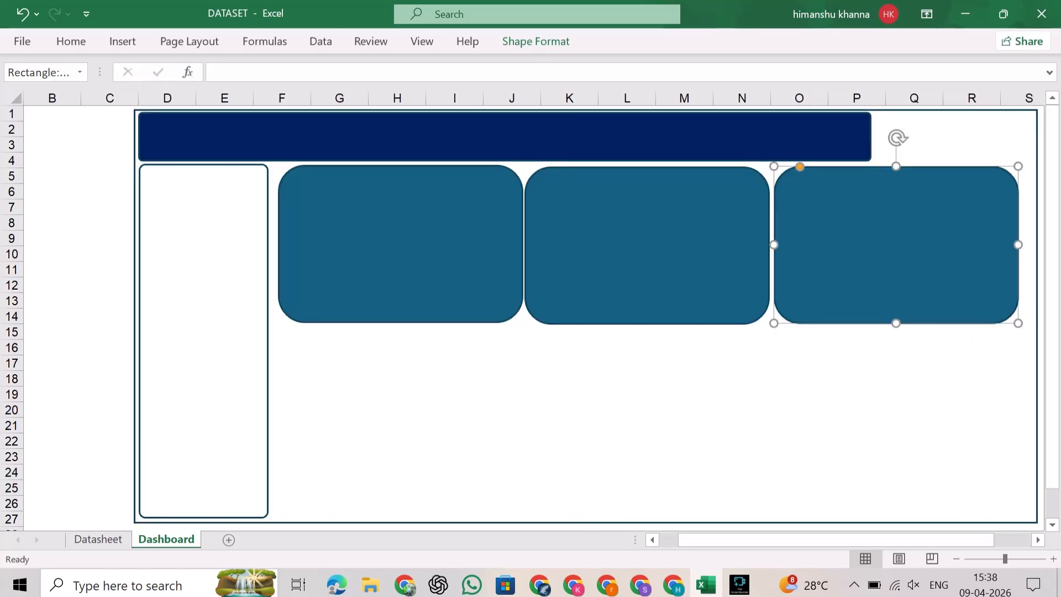
left_click_drag(800, 167, 789, 167)
left_click(607, 221)
left_click_drag(550, 167, 539, 167)
left_click(386, 232)
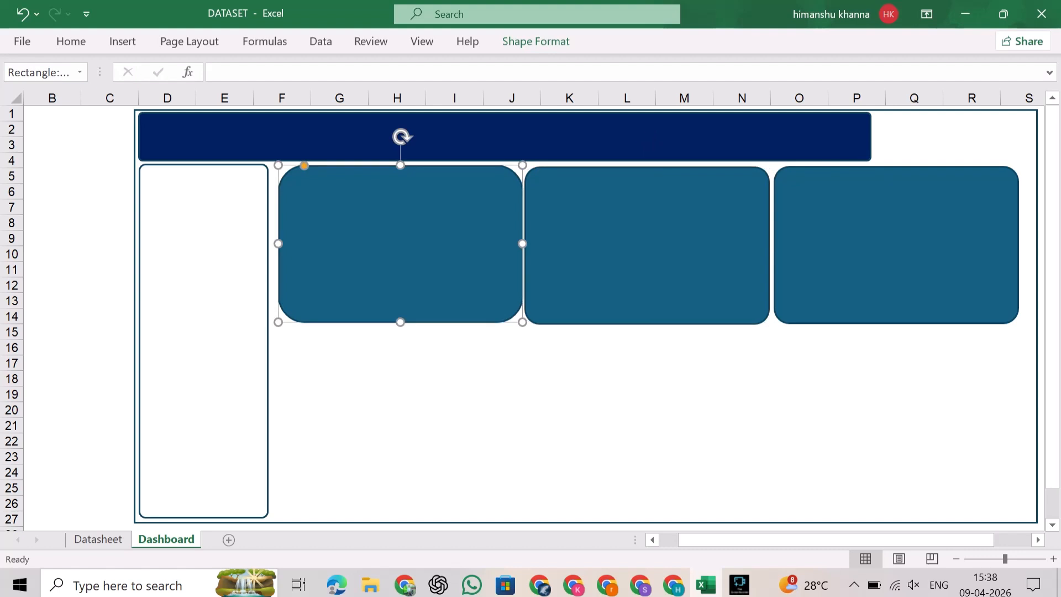
left_click_drag(304, 165, 295, 165)
left_click_drag(386, 232, 382, 232)
- Extend the header bar over the third chart card and widen that card slightly to match the bar's end
left_click(525, 137)
left_click_drag(871, 137, 1025, 136)
left_click(950, 232)
left_click_drag(1019, 245, 1021, 245)
left_click(52, 269)
left_click(972, 137)
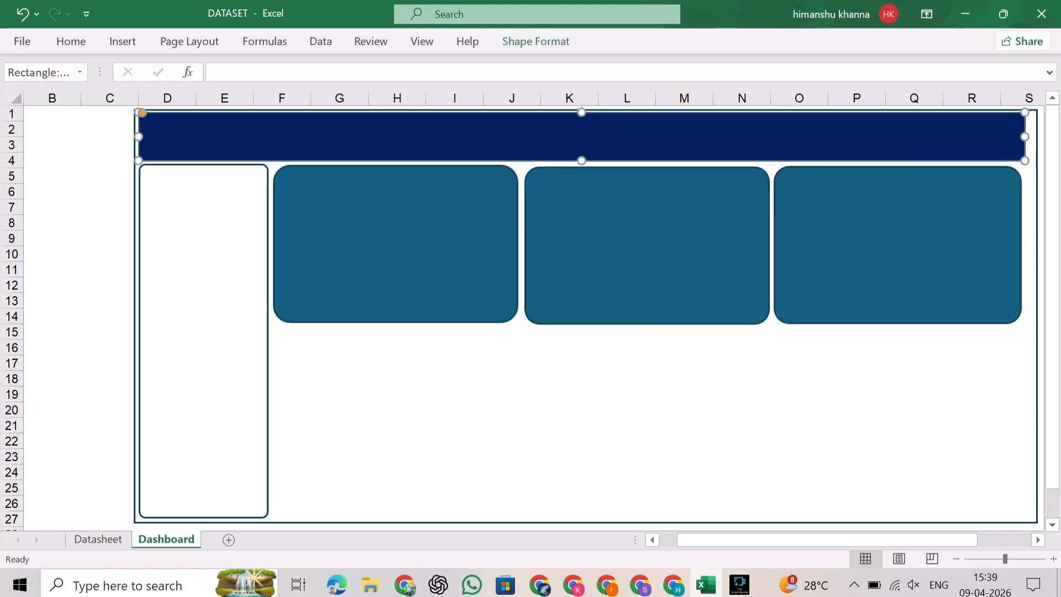
left_click_drag(1024, 137, 1023, 137)
- Tighten the corner rounding of the three chart cards a little further
left_click(884, 221)
left_click_drag(789, 167, 783, 167)
left_click(663, 221)
left_click_drag(539, 166, 533, 166)
left_click(409, 221)
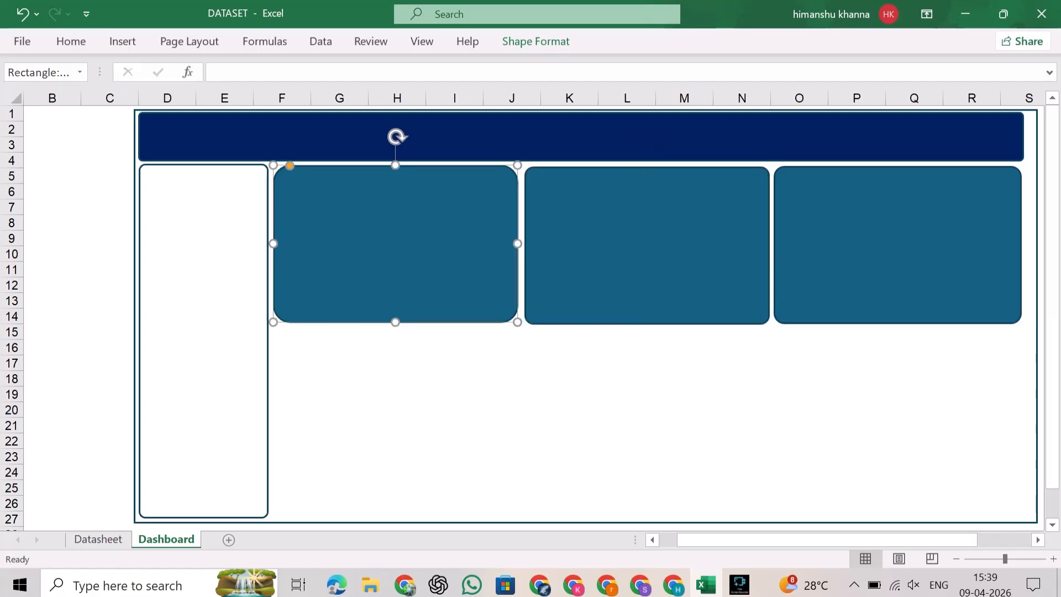
left_click_drag(290, 166, 285, 165)
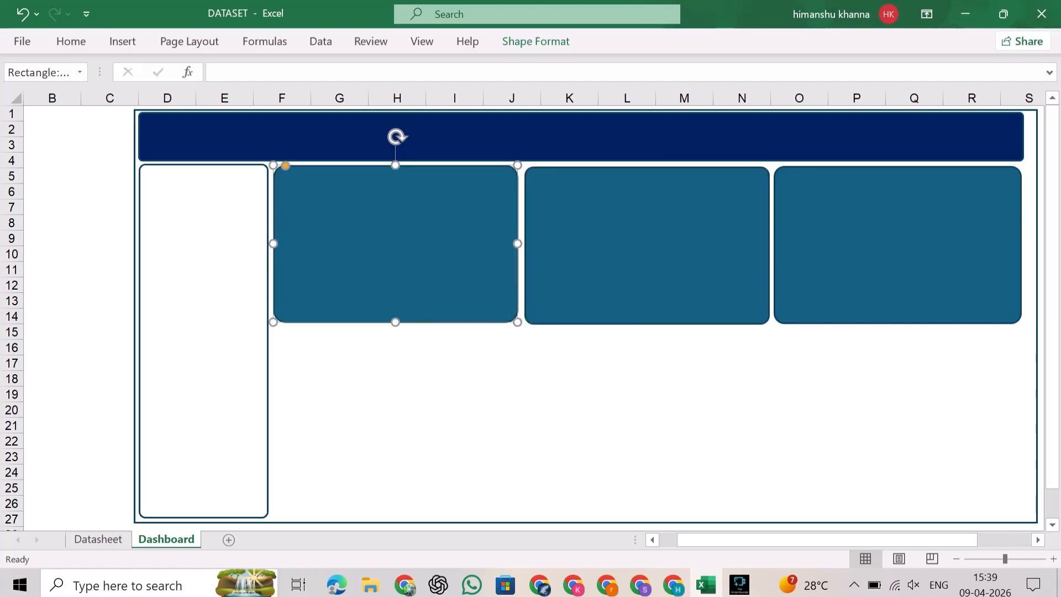
- Duplicate all three chart cards and place the copies as a second row below the originals
left_click(652, 238, "ctrl")
left_click(884, 237, "ctrl")
key("ctrl+d")
left_click_drag(883, 243, 871, 405)
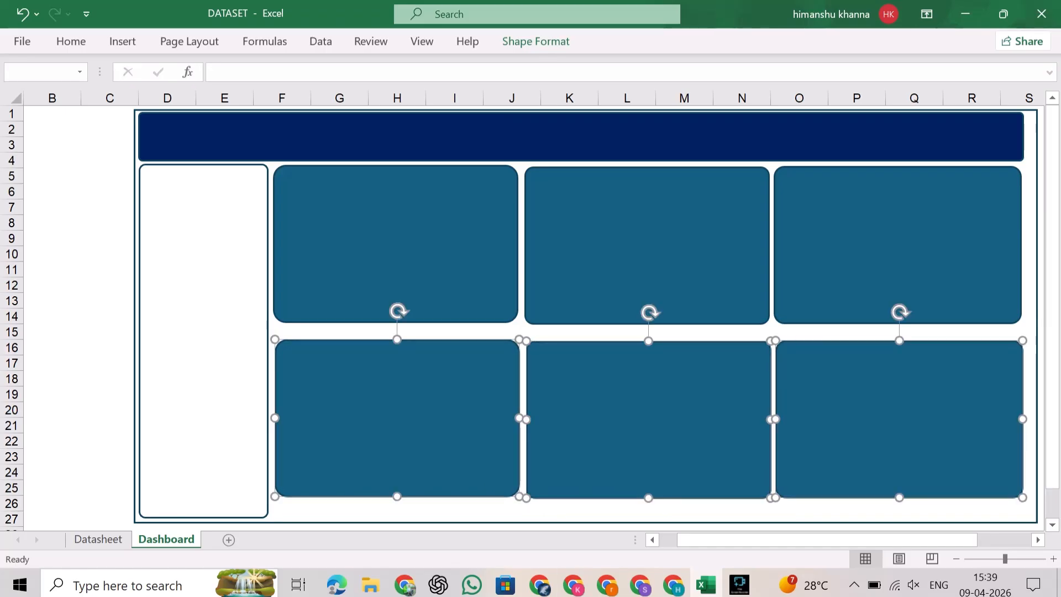
mouse_move(275, 418)
left_mouse_down()
mouse_move(310, 417)
mouse_move(276, 417)
left_mouse_up()
left_click(109, 348)
- Resize the lower row into one wide first card and two narrower cards, moving the middle card to make room
left_click(558, 414)
left_click_drag(527, 419, 563, 420)
left_click(829, 419)
left_click_drag(776, 418, 797, 418)
left_click(475, 419)
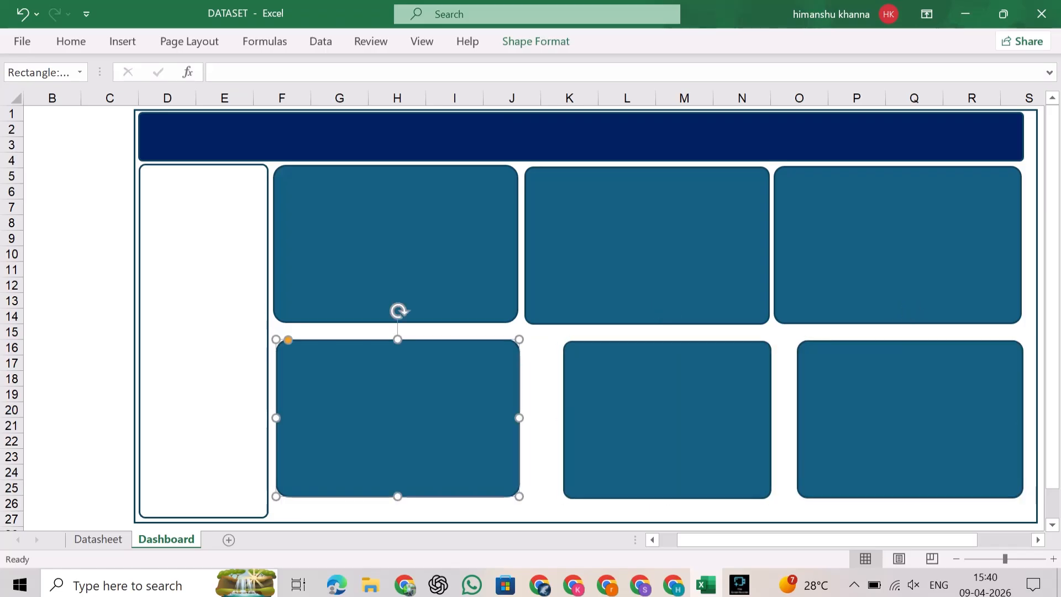
left_click_drag(519, 418, 554, 418)
left_click_drag(614, 418, 631, 419)
left_click(508, 418)
left_click_drag(554, 419, 573, 418)
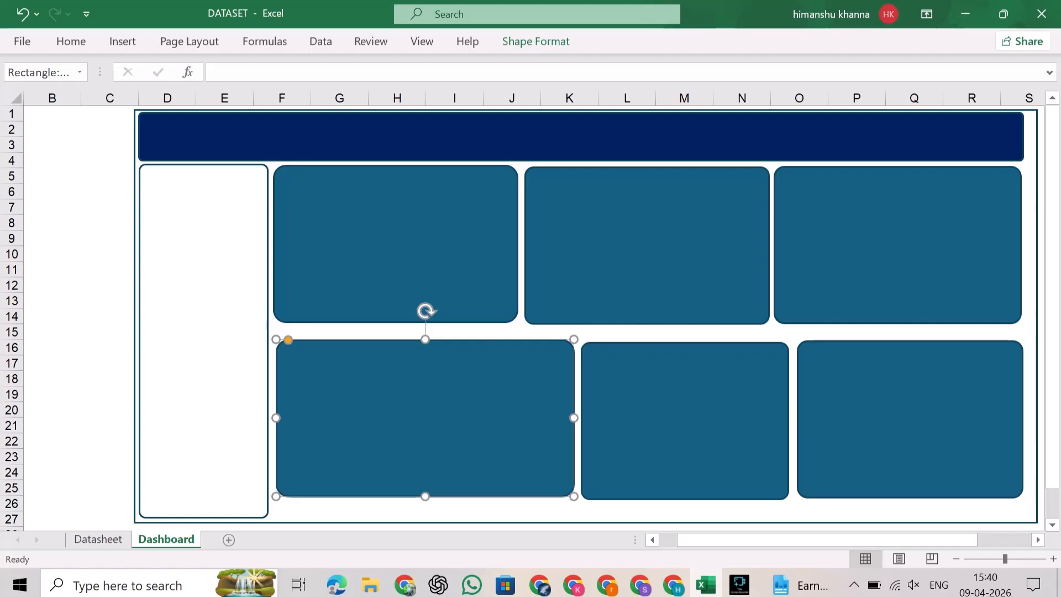
- Distribute the three upper chart cards horizontally and align their tops
left_click(396, 243)
left_click(646, 244, "ctrl")
left_click(897, 245, "ctrl")
left_click(535, 42)
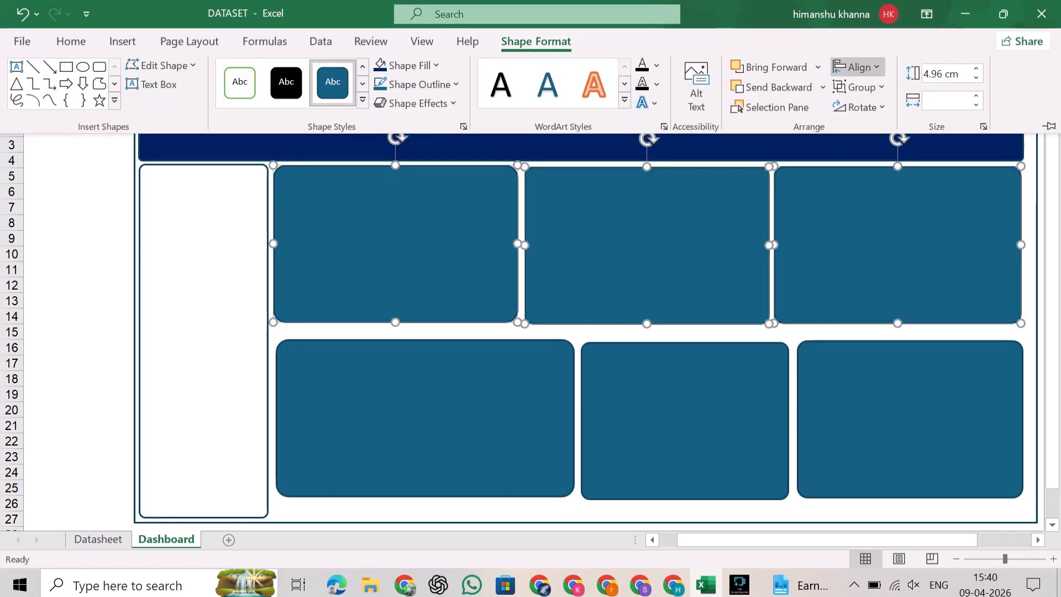
left_click(856, 67)
left_click(895, 238)
left_click(856, 67)
left_click(884, 164)
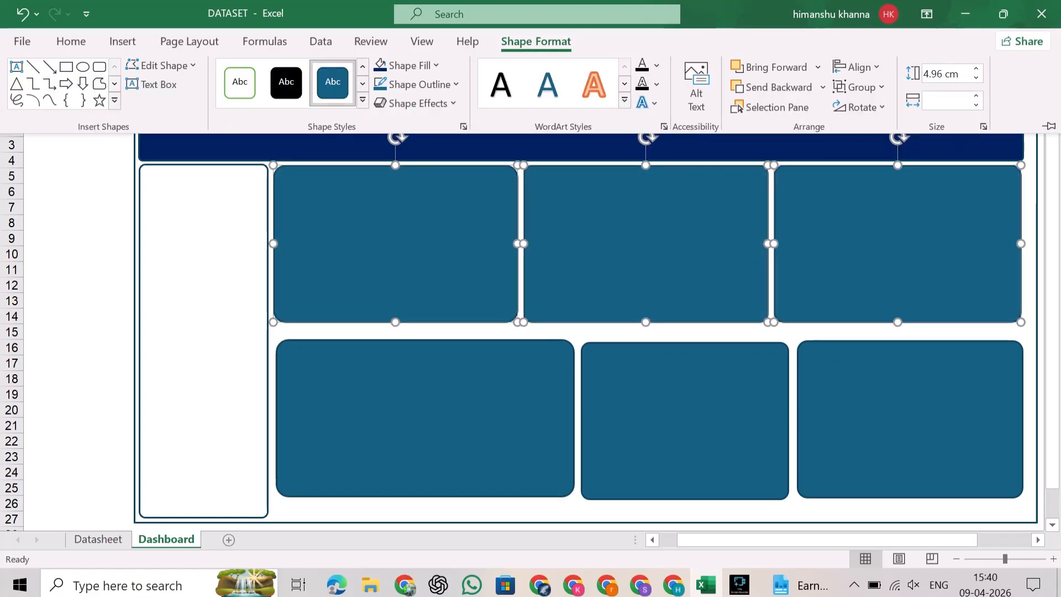
- Move the three lower cards up close to the upper row, align their tops and distribute them horizontally
left_click(425, 418)
left_click(425, 418)
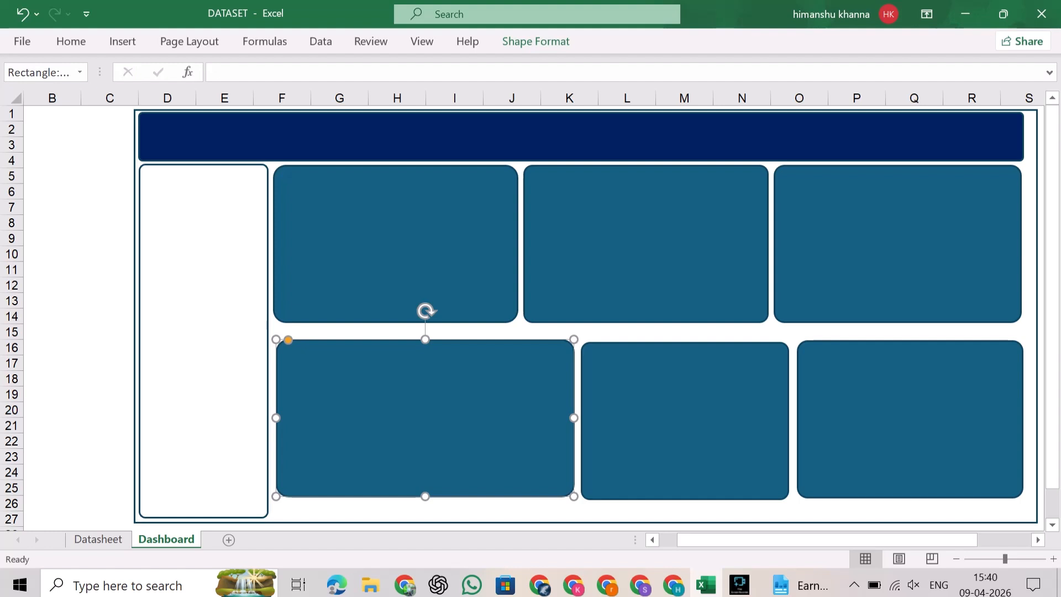
left_click(685, 420, "ctrl")
left_click(910, 418, "ctrl")
left_click_drag(910, 419, 909, 407)
left_click(535, 41)
left_click(856, 67)
left_click(867, 164)
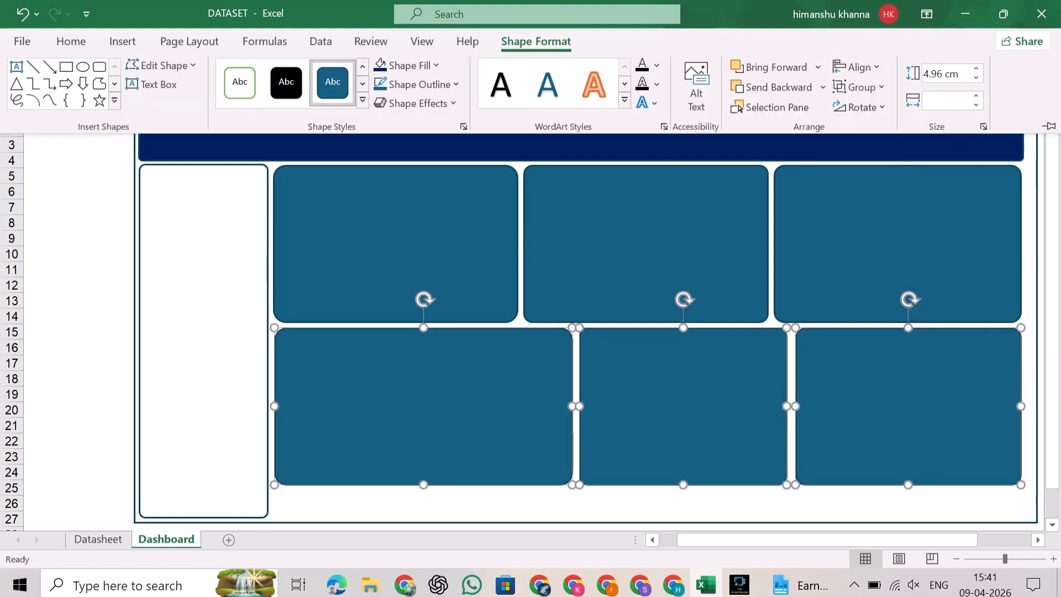
left_click(856, 67)
left_click(912, 237)
- Shorten the sidebar to end level with the lower cards, and shorten the background frame to just below it
left_click(203, 331)
left_click(203, 332)
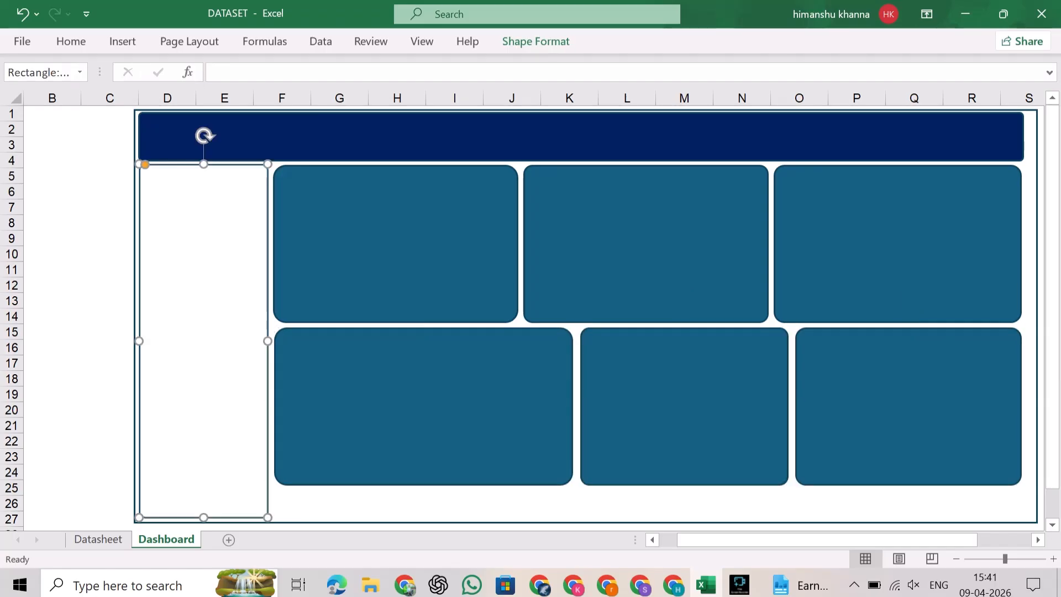
left_click_drag(203, 518, 203, 488)
left_click(52, 441)
left_click(265, 505)
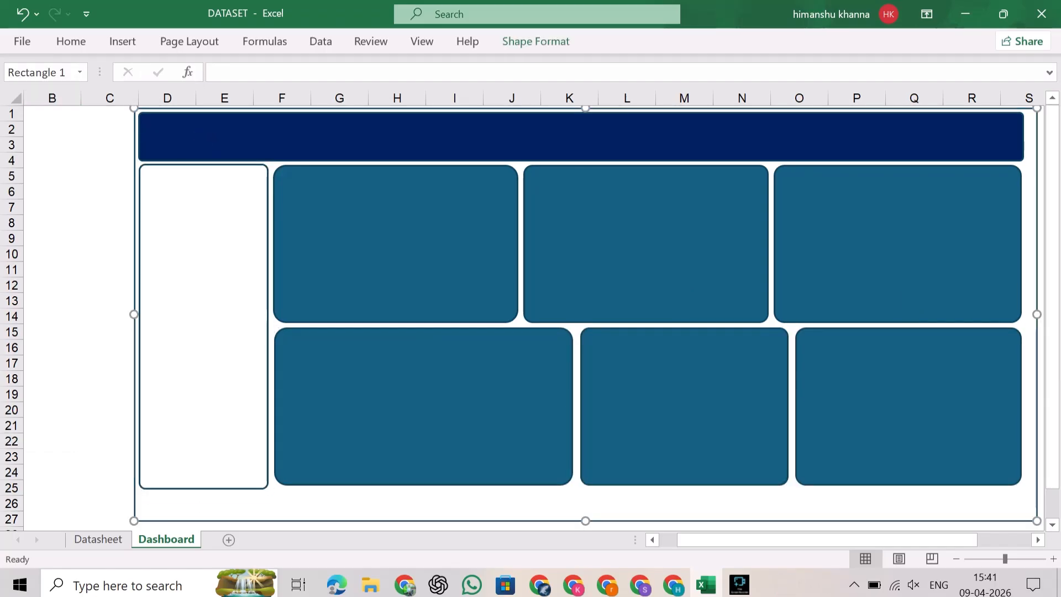
left_click_drag(586, 521, 586, 494)
left_click(52, 222)
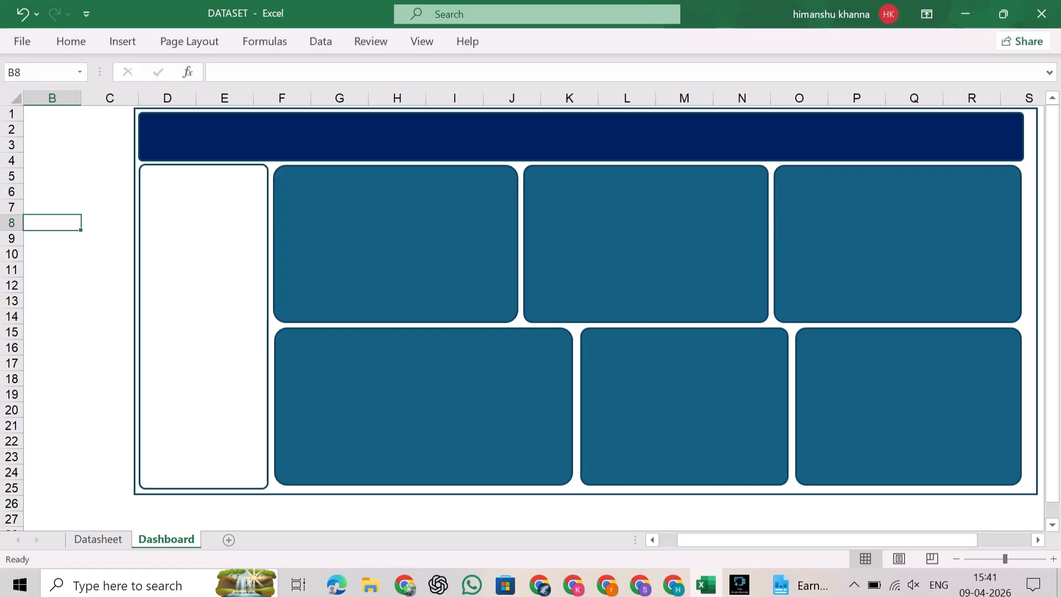
- Draw a rectangle in the sidebar and duplicate it into a vertical stack of six equal boxes
left_click(70, 41)
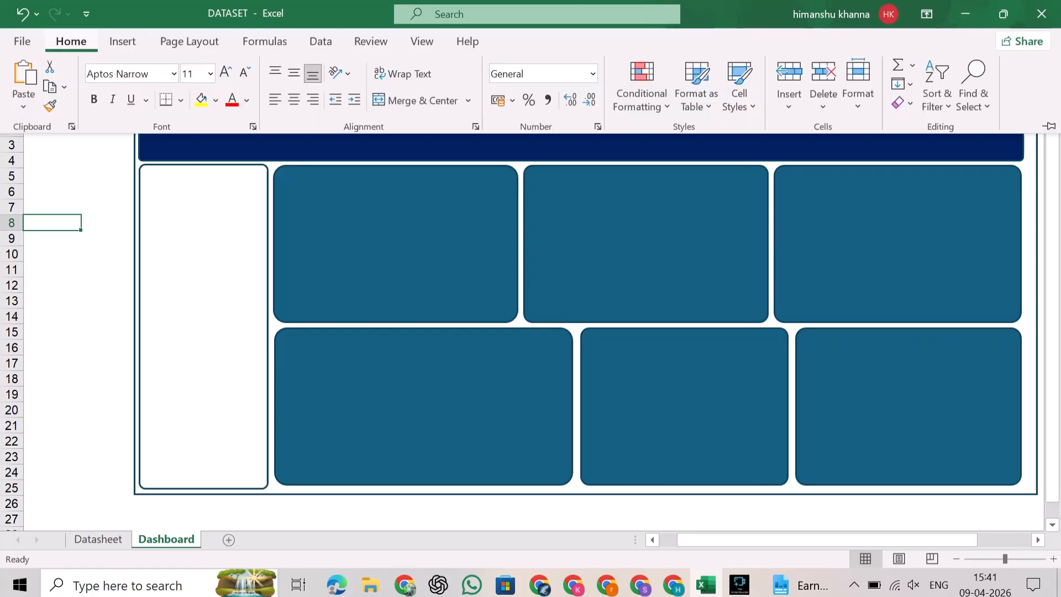
left_click(122, 42)
left_click(197, 83)
left_click(227, 161)
left_click(268, 229)
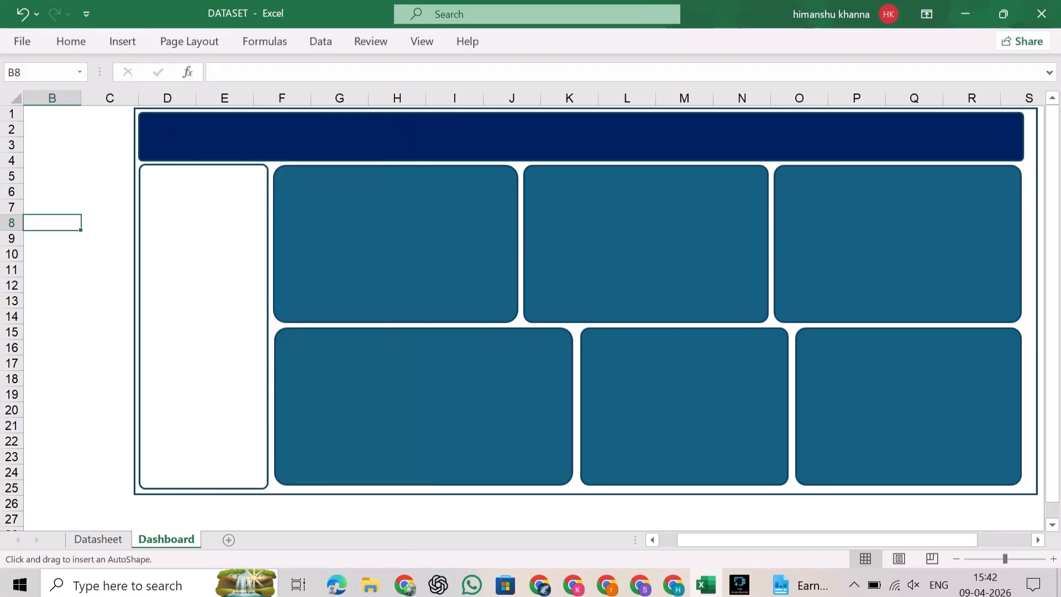
left_click_drag(147, 171, 205, 447)
left_click(203, 194, "ctrl")
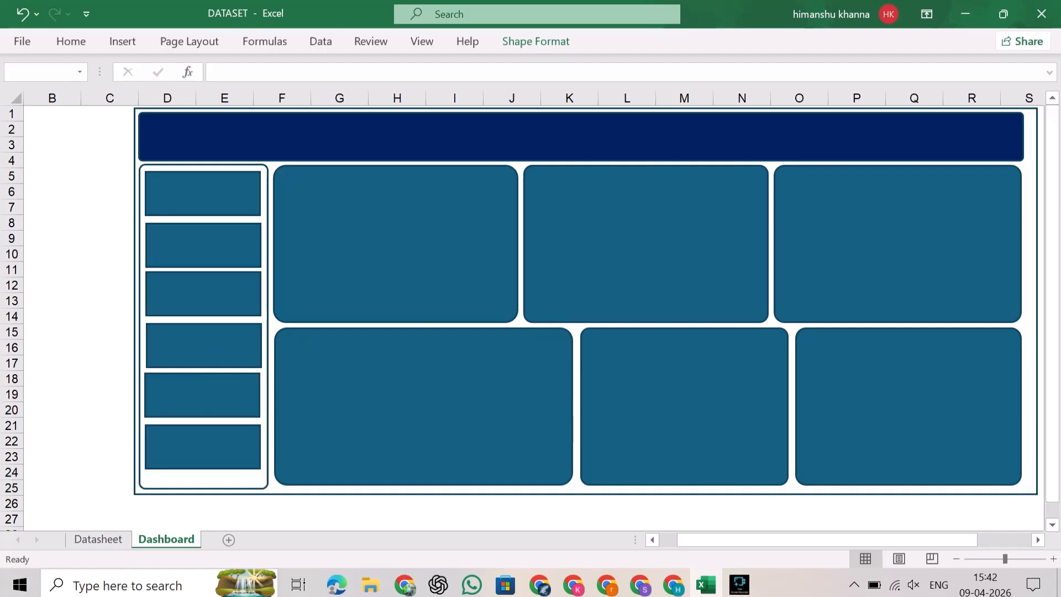
left_click(107, 270)
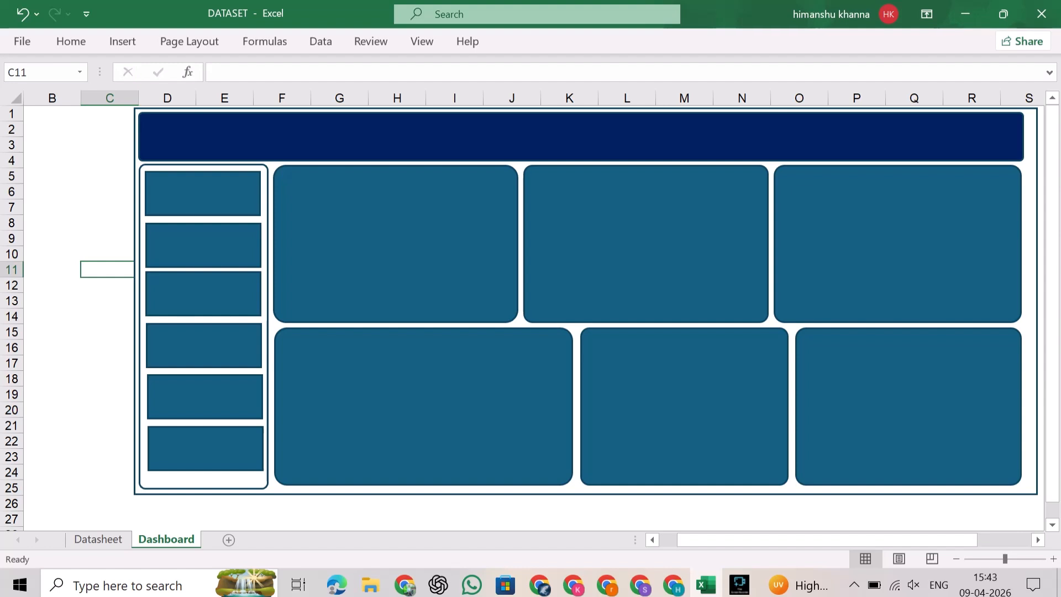
- Fill all six chart cards in both rows with white
left_click(395, 243)
left_click(645, 243)
left_click(396, 243)
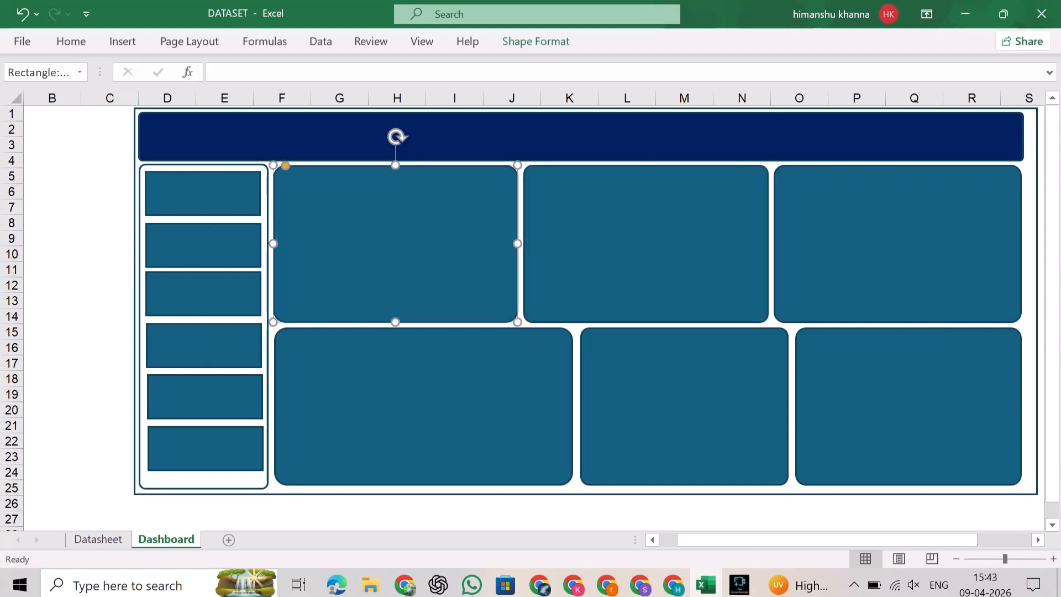
left_click(423, 406)
left_click(396, 243, "ctrl")
left_click(645, 243, "ctrl")
left_click(684, 406, "ctrl")
left_click(907, 406, "ctrl")
left_click(897, 243, "ctrl")
left_click(122, 41)
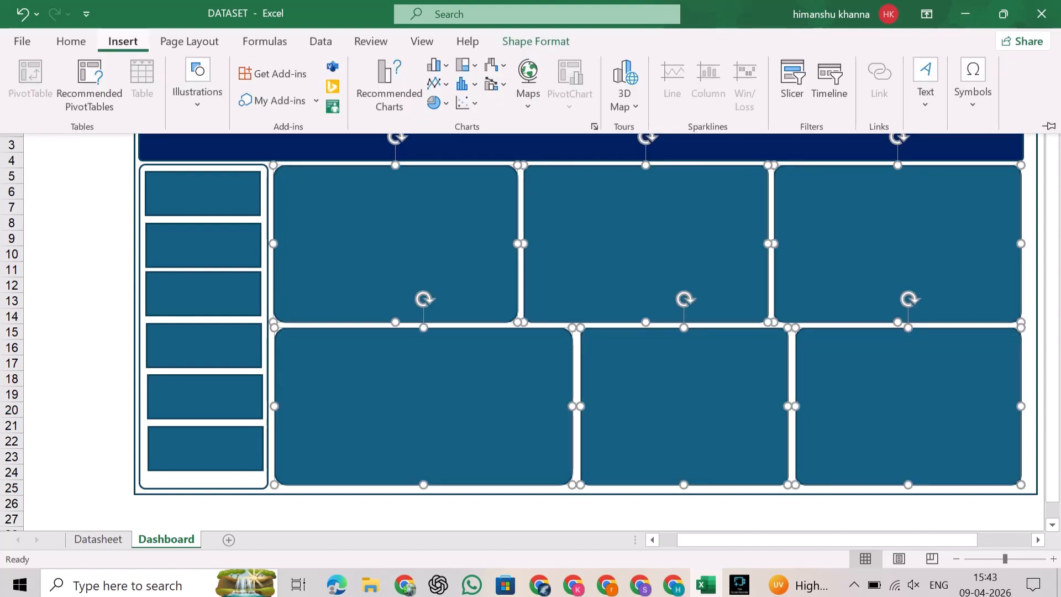
left_click(71, 42)
left_click(215, 101)
left_click(202, 137)
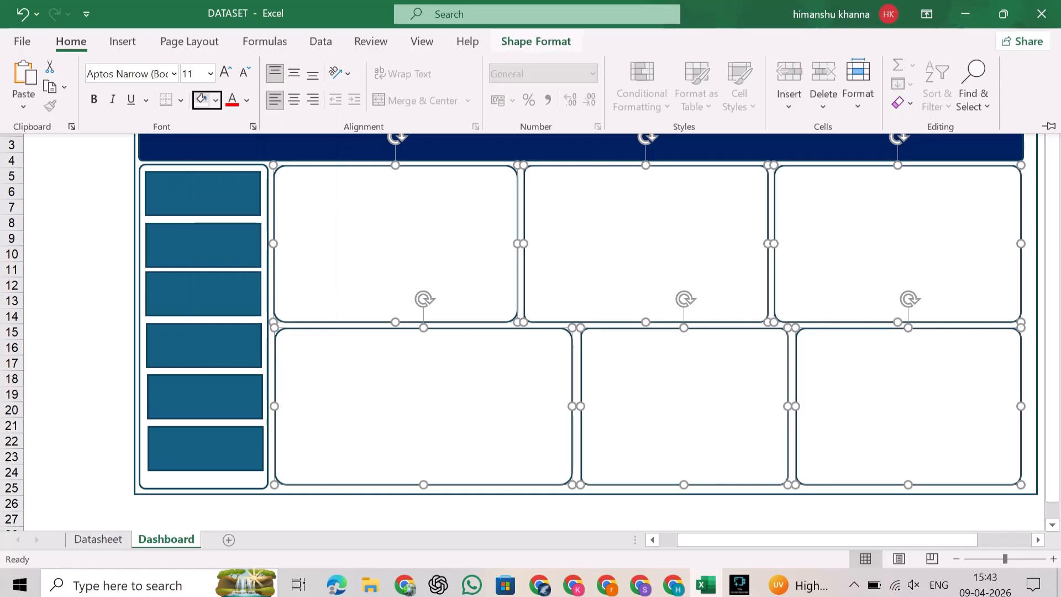
- Apply an outer shadow effect to the six chart cards
left_click(535, 41)
left_click(417, 103)
mouse_move(439, 175)
left_click(564, 279)
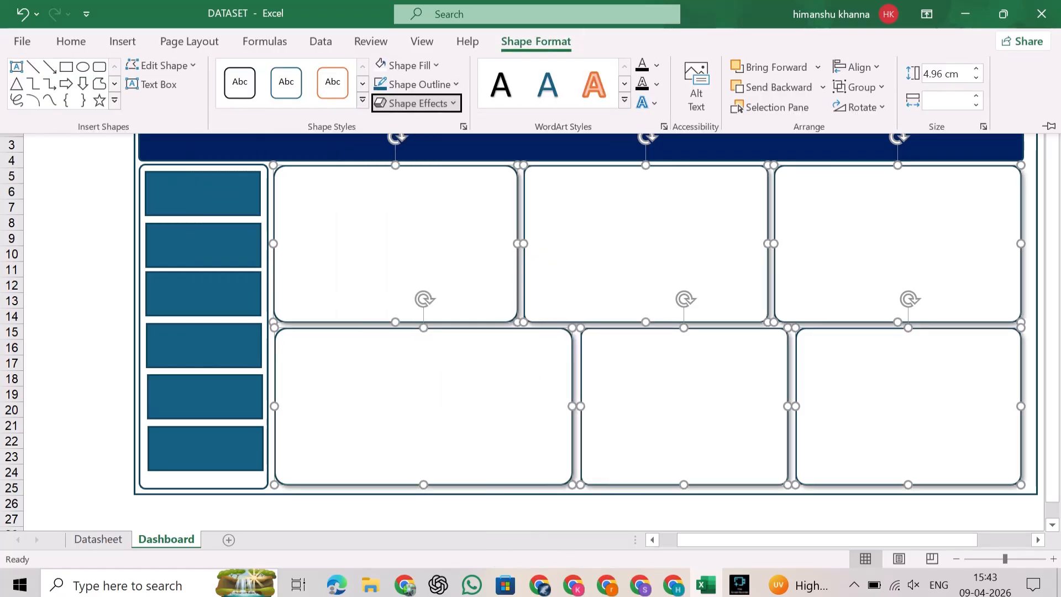
key("ctrl+F1")
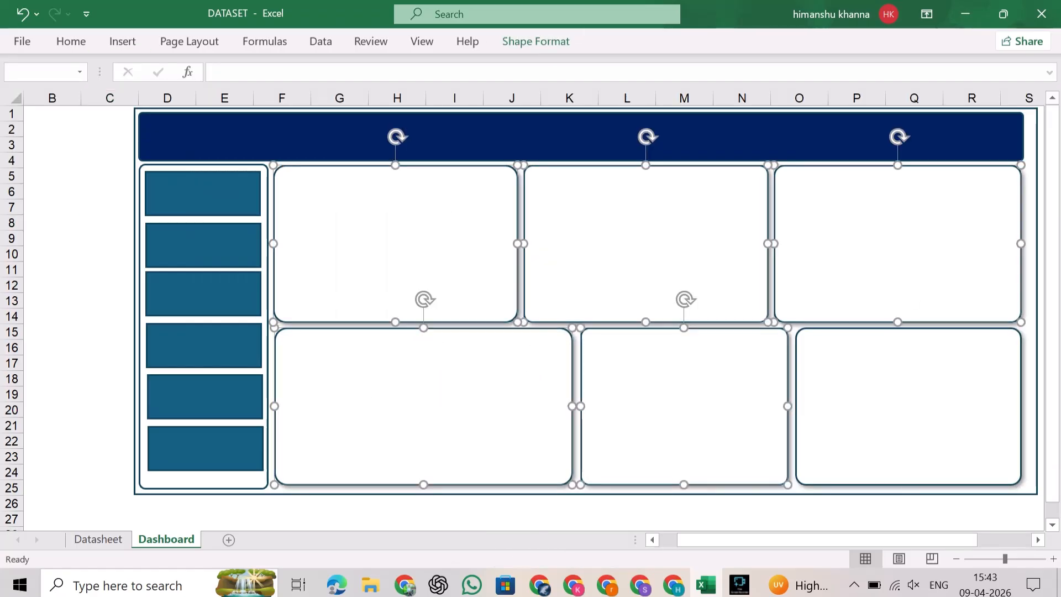
- Remove the outline from all six chart cards
left_click(536, 42)
left_click(420, 84)
left_click(403, 357)
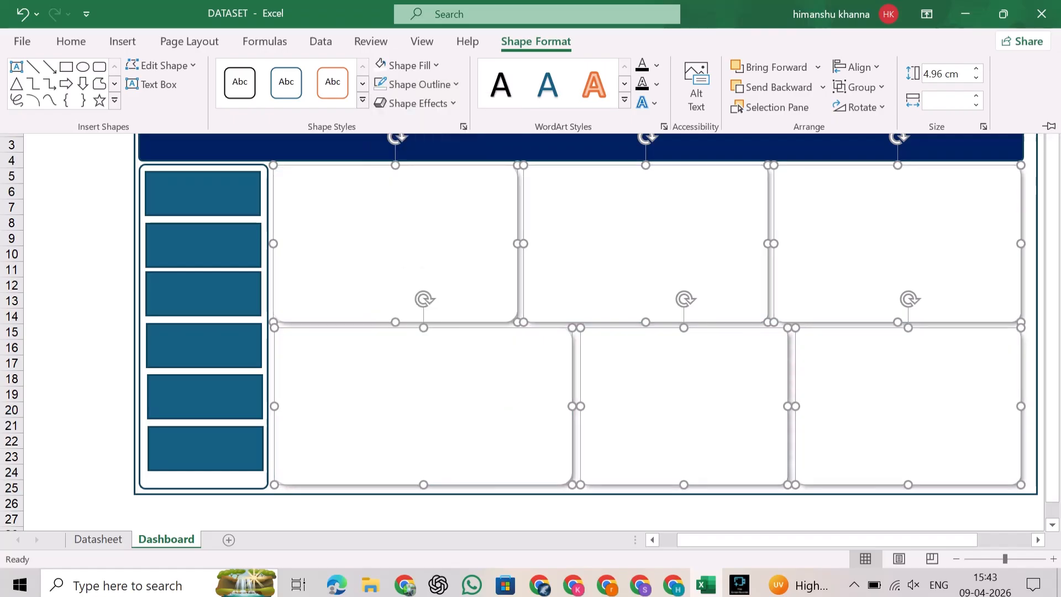
left_click(107, 254)
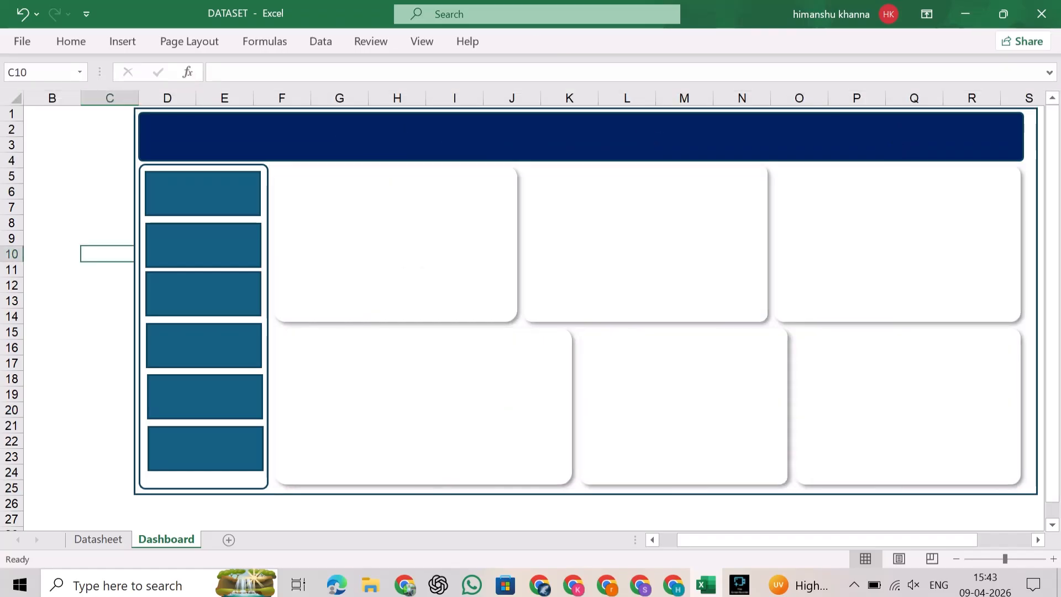
- Remove the outline from the tall sidebar shape behind the six boxes
left_click(140, 254)
left_click(535, 41)
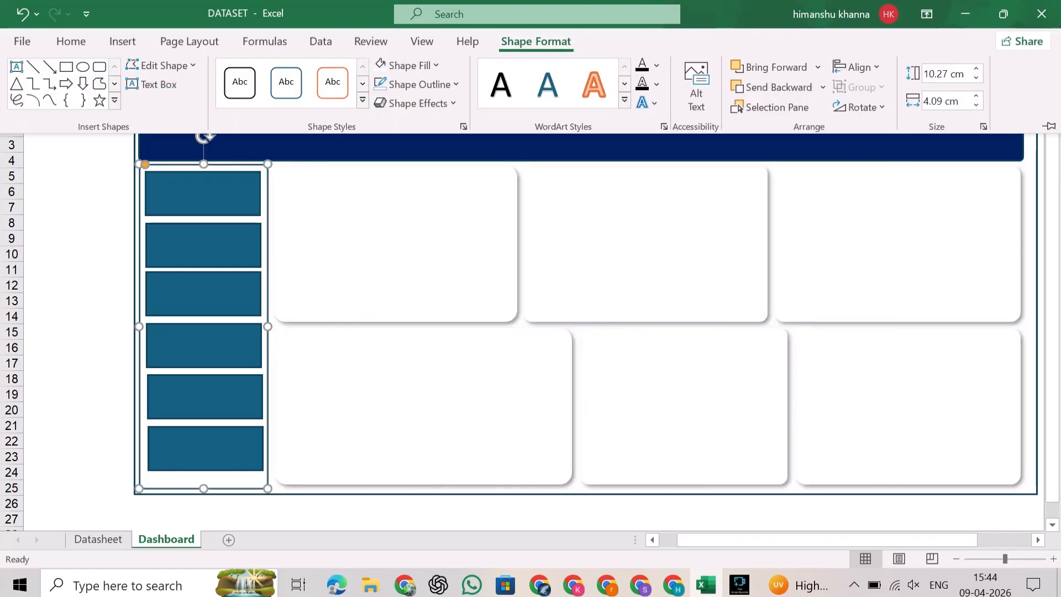
left_click(419, 84)
left_click(404, 357)
left_click(107, 223)
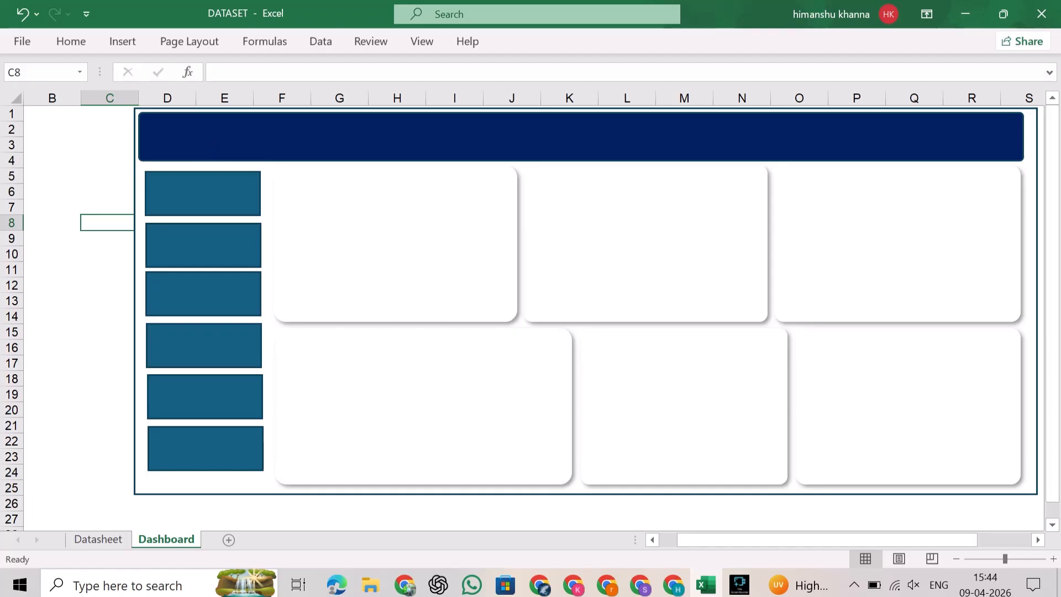
- Set the height of all six sidebar boxes to 1.5 cm
left_click(203, 194)
left_click(203, 245, "ctrl")
left_click(203, 294, "ctrl")
left_click(203, 346, "ctrl")
left_click(204, 397, "ctrl")
left_click(205, 448, "ctrl")
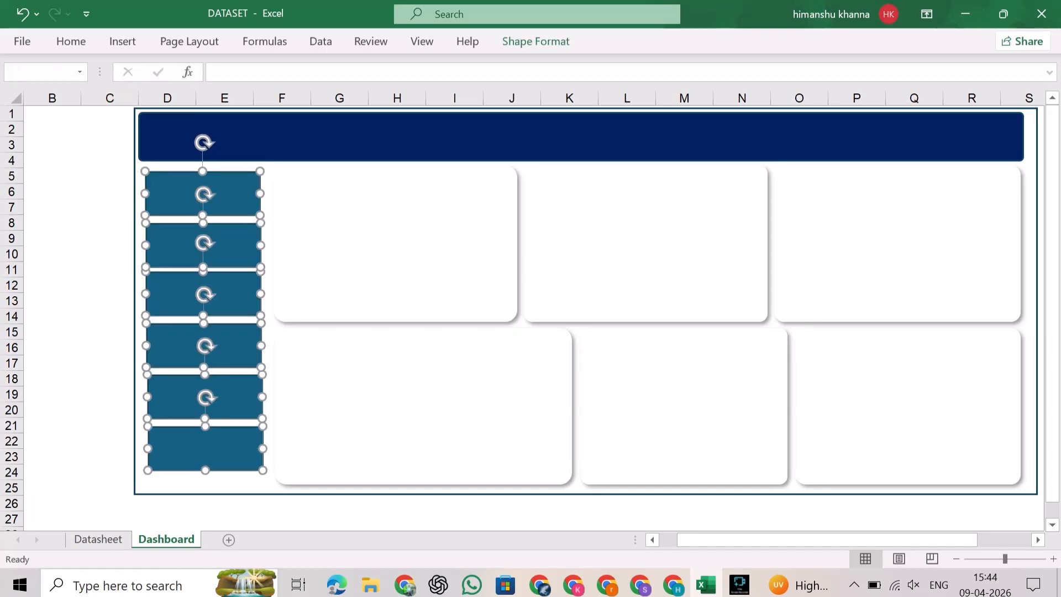
left_click(535, 41)
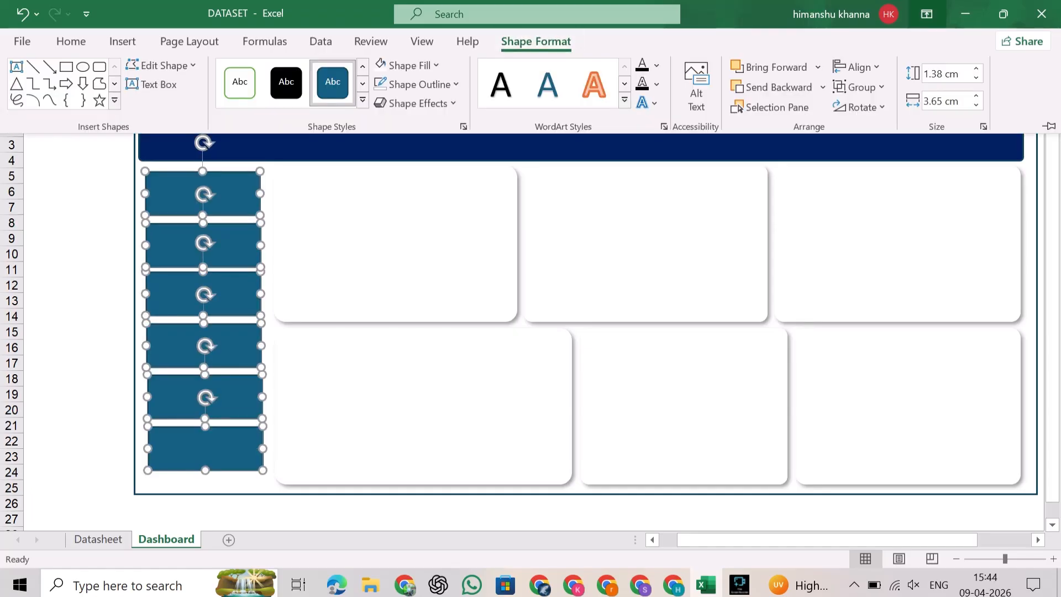
left_click(975, 68)
left_click(976, 68)
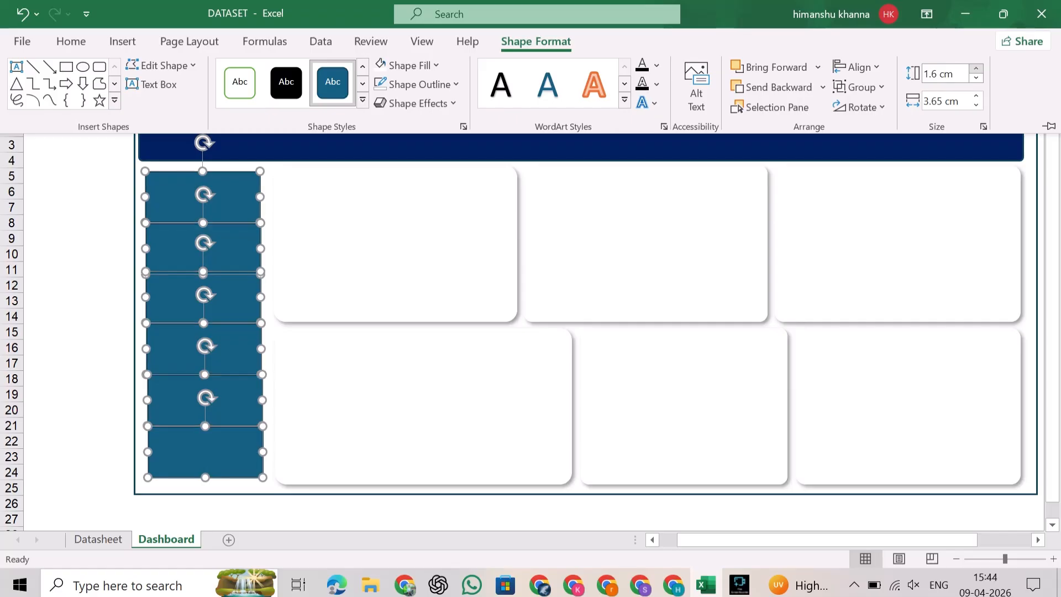
left_click(111, 431)
- Move the lowest sidebar box down level with the bottom of the lower cards and distribute all six boxes vertically
left_click_drag(205, 451, 207, 460)
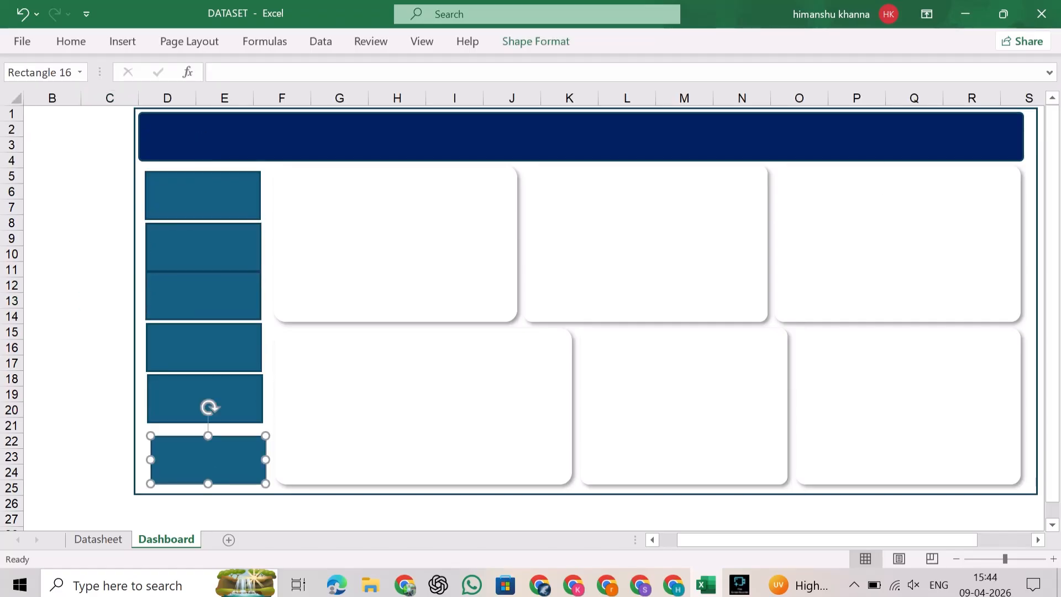
left_click(191, 395, "ctrl")
left_click(185, 347, "ctrl")
left_click(185, 295, "ctrl")
left_click(185, 247, "ctrl")
left_click(185, 196, "ctrl")
left_click(536, 41)
left_click(857, 67)
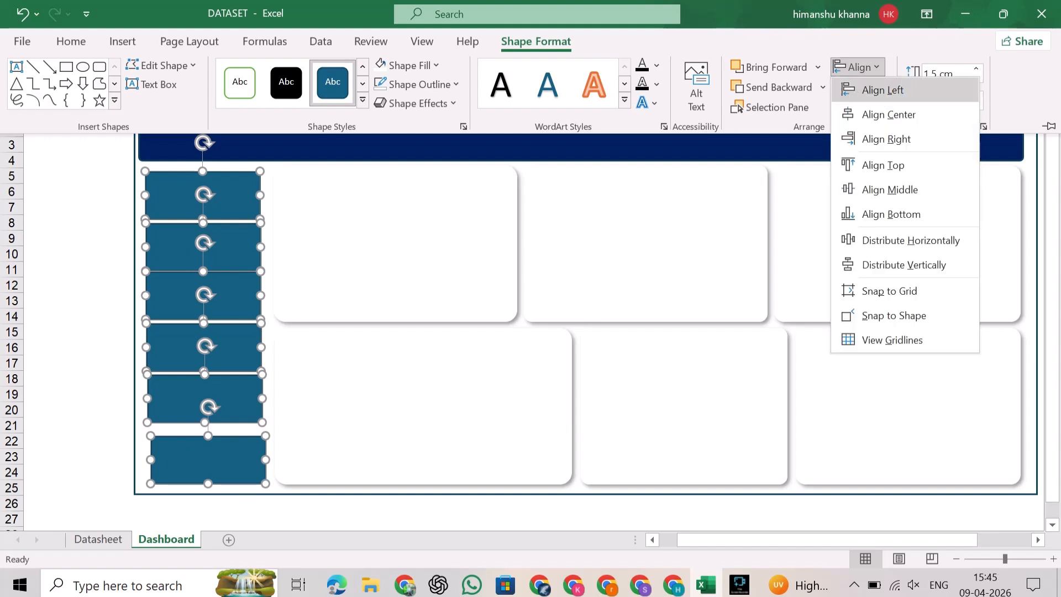
left_click(904, 266)
left_click(857, 67)
left_click(890, 189)
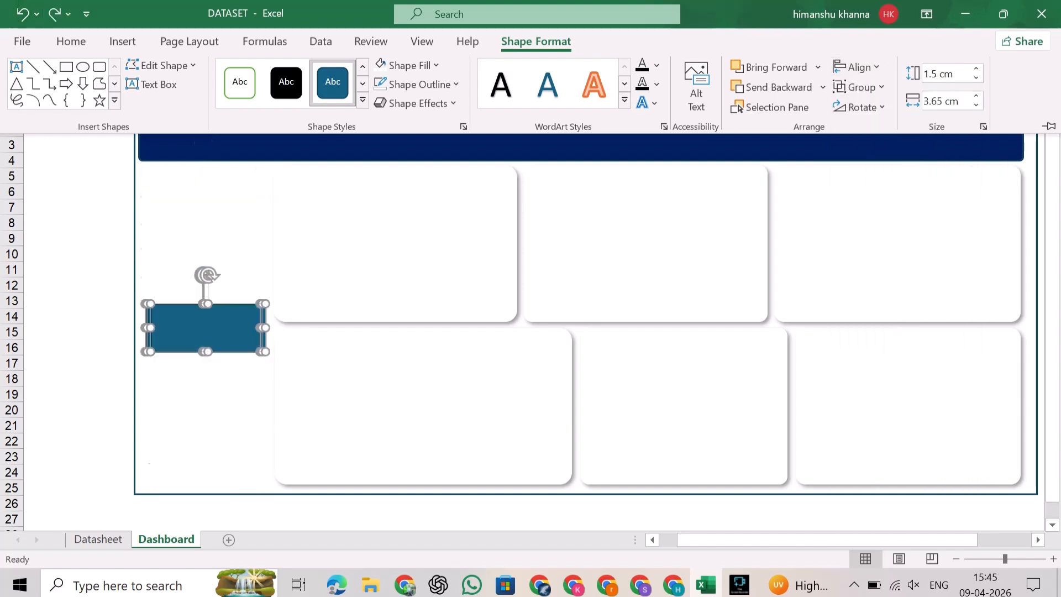
key("ctrl+z")
- Align the six sidebar boxes to a common horizontal centre
left_click(858, 67)
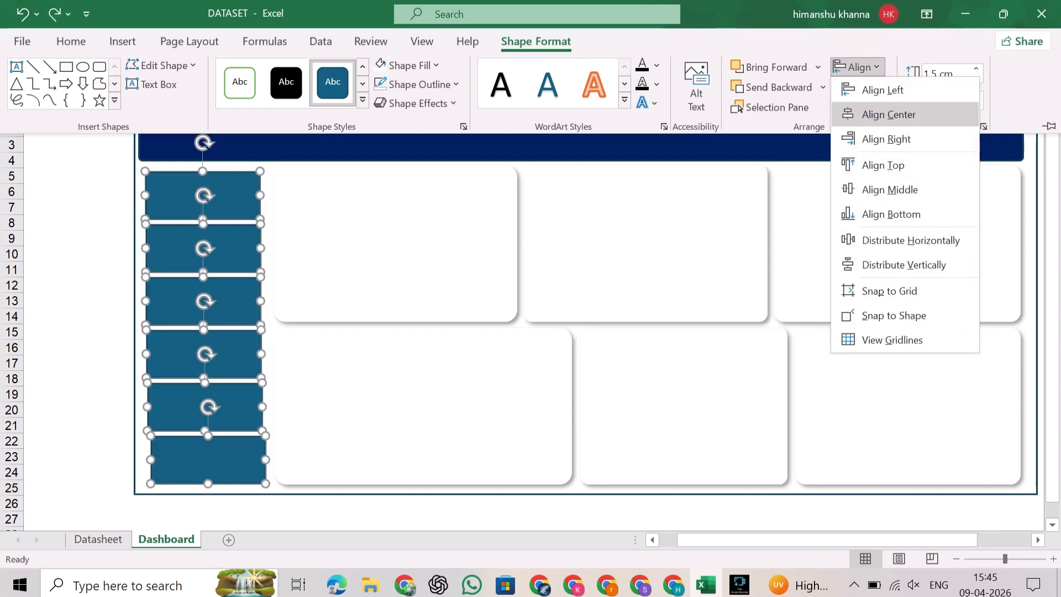
left_click(888, 114)
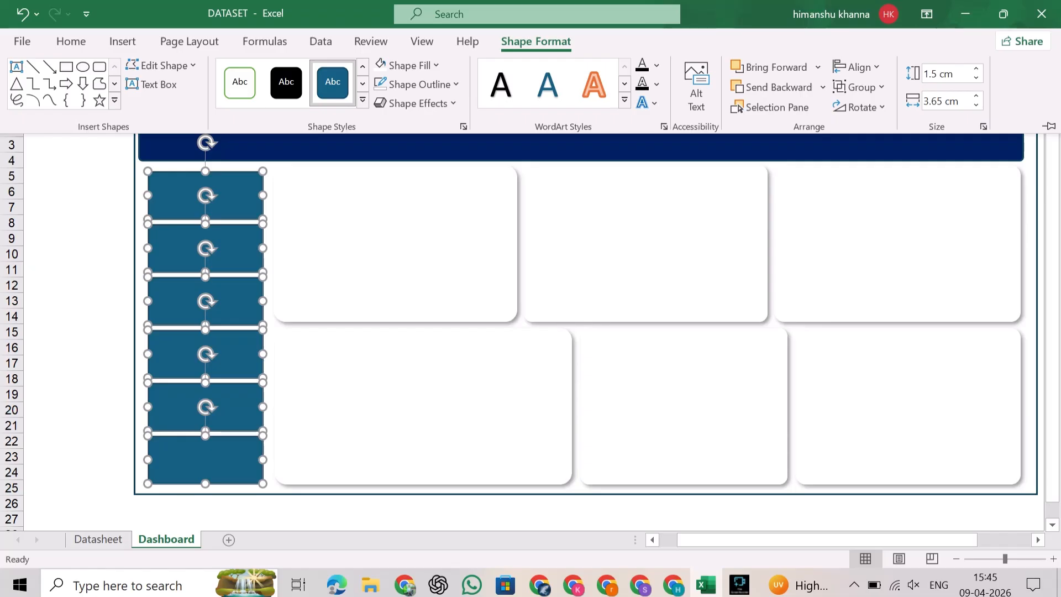
left_click_drag(108, 219, 108, 211)
- Fill all six sidebar boxes with the same dark blue as the header bar
left_click(206, 195)
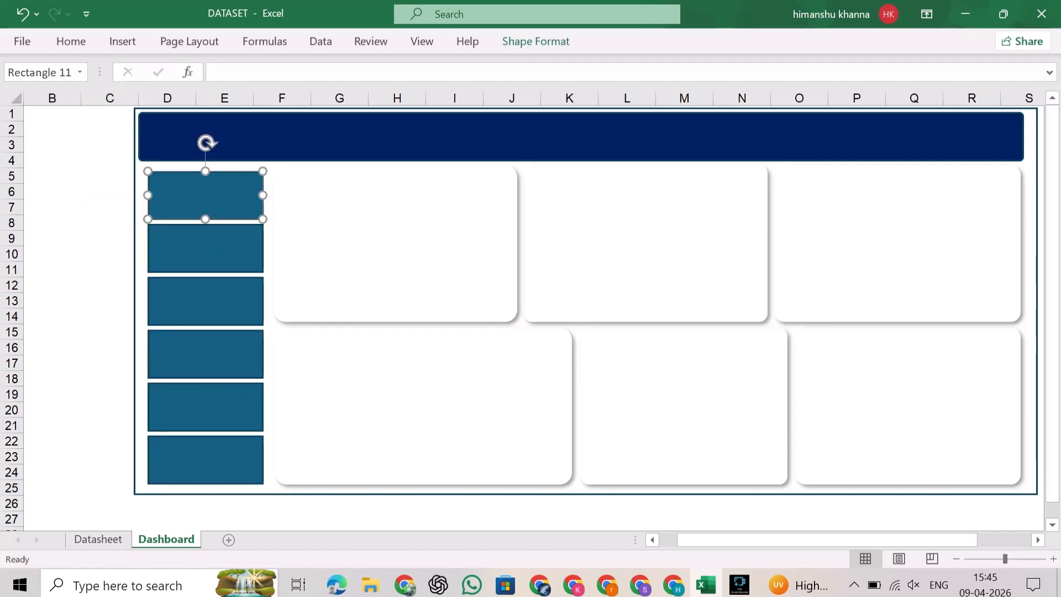
left_click(71, 41)
left_click(217, 100)
left_click(316, 269)
left_click(206, 248, "ctrl")
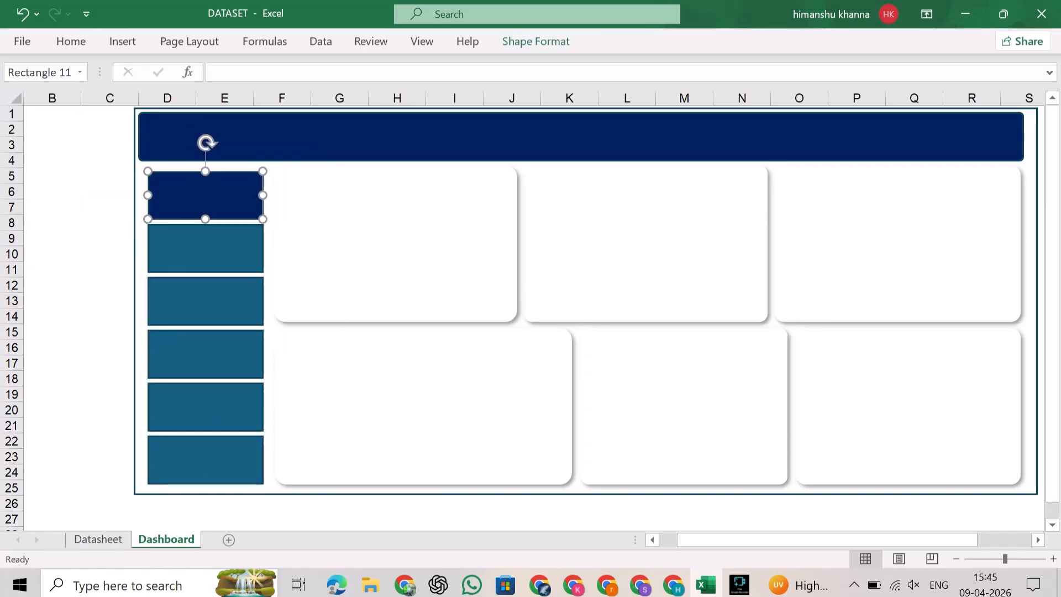
left_click(205, 302, "ctrl")
left_click(206, 354, "ctrl")
left_click(205, 406, "ctrl")
left_click(206, 460, "ctrl")
left_click(70, 42)
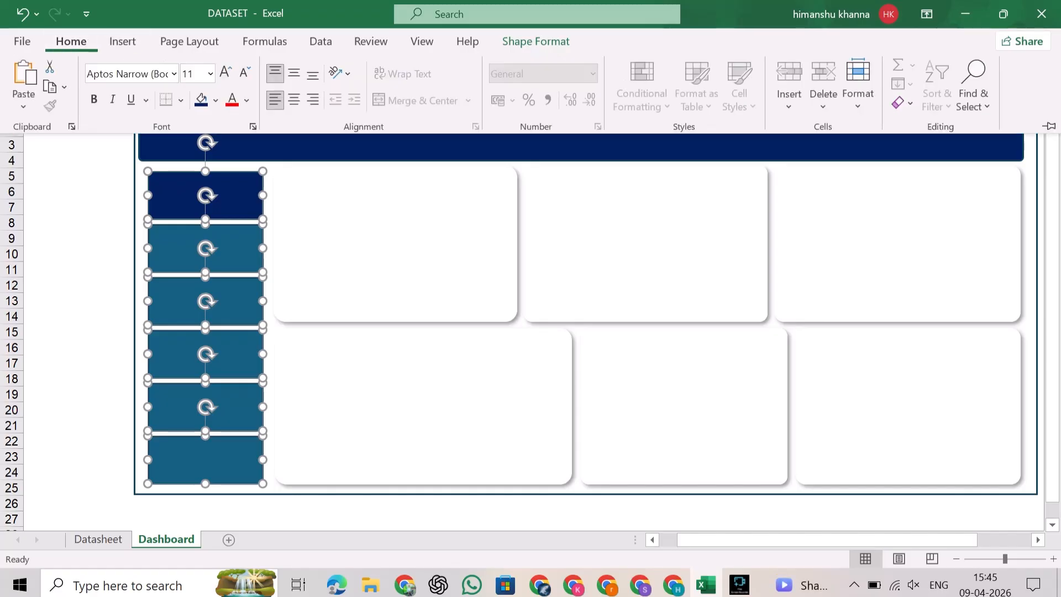
left_click(200, 99)
- Remove the outline from the six sidebar boxes
left_click(535, 41)
left_click(420, 84)
left_click(427, 293)
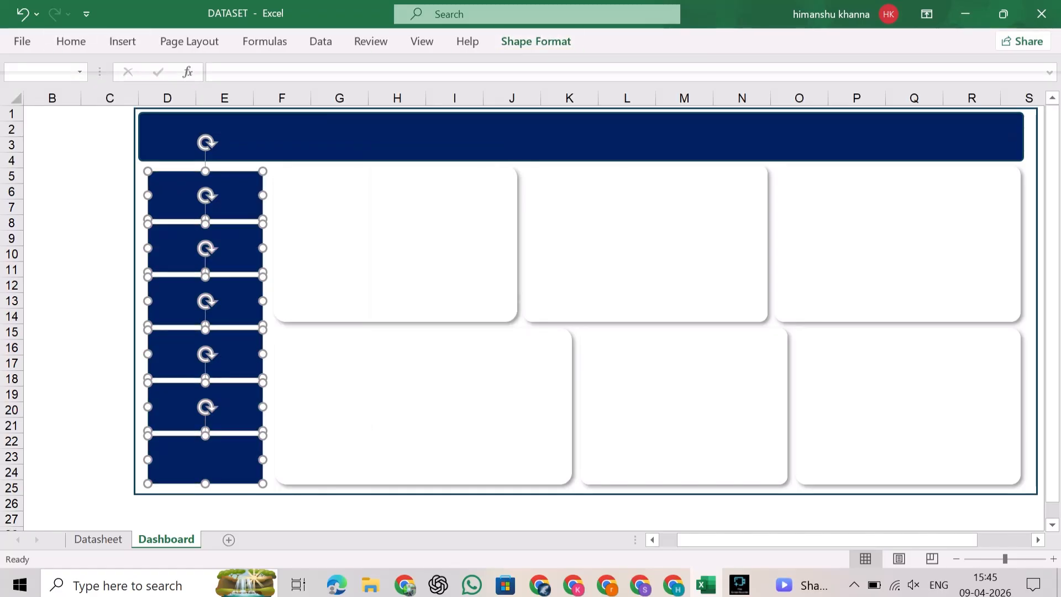
- Nudge the six sidebar boxes left until they line up with the header bar's left edge
key("Left")
key("Left")
key("Left")
key("Left")
key("Left")
key("Left")
key("Left")
key("Left")
key("Left")
key("Left")
key("Left")
key("Left")
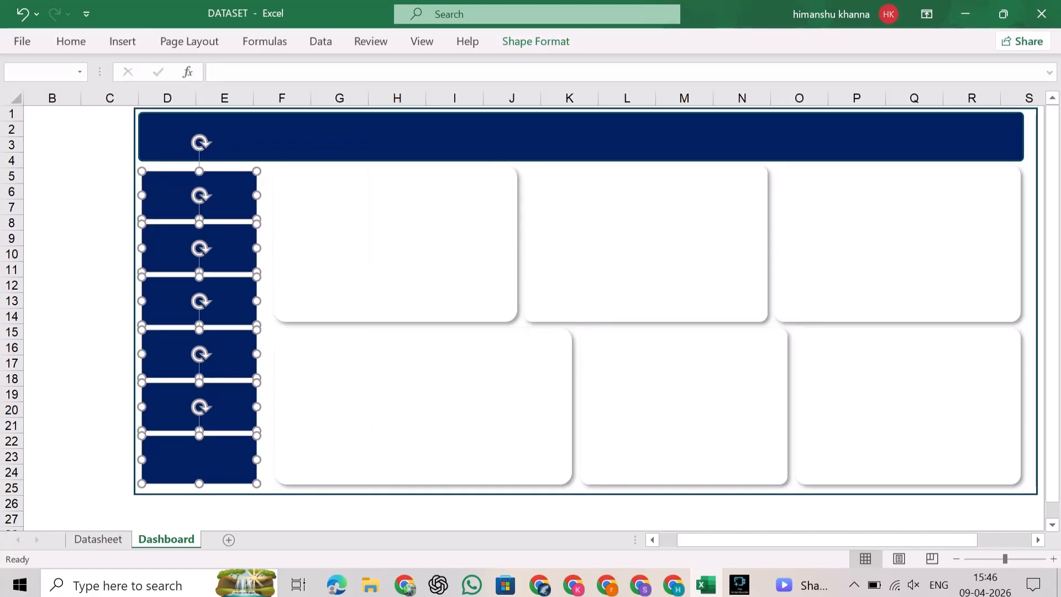
left_click(109, 207)
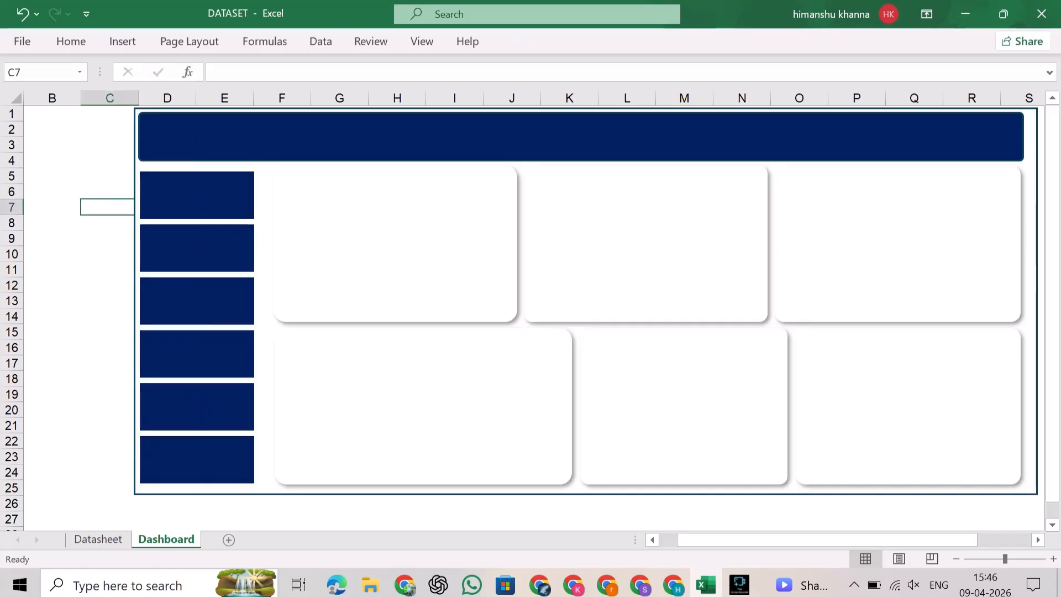
- Create a PivotTable on a new worksheet from the booking table on the Datasheet sheet
key("ctrl+Page_Up")
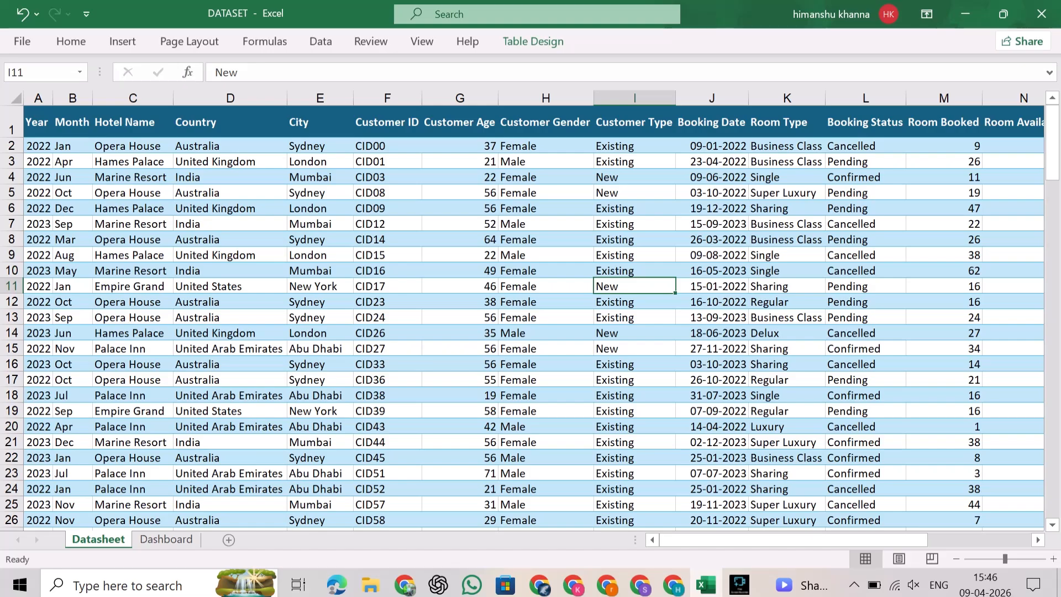
left_click(229, 208)
left_click(123, 42)
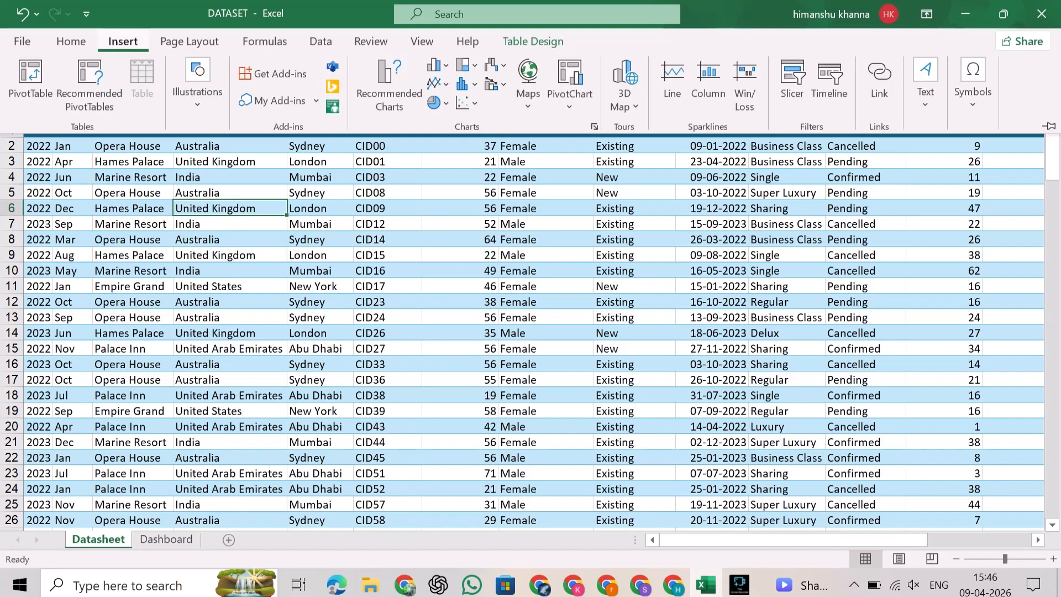
left_click(28, 80)
left_click(863, 428)
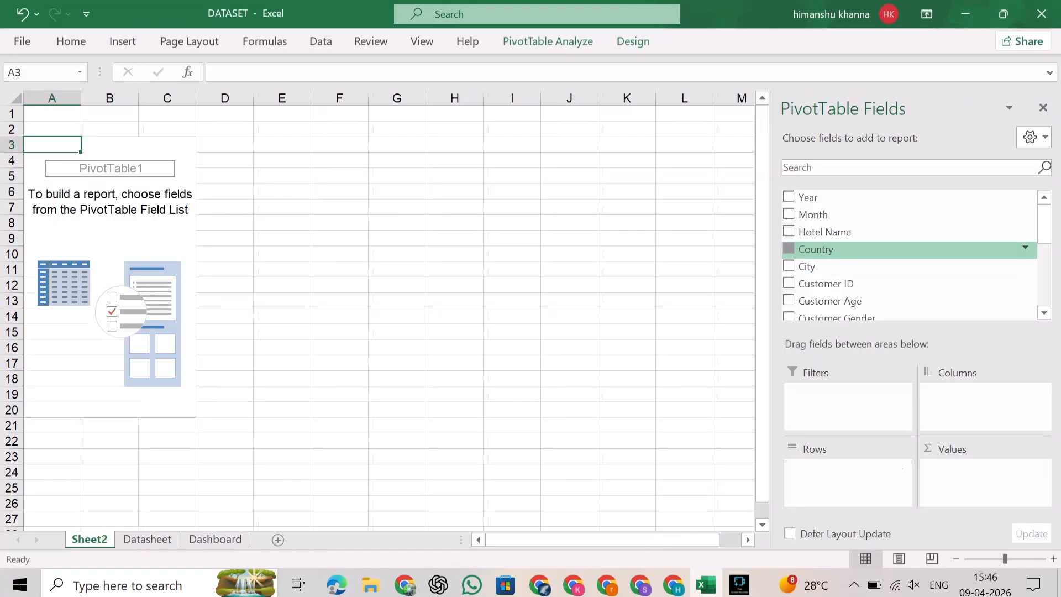
- Set up the PivotTable with Country as rows and the sum of Room Booked as values
left_click(788, 249)
scroll(789, 247, "down", 1)
scroll(828, 260, "down", 2)
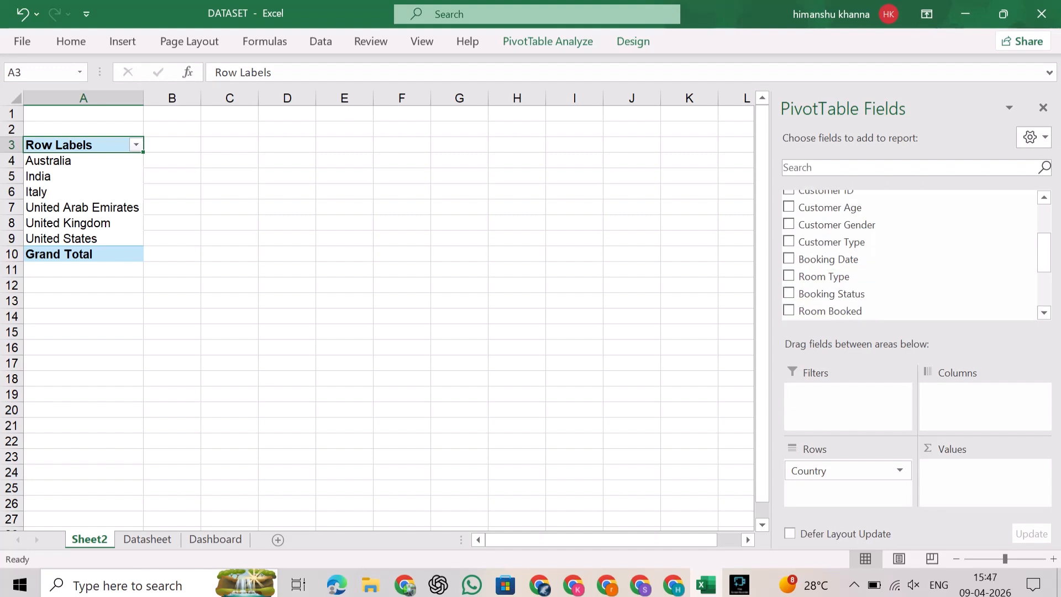
left_click(788, 294)
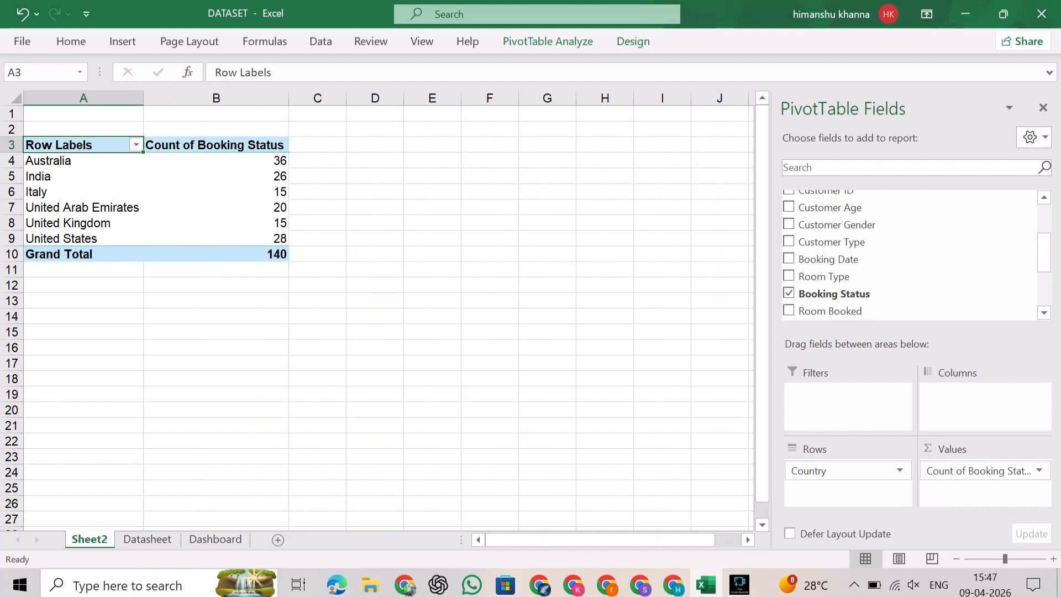
left_click(788, 294)
left_click(788, 310)
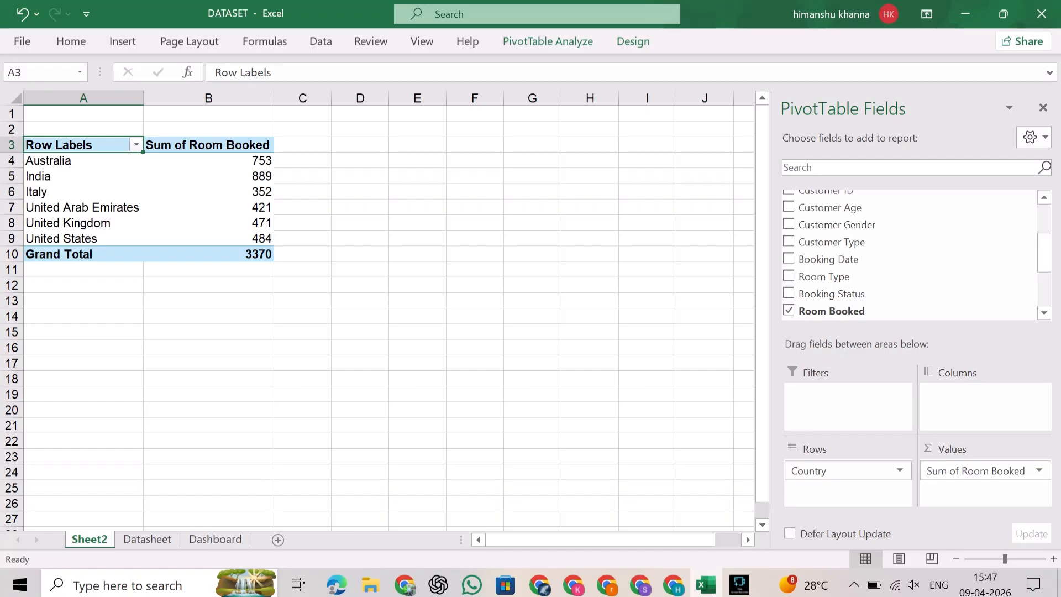
left_click(235, 192)
right_click(247, 191)
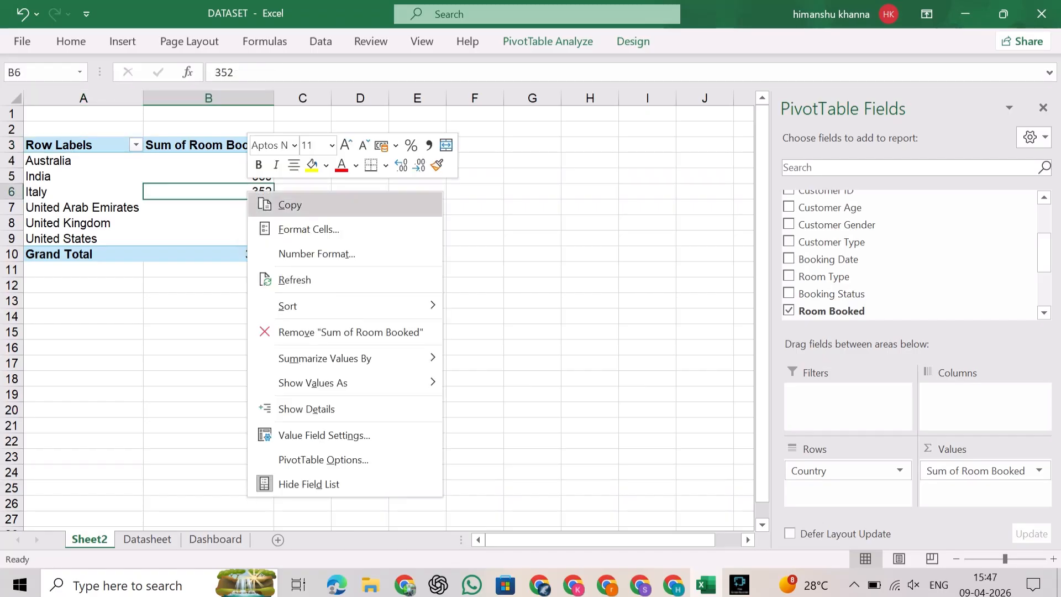
key("Escape")
- Copy the country PivotTable to A13 and replace its Country row field with Hotel Name
left_click_drag(56, 145, 218, 252)
key("ctrl+c")
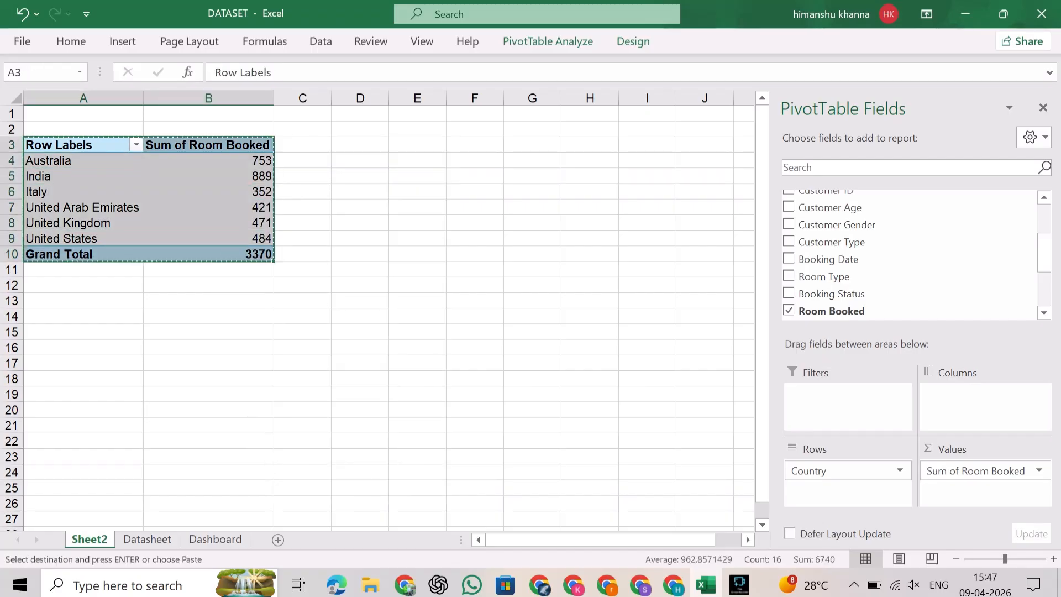
left_click(83, 301)
key("ctrl+v")
left_click_drag(208, 347, 208, 363)
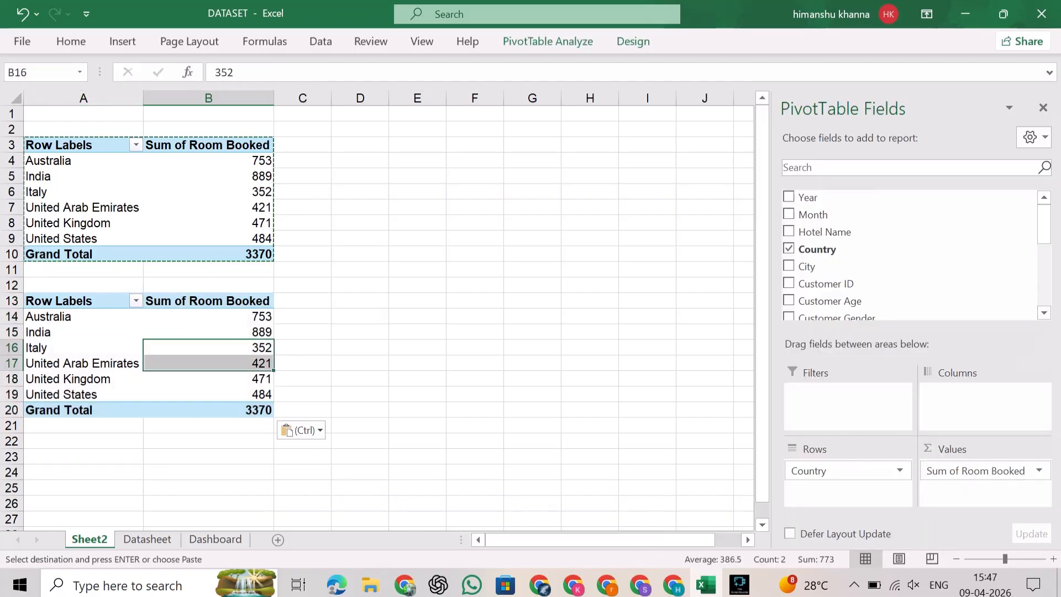
left_click(788, 249)
left_click(788, 231)
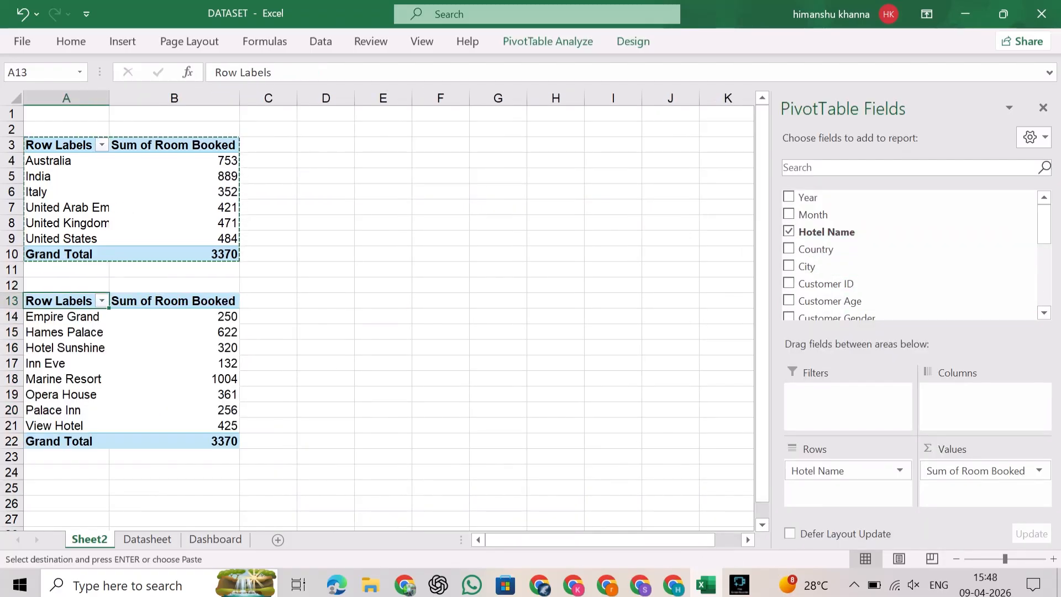
- Copy the hotel name PivotTable and paste it at A26
left_click_drag(66, 301, 204, 441)
key("ctrl+c")
scroll(187, 431, "down", 4)
left_click(67, 316)
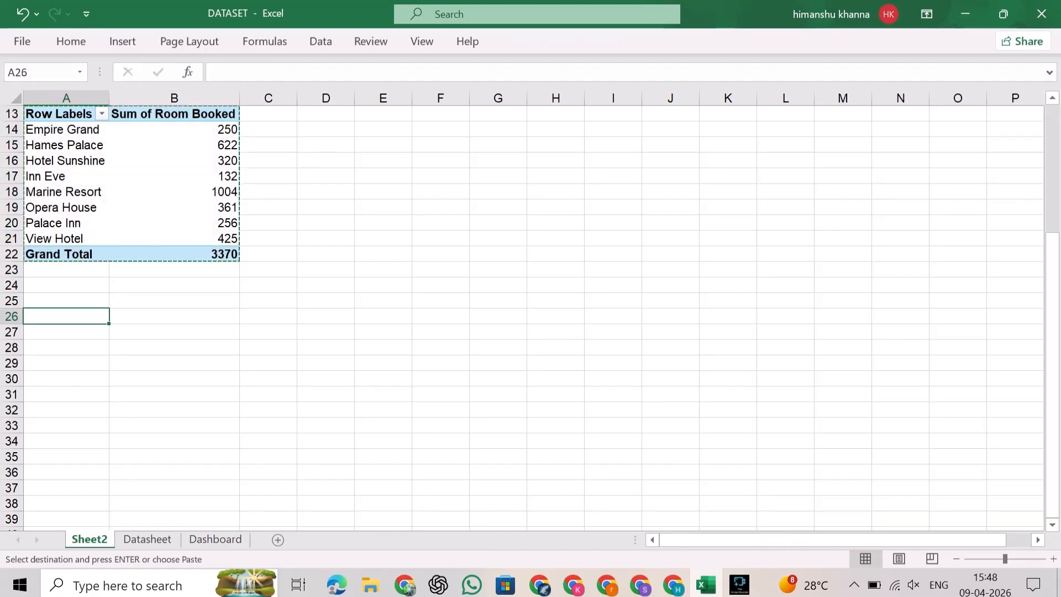
key("ctrl+v")
- Set the PivotTable at A26 to show City as rows and the sum of Room Available as values
left_click(788, 231)
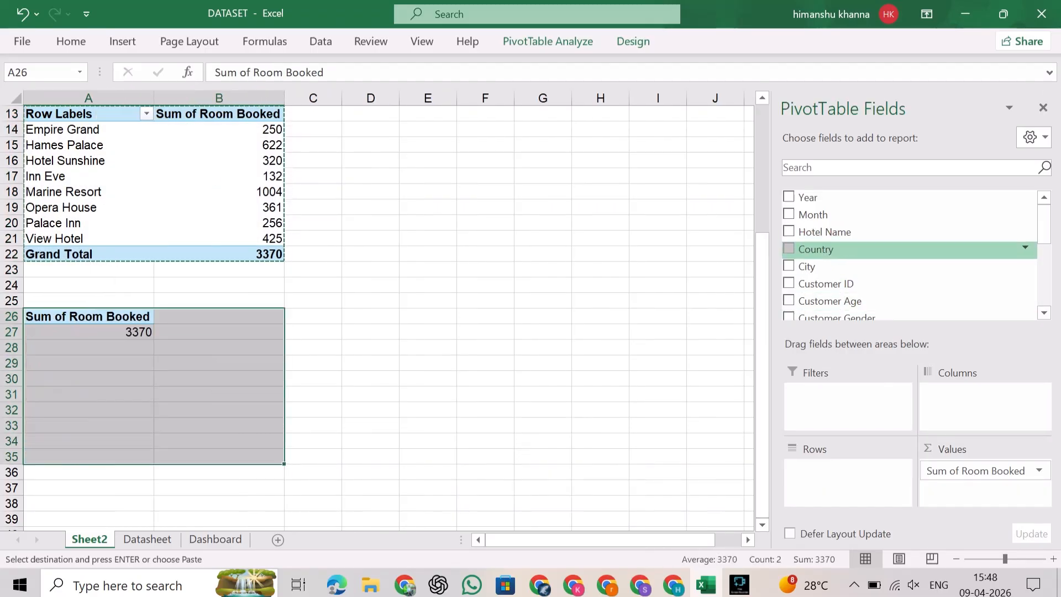
scroll(884, 248, "down", 3)
left_click(828, 244)
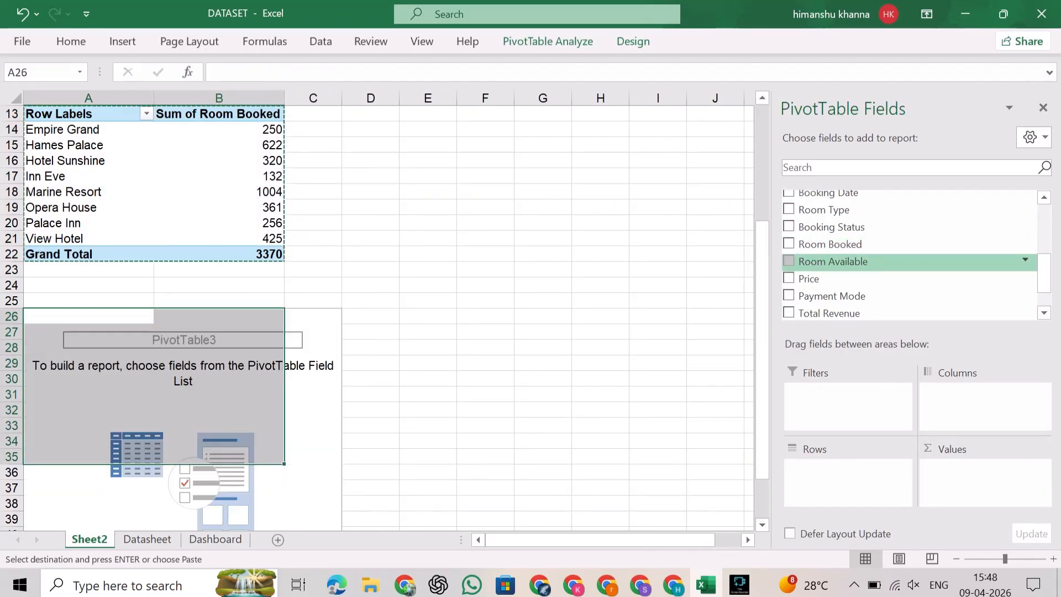
left_click(829, 261)
scroll(828, 266, "up", 3)
left_click(788, 224)
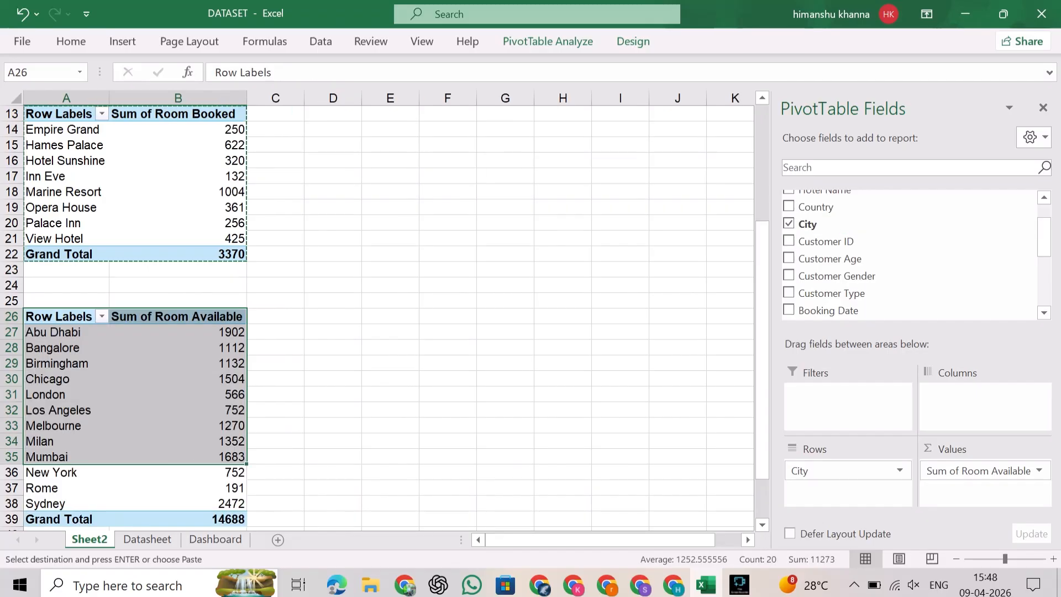
scroll(386, 276, "down", 3)
left_click(390, 316)
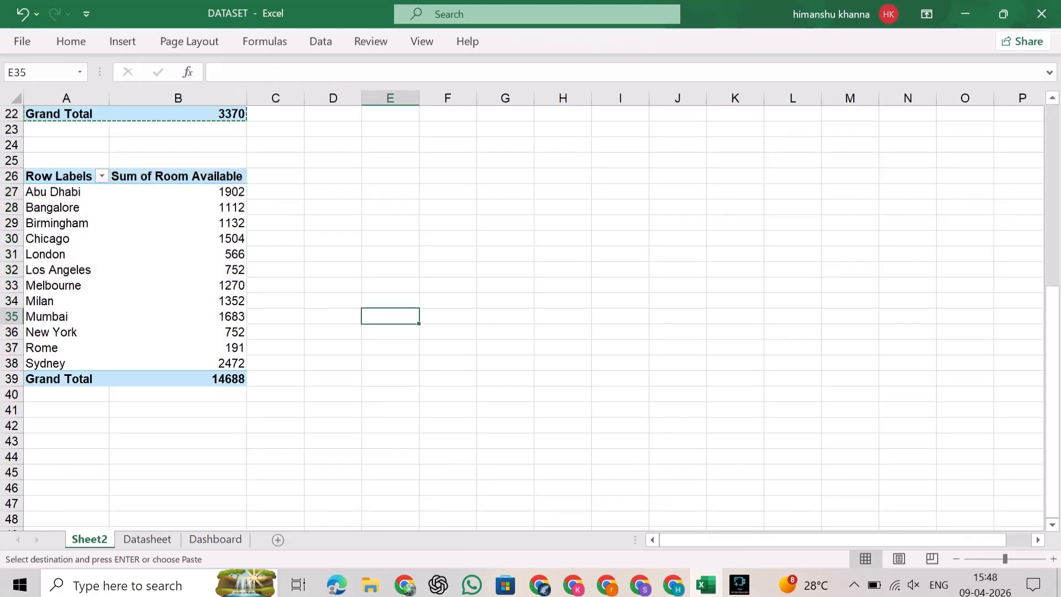
- Copy the city PivotTable and paste it at A43
left_click_drag(59, 177, 210, 378)
key("ctrl+c")
scroll(210, 354, "down", 4)
left_click(67, 254)
key("ctrl+v")
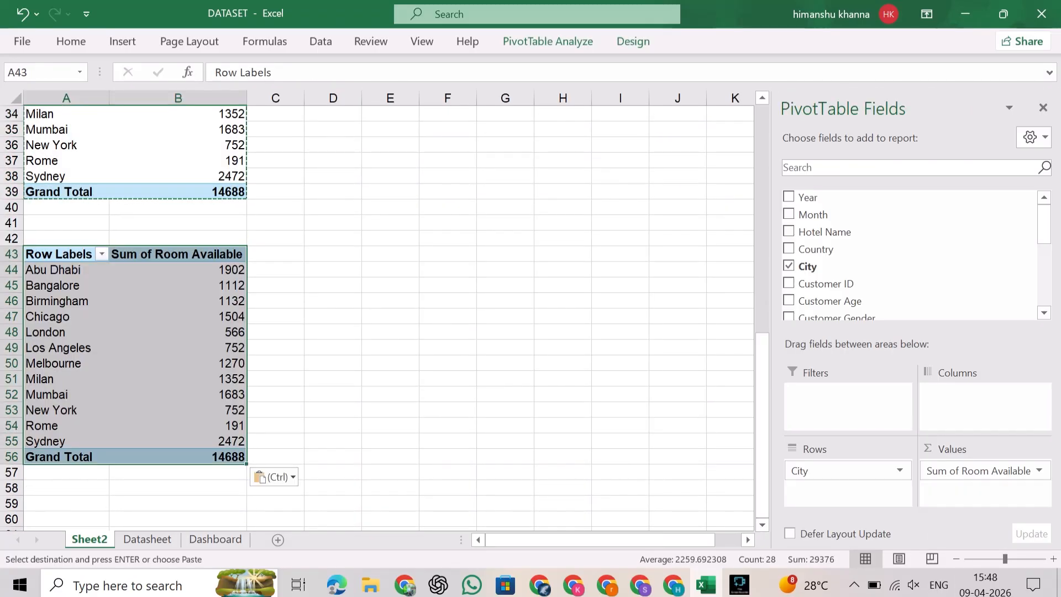
- Replace the fields of the PivotTable at A43 with Month as rows and the sum of Profit as values
left_click_drag(829, 471, 635, 387)
left_click_drag(972, 471, 635, 387)
left_click(812, 215)
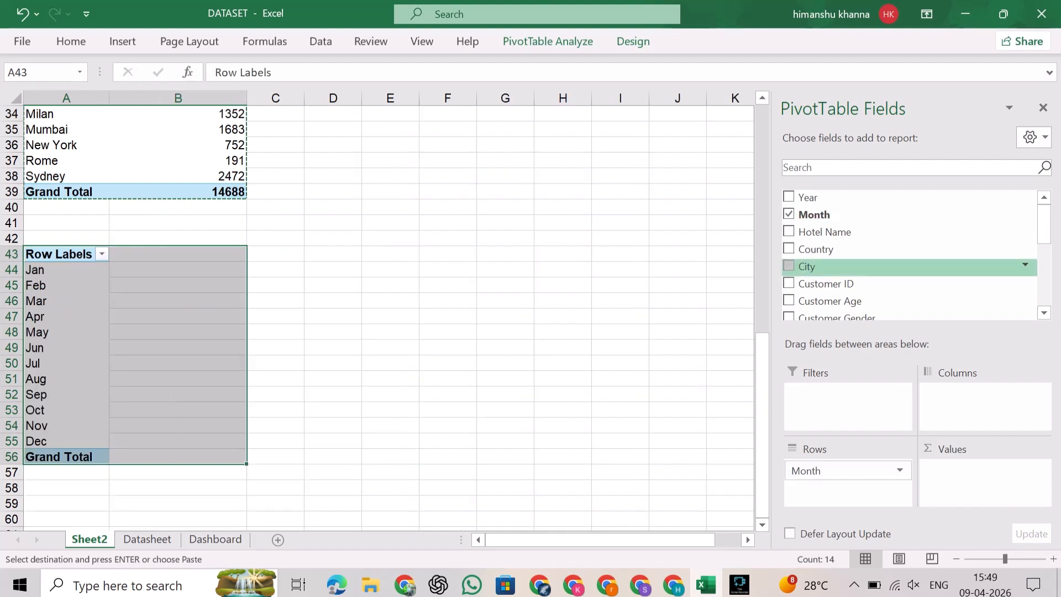
scroll(828, 264, "down", 1)
scroll(829, 264, "down", 2)
left_click(788, 290)
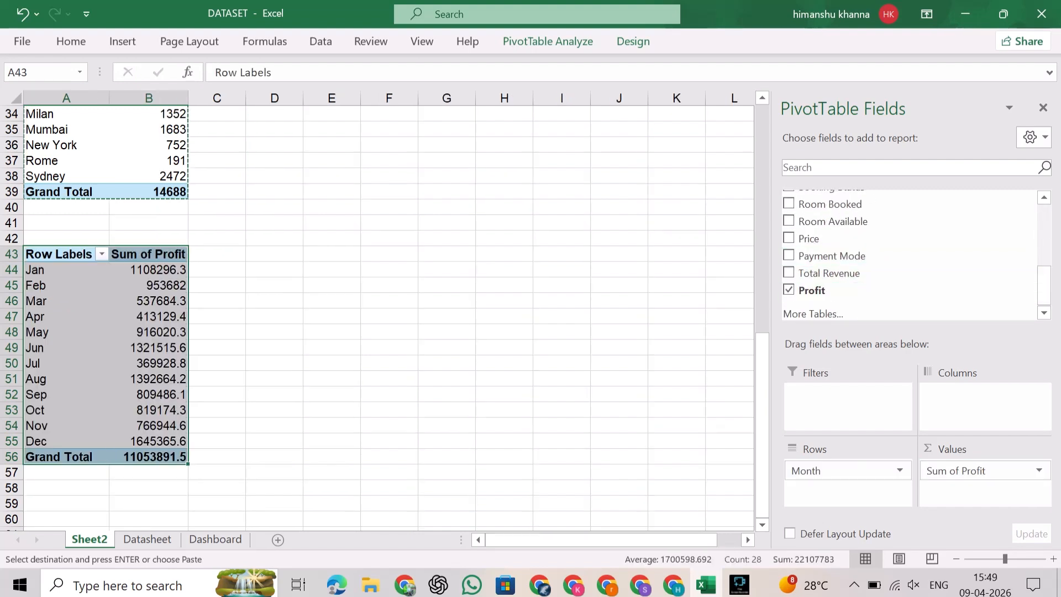
- Apply the custom number format 0, "M" to the monthly profit values in B44:B56
scroll(386, 317, "down", 1)
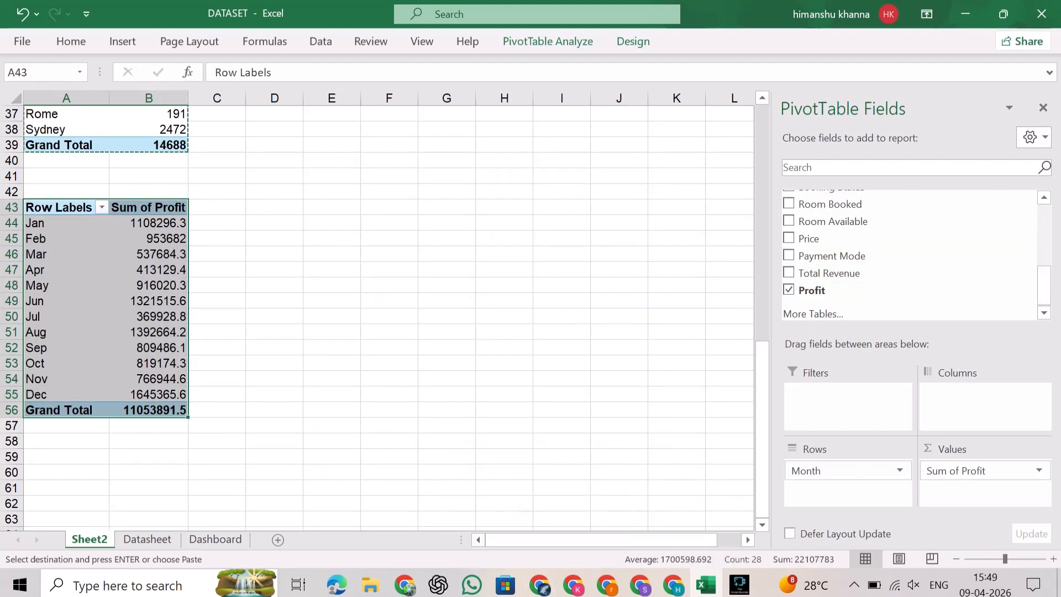
left_click(217, 285)
left_click_drag(149, 224, 149, 410)
right_click(150, 364)
left_click(191, 295)
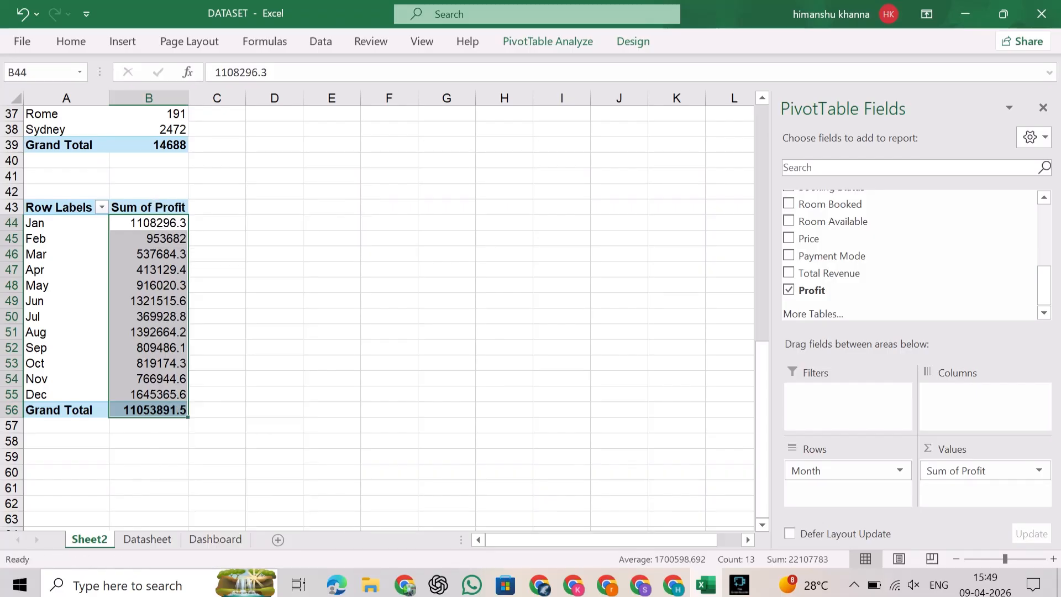
left_click(39, 279)
type("0.00,,")
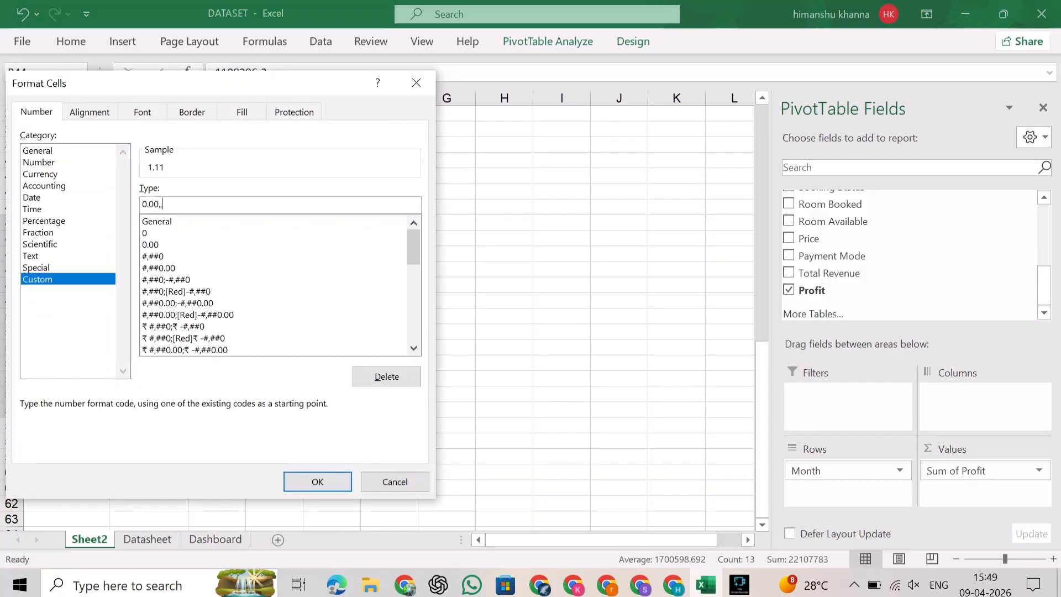
left_click(188, 315)
key("m")
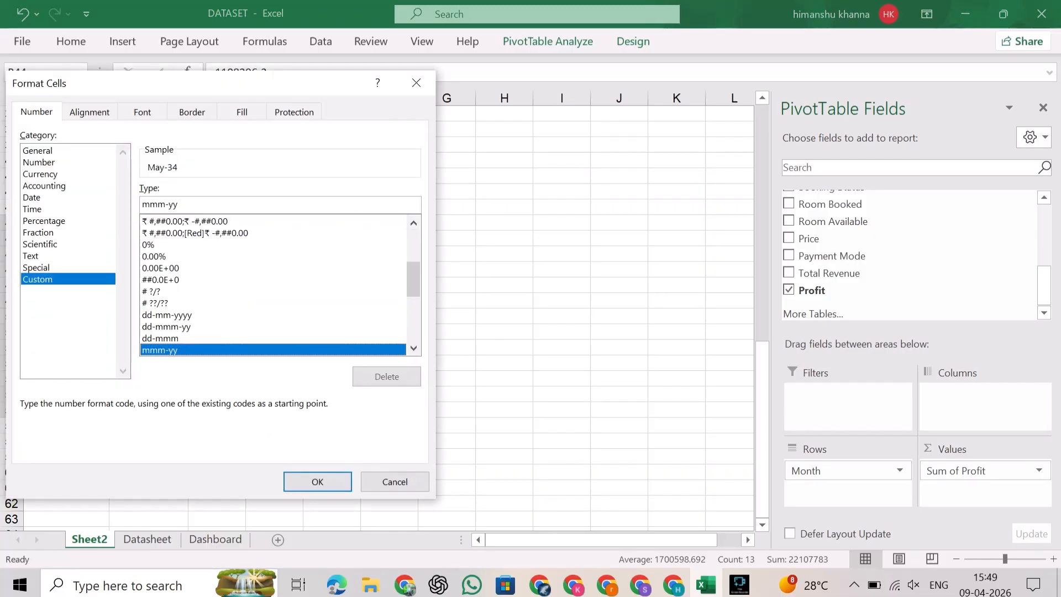
key("BackSpace")
key("BackSpace")
key("BackSpace")
key("BackSpace")
key("BackSpace")
key("BackSpace")
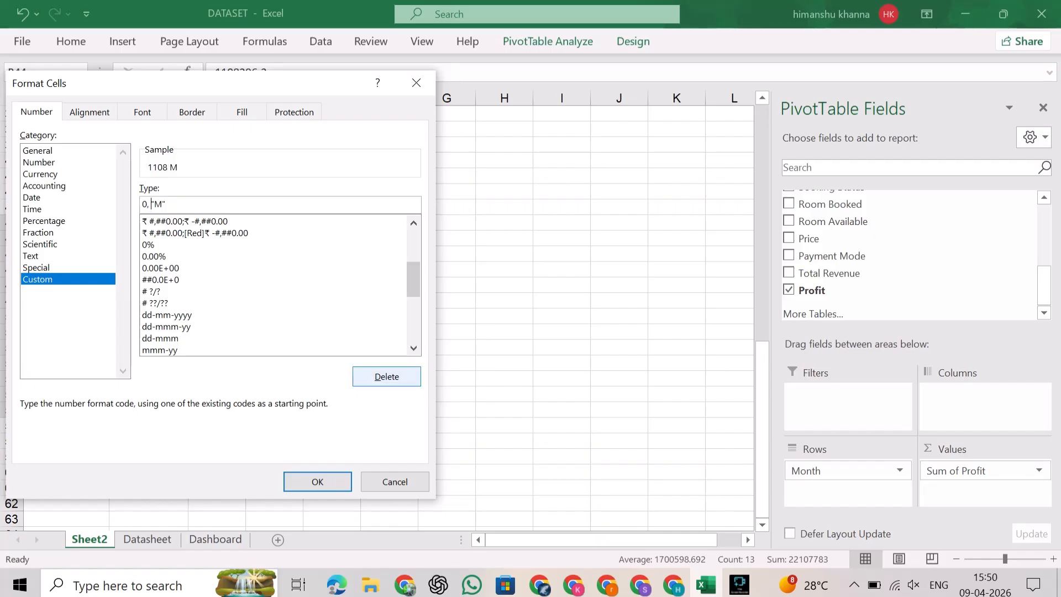
left_click(320, 481)
left_click(446, 316)
- Copy the monthly profit PivotTable and paste it at A59
scroll(446, 316, "down", 2)
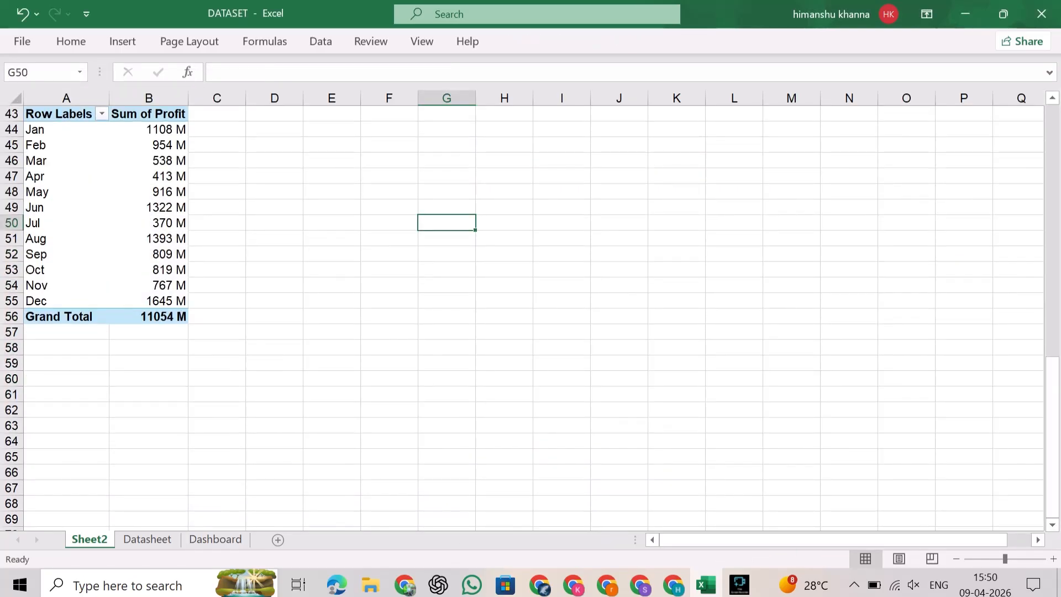
left_click_drag(66, 114, 148, 316)
key("ctrl+c")
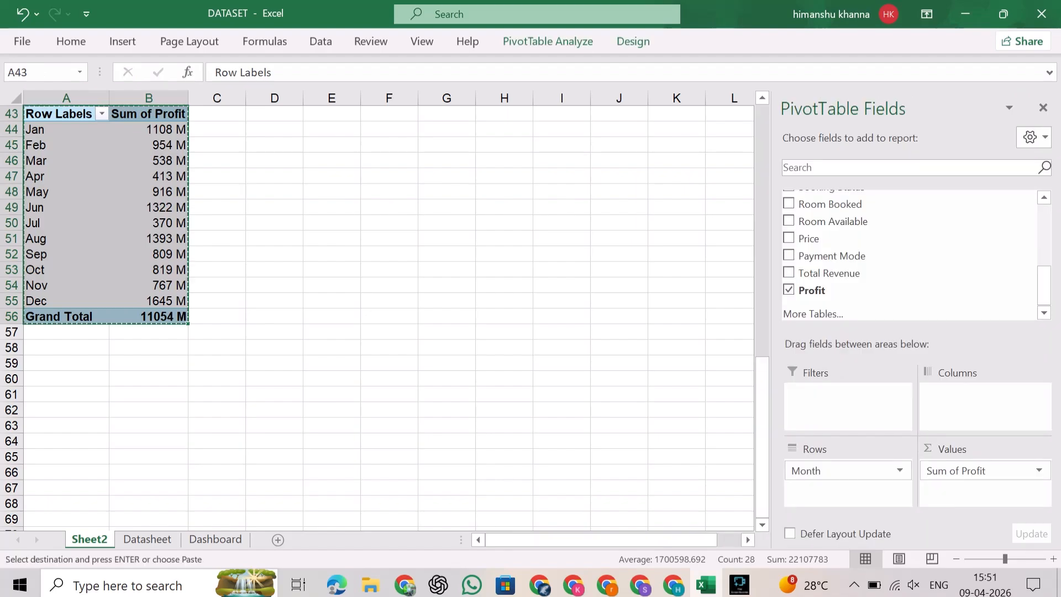
scroll(149, 317, "down", 2)
left_click(66, 270)
key("ctrl+v")
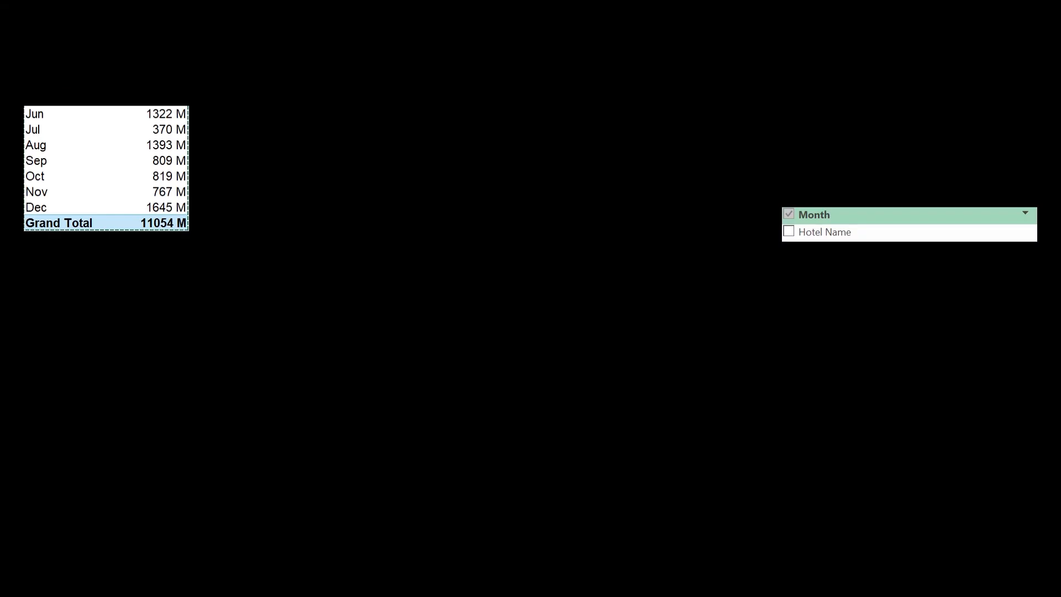
- Replace the fields of the PivotTable at A59 with Customer Type as rows and the count of Customer ID as values
left_click(788, 215)
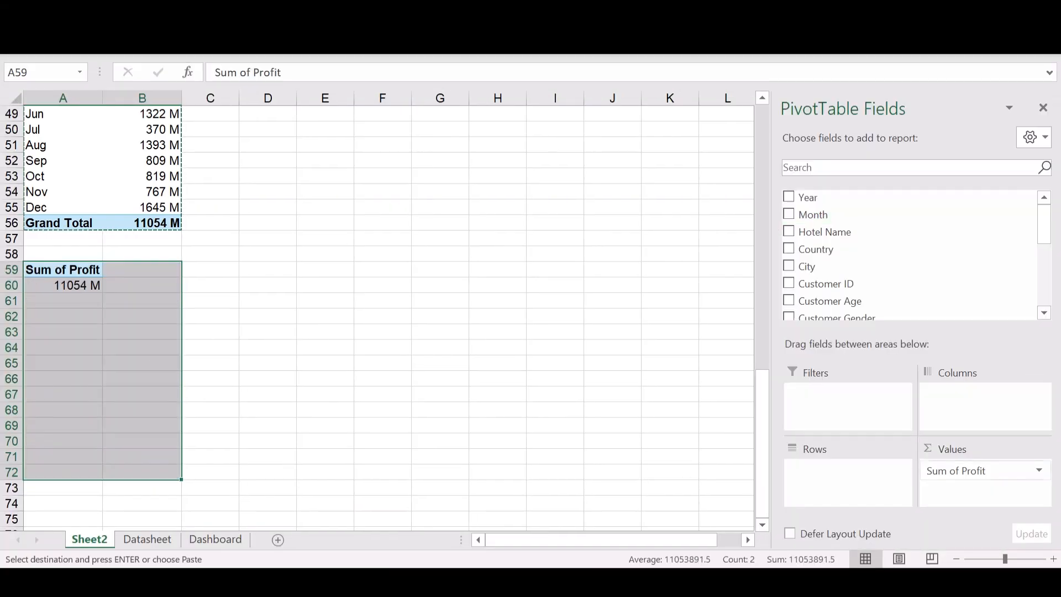
left_click_drag(956, 471, 906, 266)
scroll(909, 254, "down", 1)
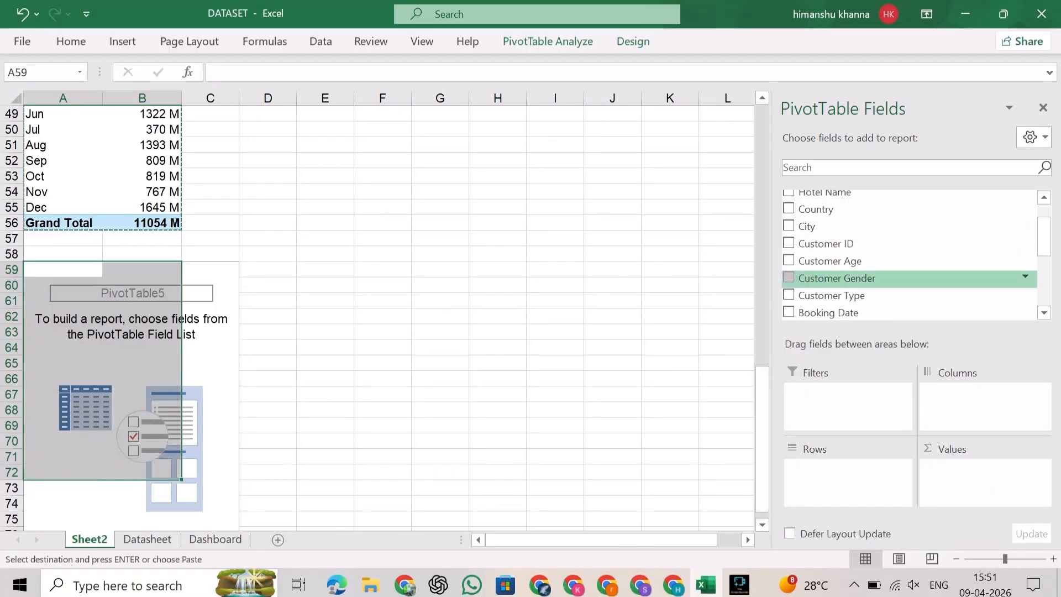
left_click(788, 295)
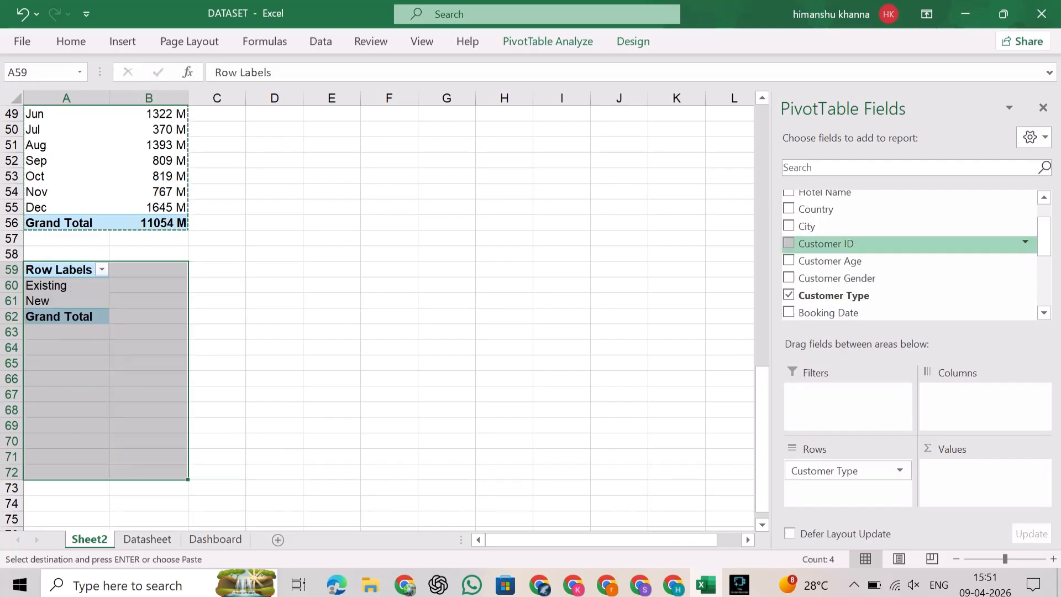
left_click_drag(826, 244, 985, 476)
left_click(324, 301)
- Replace the "M" number format on the customer counts in B60:B62 with a plain number format
left_click_drag(188, 286, 188, 317)
left_click(324, 301)
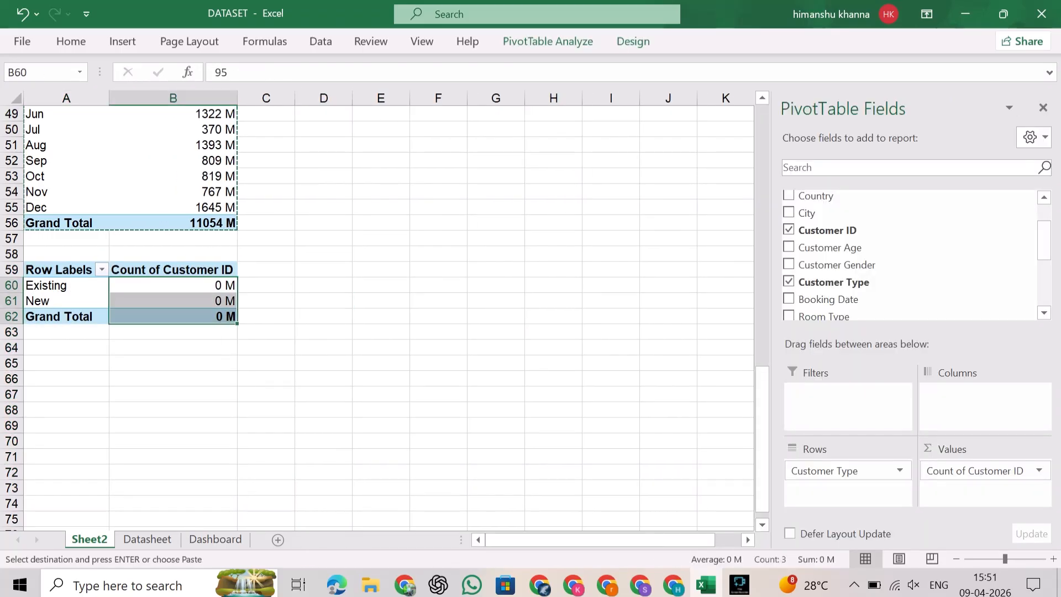
key("ctrl+1")
left_click(630, 159)
key("Return")
left_click(380, 301)
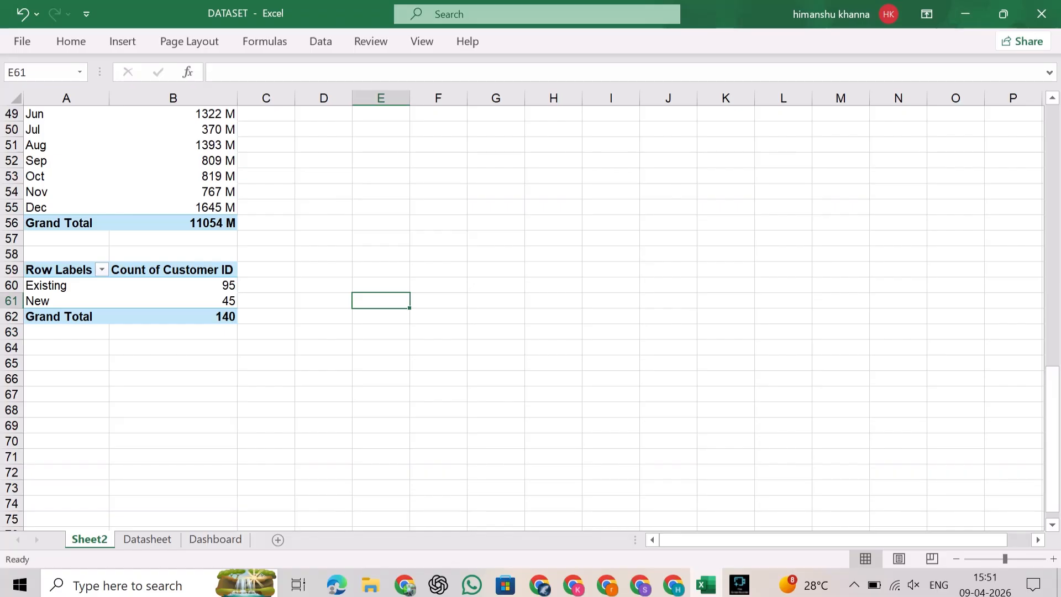
- Copy the customer type PivotTable and paste it at A65
scroll(188, 301, "up", 1)
scroll(188, 301, "down", 1)
left_click_drag(66, 269, 188, 316)
key("ctrl+c")
scroll(187, 317, "down", 2)
left_click(66, 270)
key("ctrl+v")
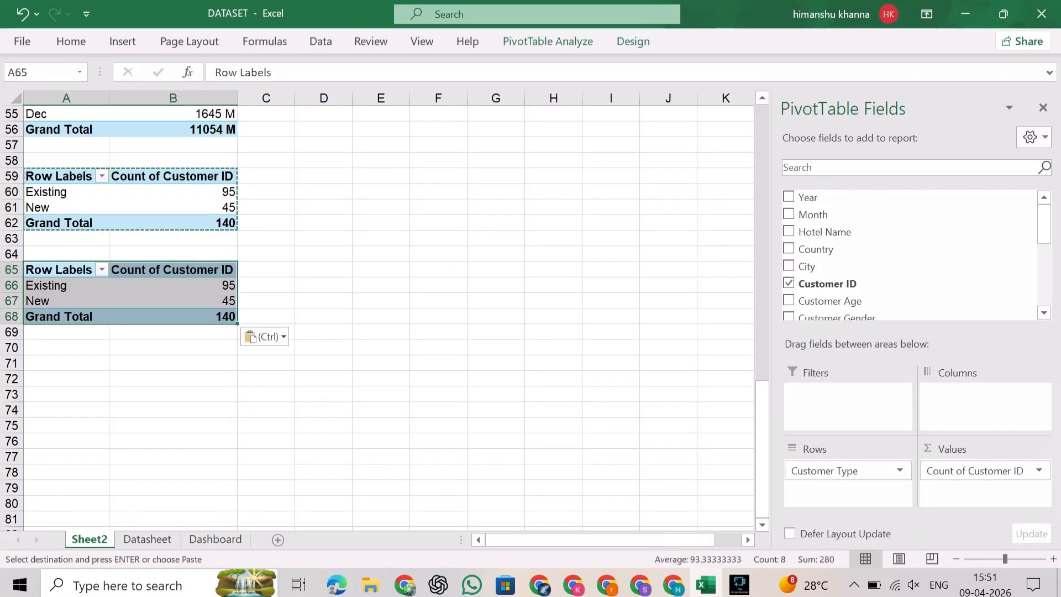
- Set the PivotTable at A65 to Room Type as rows with the sums of Room Booked and Room Available as values
left_click(788, 283)
scroll(884, 283, "down", 2)
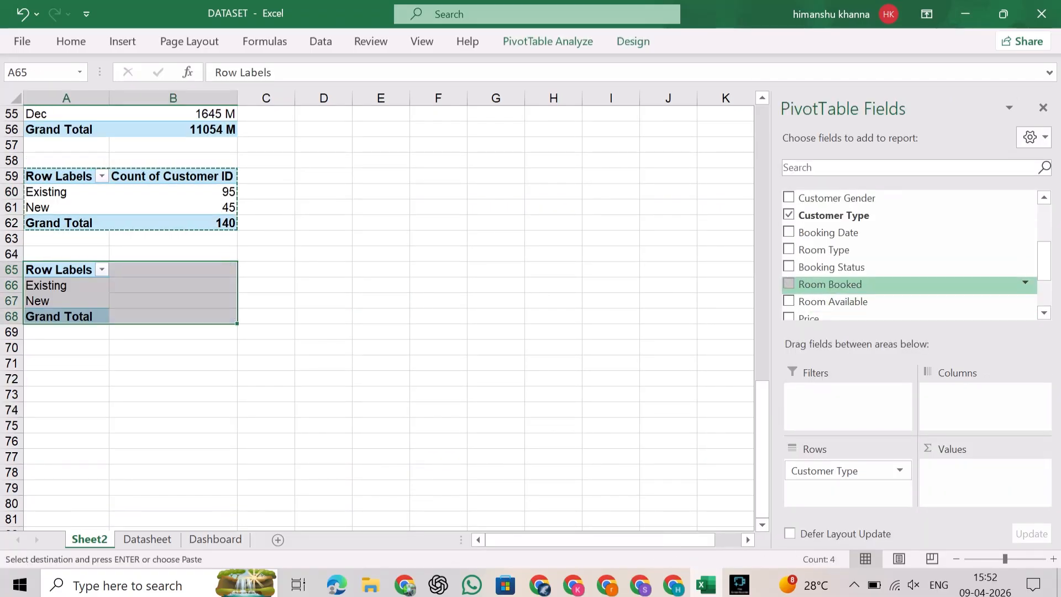
left_click(788, 215)
scroll(884, 248, "down", 1)
left_click(788, 271)
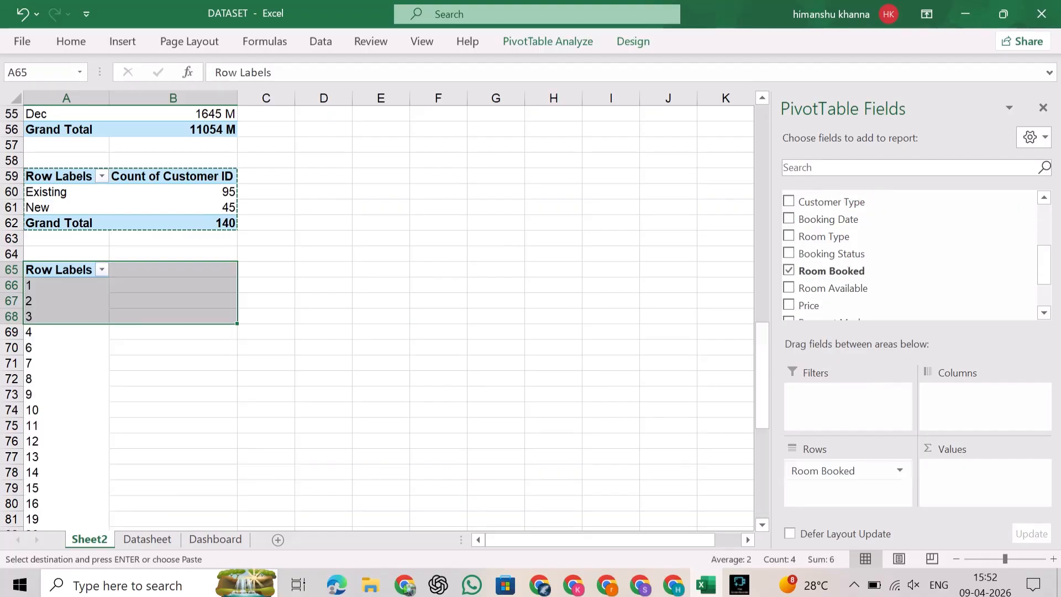
left_click(789, 271)
left_click(788, 236)
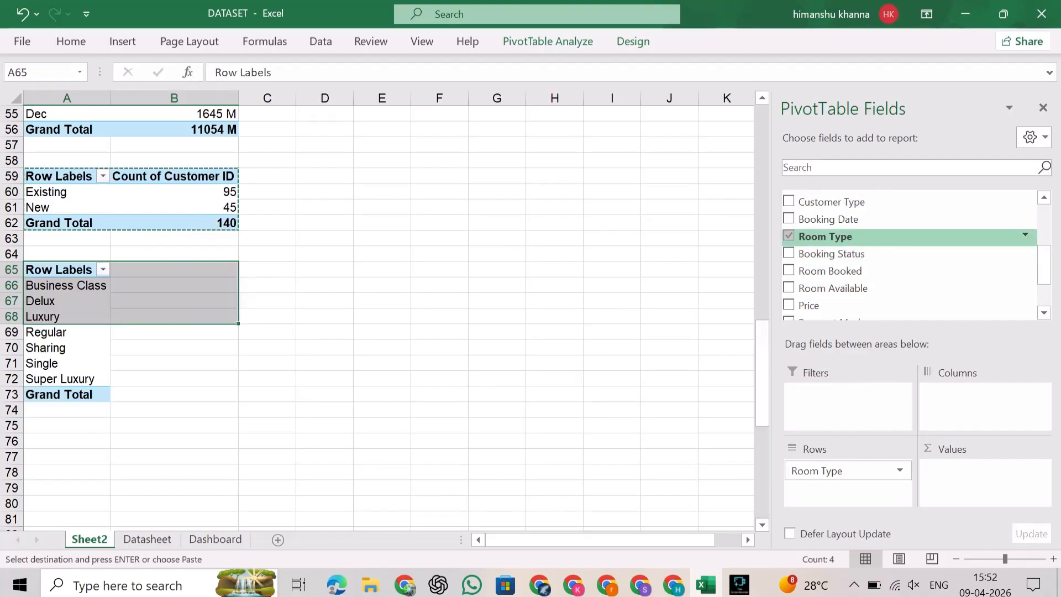
left_click(788, 271)
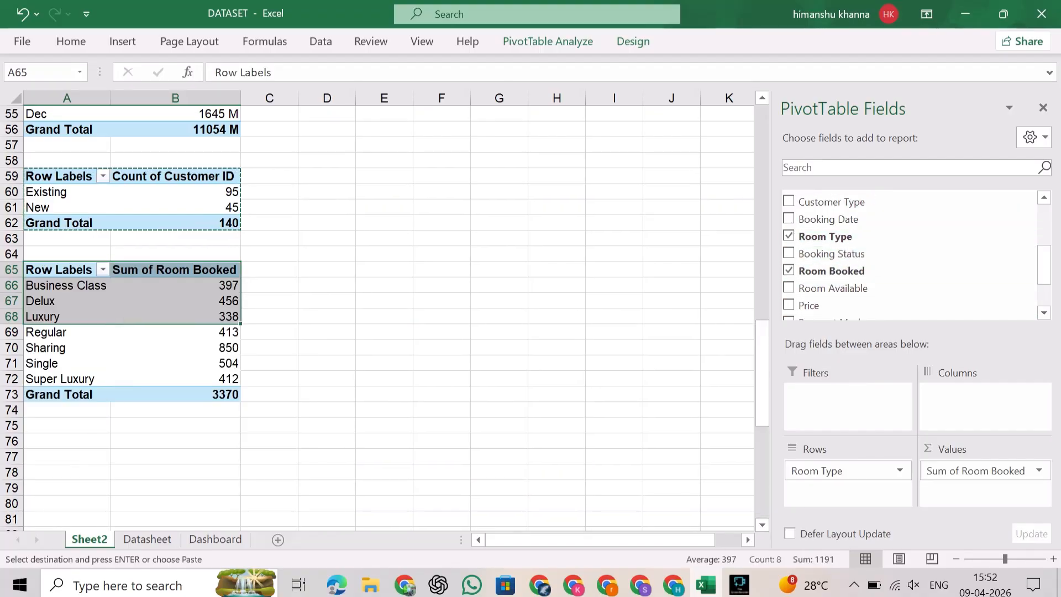
scroll(884, 254, "down", 1)
left_click(788, 275)
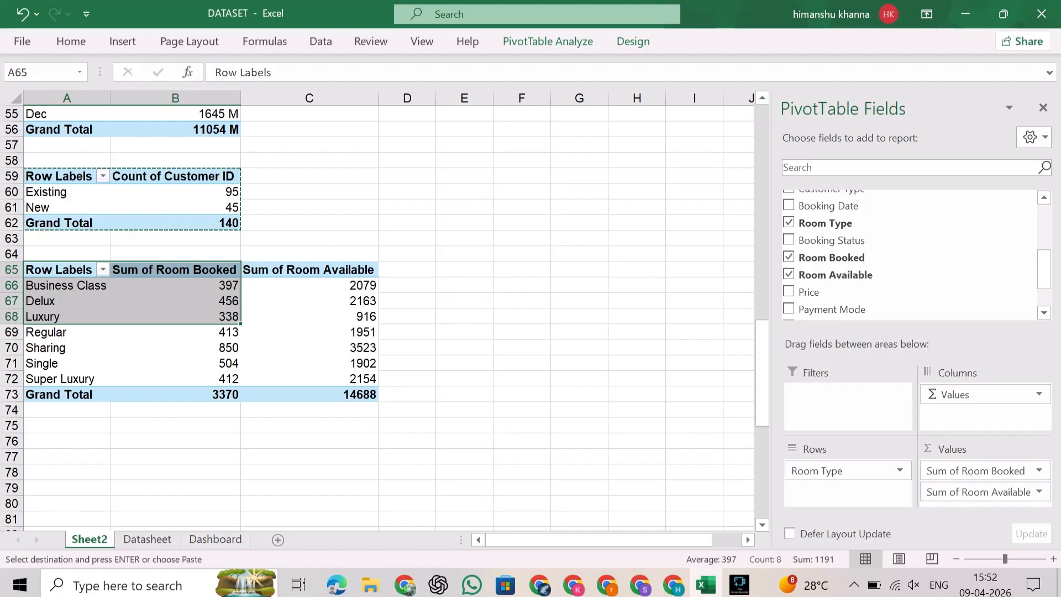
left_click(464, 254)
- Insert a doughnut PivotChart from the country PivotTable and hide all its field buttons
scroll(464, 254, "up", 5)
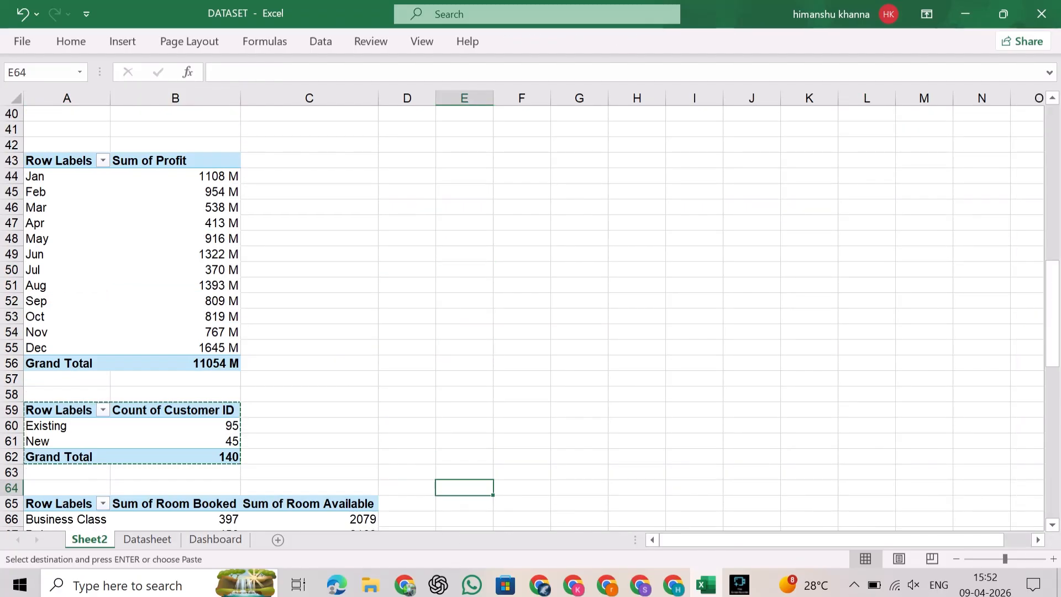
scroll(464, 254, "up", 13)
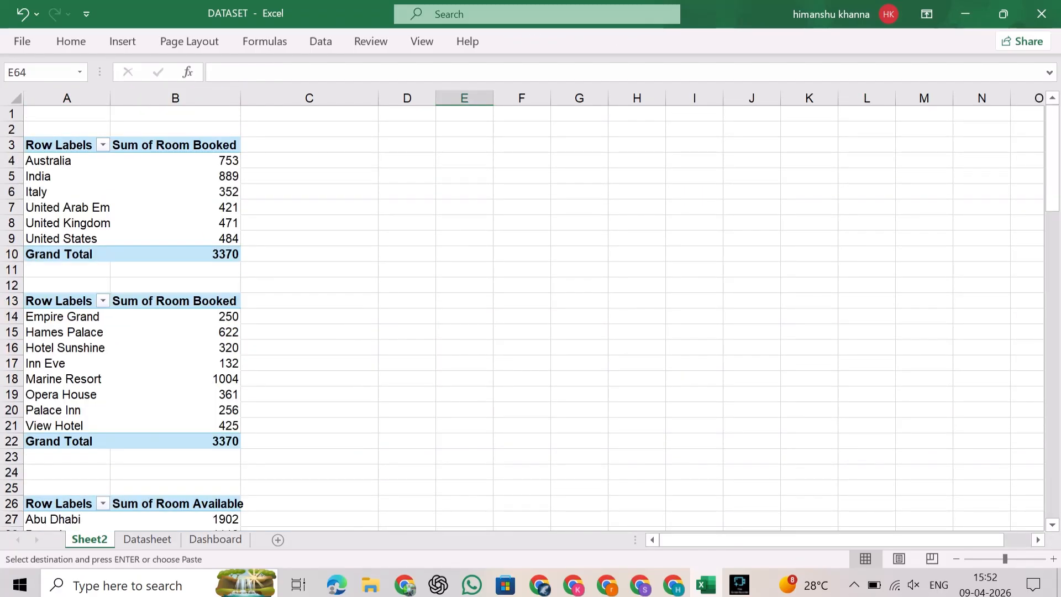
left_click(175, 192)
left_click(547, 42)
left_click(779, 83)
left_click(317, 177)
left_click(608, 107)
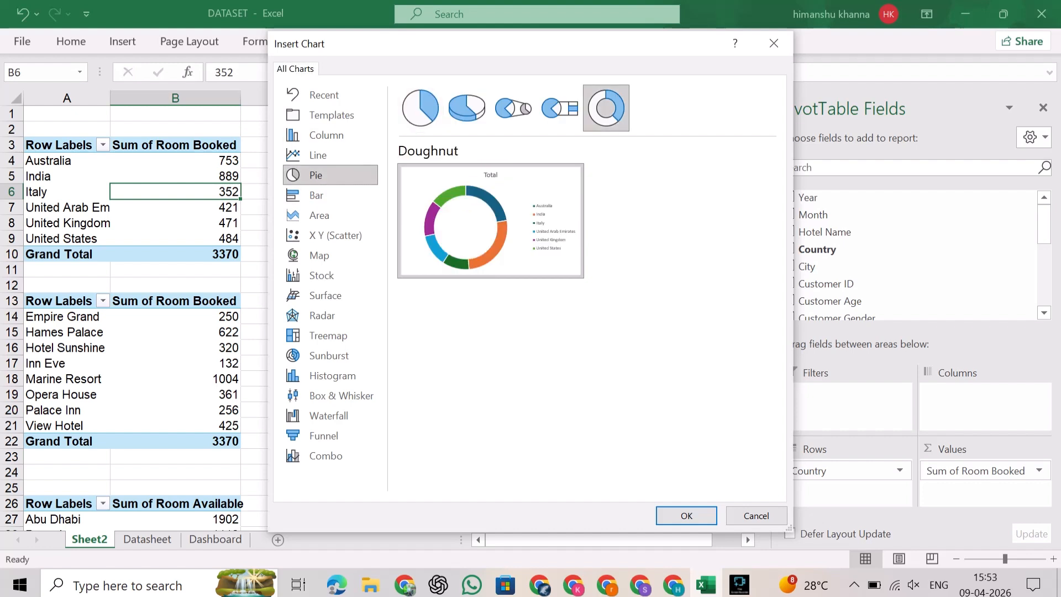
left_click(681, 514)
right_click(242, 212)
left_click(366, 412)
- Add data labels to the country doughnut chart and delete its title
left_click(608, 209)
left_click(644, 251)
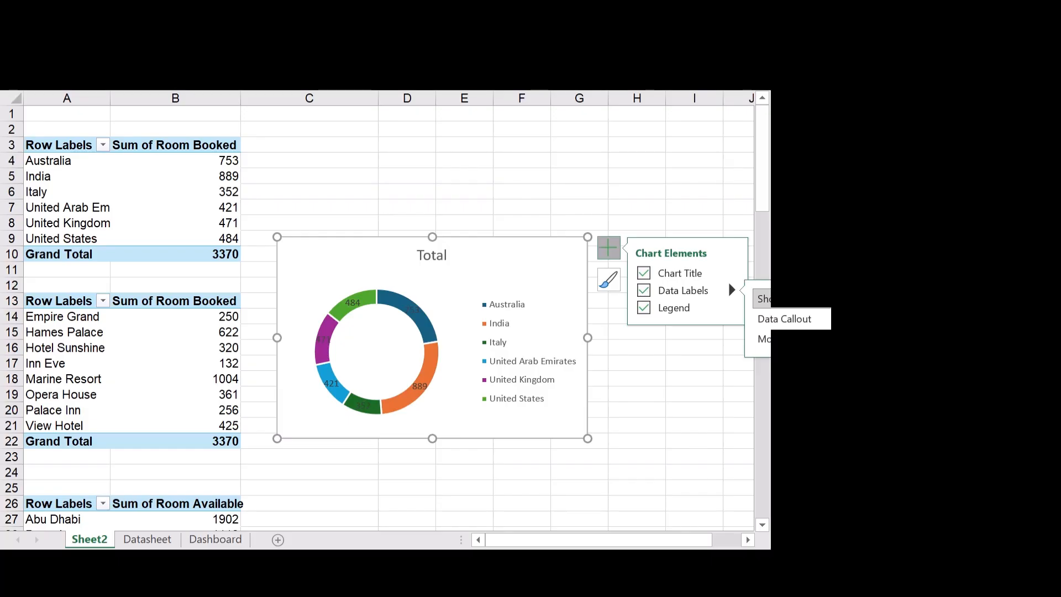
left_click(431, 255)
key("Delete")
- Move the country doughnut chart beside its PivotTable and shrink it to span about rows 2 to 10
left_click_drag(486, 275, 521, 158)
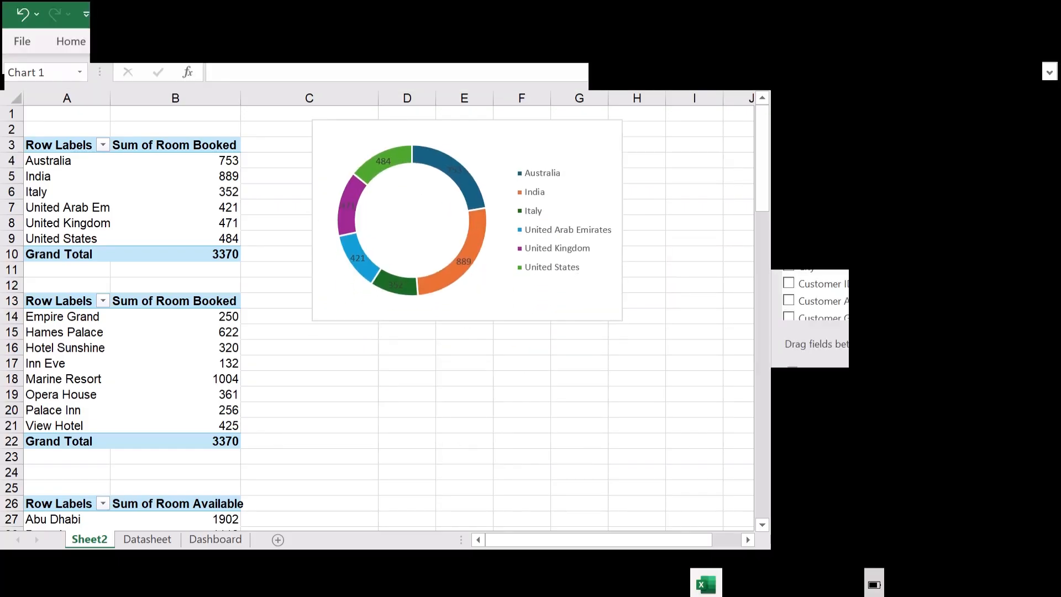
left_click_drag(623, 321, 569, 259)
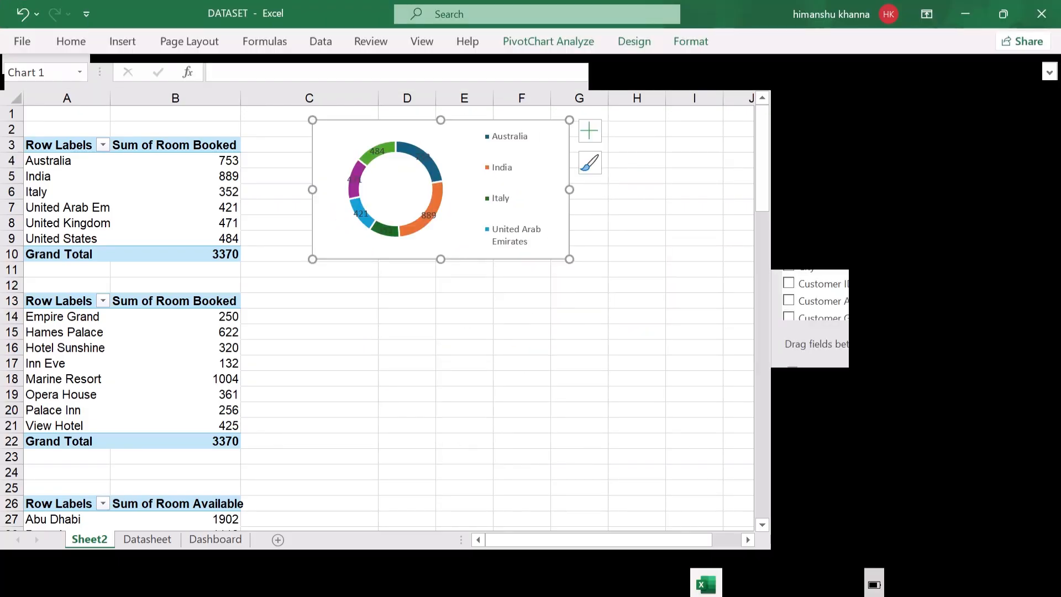
left_click(309, 301)
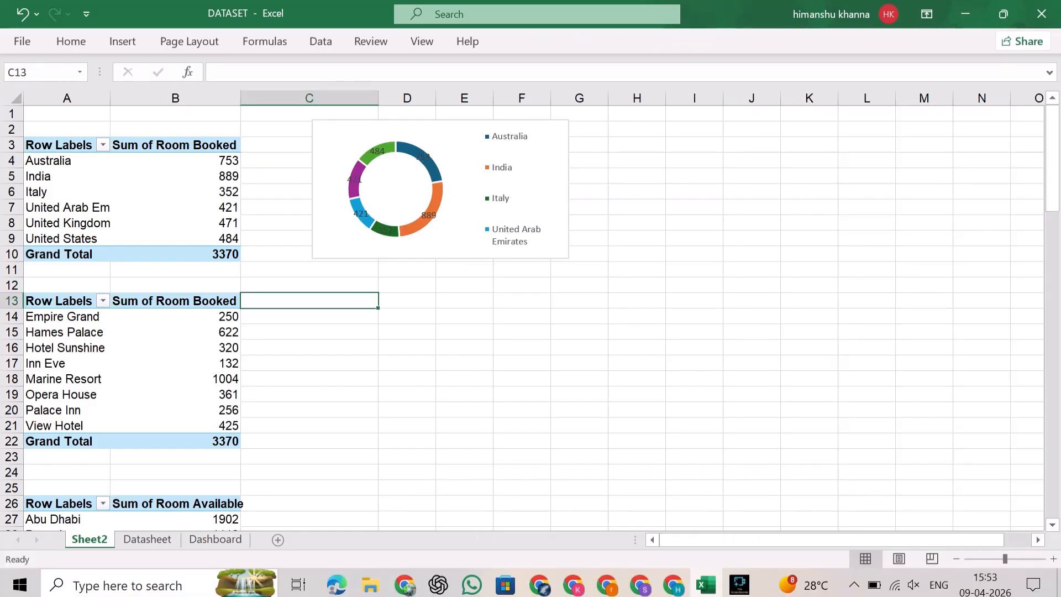
left_click(407, 301)
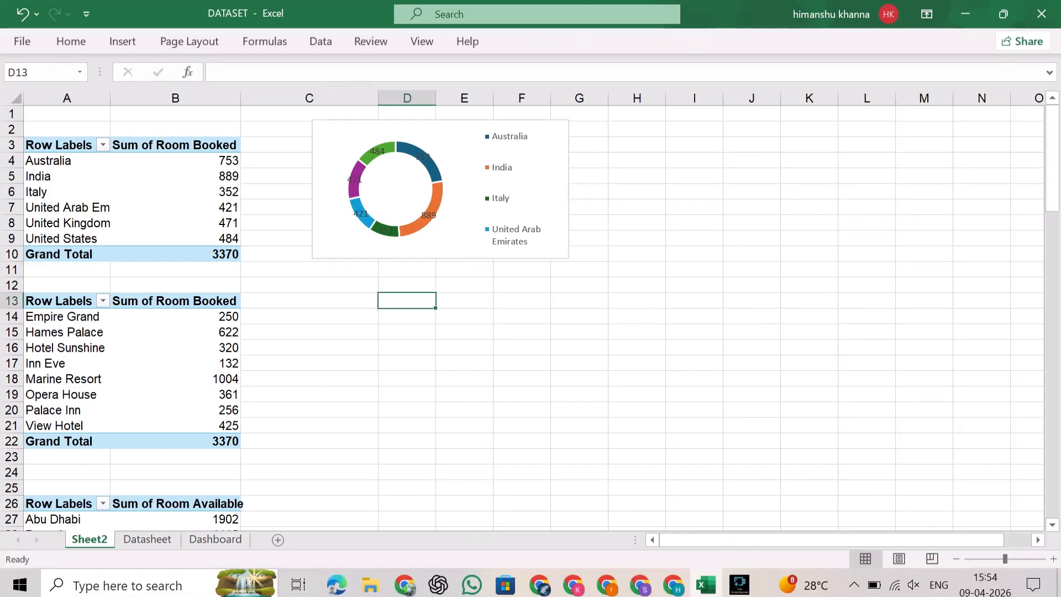
- Enter the headers "hotel" in D13 and "booked" in E13 beside the hotel PivotTable
type("hotel")
key("Tab")
type("booke")
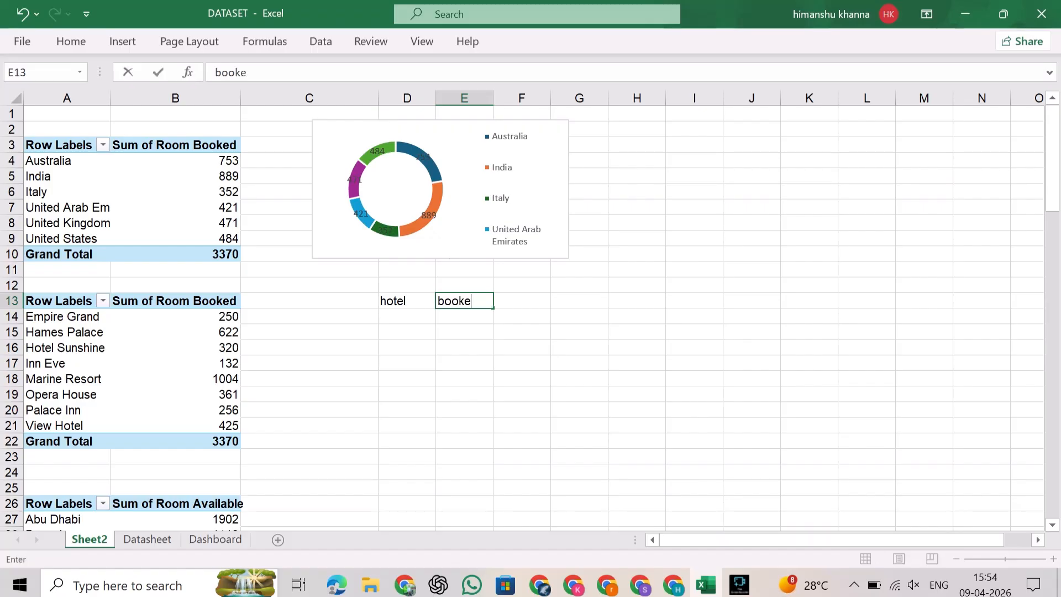
type("d")
key("Return")
- Fill D14:D21 with references to the PivotTable's hotel names, starting with =A14, and autofit column D
type("Empire Grand")
key("Return")
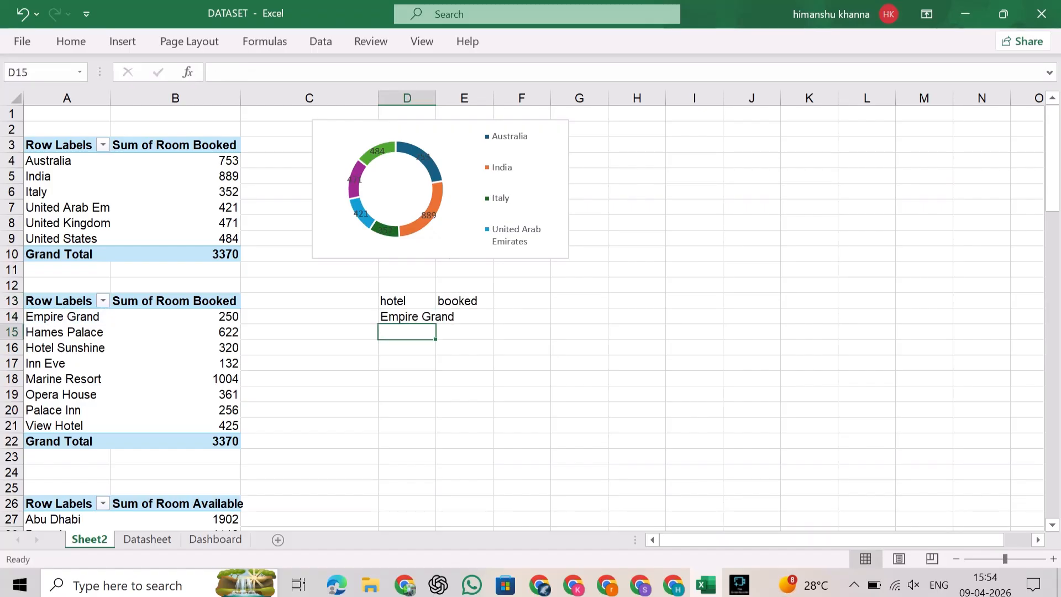
left_click_drag(435, 339, 434, 427)
left_click(412, 317)
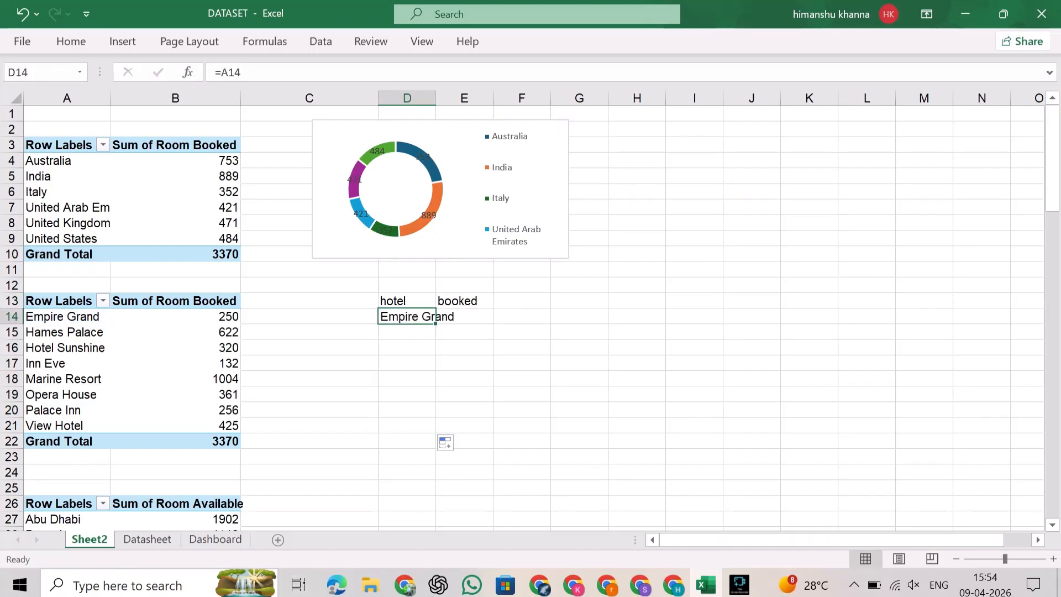
left_click_drag(435, 324, 434, 427)
double_click(435, 98)
- Fill E14:E21 with a GETPIVOTDATA formula for Room Booked that takes the hotel name from D14
left_click(491, 317)
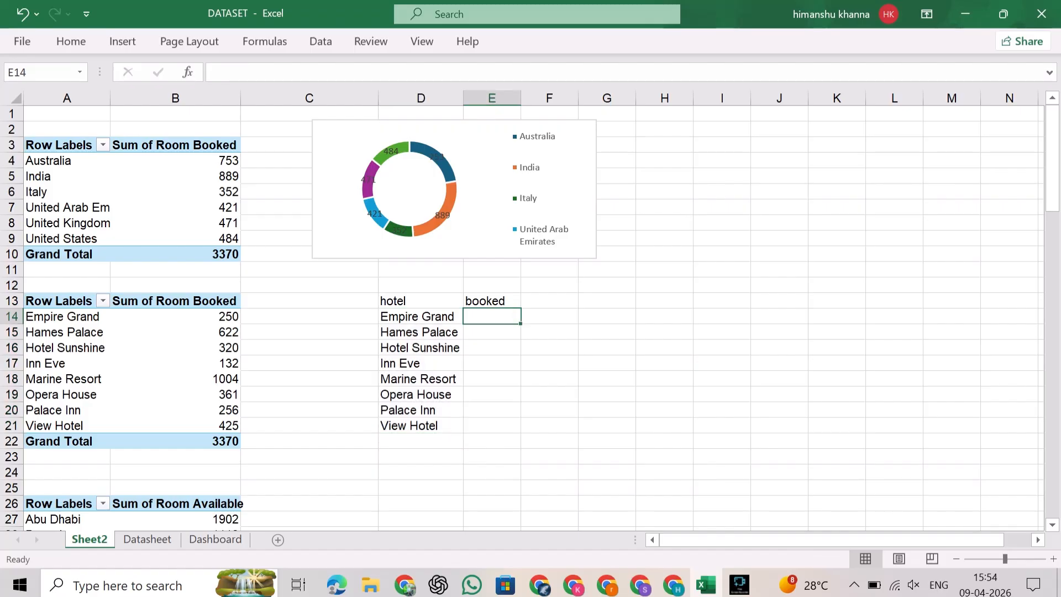
type("=")
left_click(175, 317)
left_click_drag(842, 317, 777, 317)
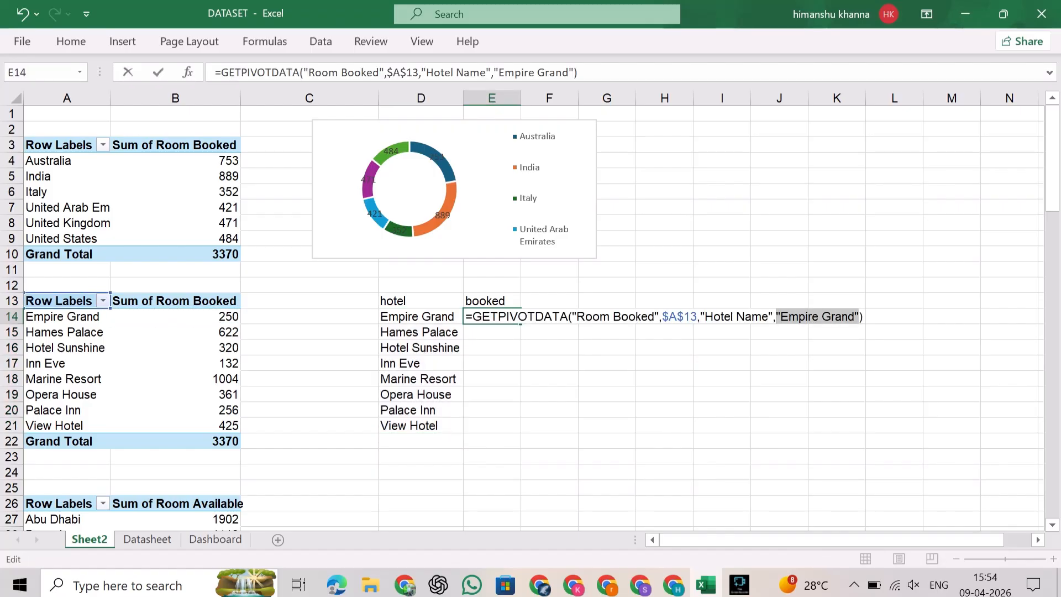
key("BackSpace")
left_click(417, 317)
key("Return")
left_click(491, 317)
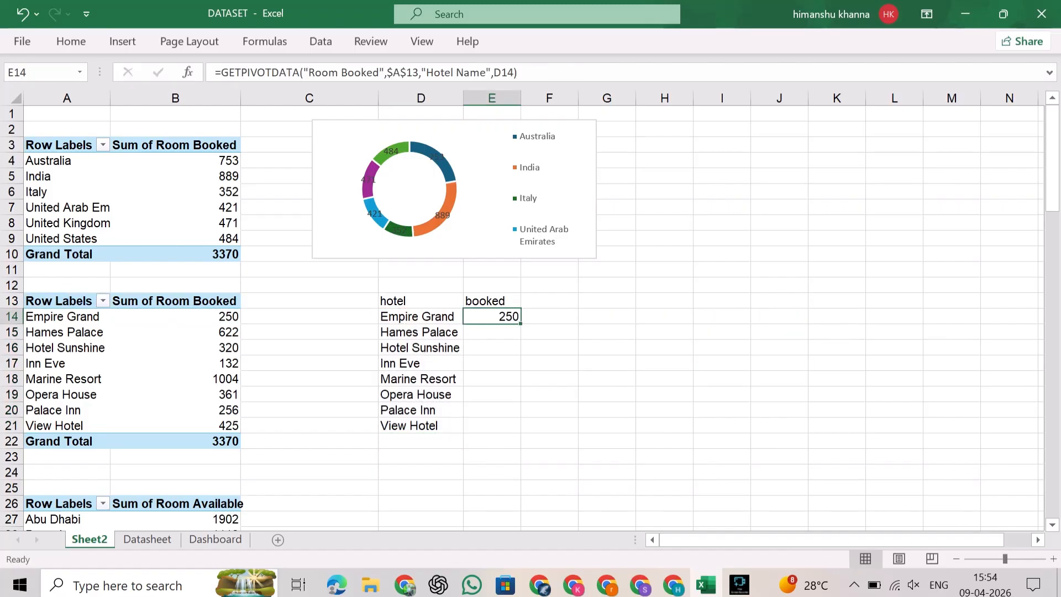
left_click_drag(520, 324, 520, 428)
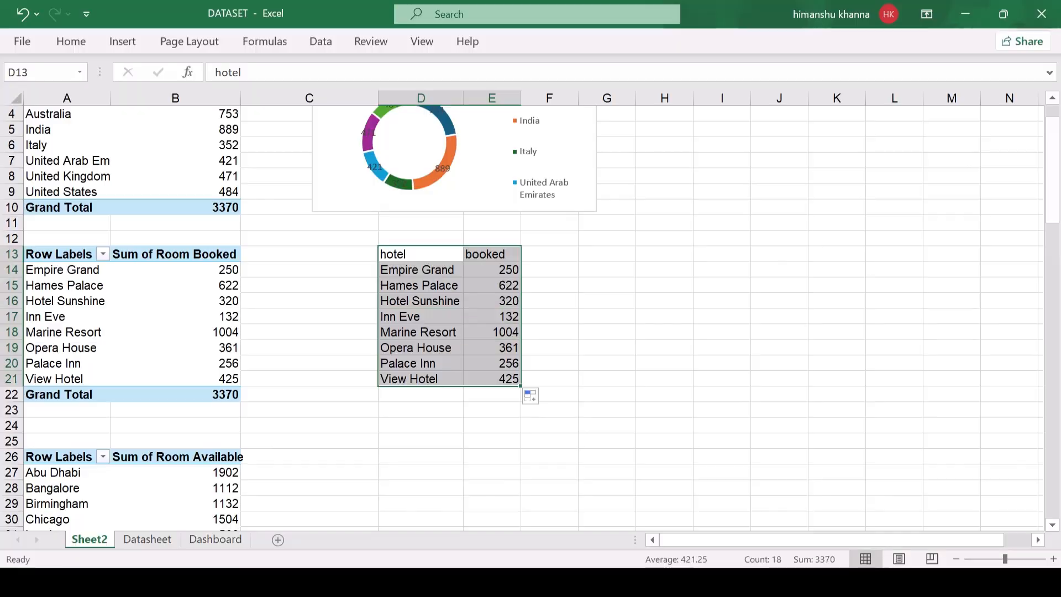
- Insert a funnel chart from the hotel and booked table in D13:E21 and move it off the table
left_click(70, 41)
left_click(122, 41)
left_click(496, 65)
left_click(507, 201)
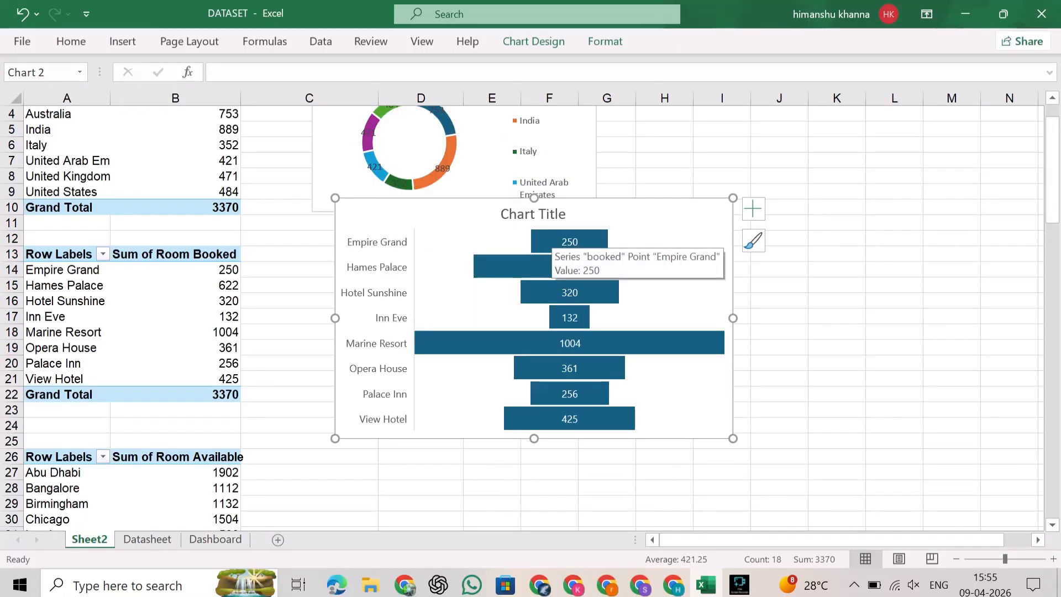
left_click_drag(390, 213, 602, 235)
- Sort the hotel PivotTable by Sum of Room Booked from largest to smallest
left_click(226, 285)
right_click(226, 285)
mouse_move(268, 375)
left_click(505, 400)
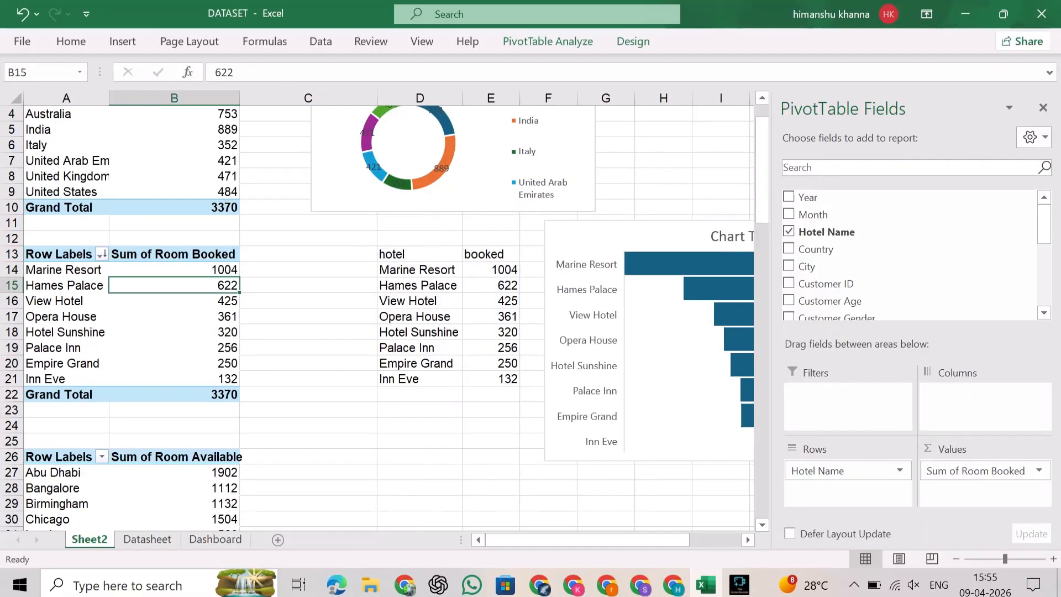
- Delete the funnel chart's title and shrink and place the chart beside the hotel table over about columns G to L
left_click_drag(658, 414, 511, 432)
right_click(582, 254)
left_click(598, 264)
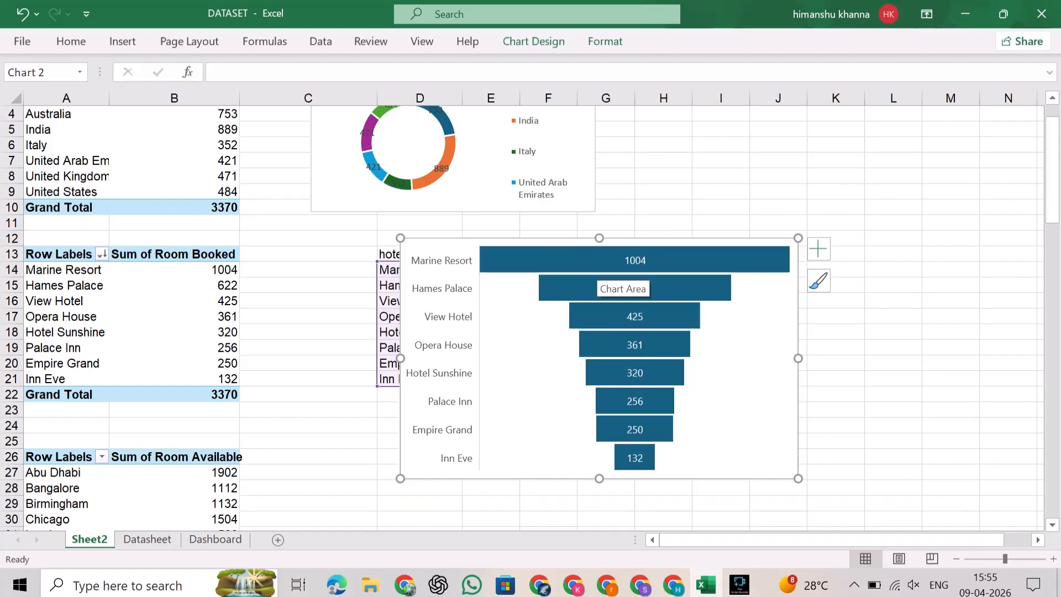
left_click_drag(399, 238, 496, 263)
left_click_drag(636, 435, 739, 400)
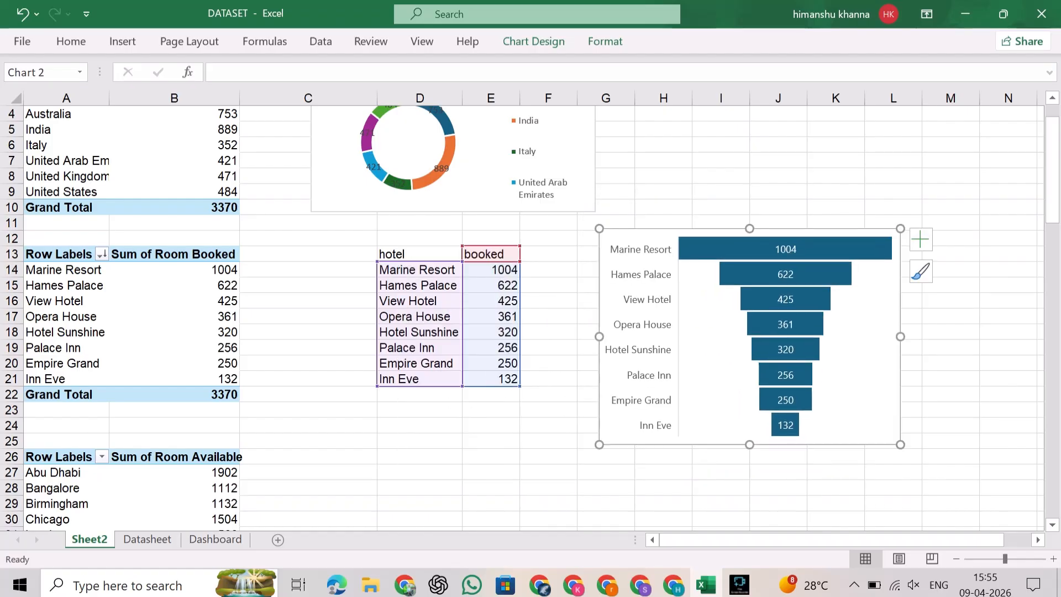
scroll(530, 309, "down", 3)
left_click(174, 378)
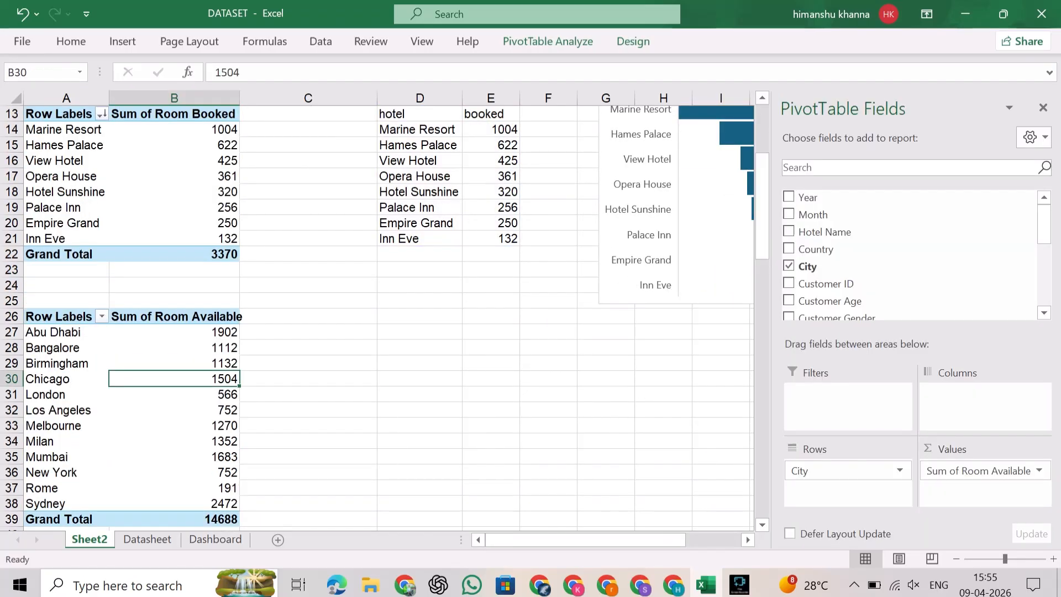
left_click(1042, 108)
left_click(850, 258)
left_click_drag(897, 303, 892, 275)
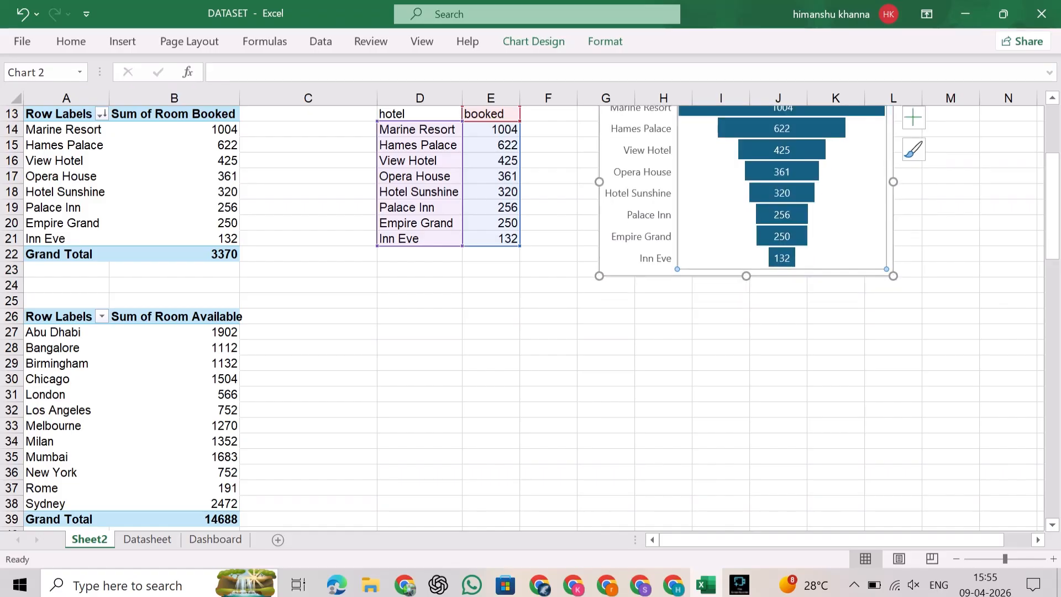
left_click(419, 316)
type("=")
left_click(66, 332)
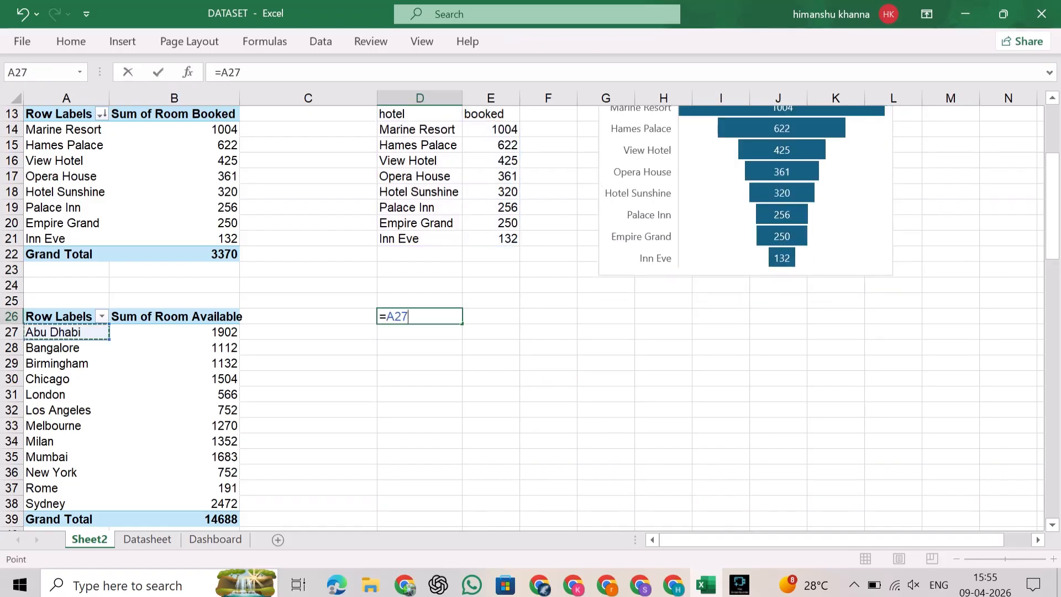
key("BackSpace")
key("BackSpace")
key("BackSpace")
key("BackSpace")
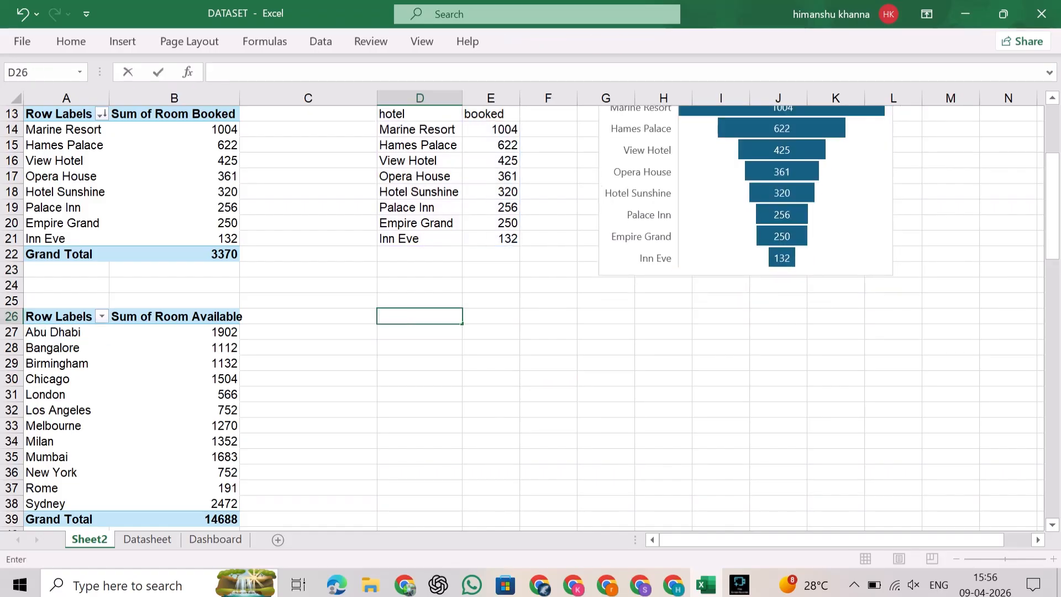
- Enter the header "city" in D26 and fill D27:D38 with references to the PivotTable's city names, starting with =A27
type("city")
key("Return")
type("=")
left_click(66, 332)
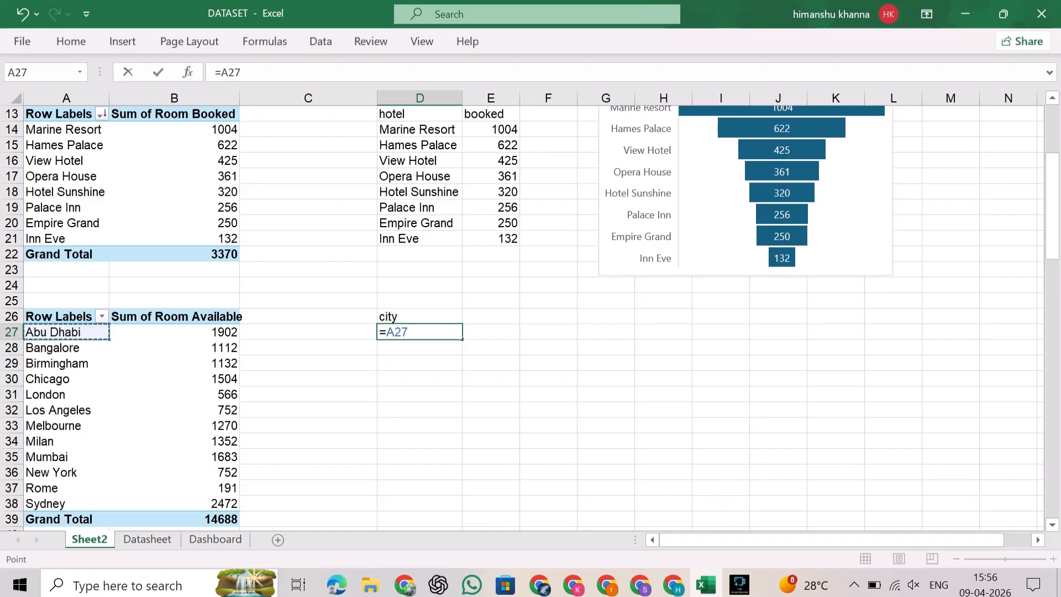
key("Return")
left_click(419, 332)
left_click_drag(462, 339, 461, 505)
- Enter the header "room" in E26 and fill E27:E38 with a GETPIVOTDATA formula for Room Available using the city in D27
left_click(491, 316)
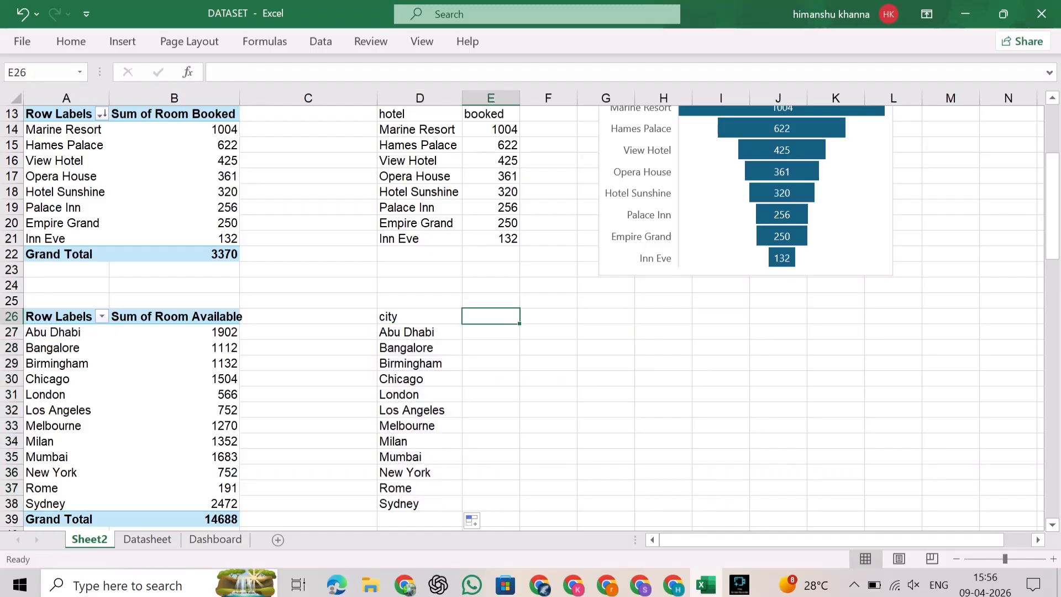
type("E")
key("Return")
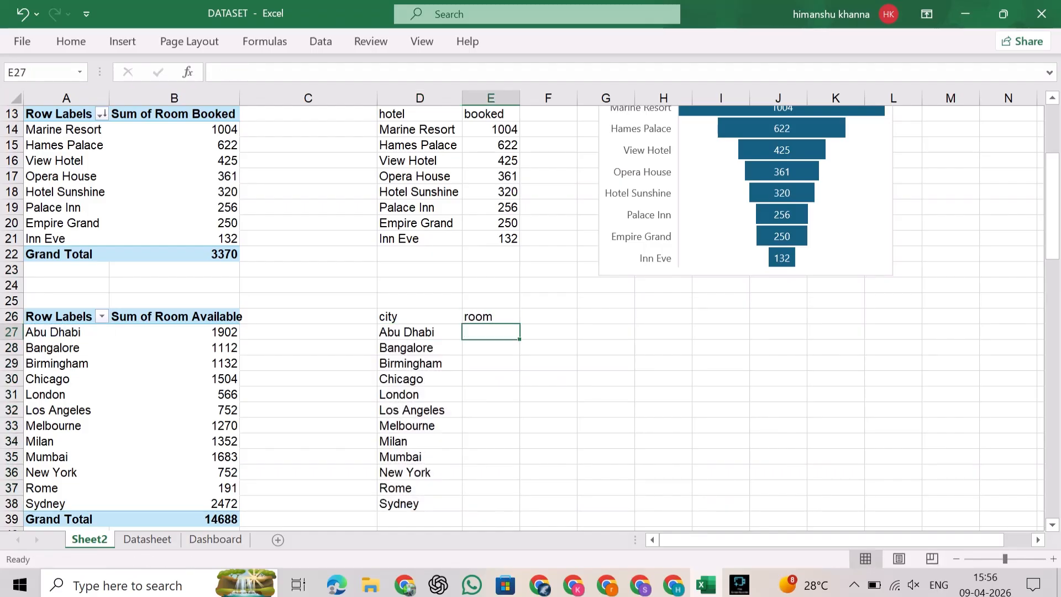
type("=")
left_click(174, 332)
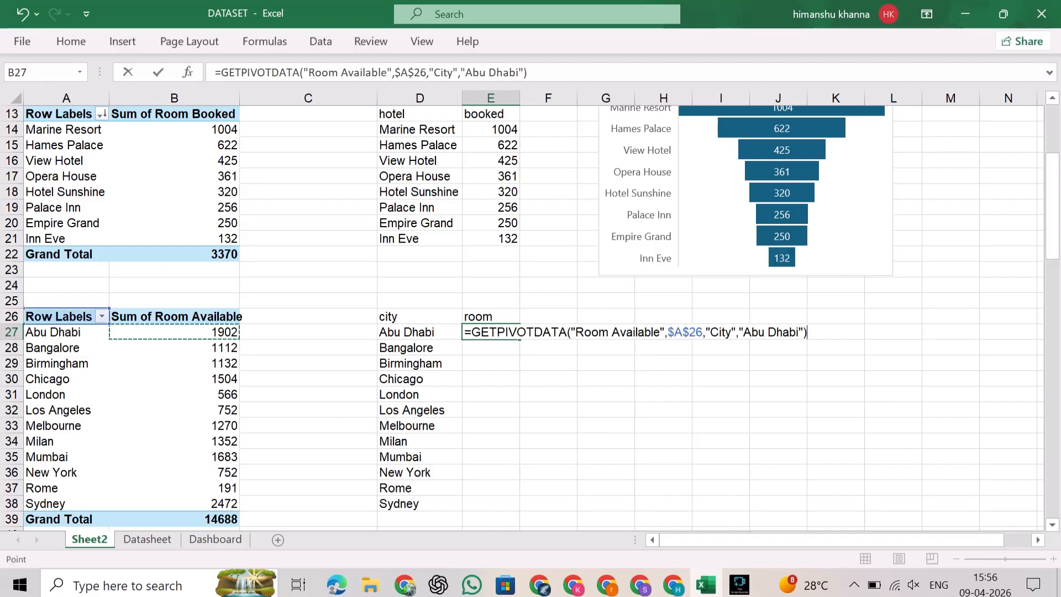
key("BackSpace")
left_click(420, 332)
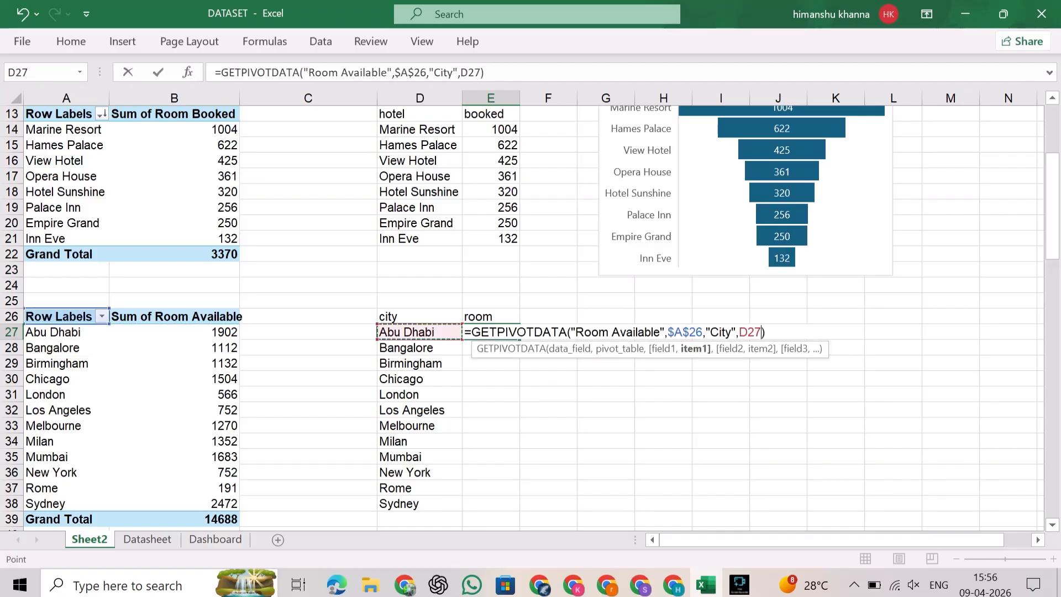
key("Return")
left_click(490, 332)
left_click_drag(519, 339, 520, 510)
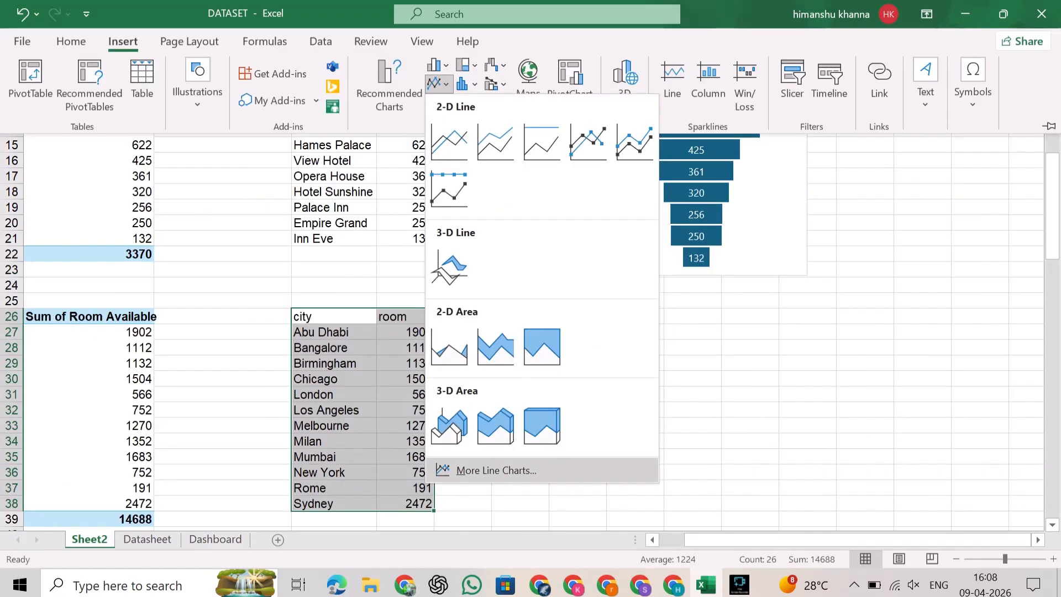
- Insert a Filled Radar chart without a title from D26:E38 and place it, shrunk, beside the table over about rows 25 to 37
left_click(485, 466)
left_click(322, 316)
left_click(513, 108)
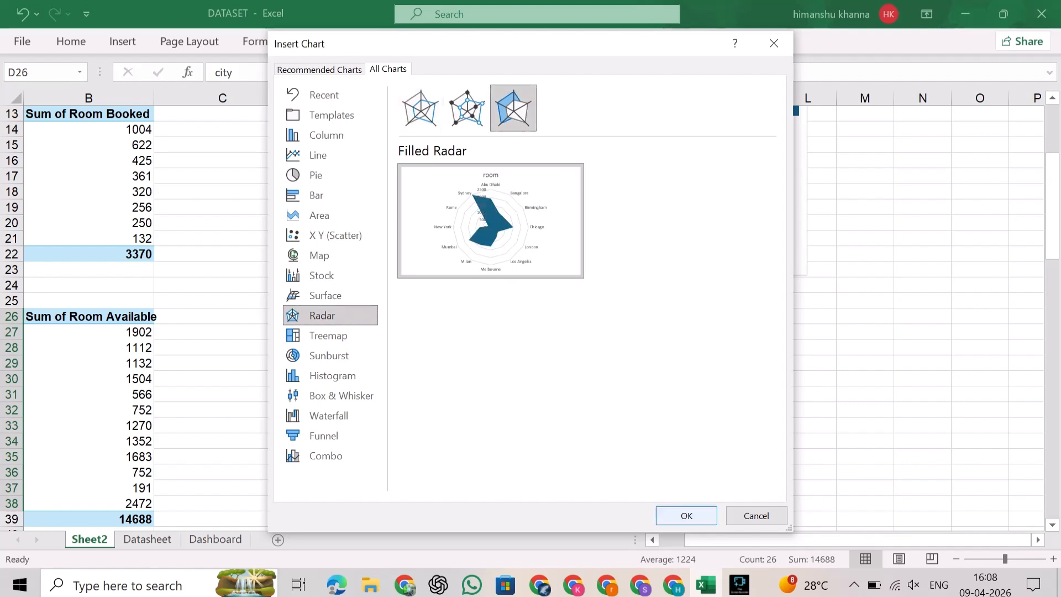
left_click(686, 515)
left_click(753, 208)
left_click(789, 251)
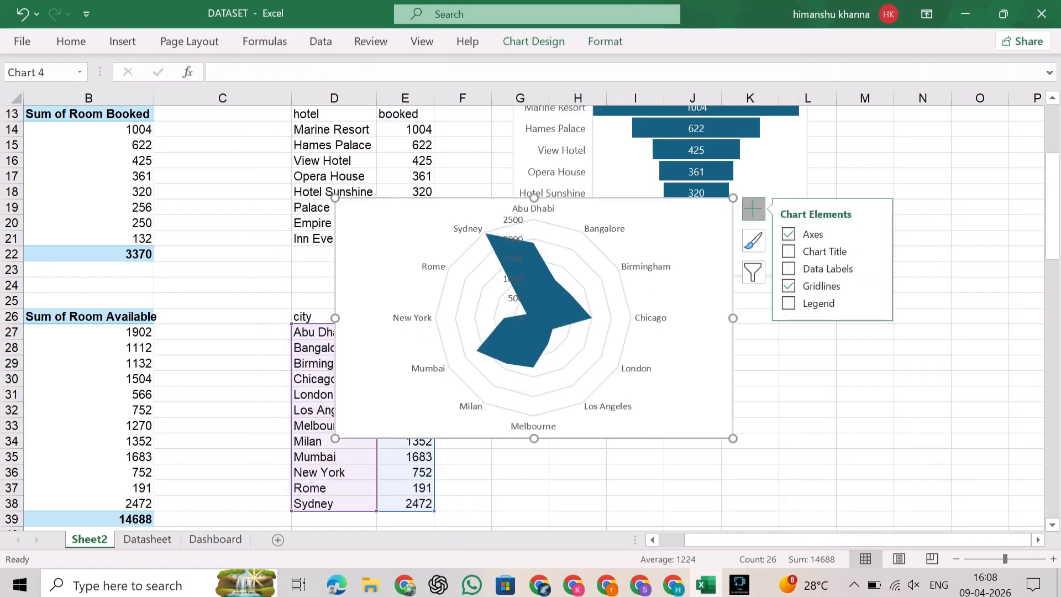
left_click_drag(335, 197, 410, 256)
left_click_drag(502, 271, 572, 317)
- Add data labels to the radar chart and delete its value axis
left_click(823, 312)
left_click(858, 372)
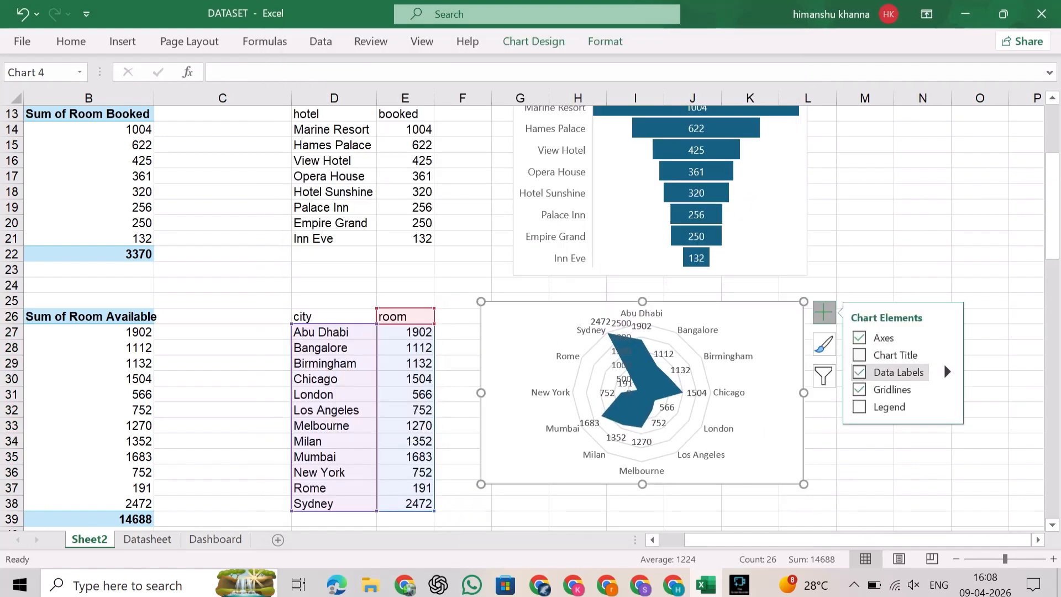
right_click(619, 369)
left_click(664, 153)
- Move the radar chart's data labels for Abu Dhabi, Bangalore, Birmingham and Chicago outward, next to their city names
left_click(668, 318)
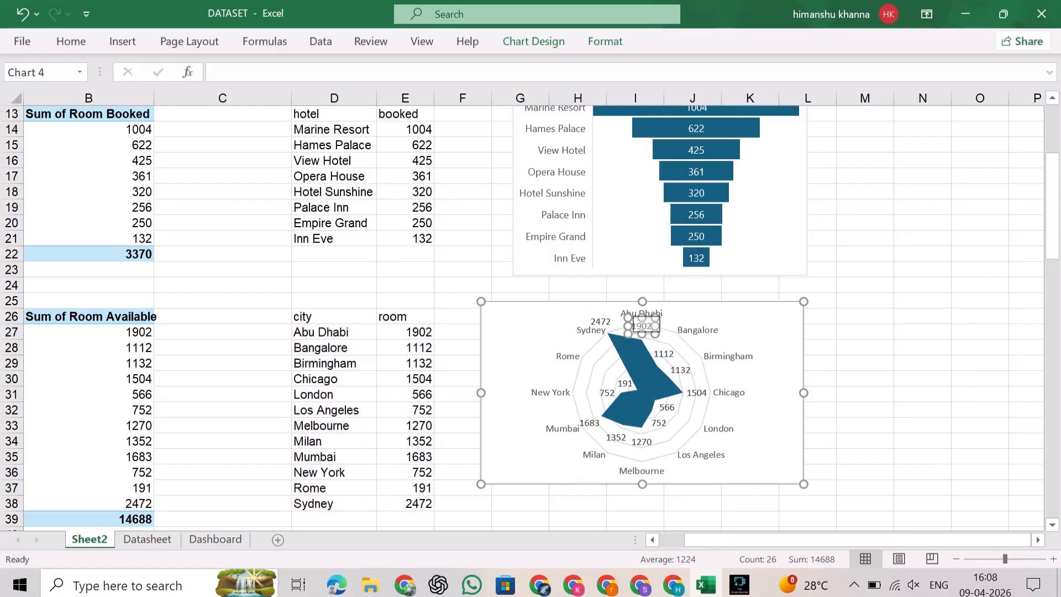
left_click(668, 318)
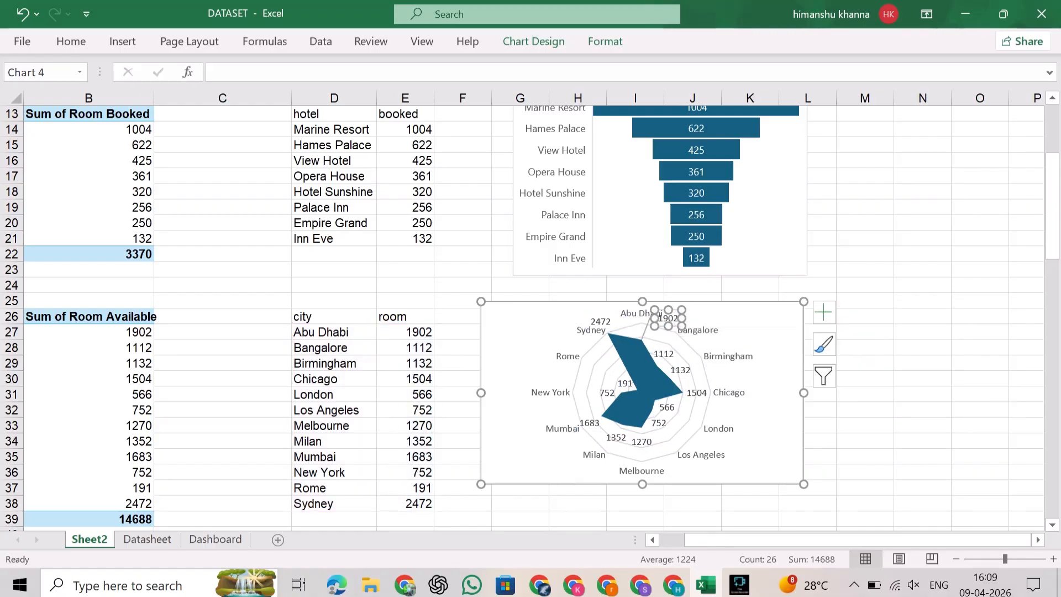
left_click_drag(668, 318, 675, 317)
left_click(663, 353)
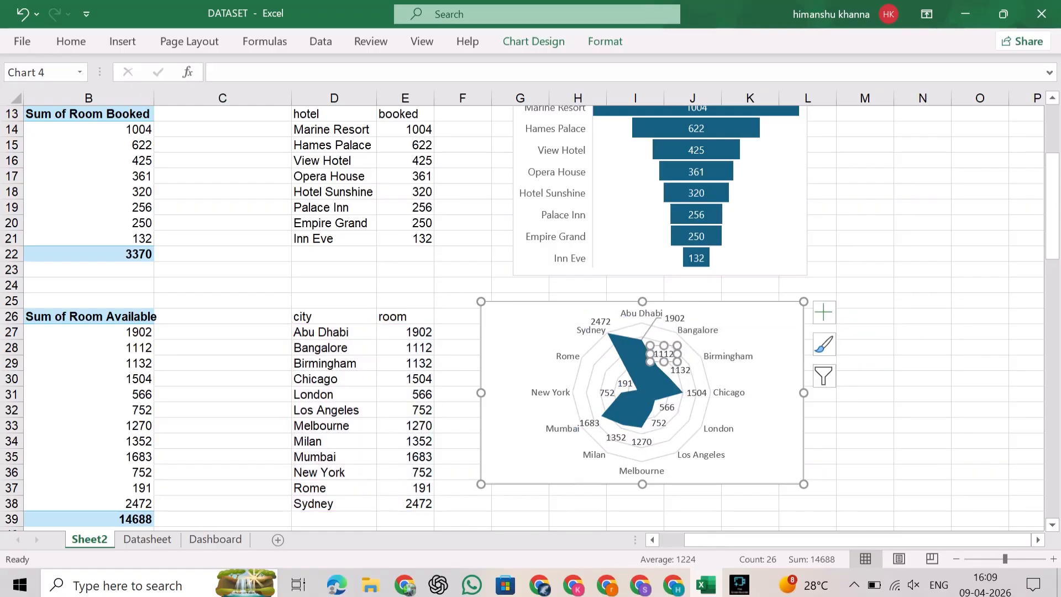
left_click_drag(663, 354, 726, 404)
left_click(680, 370)
left_click(696, 392)
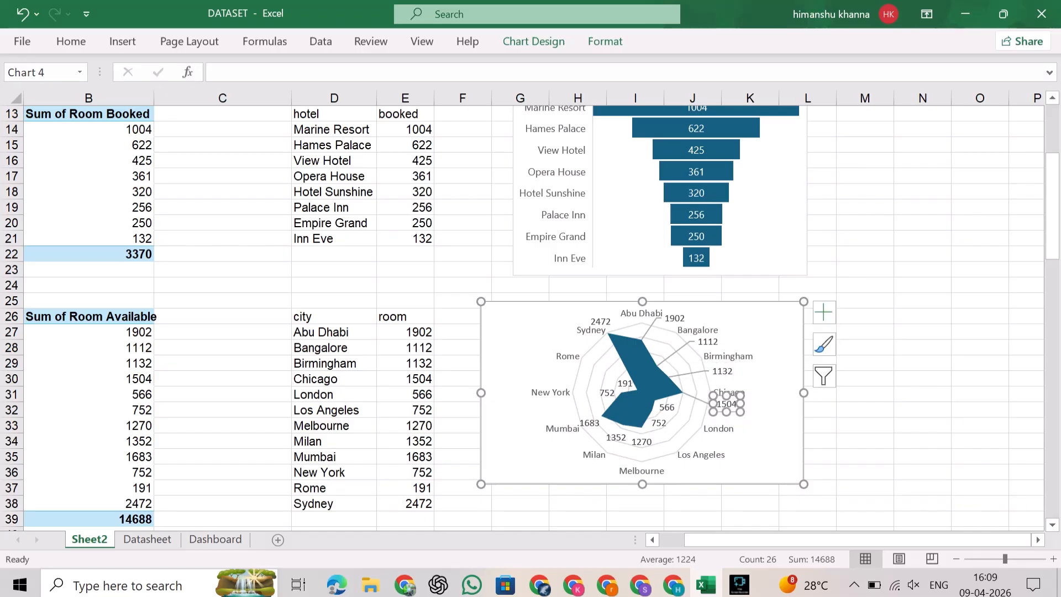
left_click(865, 363)
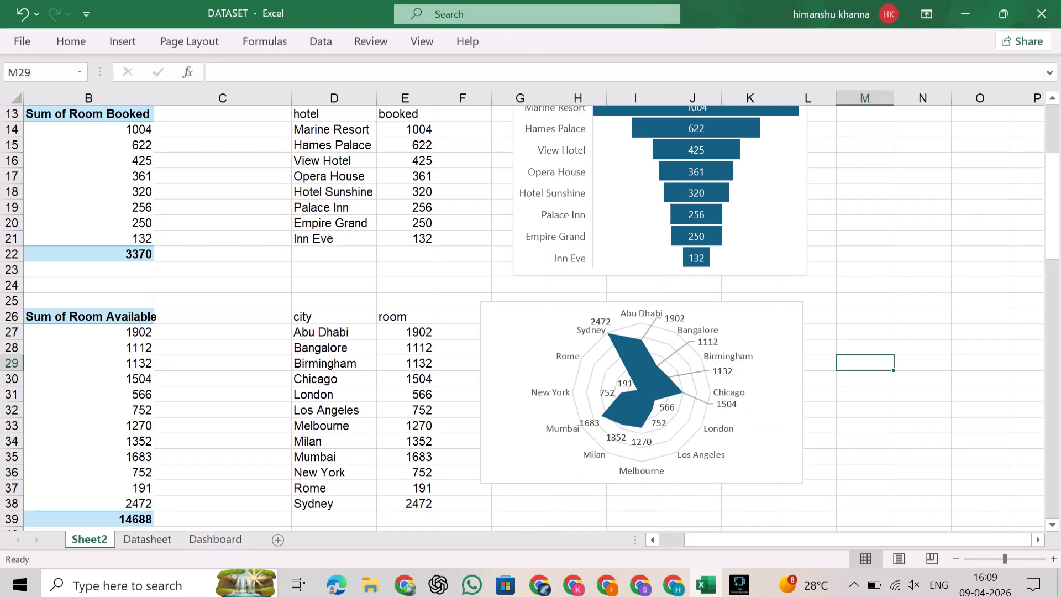
- Move the radar chart's data labels for London, Los Angeles, Melbourne, Milan and Mumbai outward, next to their city names
left_click(667, 407)
left_click(666, 407)
left_click(821, 425)
left_click_drag(667, 407, 696, 470)
left_click(658, 423)
left_click(641, 441)
left_click_drag(641, 442, 562, 420)
left_click(866, 441)
left_click(568, 455)
left_click(616, 437)
left_click(865, 425)
left_click(589, 422)
left_click(865, 426)
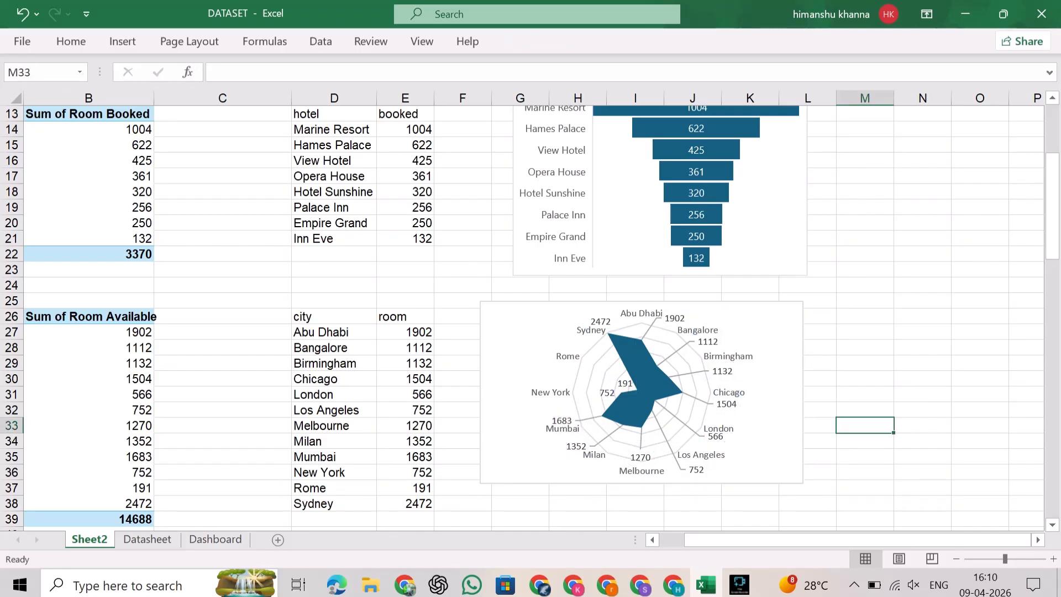
- Move the radar chart's data labels for New York and Rome outward, just above their city names
left_click(607, 393)
left_click_drag(607, 392, 552, 383)
left_click(865, 410)
left_click(624, 383)
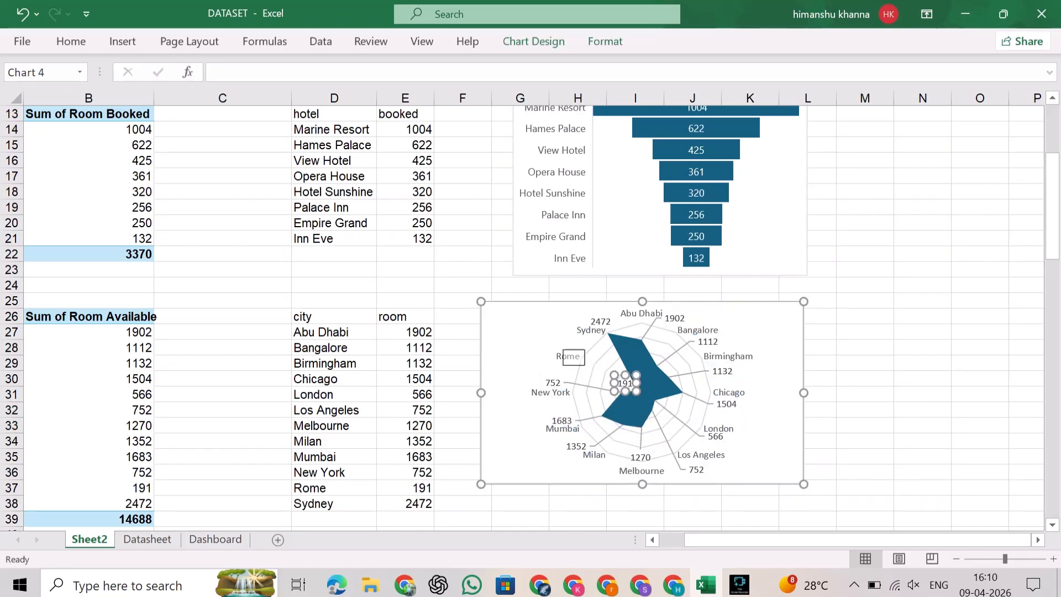
left_click_drag(559, 343, 559, 344)
left_click(865, 410)
left_click(778, 406)
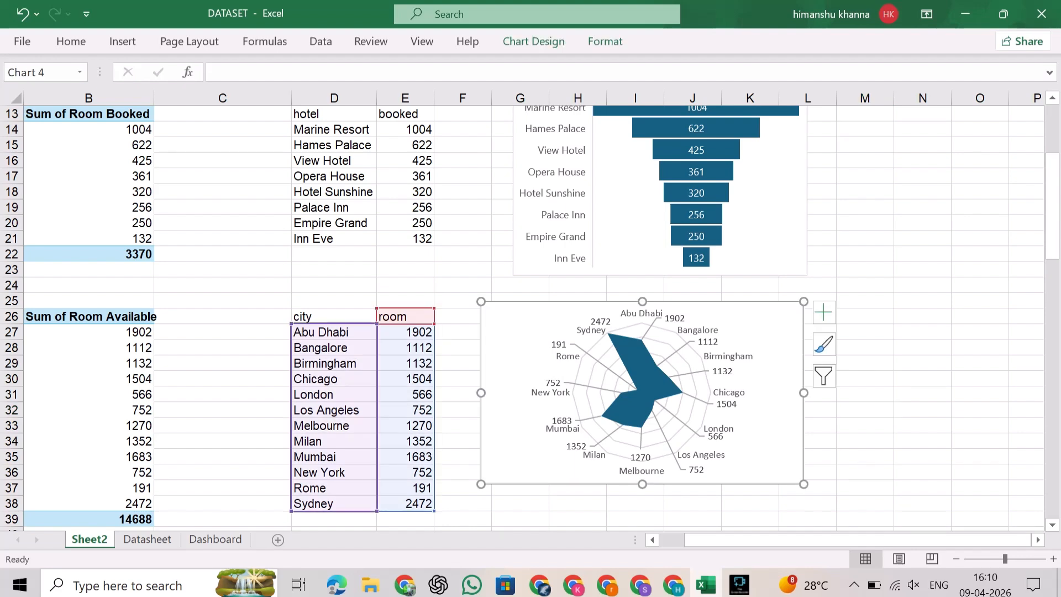
- Rename the sheet Sheet2 as "Pivot"
left_click(215, 539)
left_click(89, 539)
double_click(89, 539)
type("Pivot")
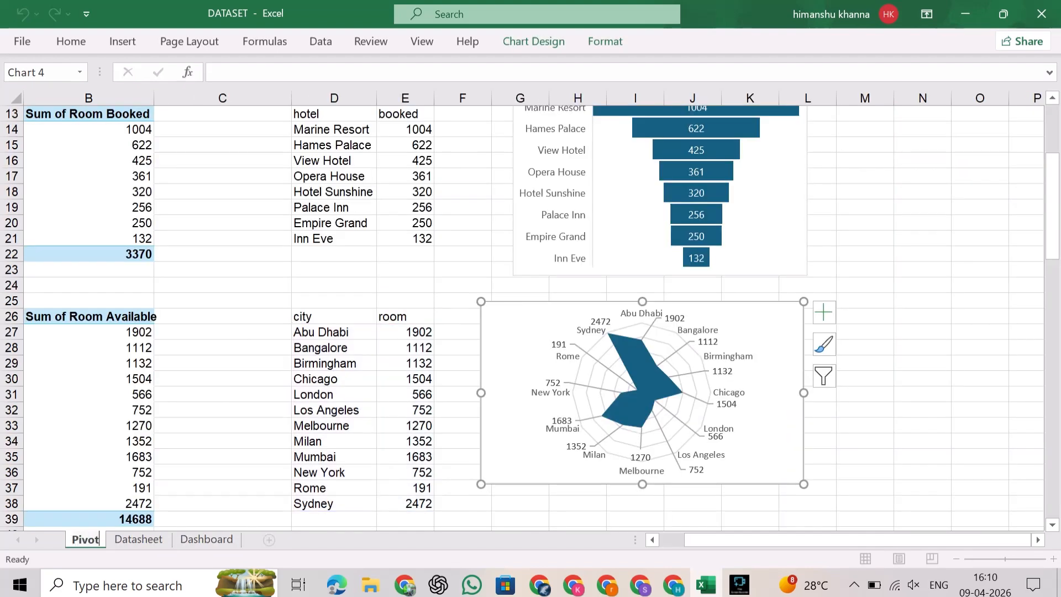
key("Return")
- Insert a Line PivotChart from the monthly Sum of Profit PivotTable on the Pivot sheet
scroll(531, 315, "down", 3)
scroll(531, 315, "left", 1)
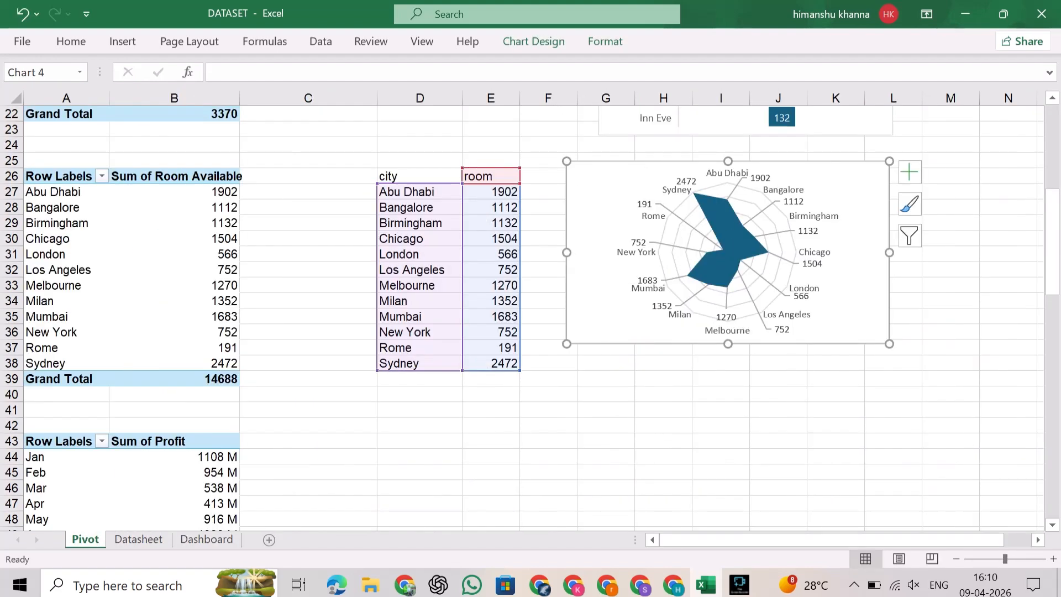
scroll(530, 315, "down", 5)
left_click(174, 270)
left_click(545, 41)
left_click(779, 86)
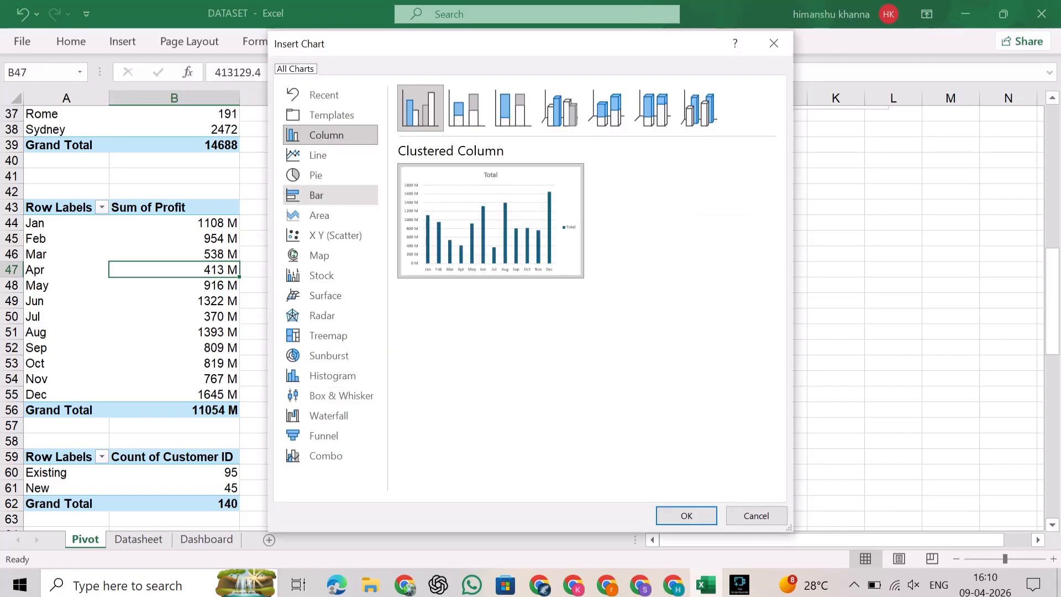
left_click(330, 155)
left_click(686, 515)
- Hide all field buttons on the profit line chart and delete its vertical value axis
right_click(373, 212)
left_click(474, 403)
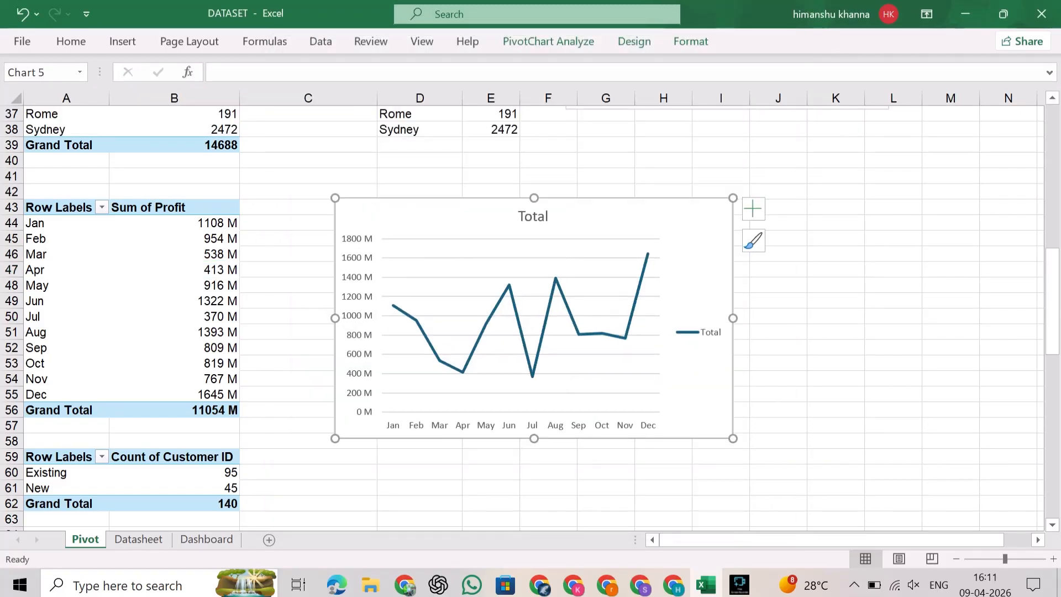
right_click(358, 222)
left_click(358, 297)
right_click(350, 255)
left_click(380, 265)
- Remove the gridlines, legend and chart title from the profit line chart
left_click(753, 209)
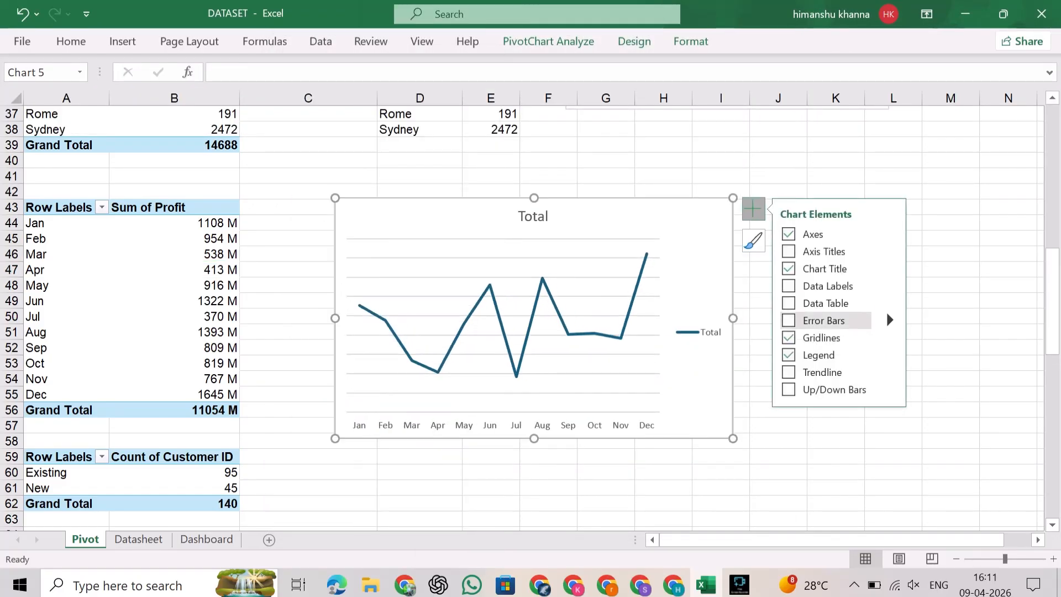
left_click(788, 337)
left_click(788, 354)
left_click(788, 268)
left_click(778, 145)
left_click(348, 210)
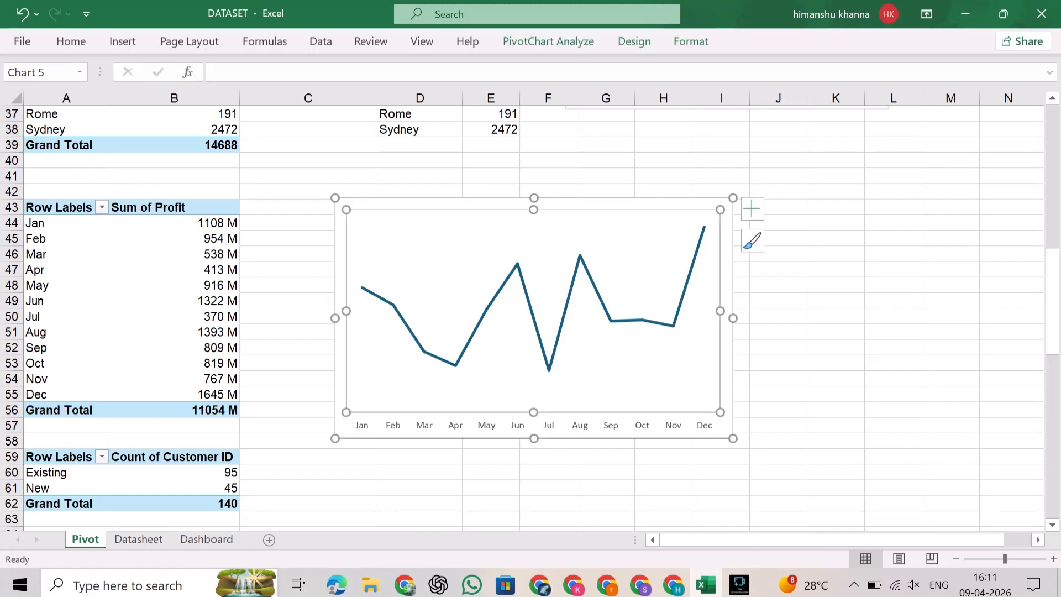
- Shrink the profit line chart to a compact, wide size and add data labels to it
left_click_drag(335, 198, 421, 315)
left_click(753, 326)
left_click(789, 403)
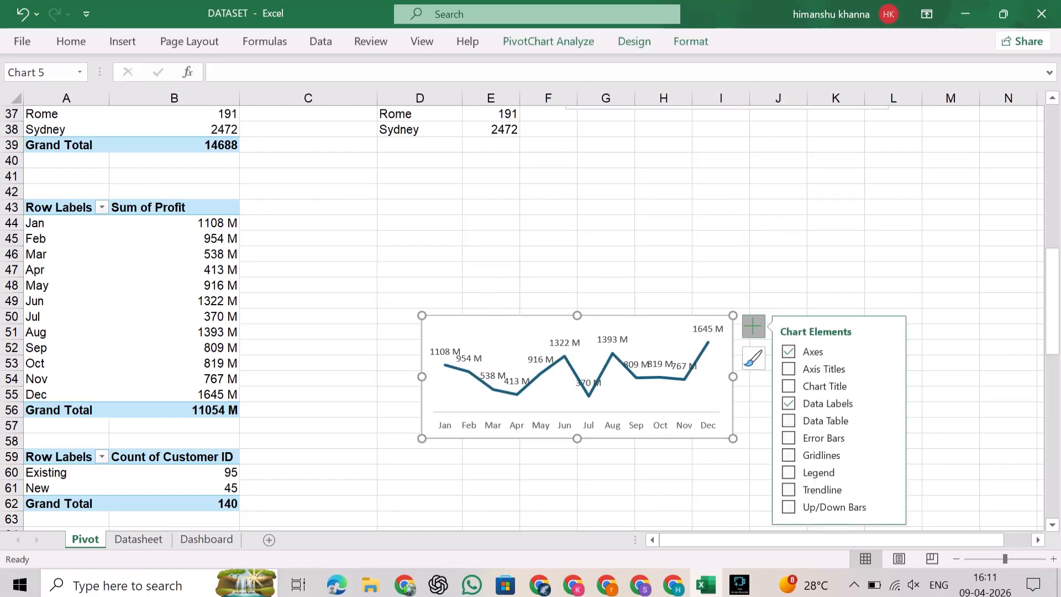
- Give the profit line's markers a solid fill in dark navy blue
left_click(630, 365)
left_click(611, 357)
right_click(611, 357)
left_click(657, 350)
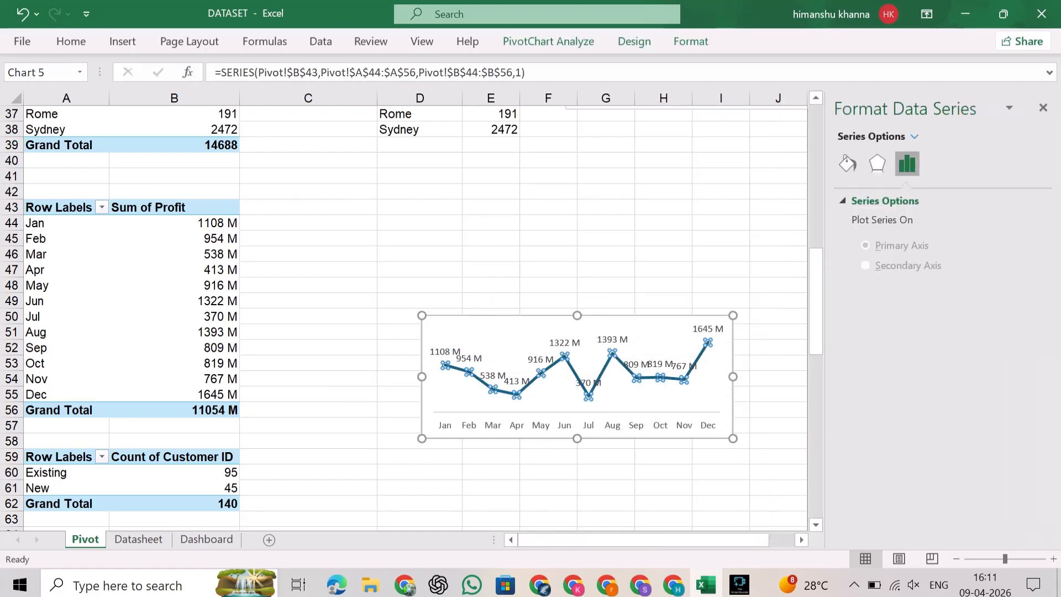
left_click(847, 164)
left_click(910, 201)
left_click(857, 292)
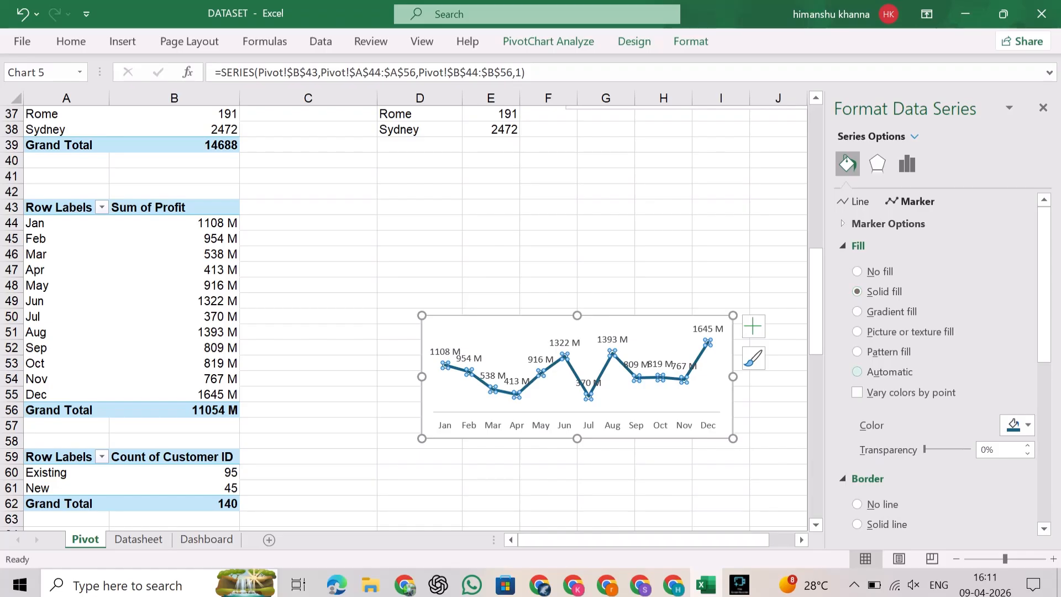
key("ctrl+z")
left_click(887, 223)
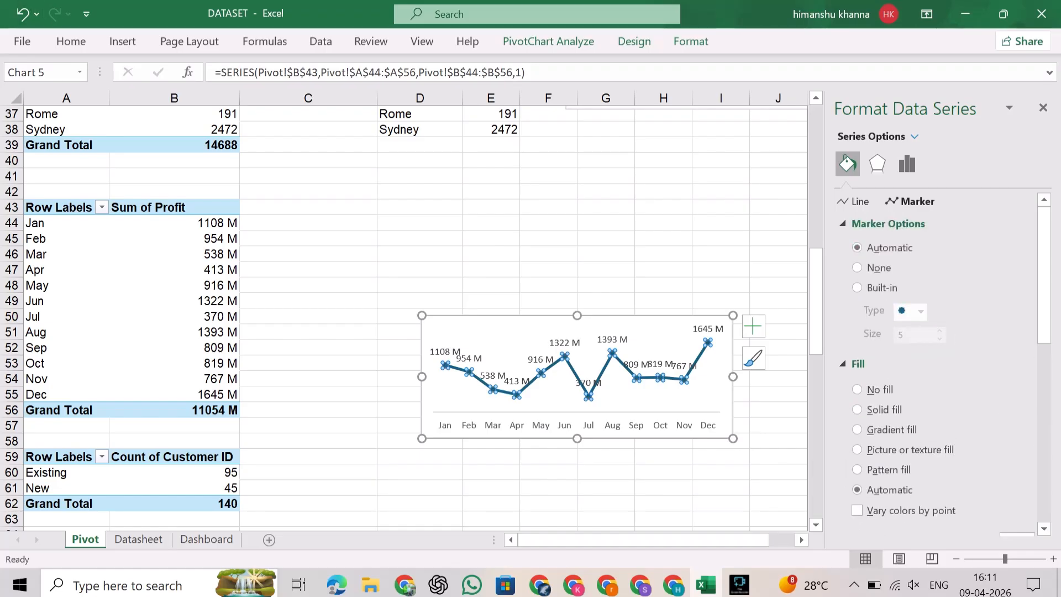
scroll(857, 389, "down", 2)
left_click(857, 330)
left_click(1017, 463)
left_click(1036, 418)
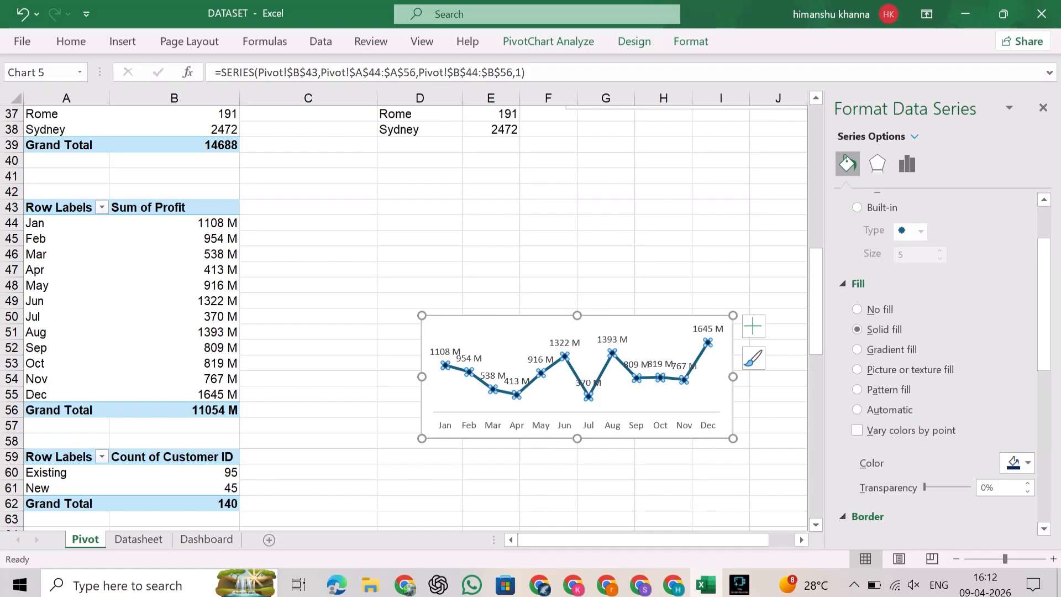
- Change the profit series' line color to the light blue theme color
left_click(663, 269)
left_click(699, 357)
left_click(1017, 340)
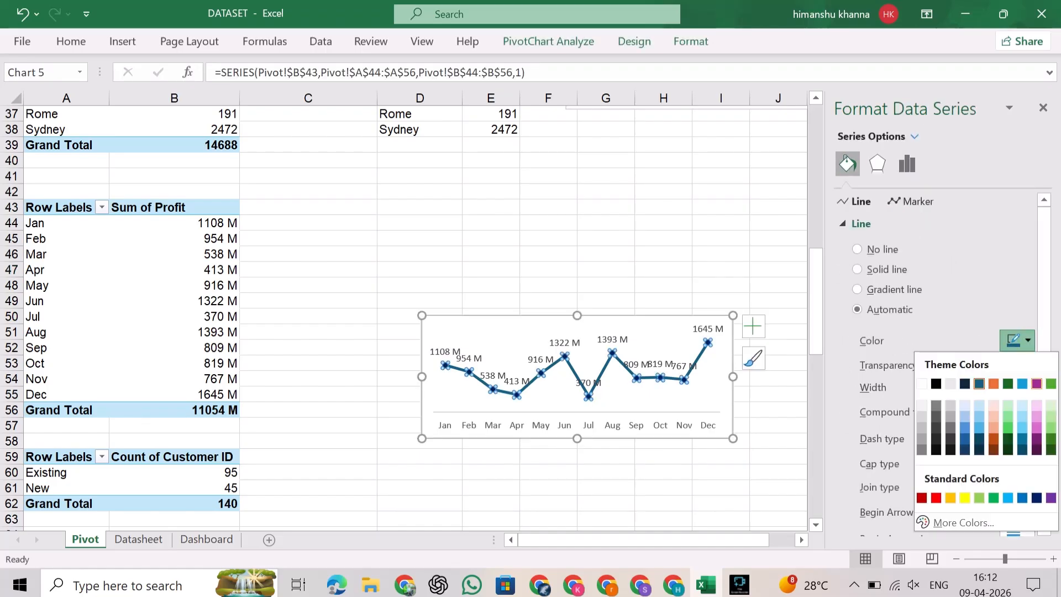
left_click(1022, 383)
left_click(663, 253)
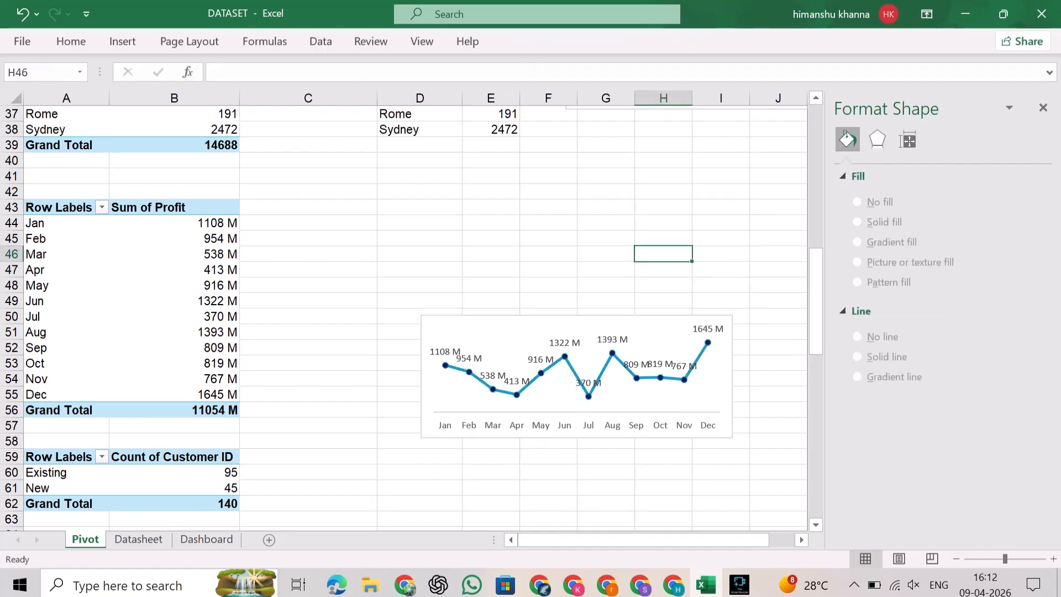
- Move the profit line chart up so it sits beside the first rows of the monthly profit PivotTable
scroll(406, 315, "down", 2)
left_click(174, 394)
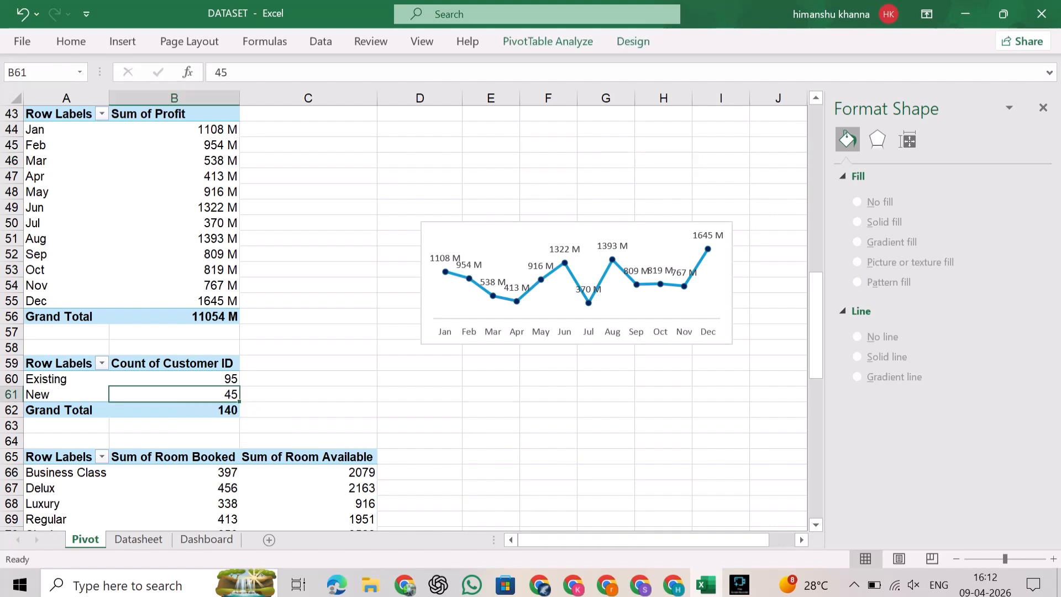
left_click(549, 42)
left_click(502, 236)
left_click_drag(503, 236, 479, 129)
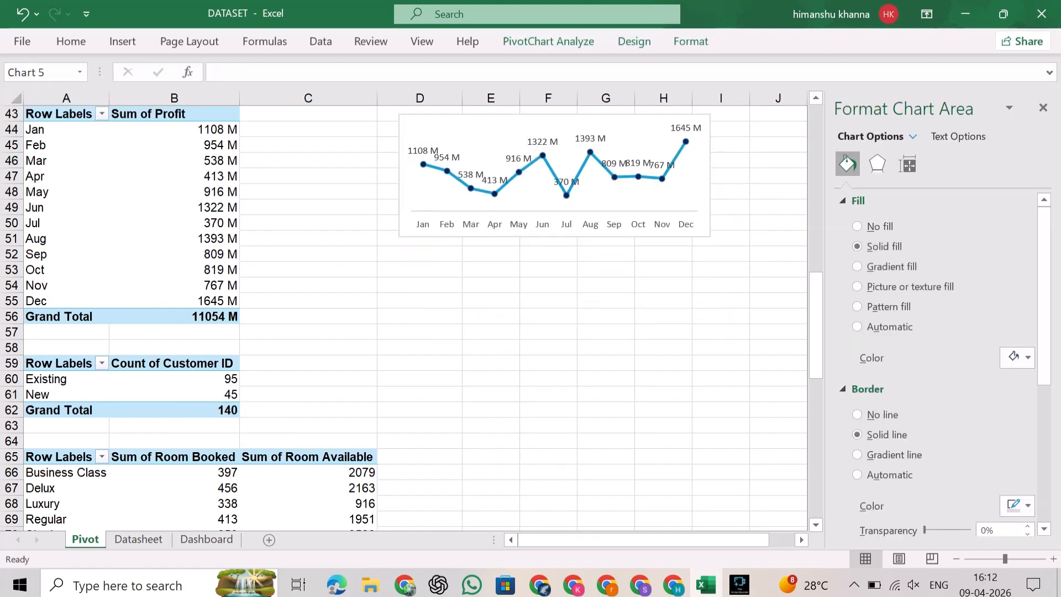
- Insert a Doughnut PivotChart from the Count of Customer ID PivotTable of existing and new customers
left_click(174, 379)
left_click(548, 42)
left_click(796, 75)
left_click(330, 175)
left_click(606, 108)
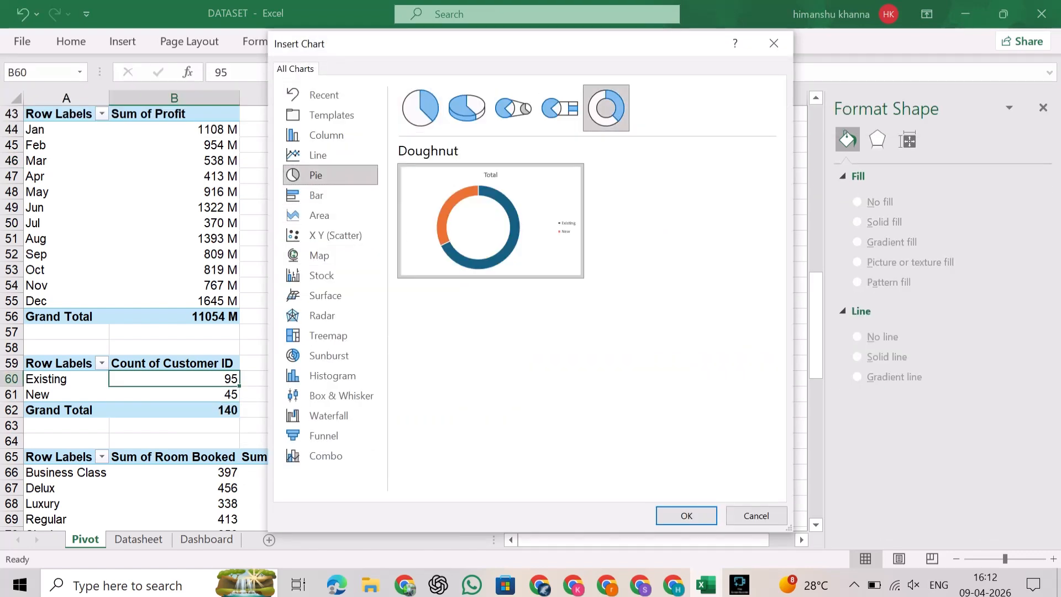
left_click(686, 516)
- Hide the customer doughnut chart's field buttons and replace its title and legend with data labels
right_click(273, 209)
left_click(367, 400)
left_click(635, 209)
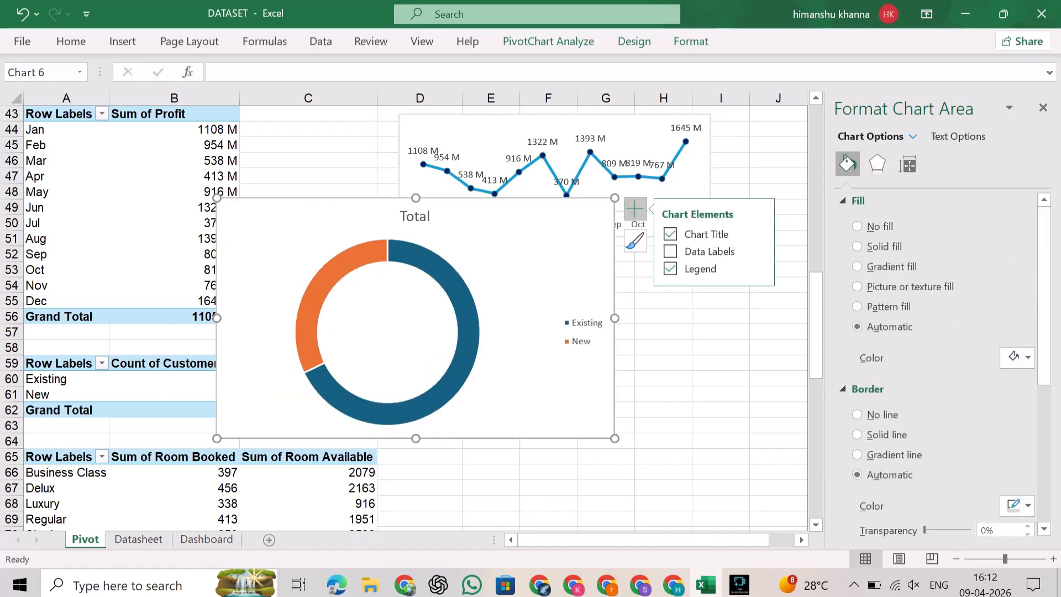
left_click(670, 234)
left_click(670, 269)
left_click(754, 243)
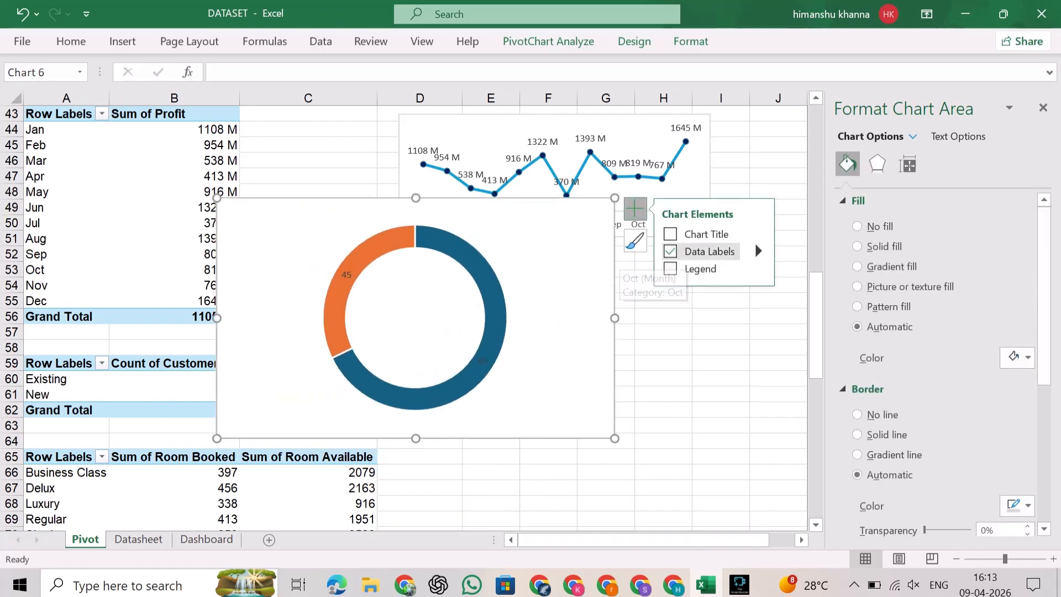
- Shrink the customer doughnut chart and move the data labels of both slices outside the ring with leader lines
left_click_drag(216, 197, 347, 254)
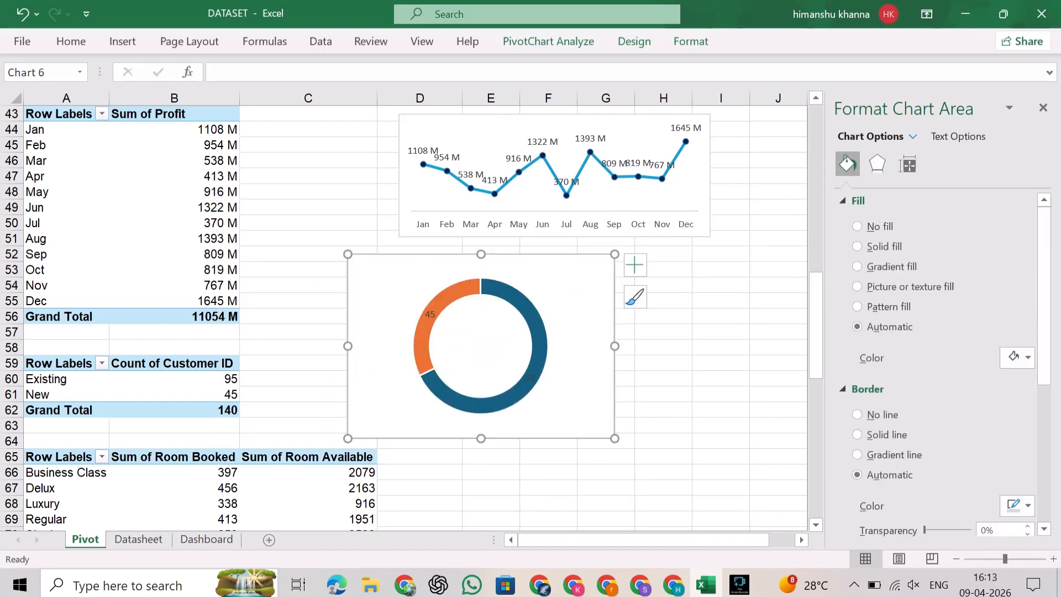
left_click_drag(615, 438, 571, 418)
left_click(415, 307)
left_click_drag(416, 308, 390, 276)
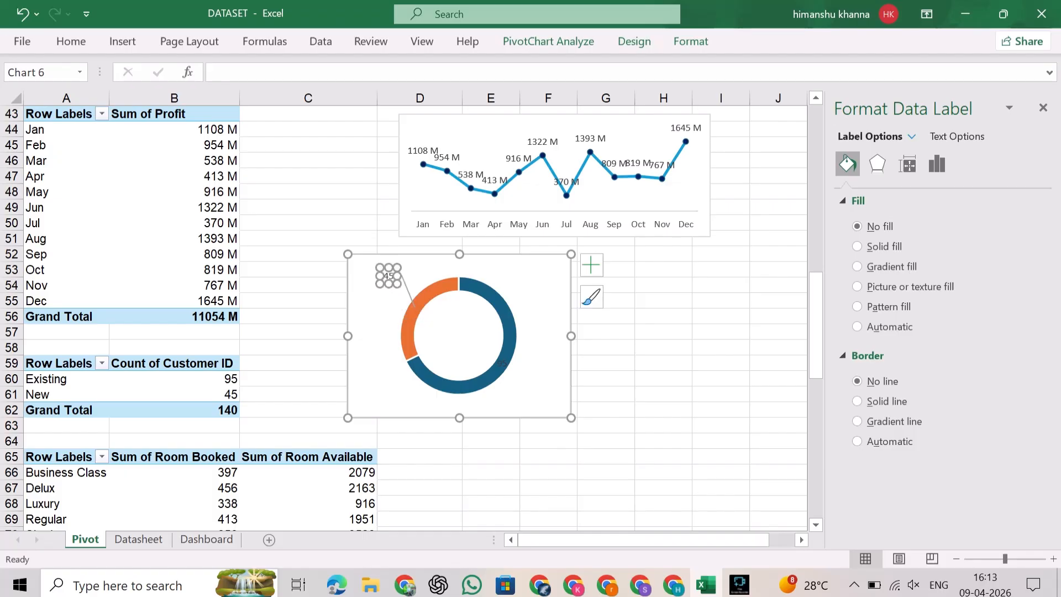
left_click(502, 363)
left_click(721, 363)
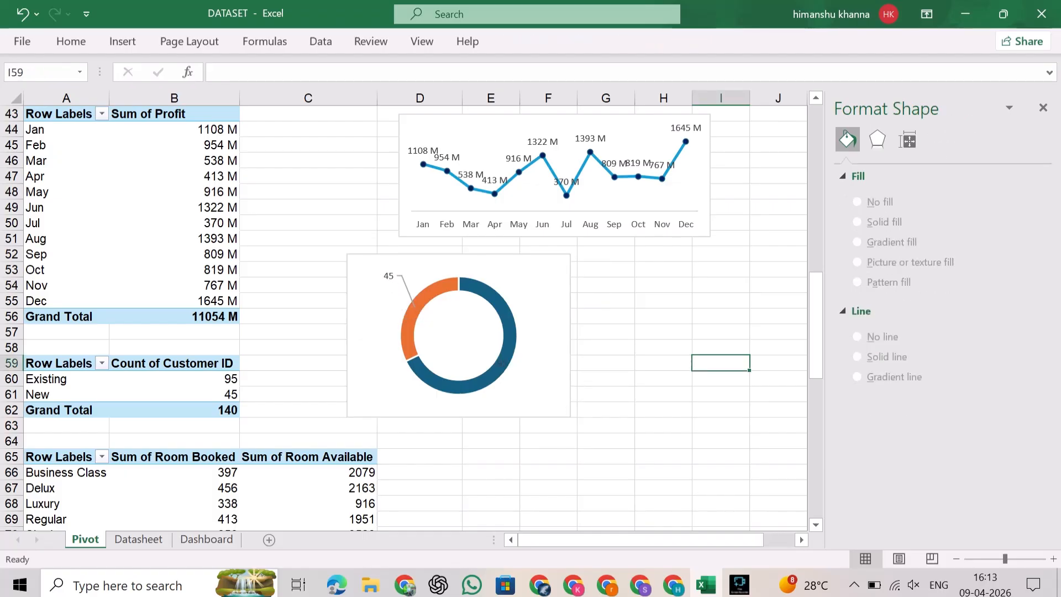
left_click(502, 363)
left_click_drag(502, 363, 545, 389)
left_click_drag(570, 418, 550, 405)
left_click(663, 347)
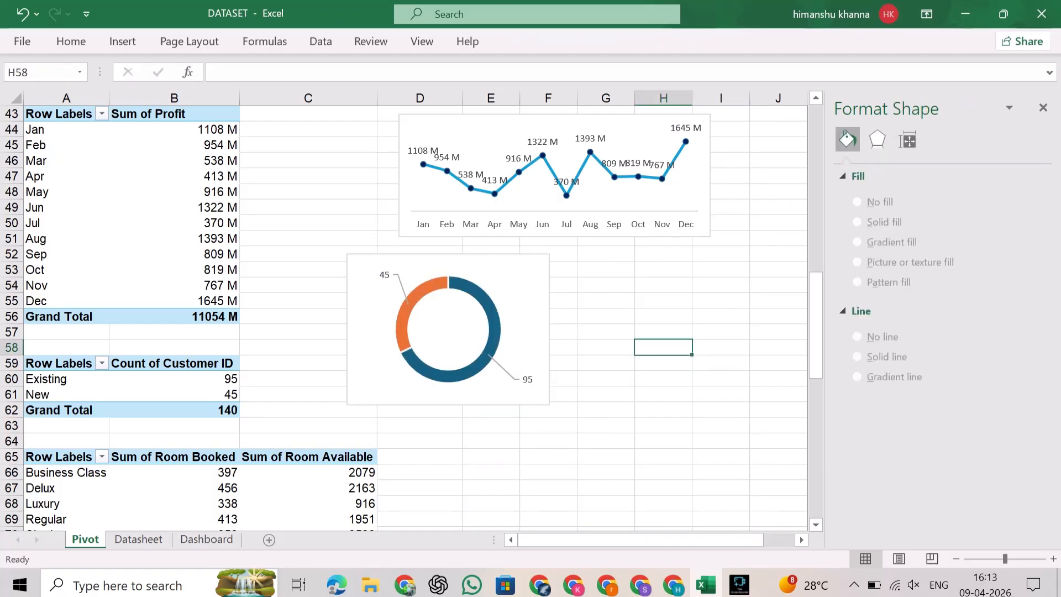
- Add the category name to the value in the customer doughnut's data labels and fit the New label on two lines
right_click(384, 275)
left_click(462, 487)
left_click(865, 327)
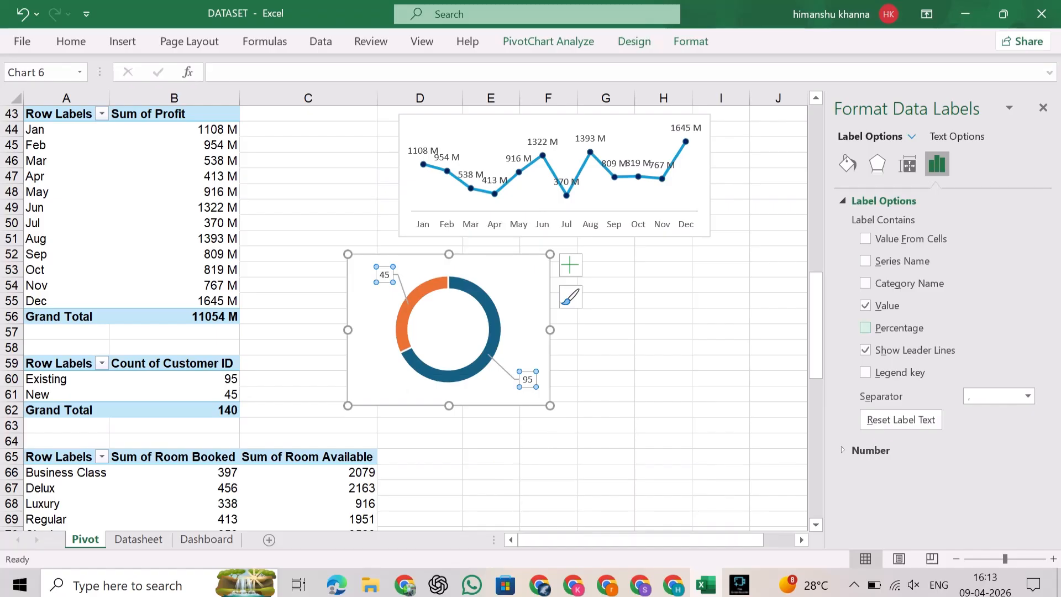
left_click(865, 328)
left_click(865, 283)
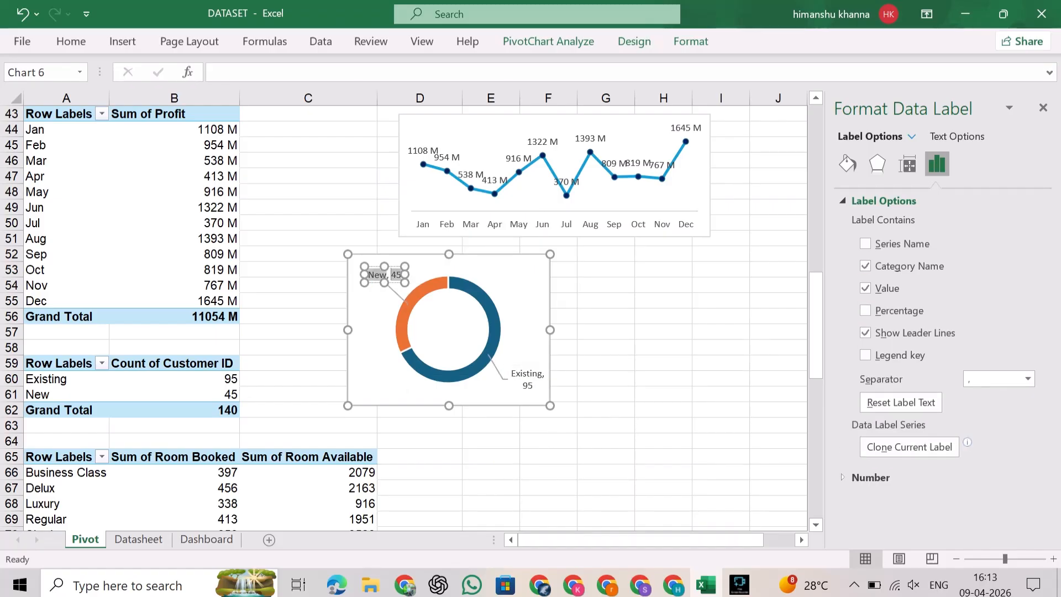
left_click(379, 277)
left_click(721, 331)
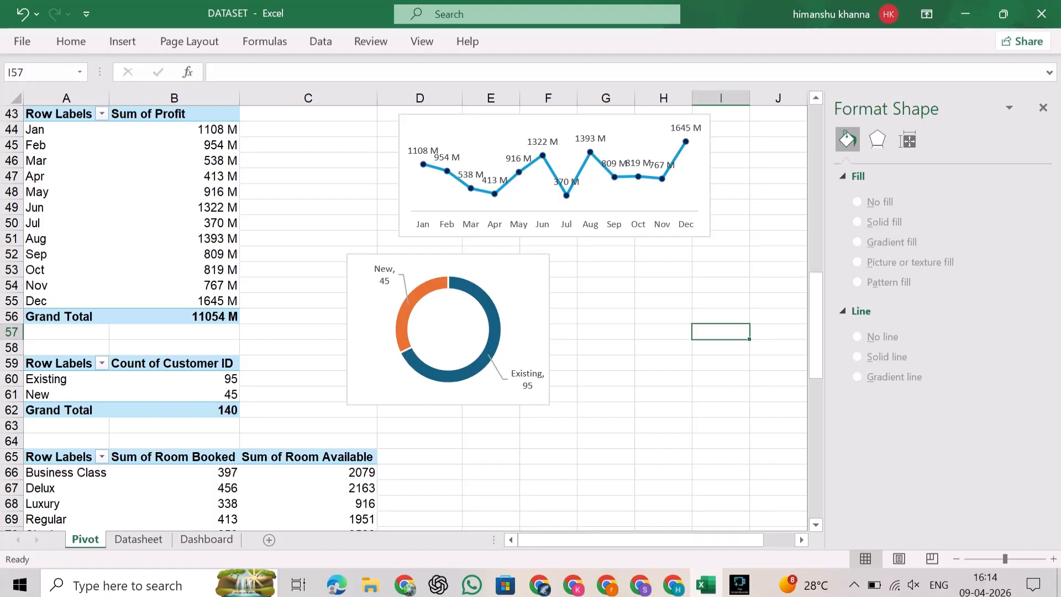
left_click(386, 271)
left_click(391, 269)
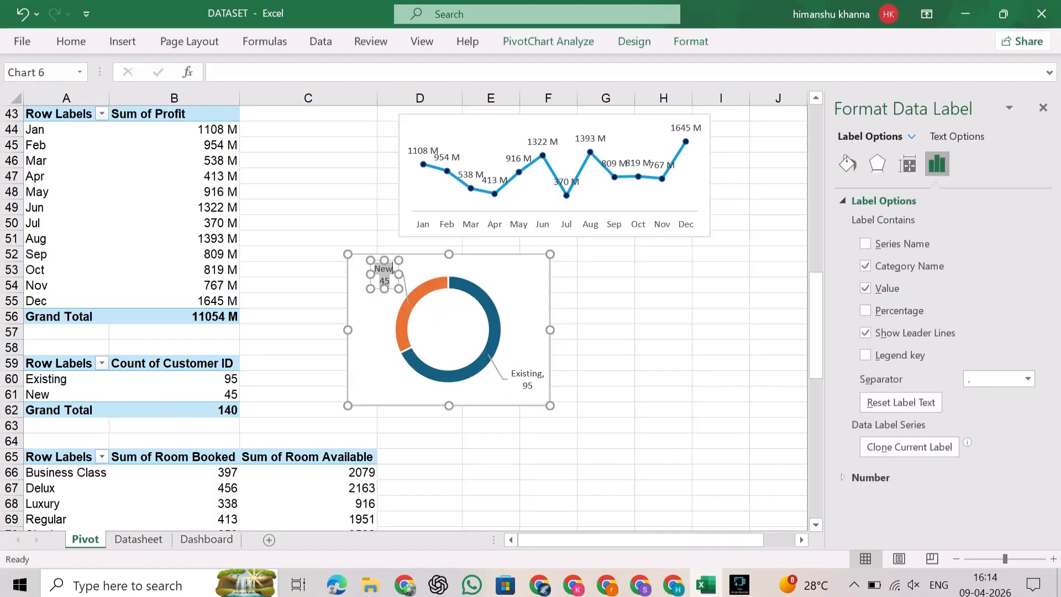
left_click(721, 269)
left_click(384, 275)
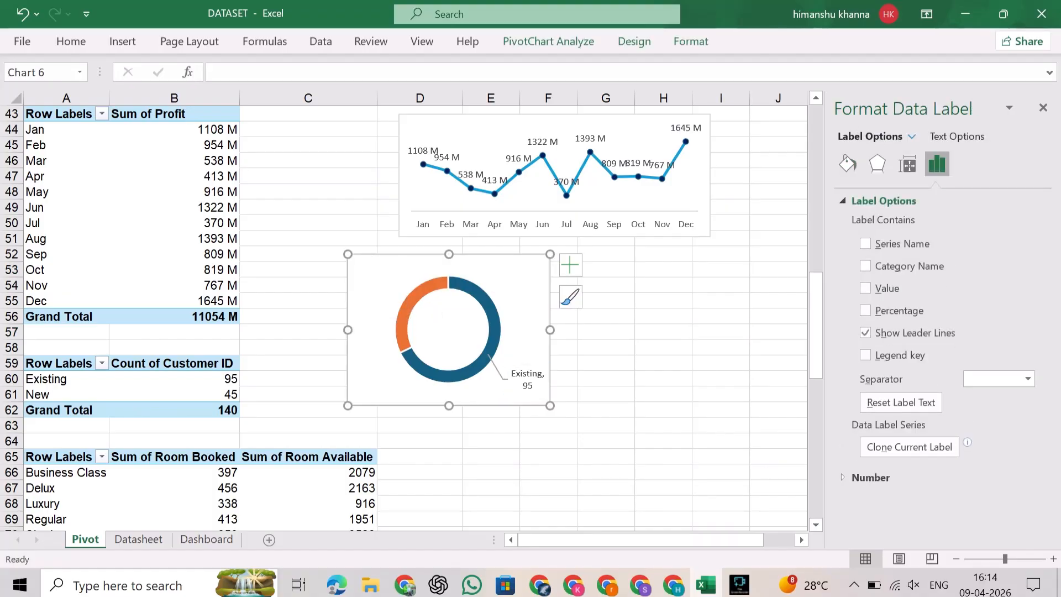
key("ctrl+z")
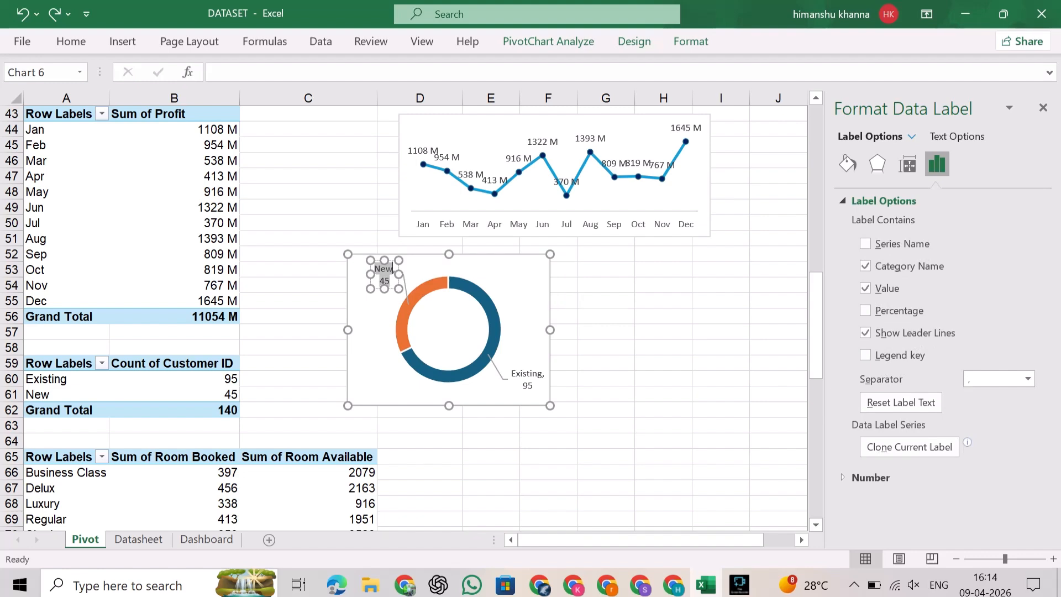
left_click(720, 331)
- Reduce the customer doughnut chart's hole size slightly to thicken the ring
left_click(494, 331)
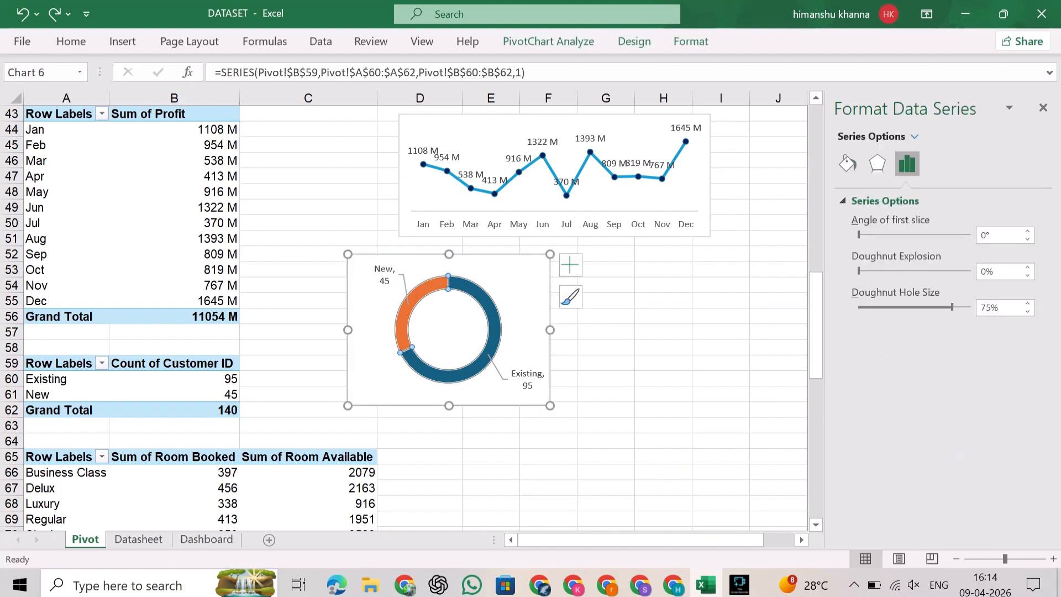
left_click_drag(952, 307, 942, 307)
left_click(663, 364)
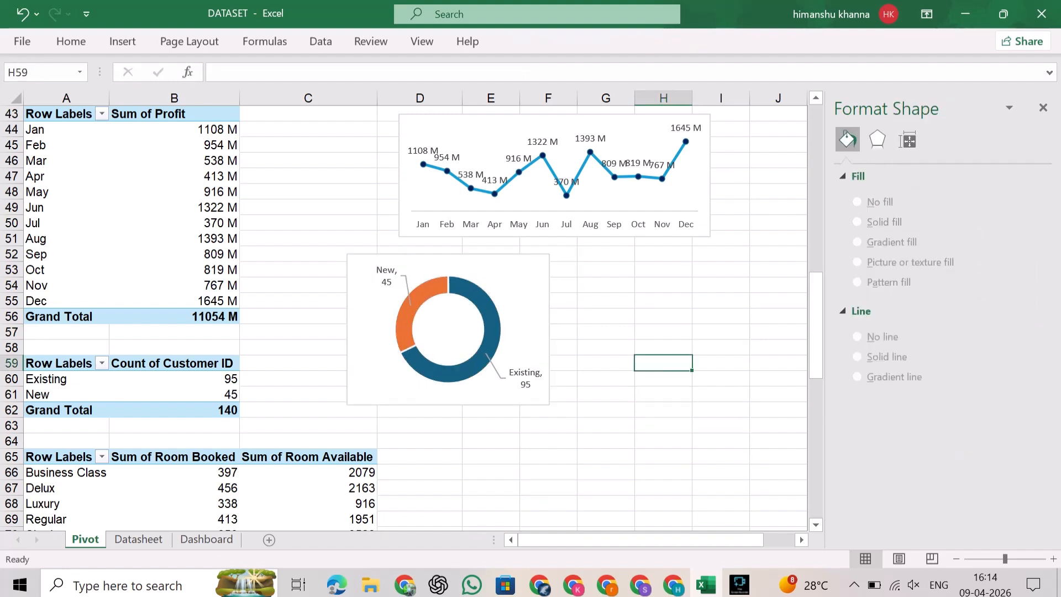
- Insert a Stacked Bar PivotChart from the room category PivotTable of rooms booked and rooms available
scroll(663, 364, "down", 2)
left_click(67, 405)
left_click(552, 42)
left_click(784, 82)
left_click(330, 195)
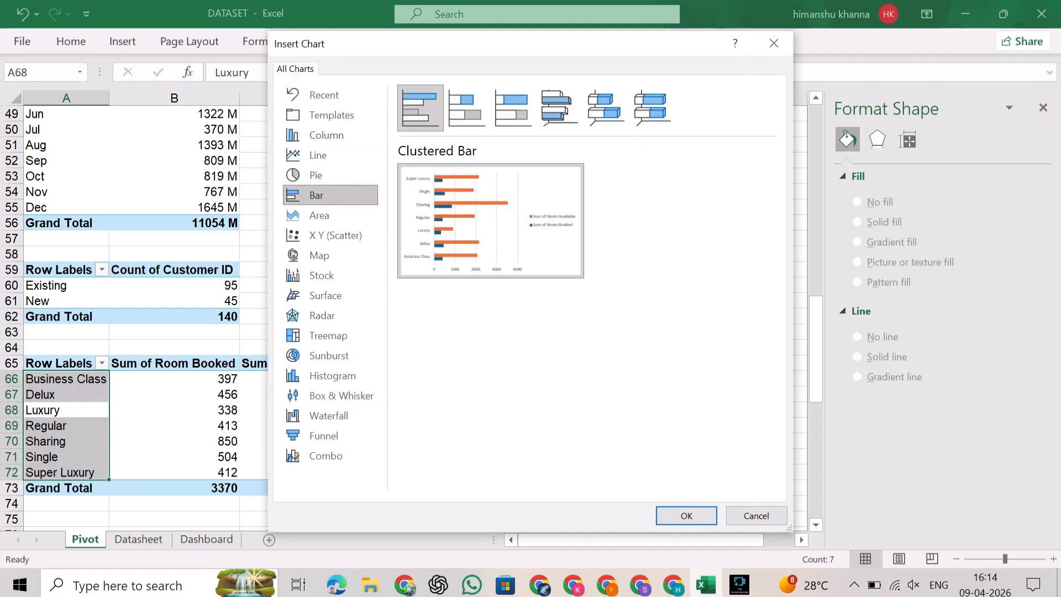
left_click(466, 108)
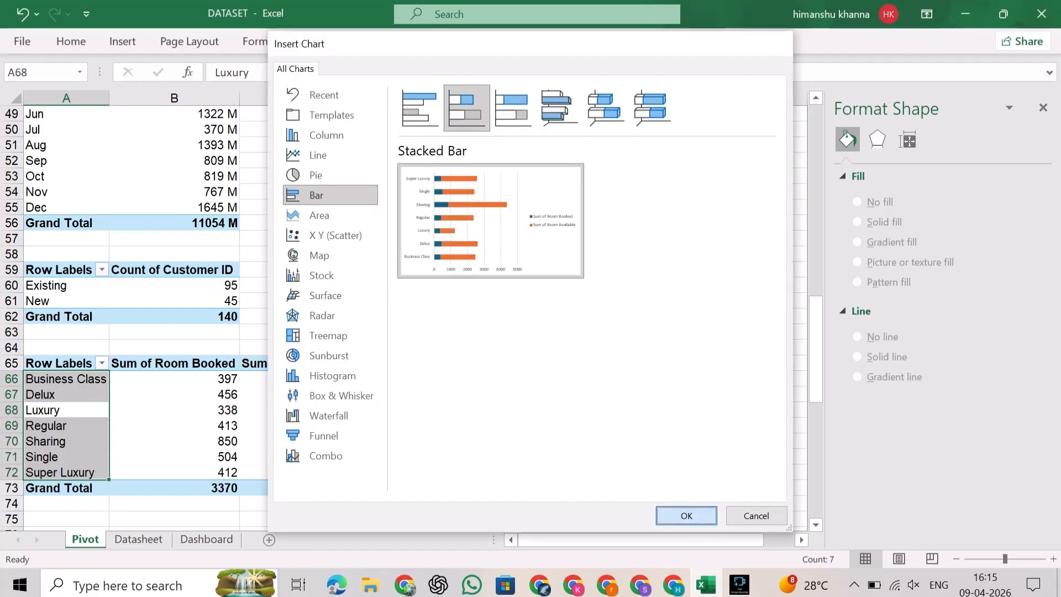
left_click(686, 516)
- Hide the stacked bar chart's field buttons, remove its gridlines and legend, and shrink it beside the room category PivotTable
right_click(301, 212)
left_click(386, 405)
left_click(635, 209)
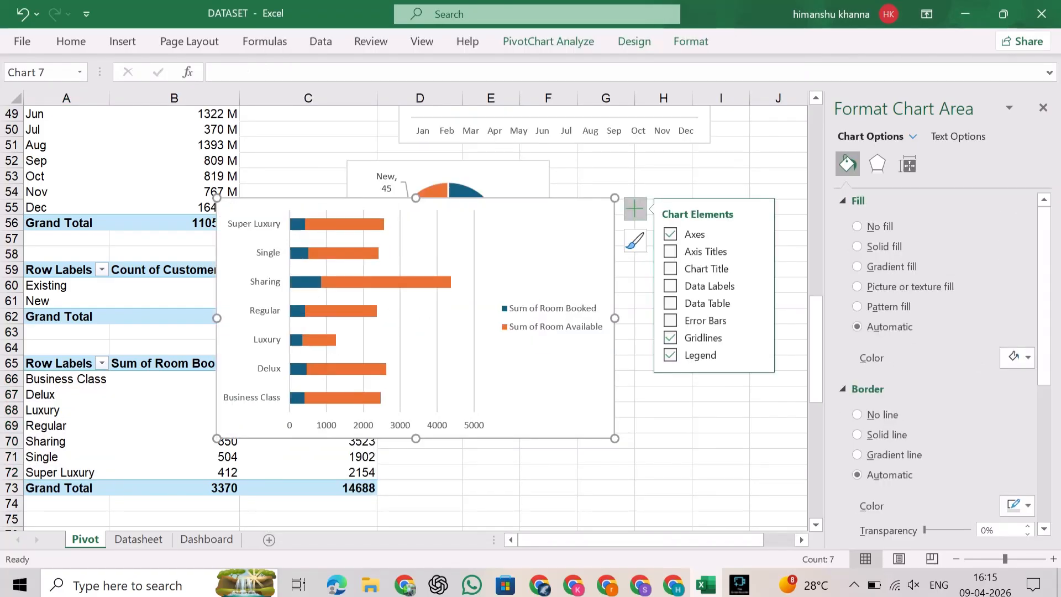
left_click(671, 355)
left_click_drag(216, 198, 437, 343)
- Set the stacked bar chart's series gap width to 50%
left_click(553, 387)
left_click(908, 164)
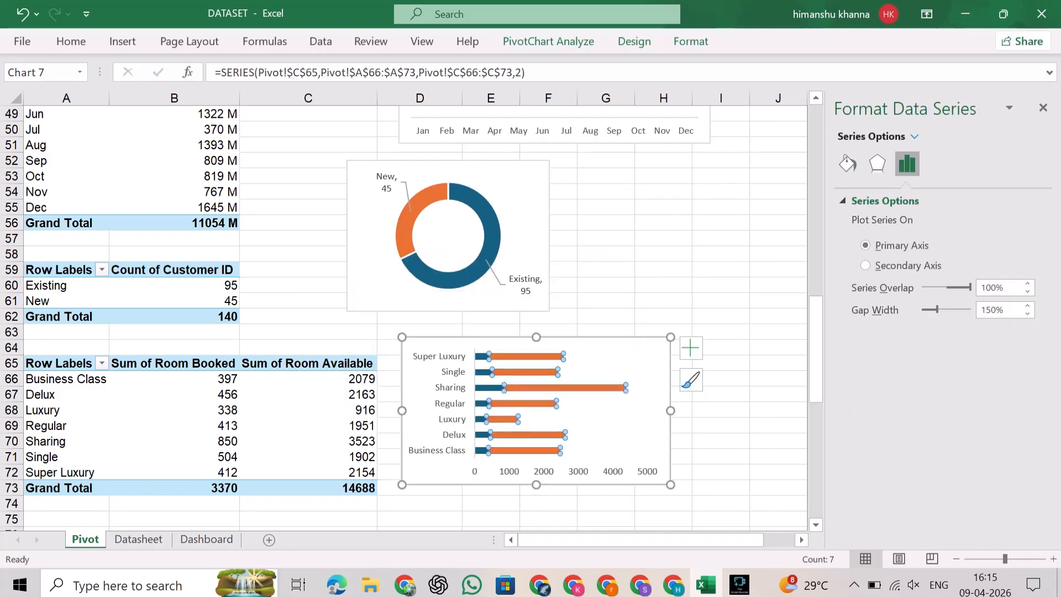
left_click_drag(936, 310, 927, 309)
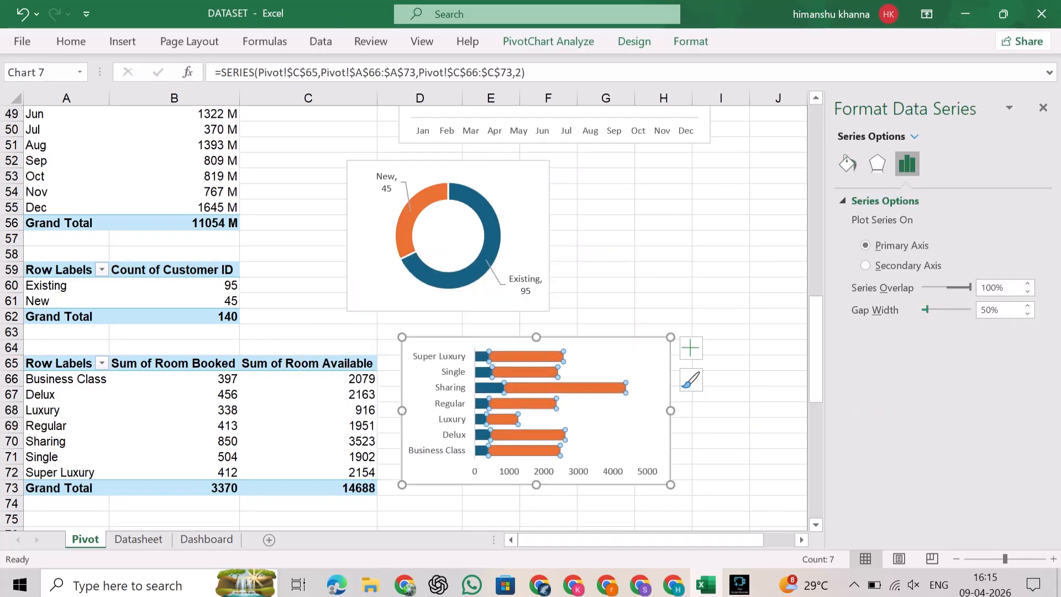
left_click(778, 300)
- Sort the room category PivotTable from largest to smallest by rooms booked, and then by rooms available
scroll(210, 316, "down", 2)
left_click(210, 316)
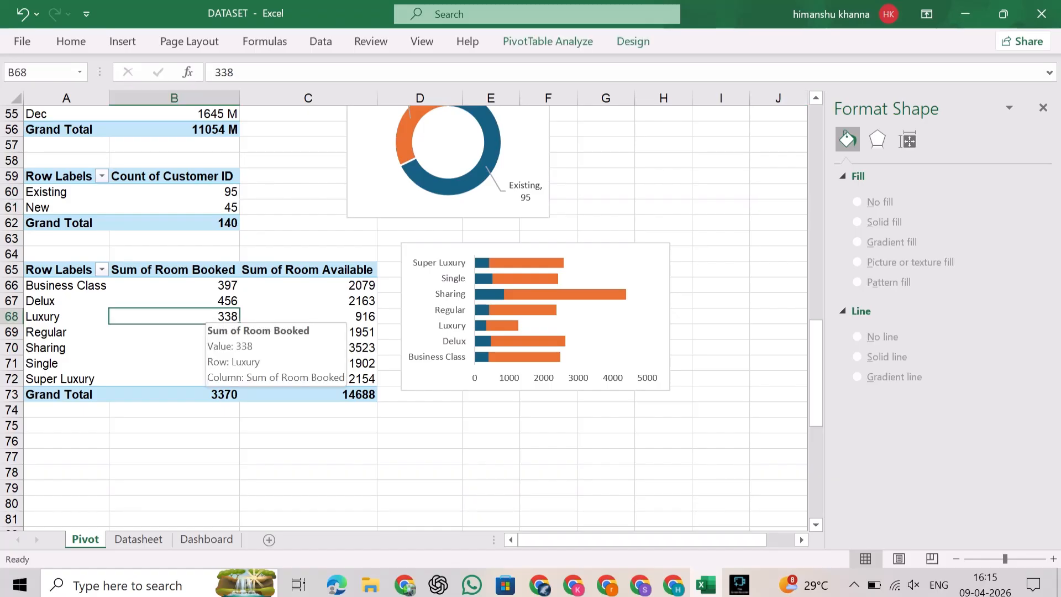
right_click(213, 317)
key("Escape")
right_click(348, 316)
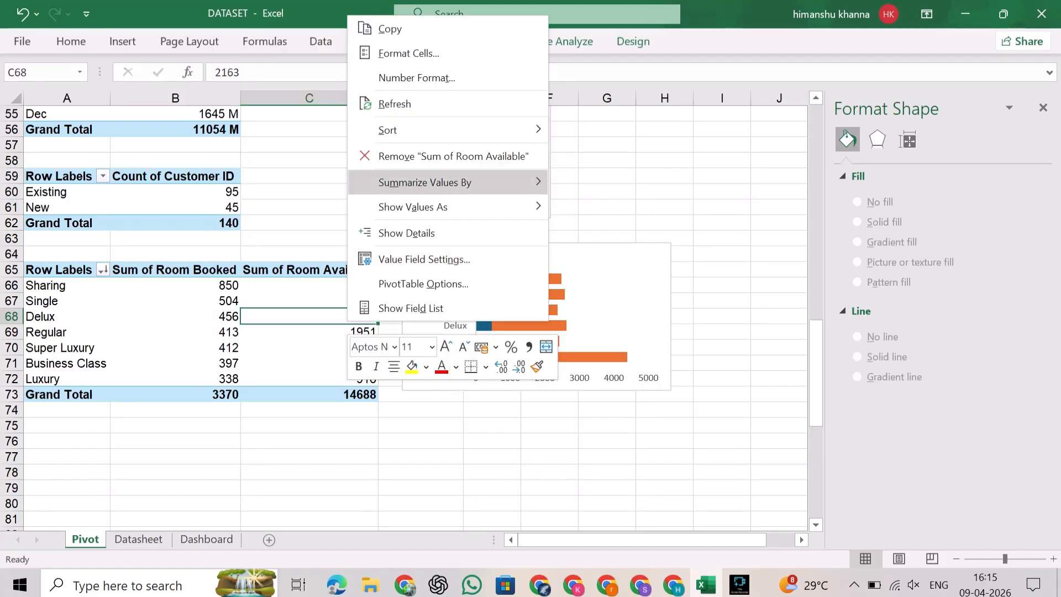
left_click(624, 154)
- List the stacked bar chart's room categories in reverse order and delete its value axis
left_click(447, 310)
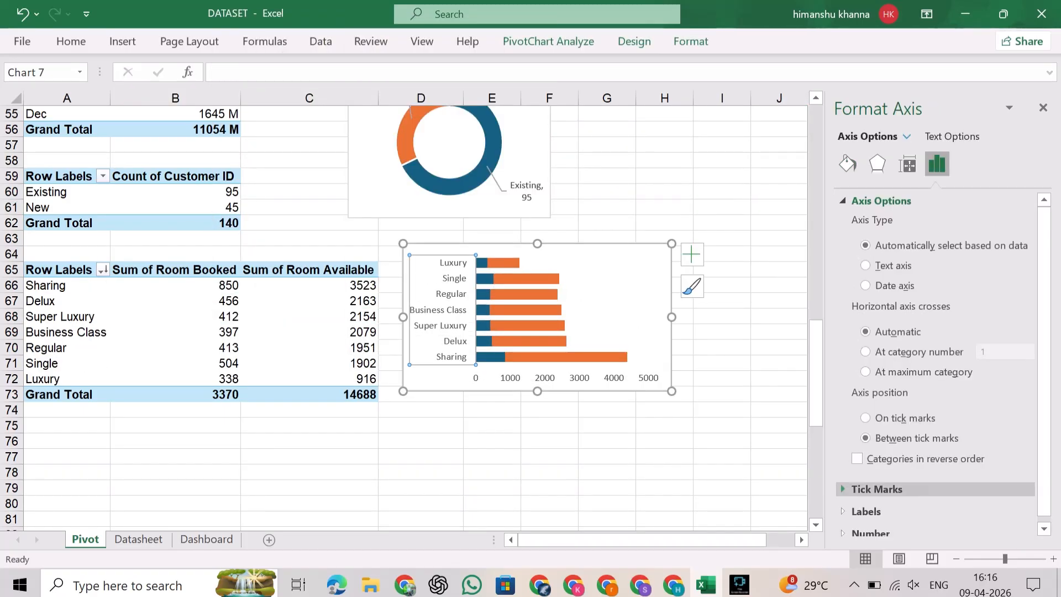
left_click(857, 459)
left_click(530, 250)
right_click(510, 255)
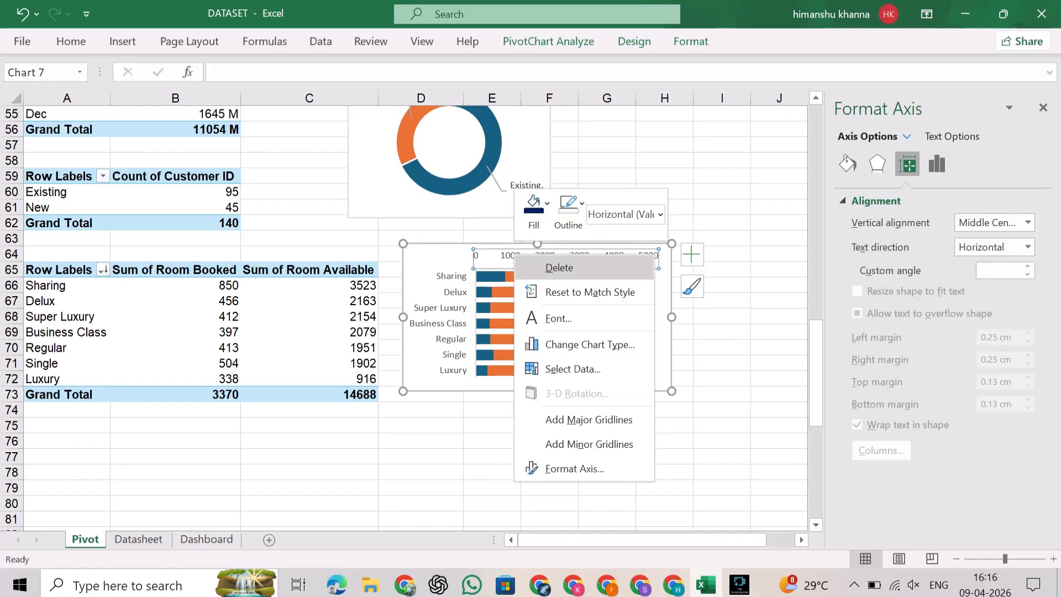
left_click(554, 268)
- Add data labels to the stacked bar chart and open the label options for the rooms booked series
left_click(692, 254)
left_click(726, 331)
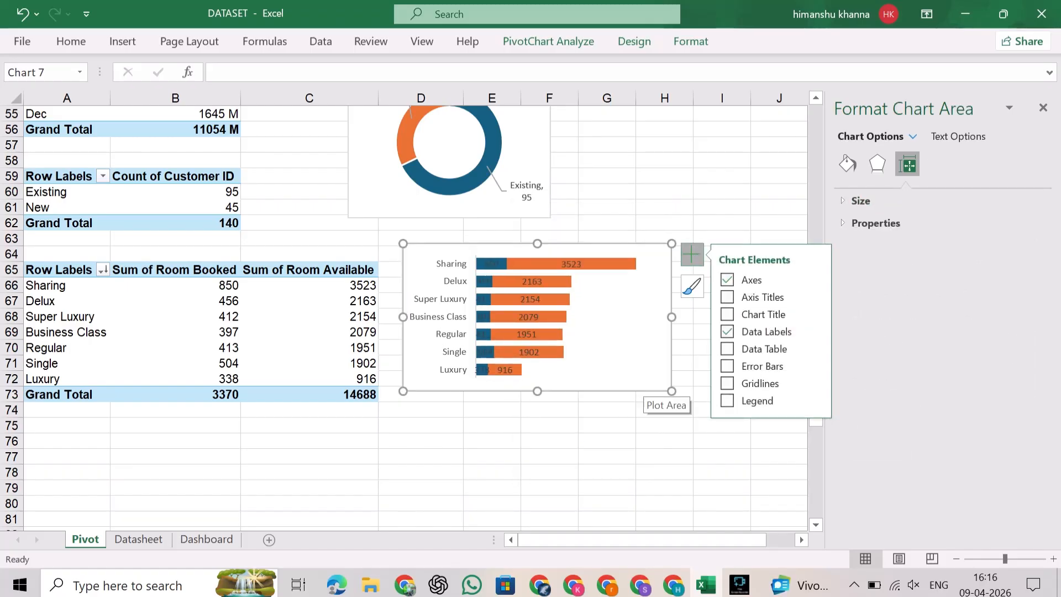
left_click(491, 263)
left_click(936, 164)
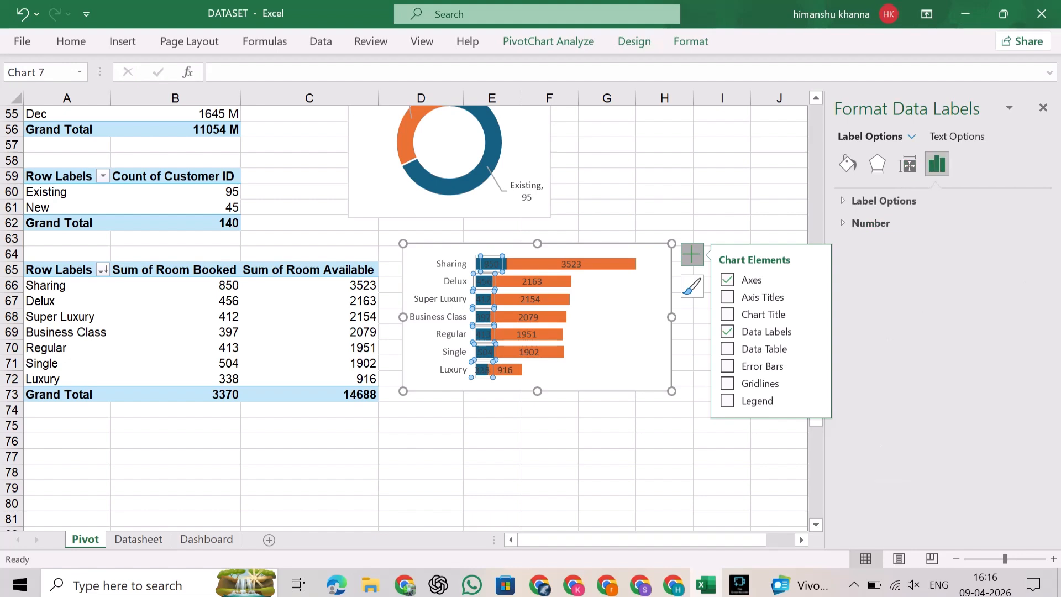
left_click(955, 136)
left_click(906, 164)
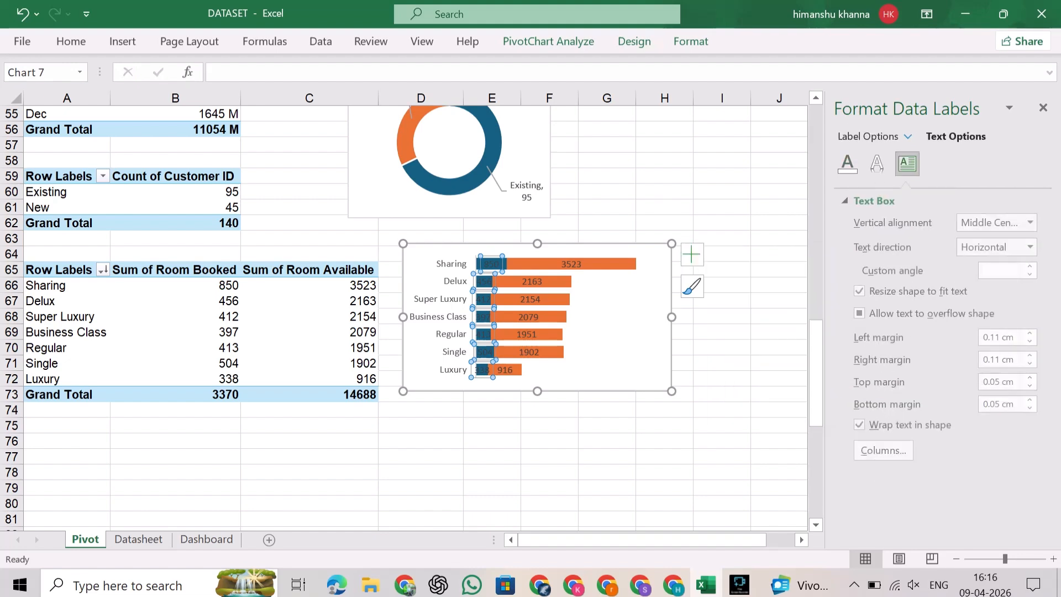
left_click(876, 164)
left_click(847, 164)
left_click(868, 136)
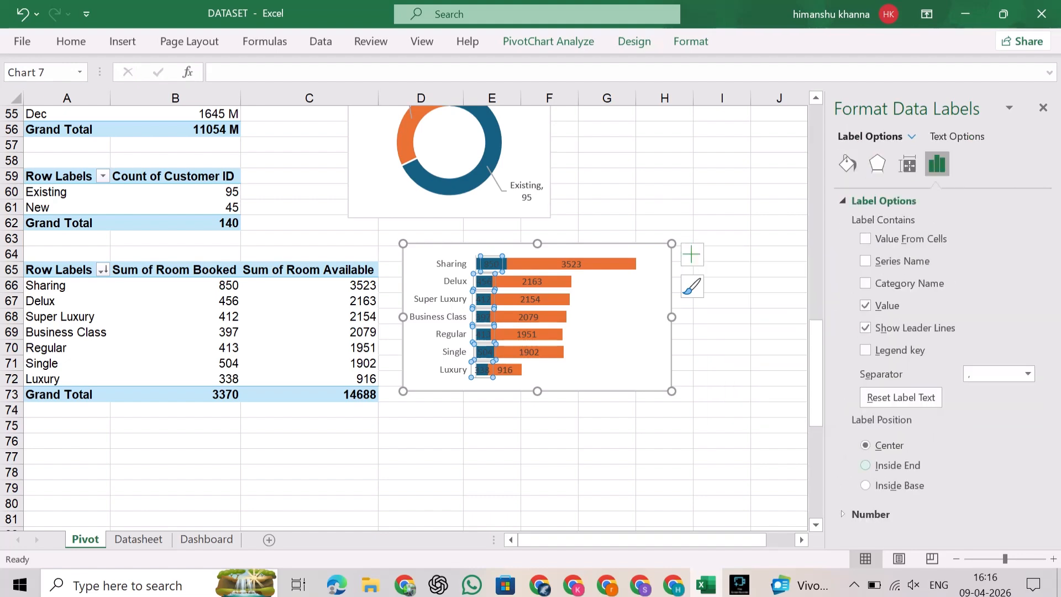
- Try the Inside End and Inside Base positions for the rooms booked data labels
left_click(866, 466)
left_click(866, 485)
left_click(866, 465)
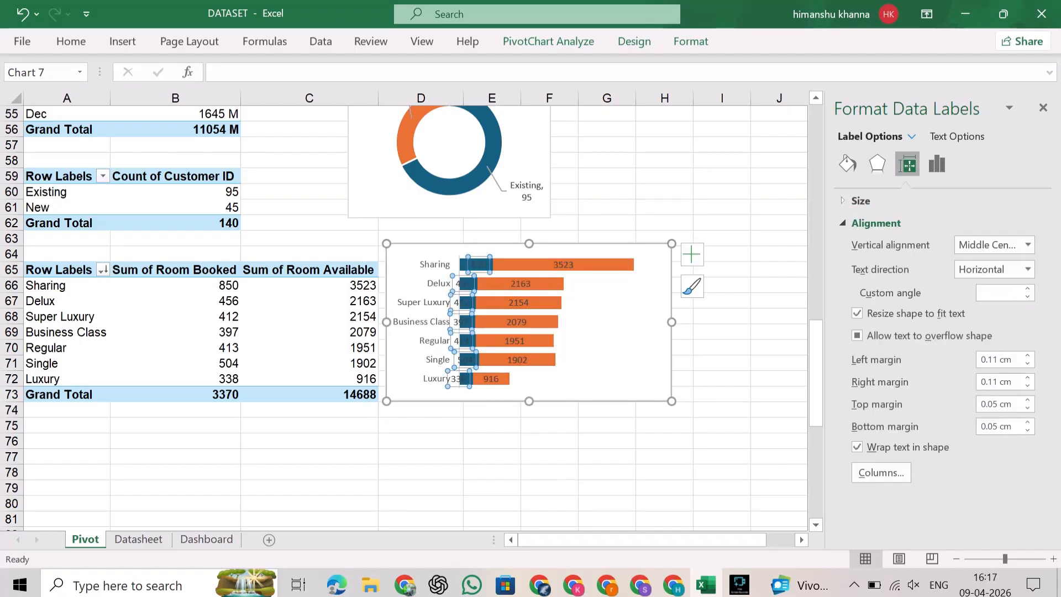
left_click(866, 445)
left_click(865, 485)
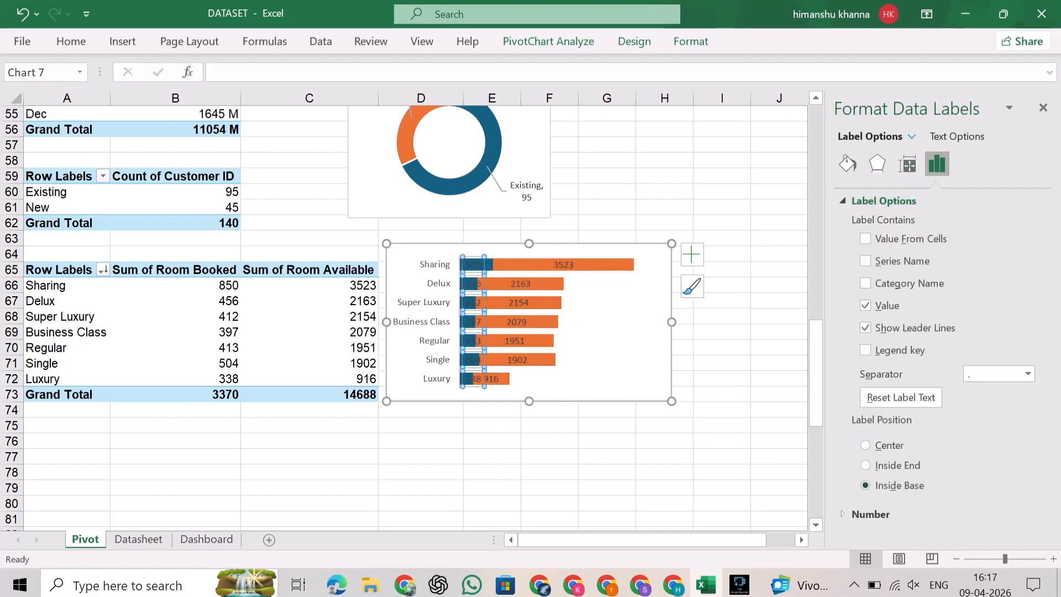
left_click(865, 465)
left_click(870, 514)
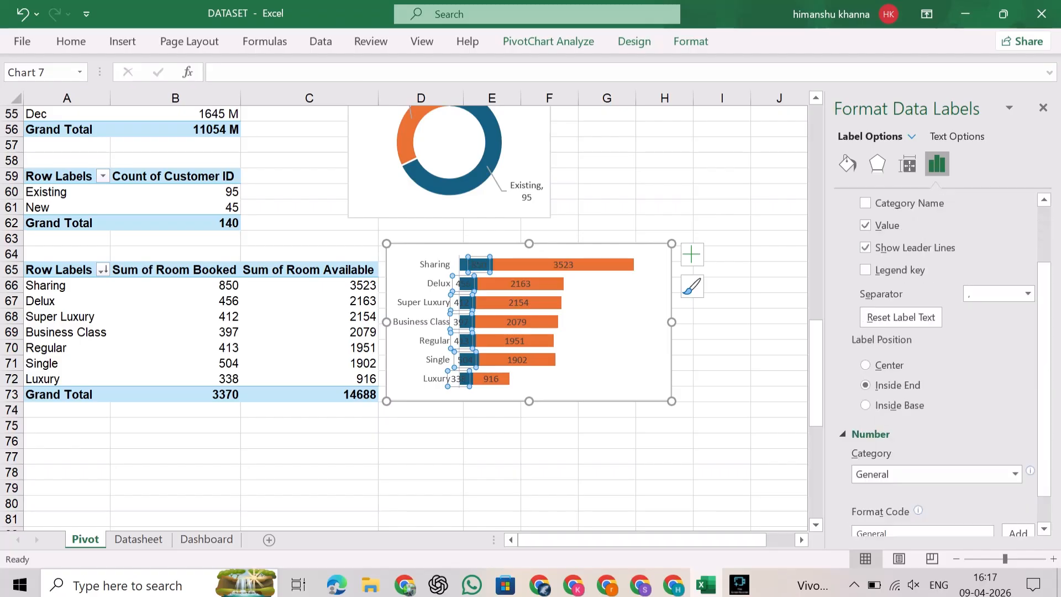
left_click(866, 328)
left_click(779, 316)
- Try to reduce the gap width of the stacked bar chart's rooms available series slightly
left_click(602, 265)
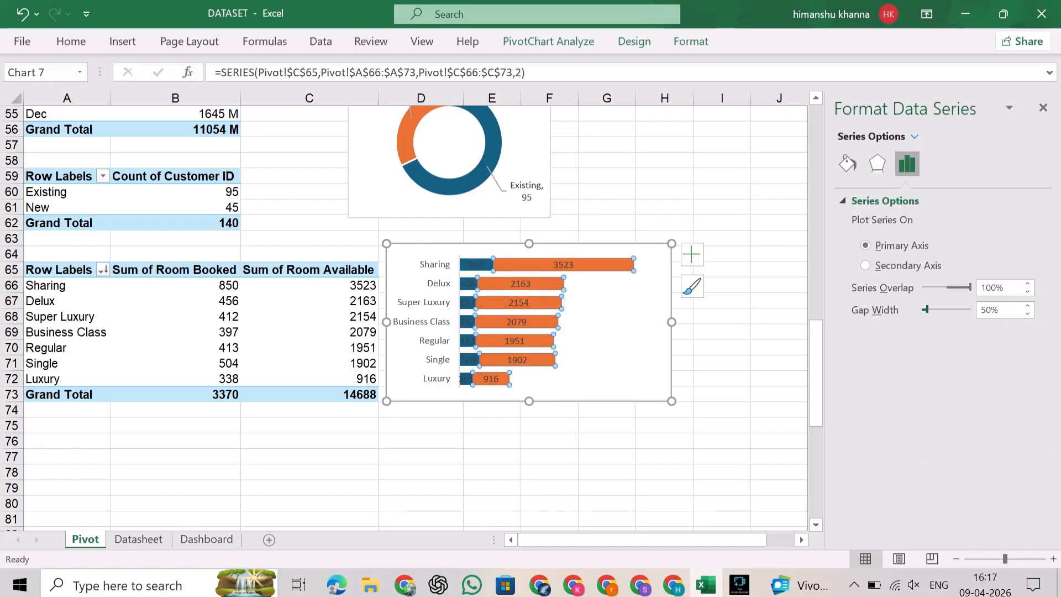
left_click_drag(927, 309, 924, 310)
left_click(722, 300)
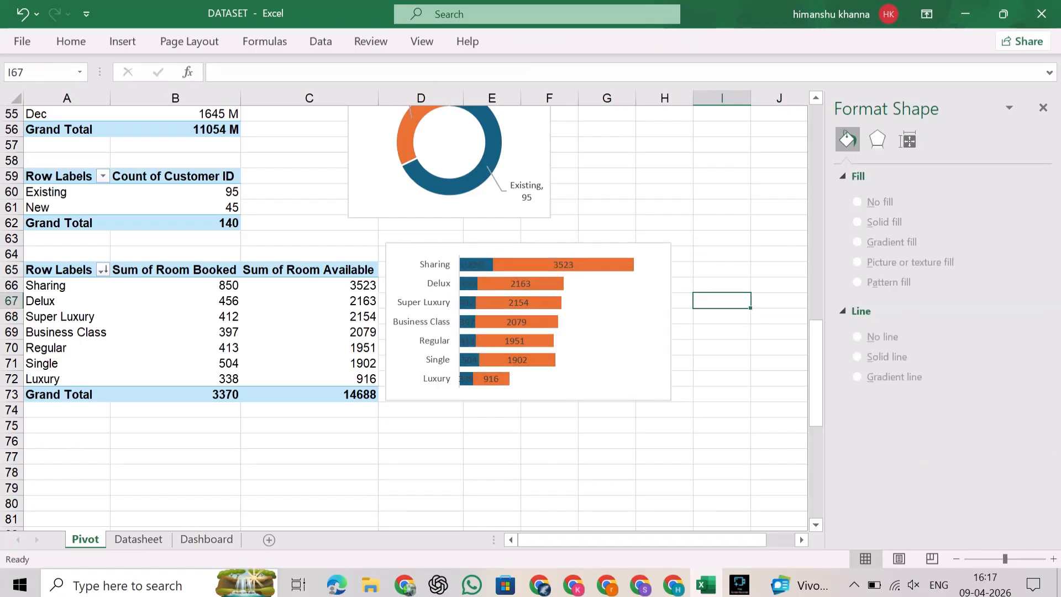
- Create a PivotTable from Table2 at cell A77 of the Pivot sheet and add its data to the Data Model
left_click(138, 539)
left_click(122, 41)
left_click(21, 81)
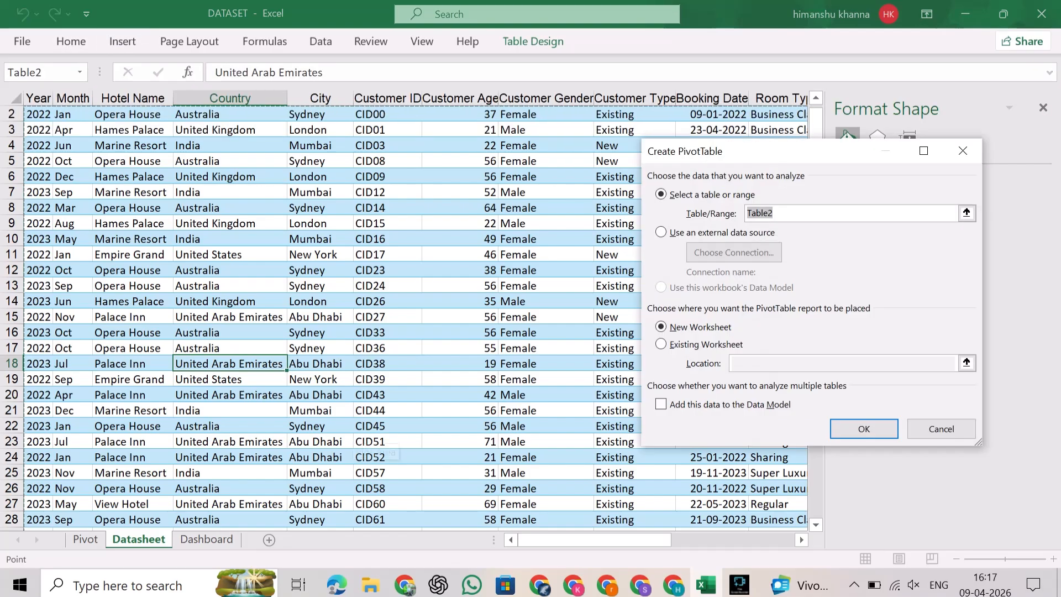
left_click(705, 344)
left_click(86, 539)
left_click(67, 363)
left_click(660, 403)
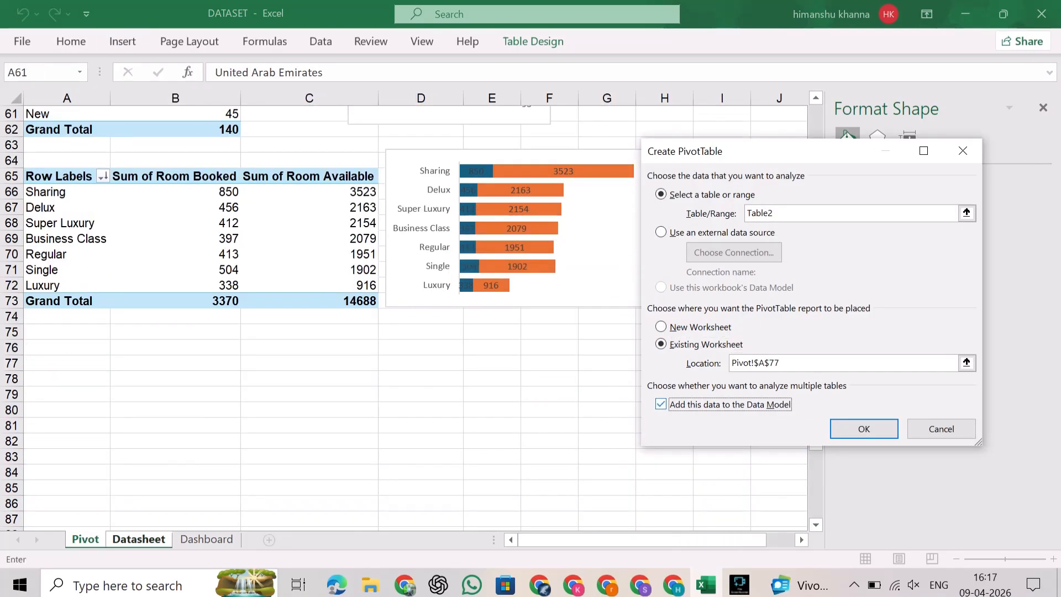
key("Return")
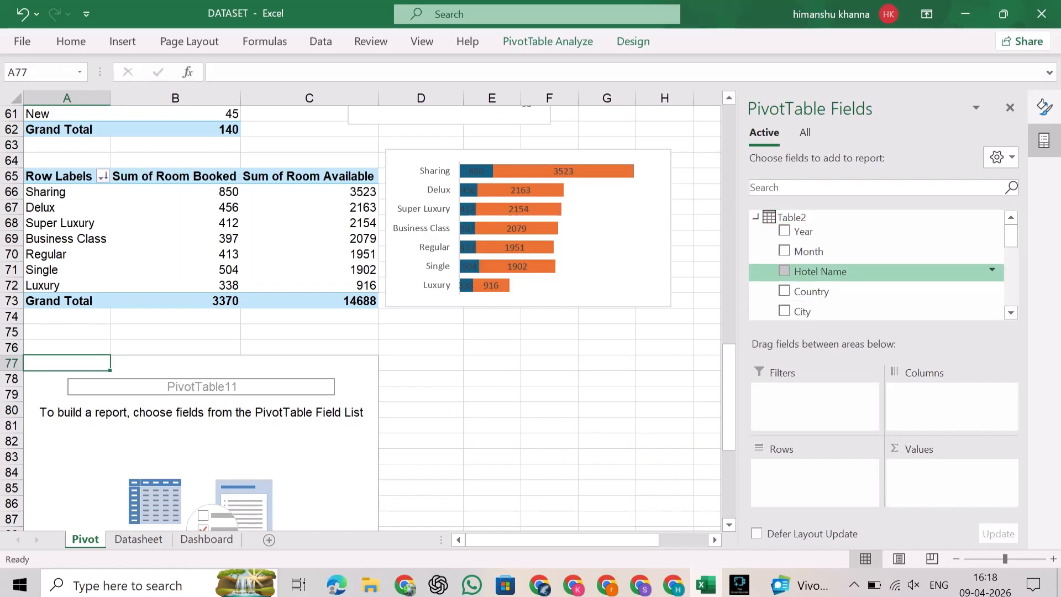
- Lay out the new PivotTable with Hotel Name in the rows and the count of Customer ID as the values
left_click(784, 270)
scroll(817, 271, "down", 5)
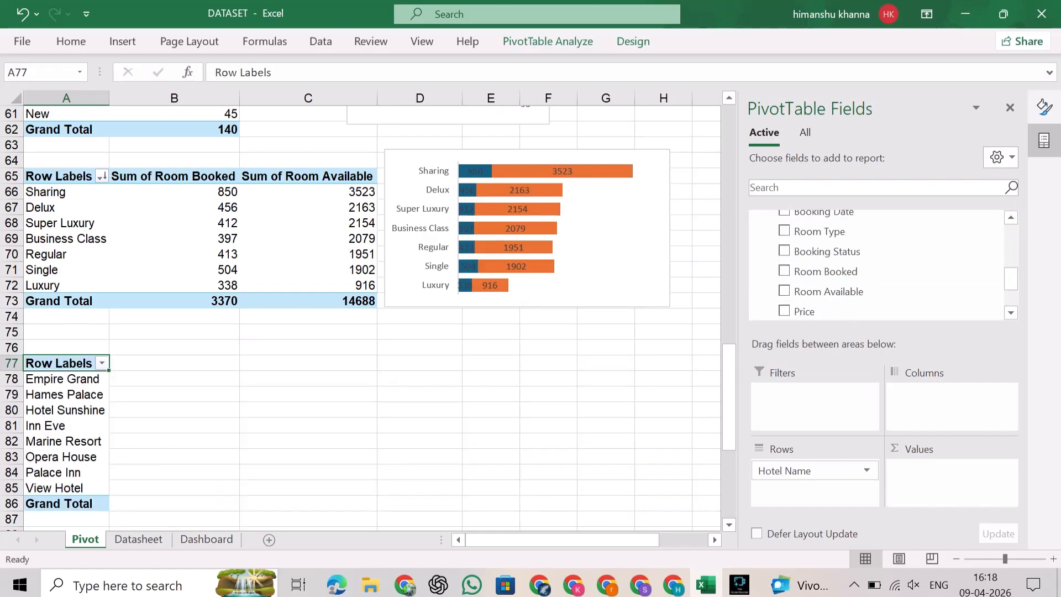
scroll(829, 282, "down", 1)
scroll(829, 282, "up", 4)
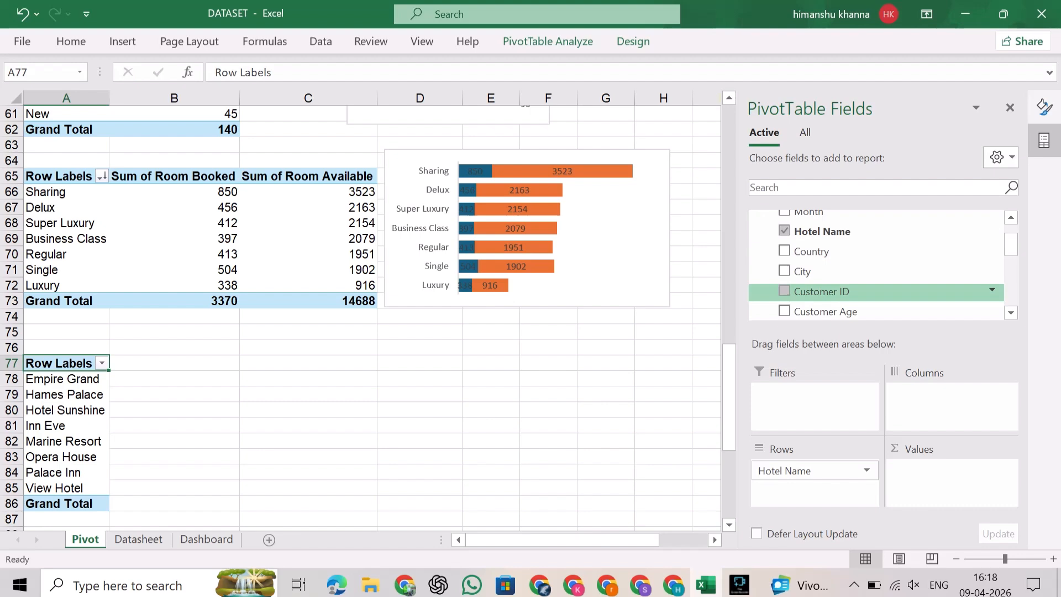
left_click(784, 291)
left_click_drag(785, 491, 947, 482)
- Add Profit, Room Available and Room Booked as summed values to the hotel PivotTable
scroll(361, 317, "down", 2)
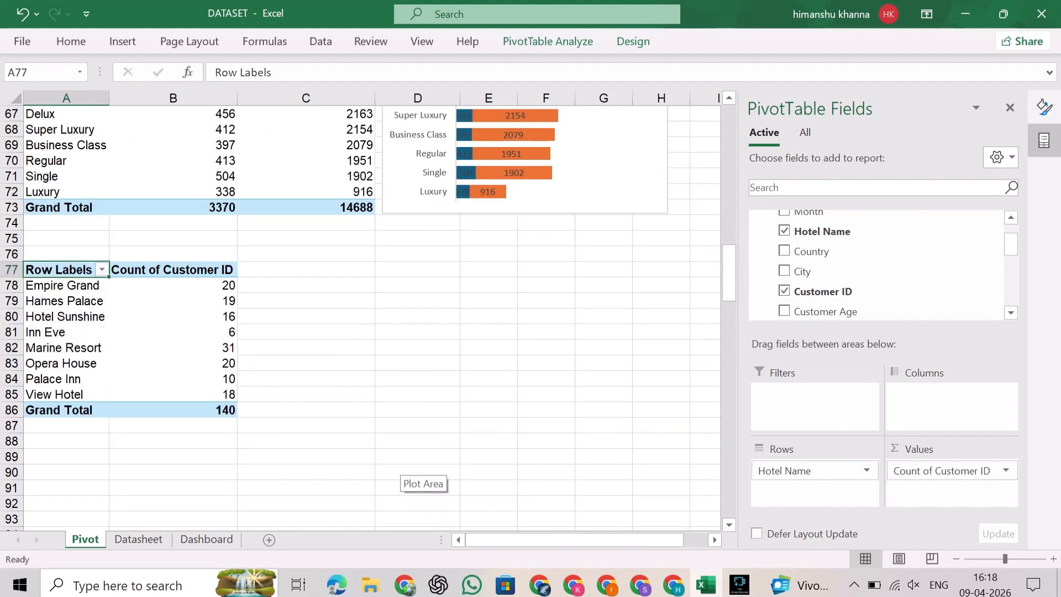
scroll(818, 276, "down", 4)
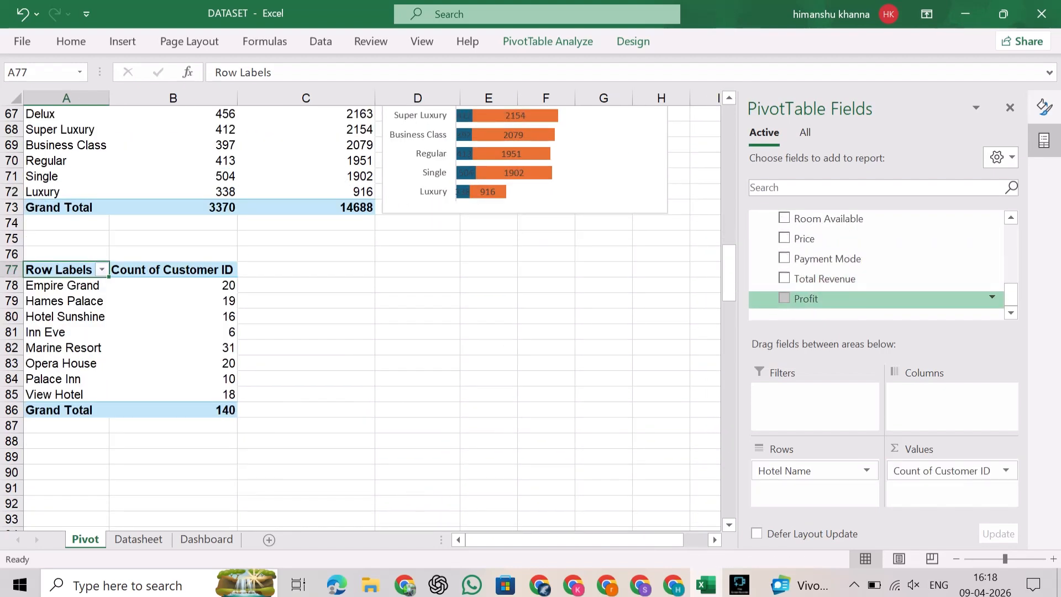
left_click(784, 298)
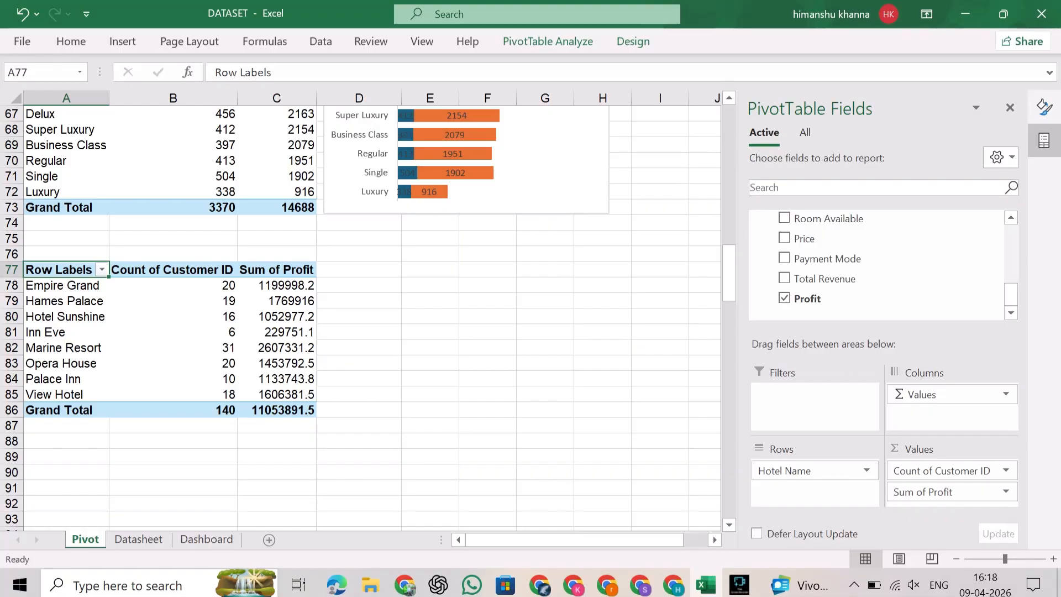
scroll(818, 265, "up", 2)
left_click(784, 258)
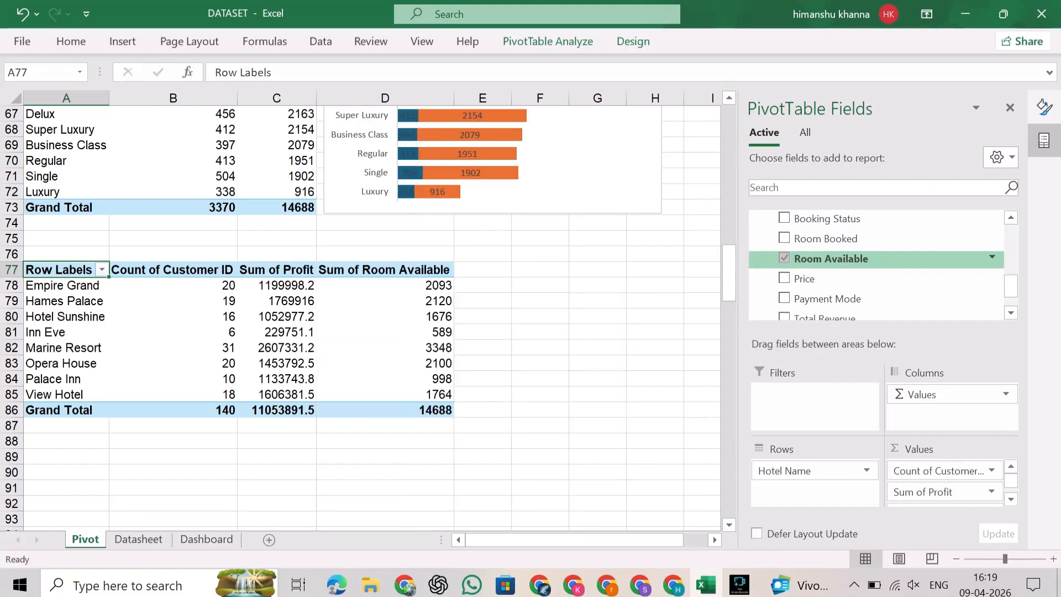
left_click(784, 238)
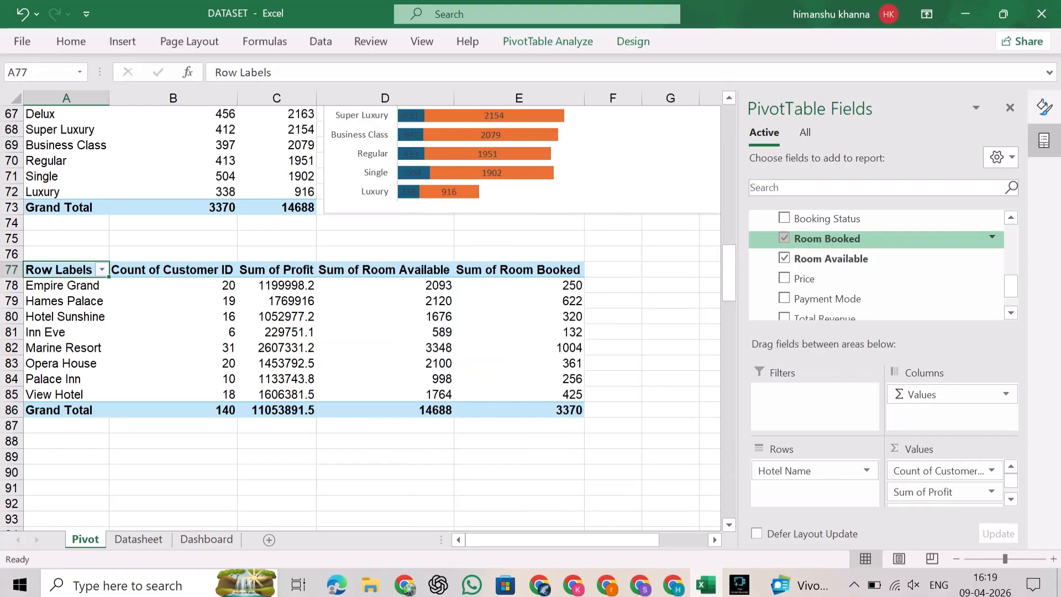
- Try Customer Type and Customer Age as extra fields in the hotel PivotTable
scroll(876, 238, "up", 2)
left_click(784, 238)
left_click(784, 238)
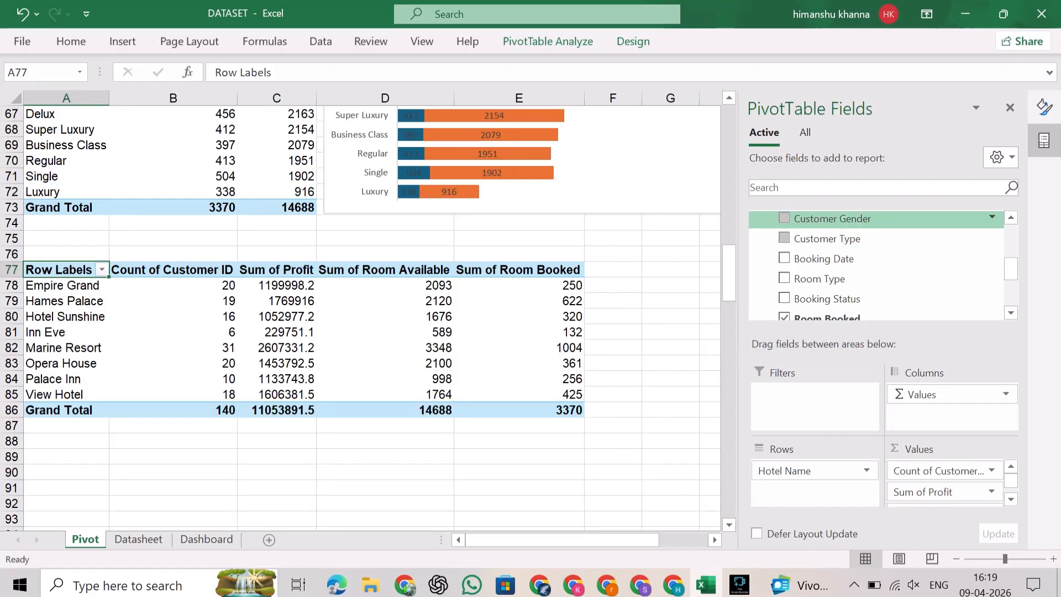
scroll(818, 238, "up", 2)
left_click(784, 238)
left_click(784, 238)
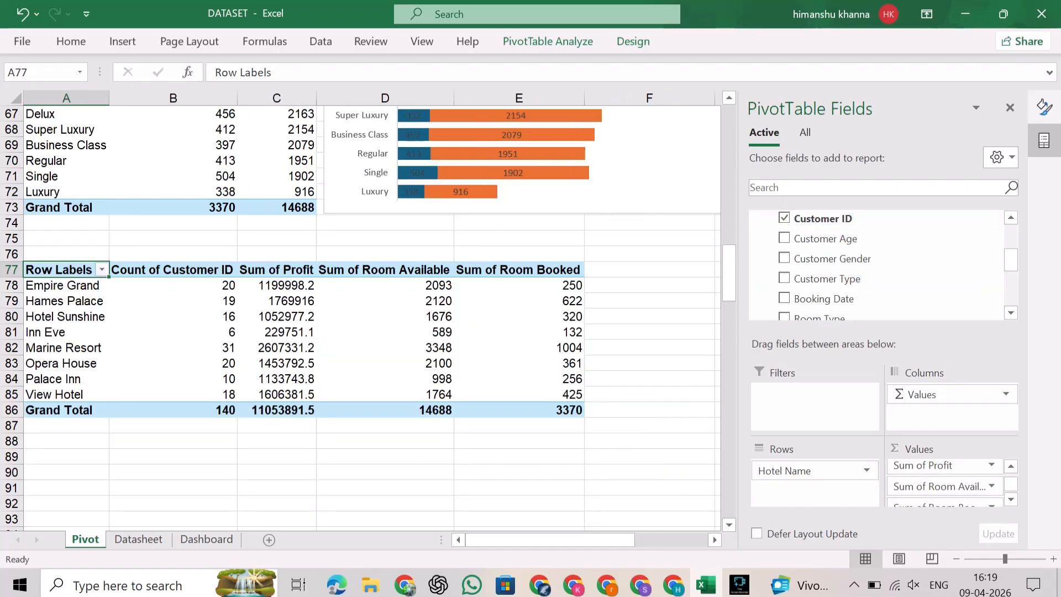
scroll(876, 238, "down", 2)
scroll(876, 259, "up", 3)
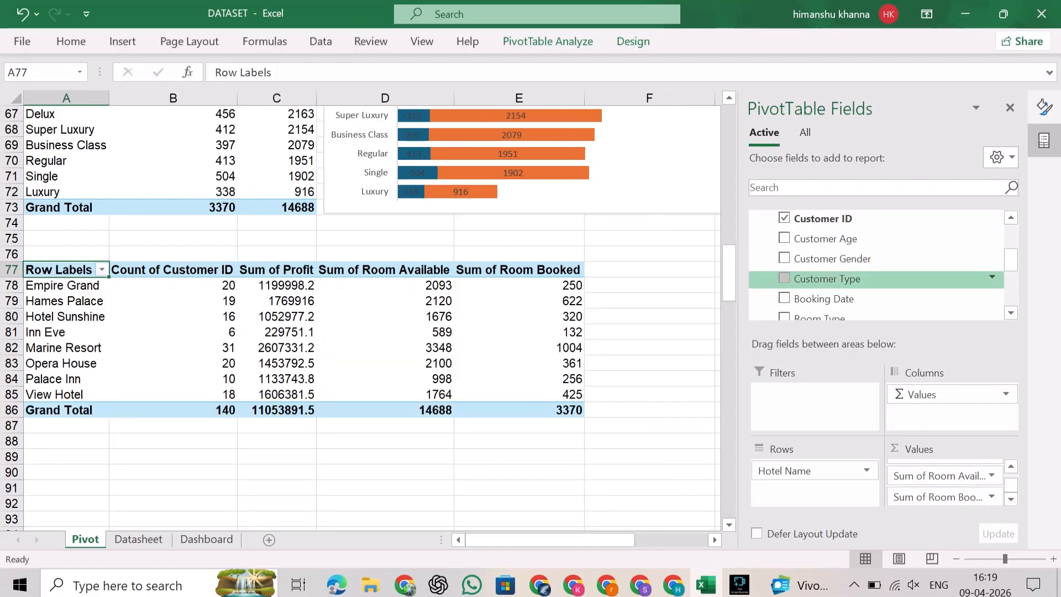
left_click(784, 278)
left_click_drag(586, 540, 583, 540)
scroll(939, 496, "down", 1)
left_click_drag(938, 496, 845, 315)
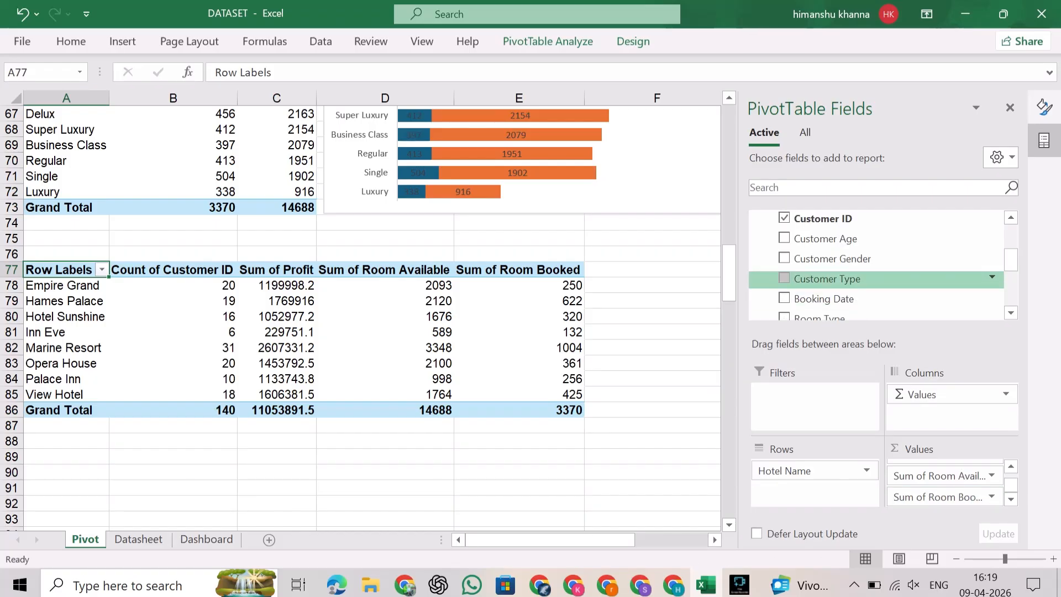
- Try adding counts of Customer Gender and City to the hotel PivotTable
left_click(784, 259)
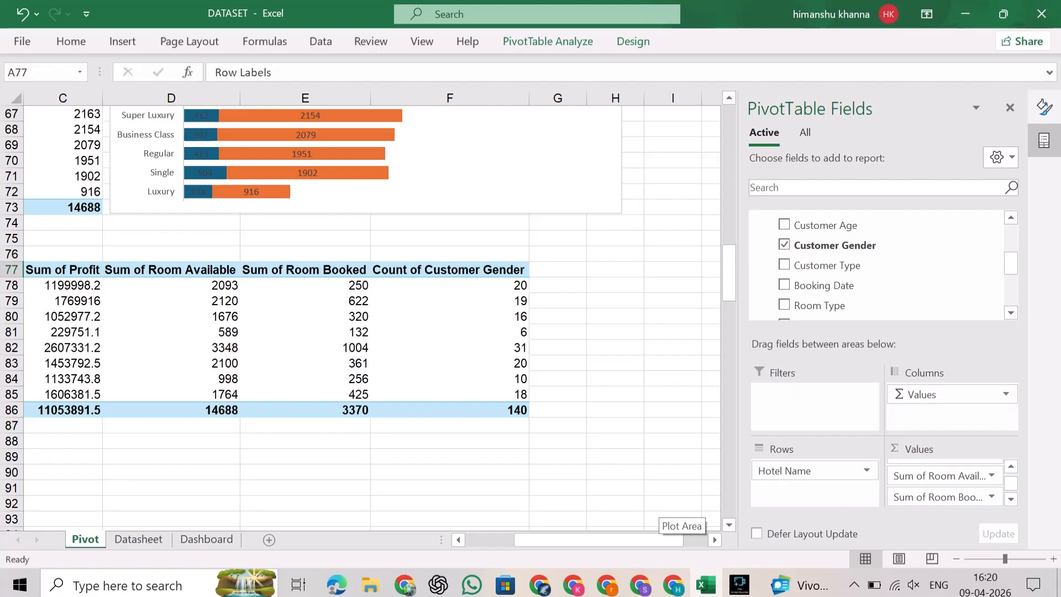
scroll(829, 297, "down", 2)
scroll(801, 293, "up", 4)
left_click(784, 272)
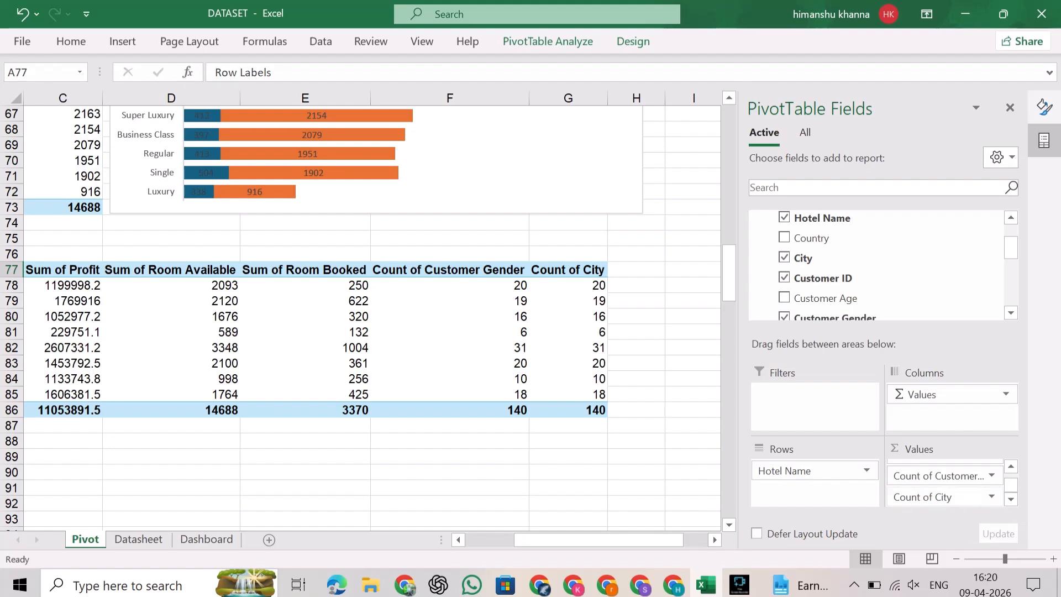
left_click_drag(933, 497, 652, 475)
left_click_drag(599, 540, 547, 540)
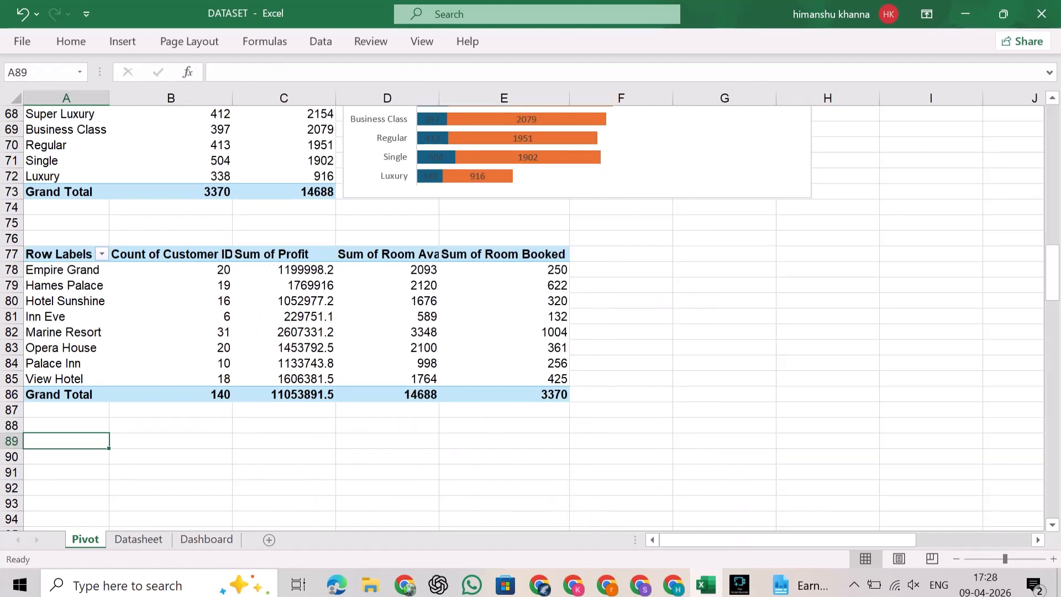
- Enter the label "Hotel count" in cell A89 below the hotel PivotTable
type("otel count")
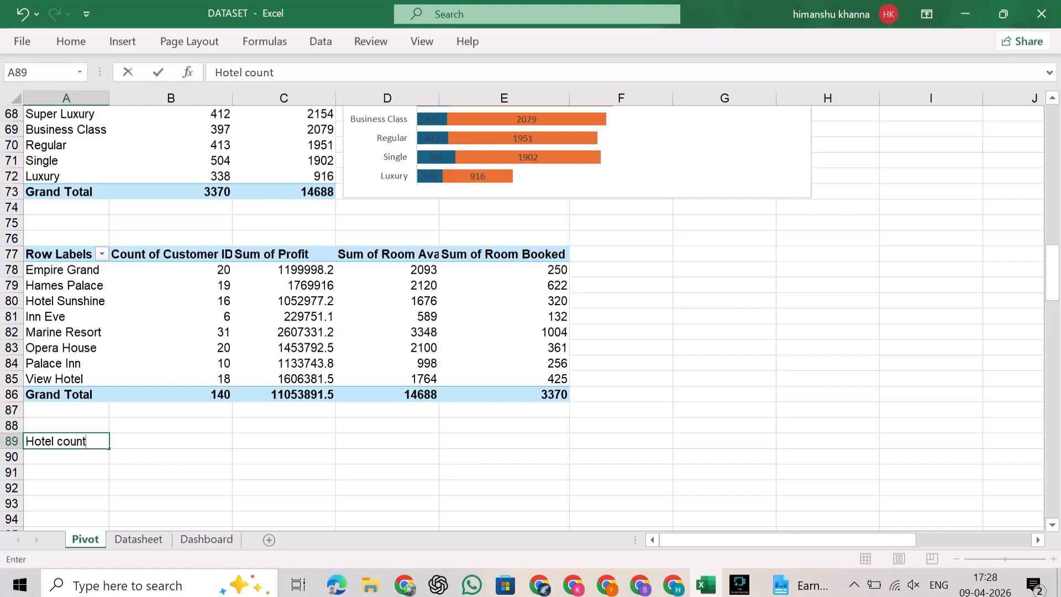
left_click(620, 332)
- Create another PivotTable from Table2 at cell F77 of the Pivot sheet, beside the hotel PivotTable
left_click(138, 539)
left_click(133, 255)
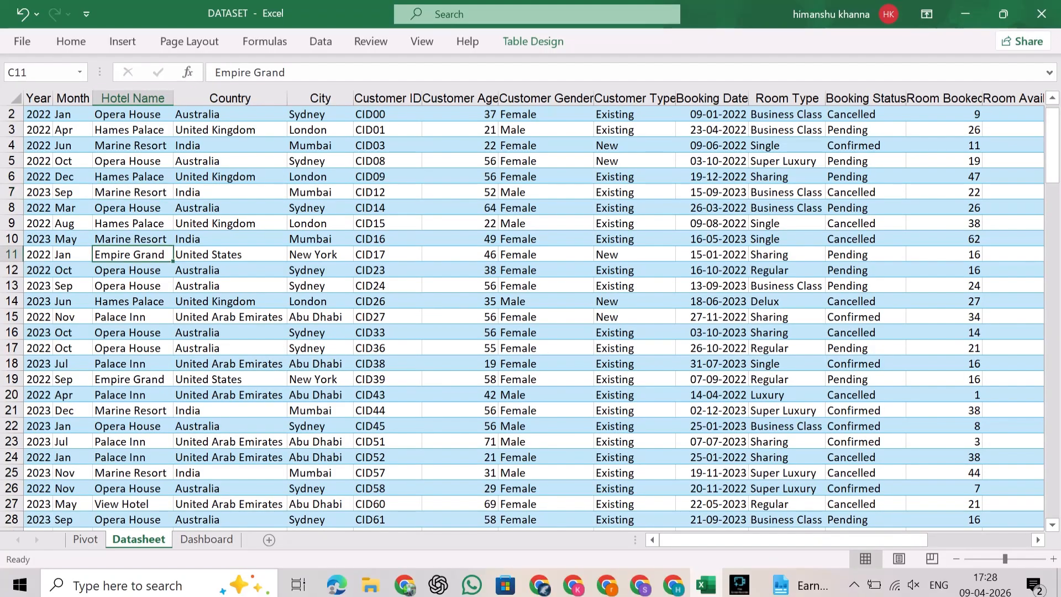
left_click(122, 41)
left_click(28, 73)
left_click(705, 344)
left_click(85, 539)
left_click(607, 254)
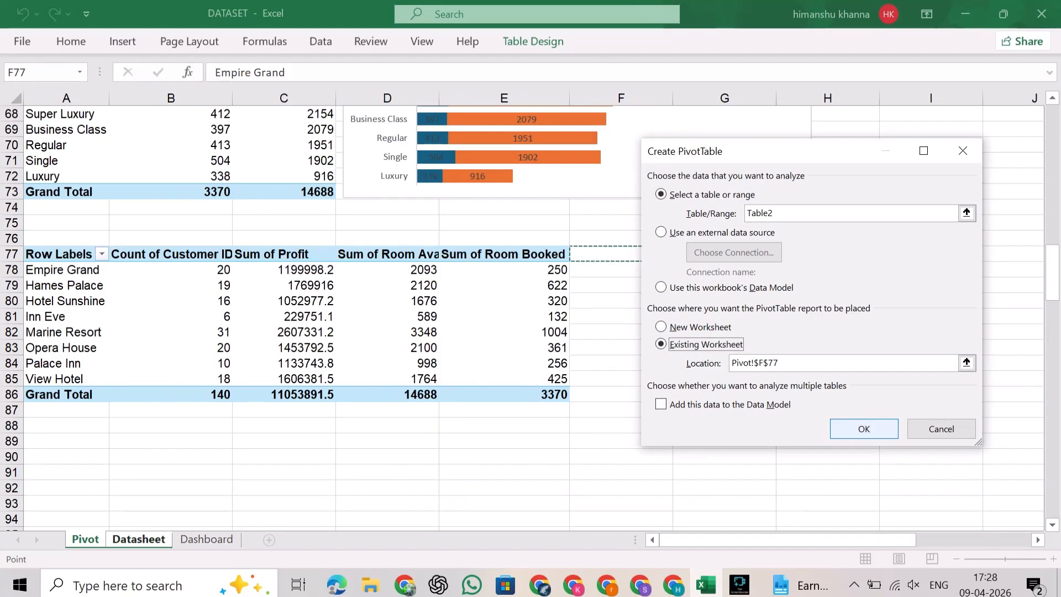
left_click(863, 429)
- Set Customer ID as the rows and the count of Hotel Name as the values of the PivotTable at F77
left_click(788, 283)
left_click_drag(554, 540, 593, 540)
left_click(788, 231)
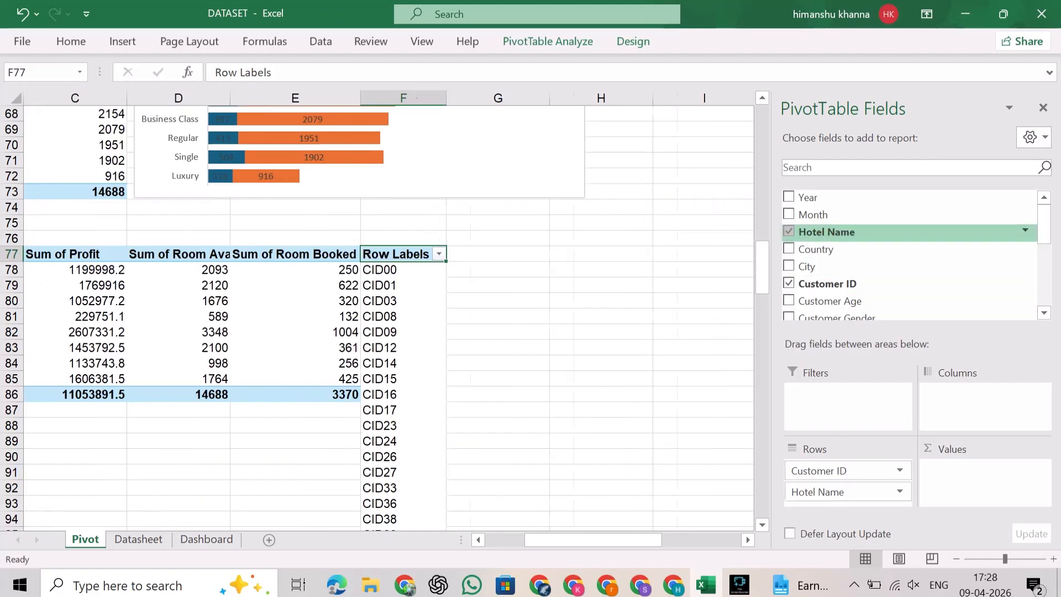
left_click(788, 231)
left_click_drag(824, 232, 985, 481)
scroll(633, 384, "down", 2)
scroll(387, 331, "left", 2)
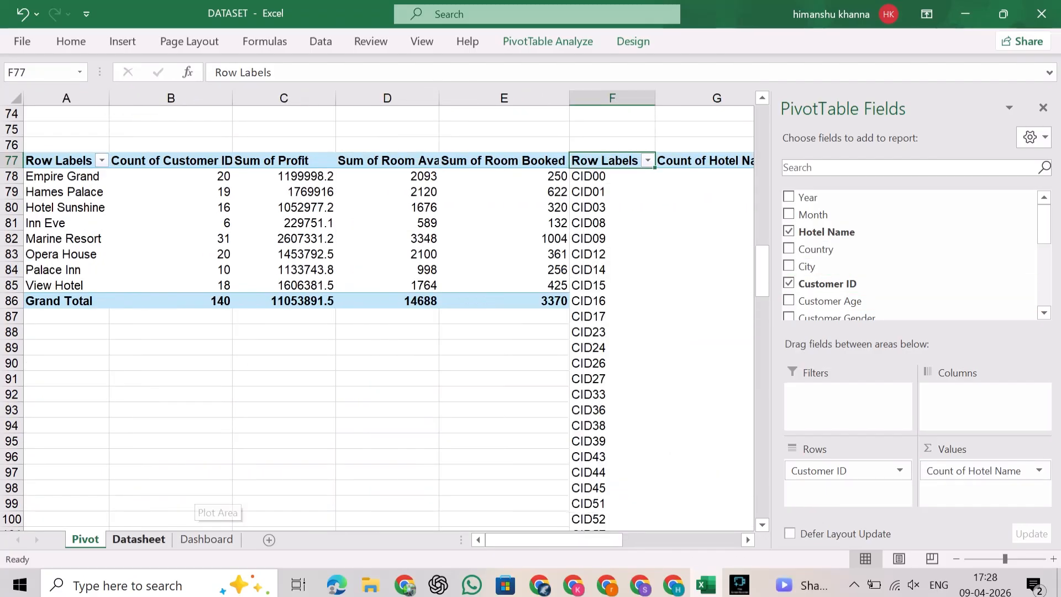
- Create a PivotTable from Table2 at cell H77 of the Pivot sheet, with City as rows and the count of Hotel Name as values
left_click(138, 539)
left_click(122, 42)
left_click(30, 78)
left_click(661, 343)
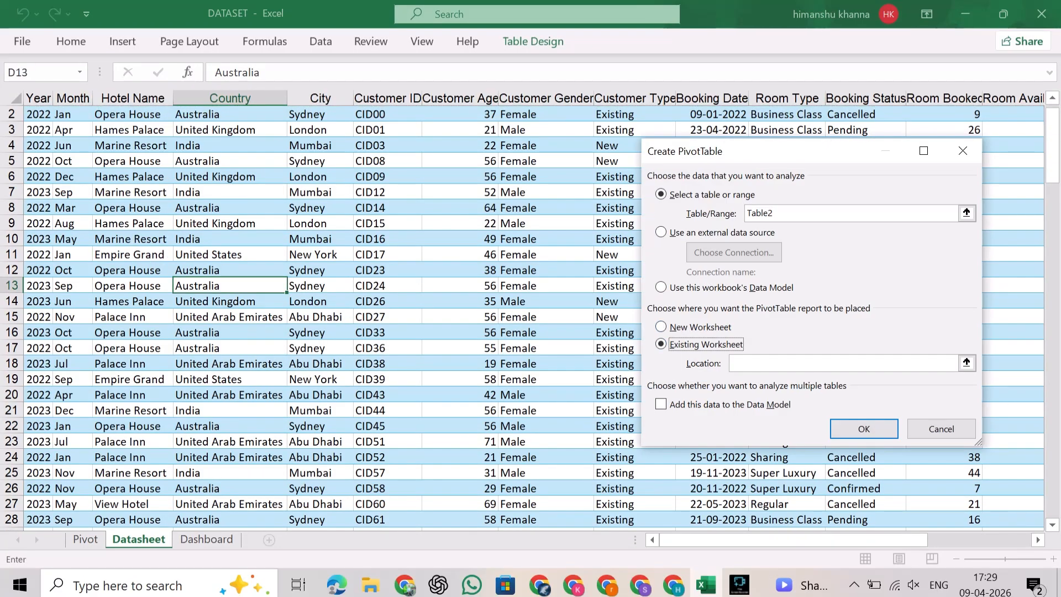
left_click(86, 539)
left_click(517, 160)
left_click(864, 429)
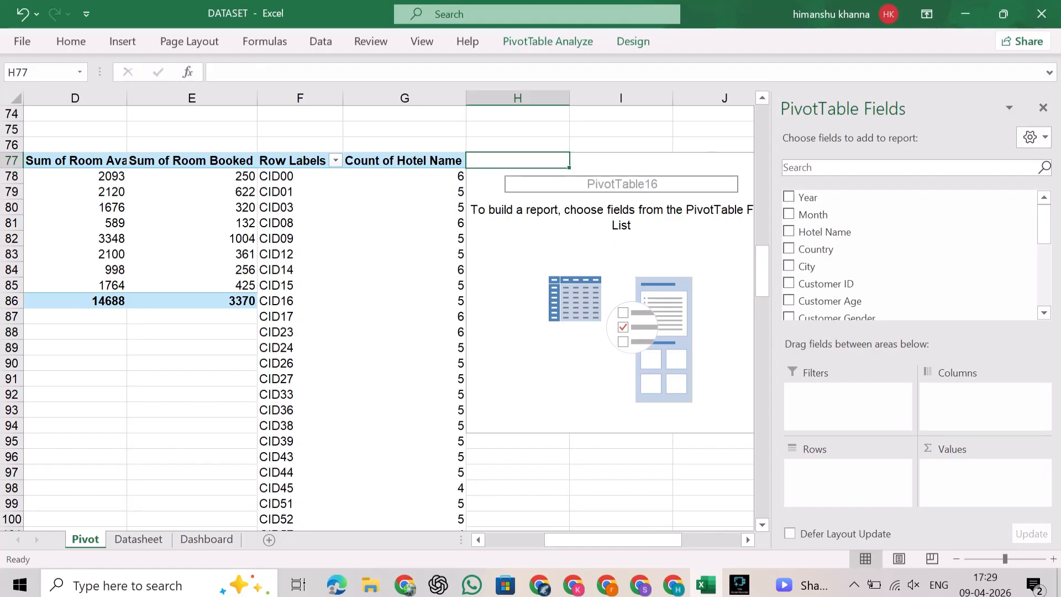
left_click(788, 266)
left_click(789, 218)
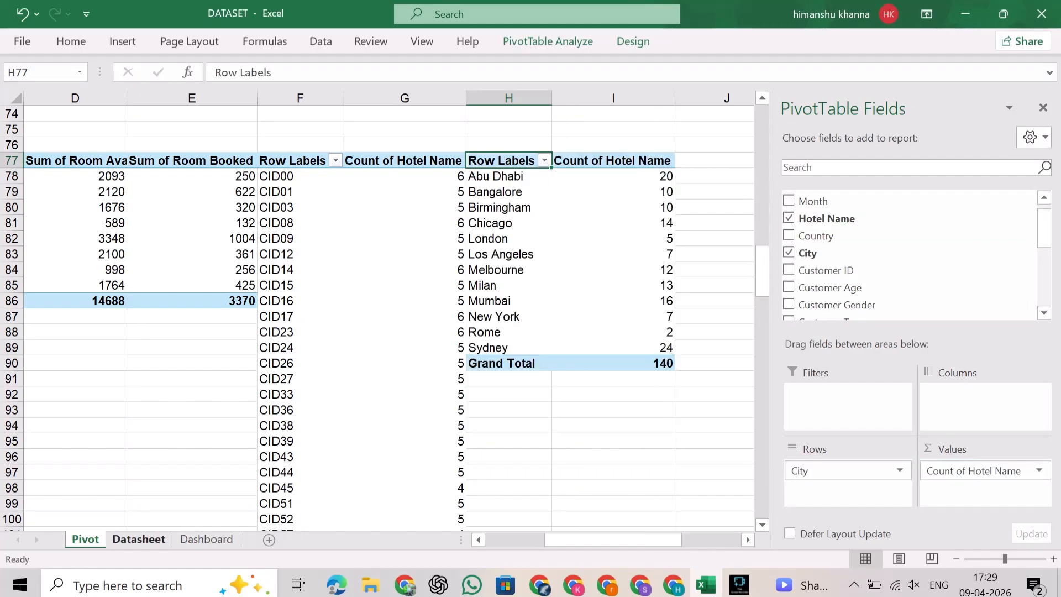
- Copy the city PivotTable to cell J77 and replace City with Country as the rows of the copy
left_click_drag(508, 160, 613, 362)
key("ctrl+c")
left_click_drag(610, 540, 650, 539)
left_click(492, 160)
key("ctrl+v")
left_click(492, 409)
left_click(479, 264)
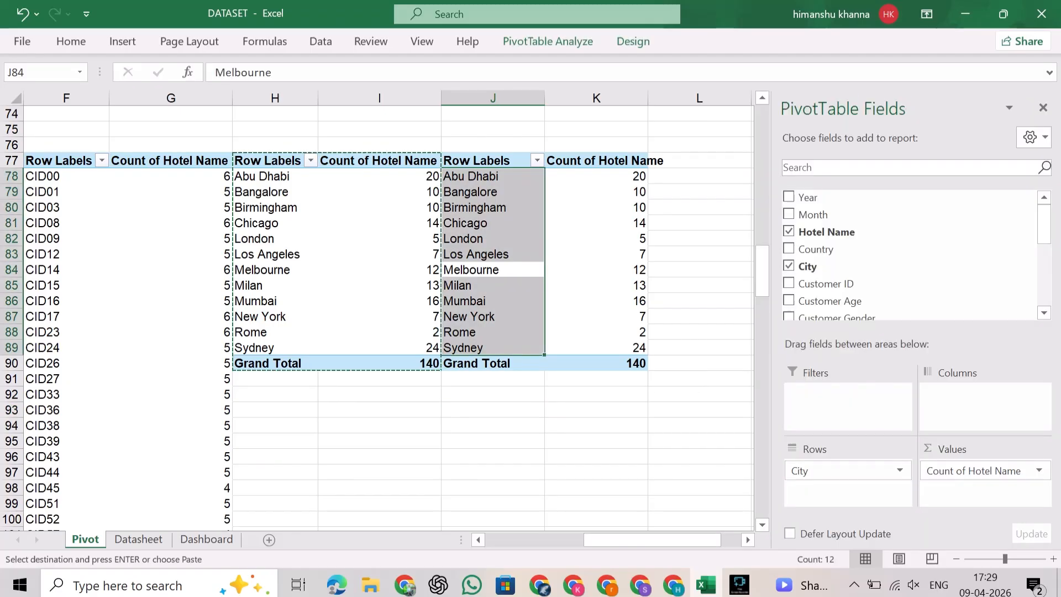
left_click(788, 268)
left_click(788, 209)
- Enter the labels "Hotel count", "Profit" and "Rooms" in cells A89 to A91 below the hotel PivotTable
left_click_drag(644, 540, 544, 539)
left_click(66, 348)
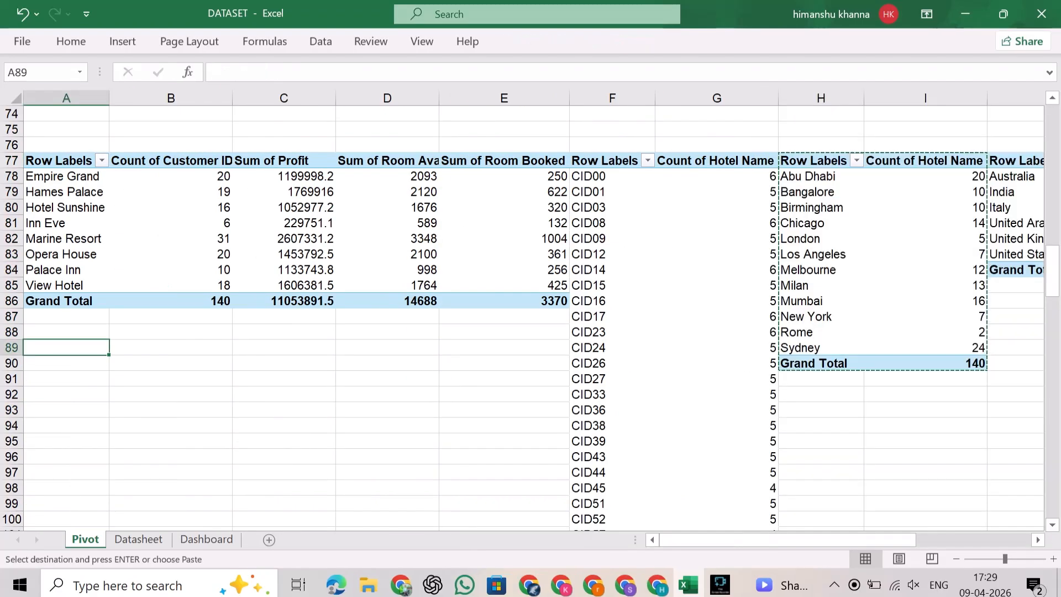
type("Hot")
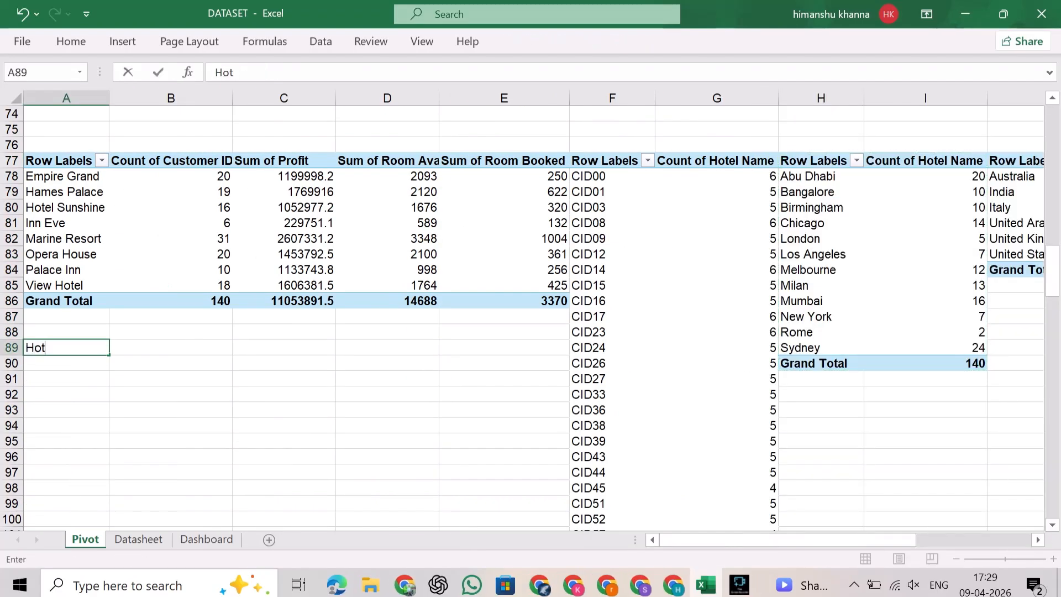
type("el count")
key("Return")
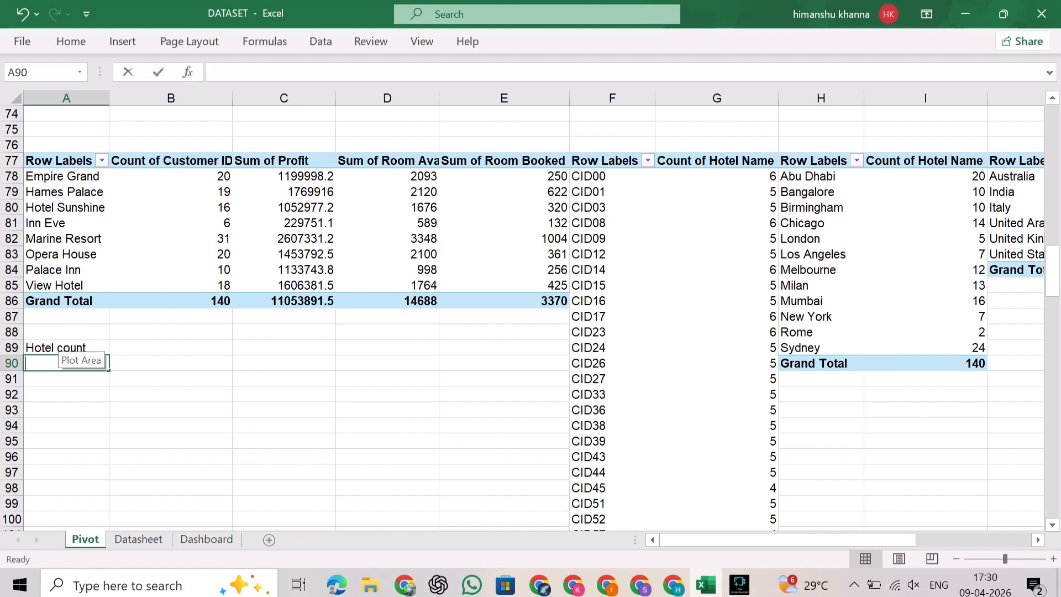
type("Profit")
key("Return")
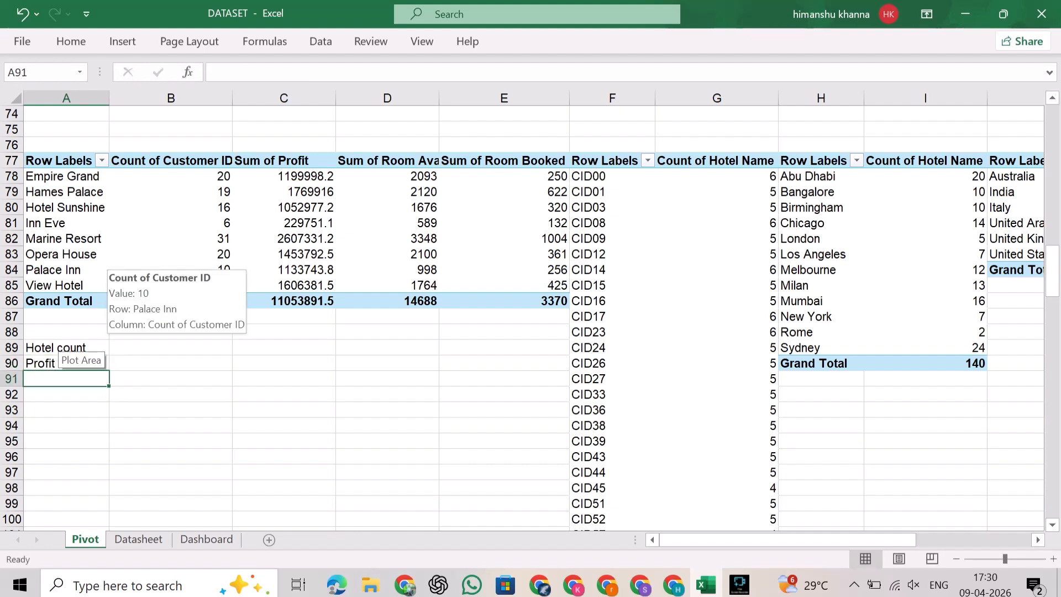
type("Rooms")
key("Return")
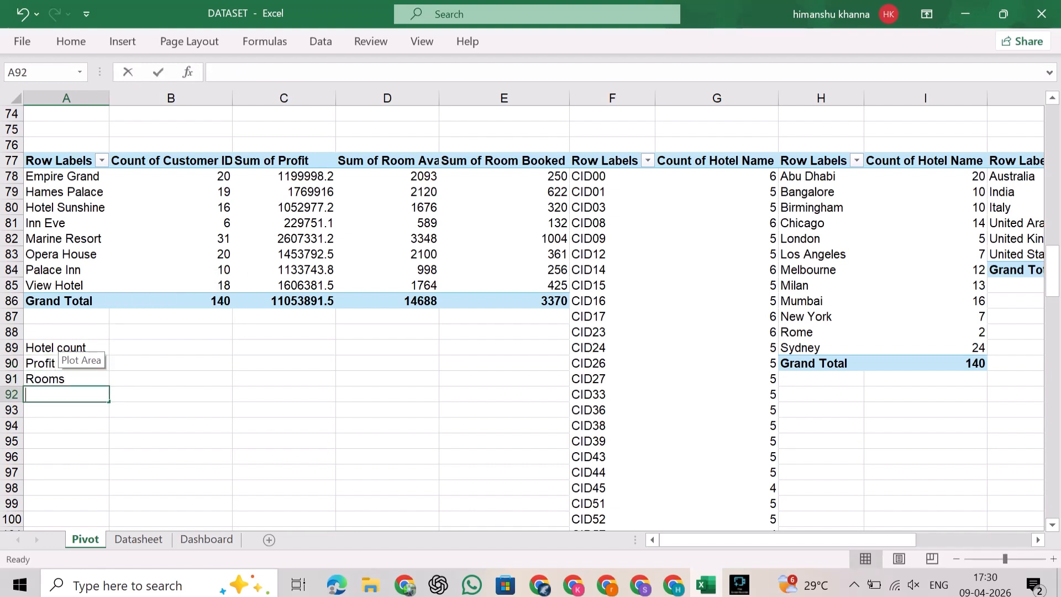
- Enter the labels "Booking", "Customer", "City" and "Country" in cells A92 to A95
type("Booking")
key("Return")
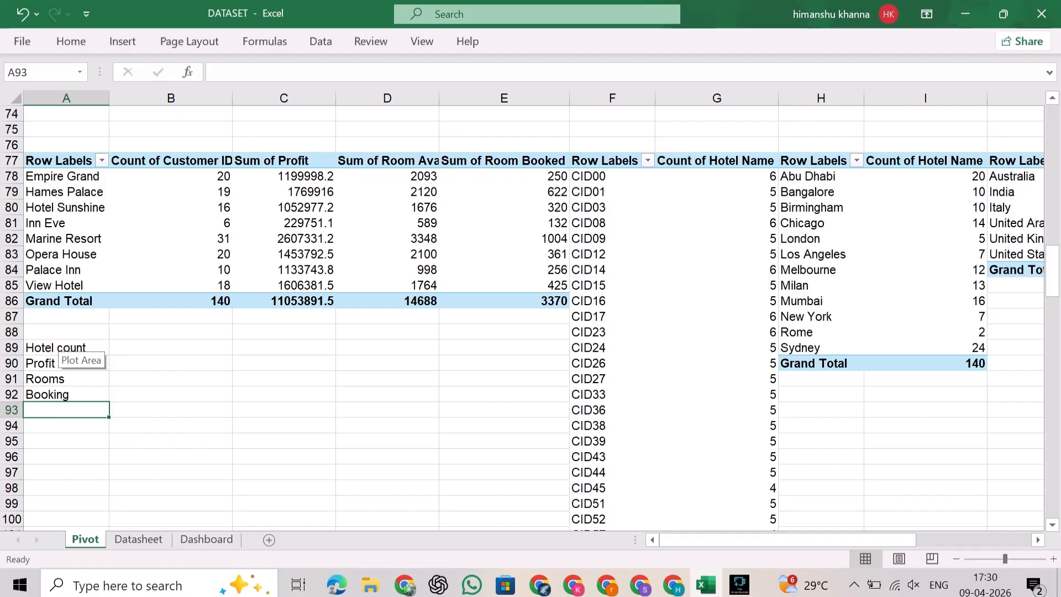
type("Customer")
key("Return")
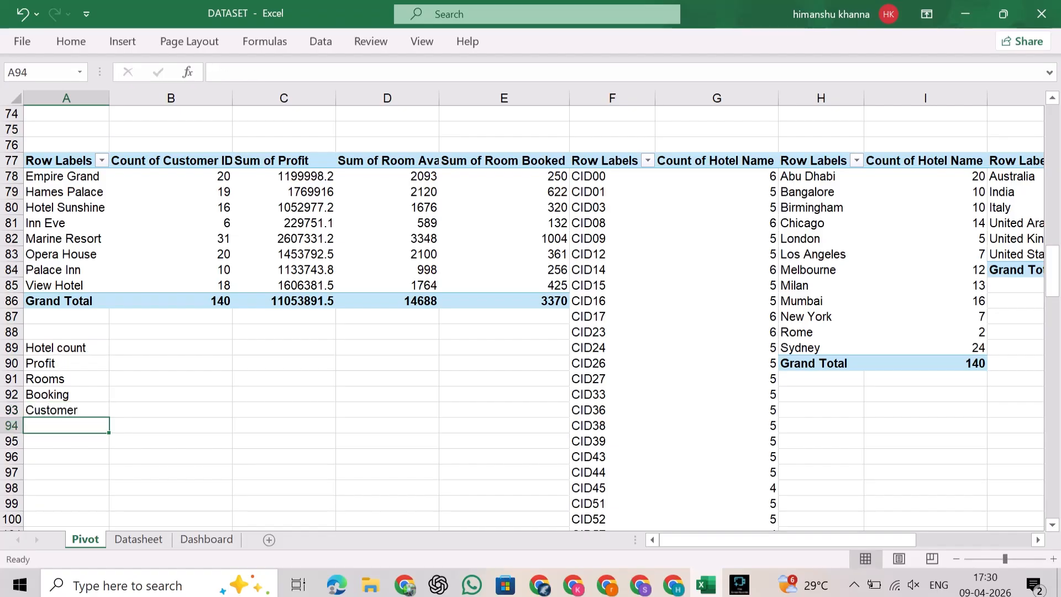
type("City")
key("Return")
type("Country")
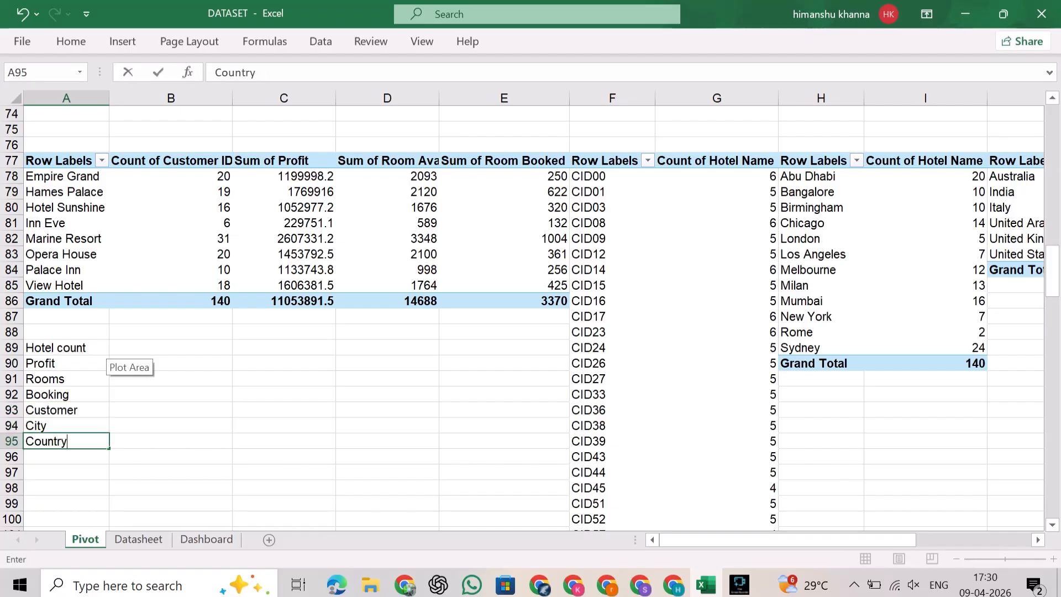
- Link B89 to the hotel PivotTable's Customer ID count grand total and B90 to its Sum of Profit grand total
left_click(165, 347)
type("=")
left_click(221, 300)
key("Return")
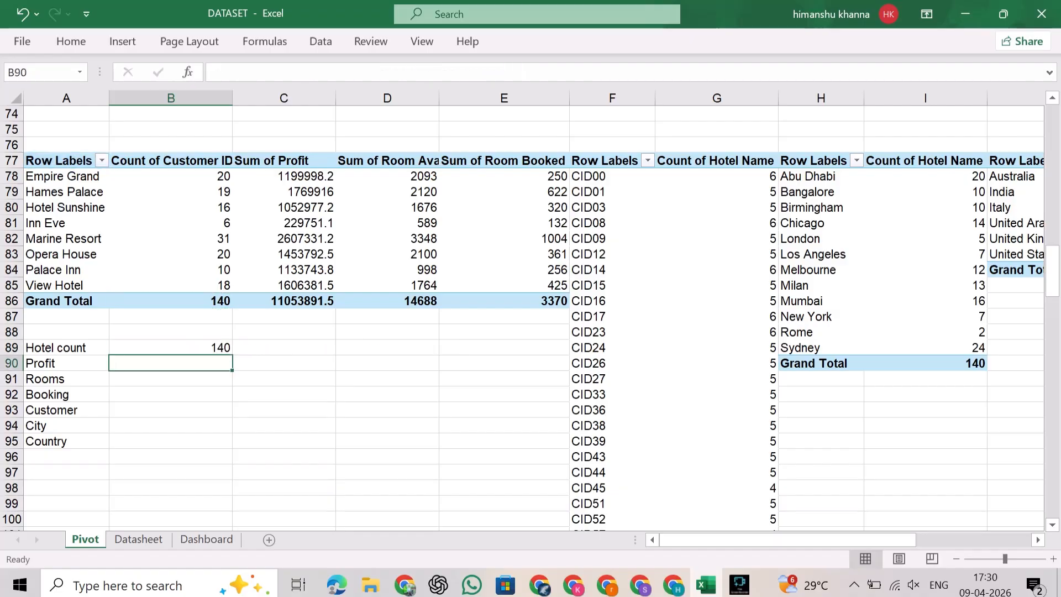
type("=")
left_click(283, 300)
key("Return")
- Try linking the Rooms cell B91 to the grand total of Sum of Room Booked
type("=")
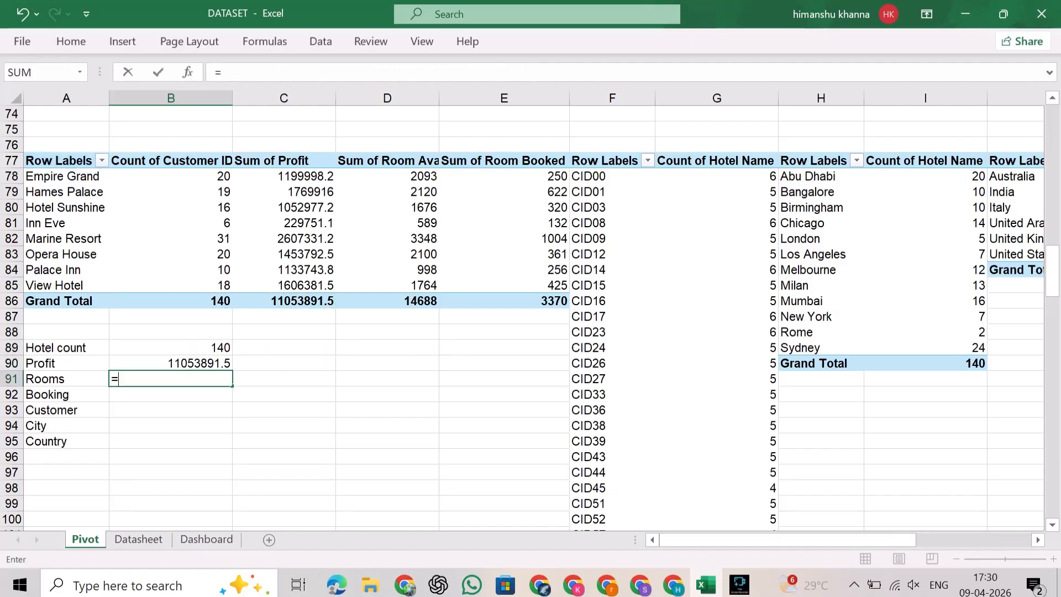
left_click(553, 301)
key("Return")
double_click(171, 379)
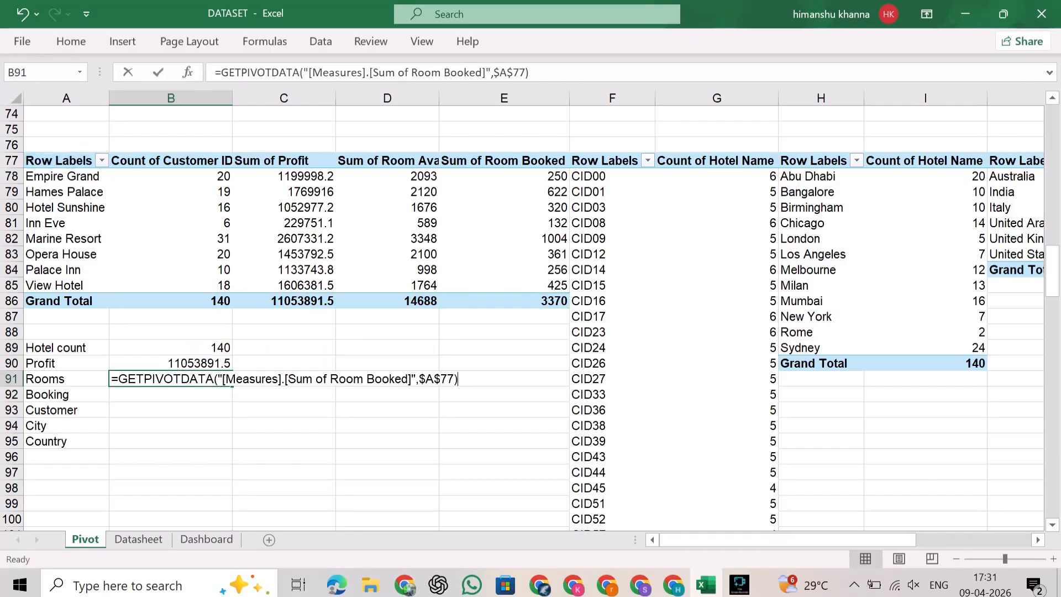
key("Escape")
- Link the Rooms cell B91 to the grand total of Sum of Room Available and the Booking cell B92 to that of Sum of Room Booked
type("=")
left_click(398, 301)
key("Return")
type("=")
left_click(513, 301)
key("Return")
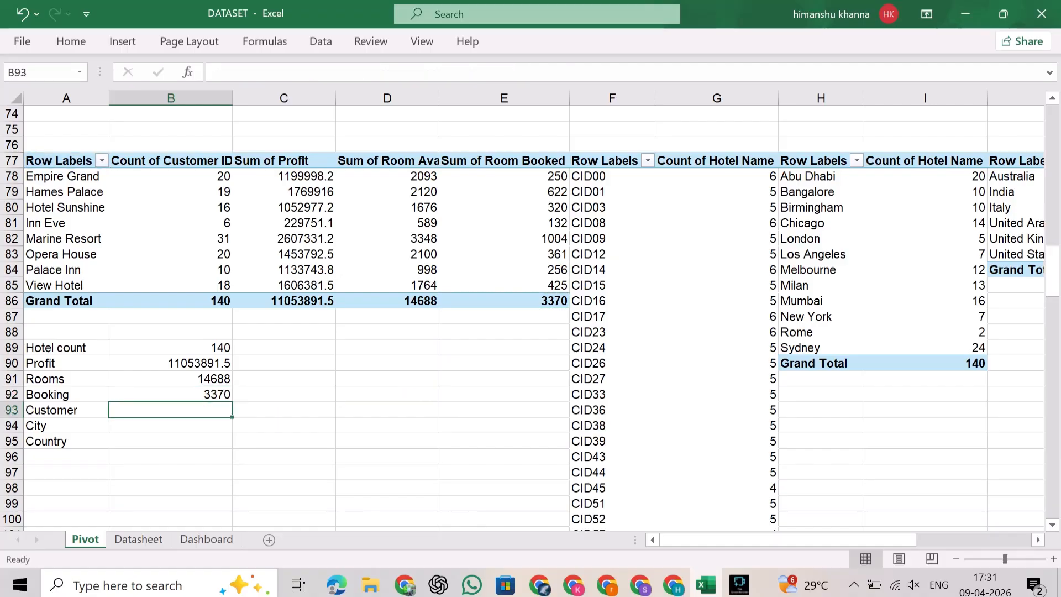
- Count the customer IDs in F78:F105 with a COUNTA formula in the Customer cell B93
type("=count")
key("Tab")
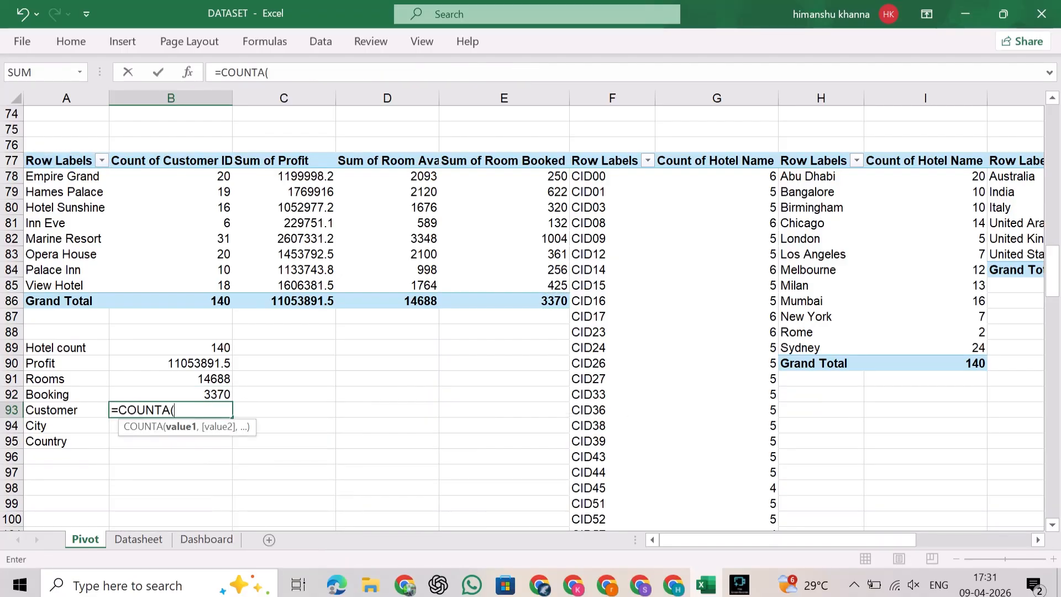
left_click_drag(612, 176, 611, 487)
key("Return")
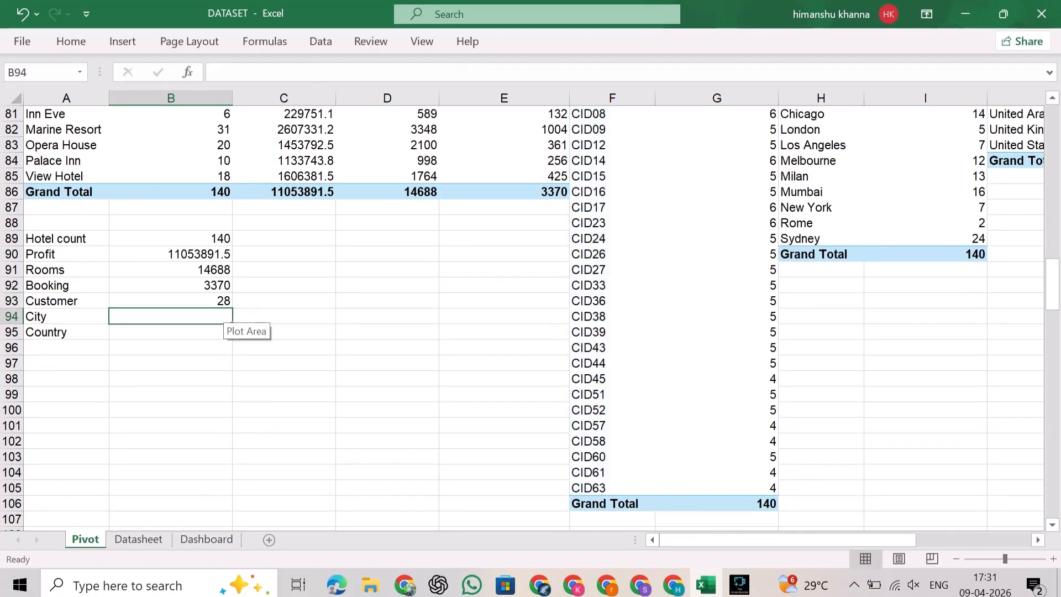
- Count the cities in H78:H89 with a COUNTA formula in the City cell B94
type("=count")
key("Down")
key("Tab")
scroll(718, 276, "up", 3)
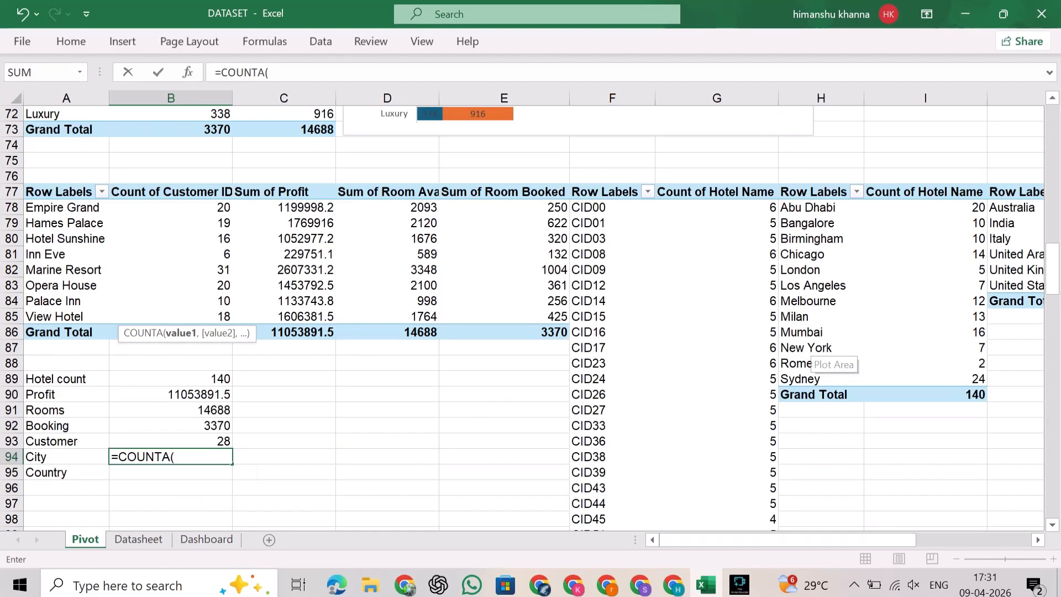
left_click_drag(818, 207, 828, 378)
key("Return")
- Count the countries in J78:J83 with a COUNTA formula in the Country cell B95
type("=count")
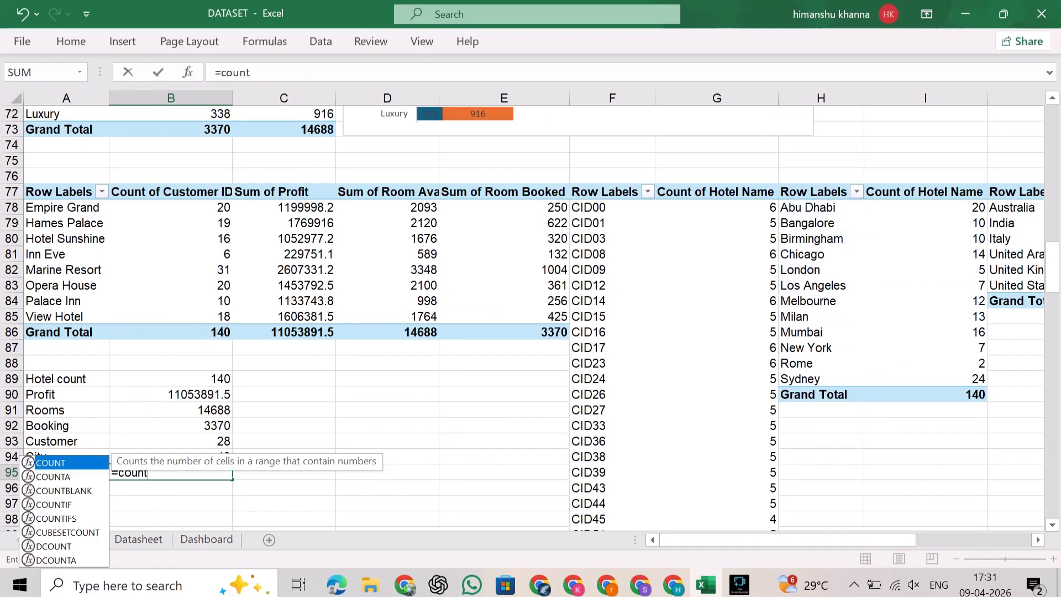
key("Down")
key("Tab")
left_click_drag(1015, 208, 1015, 285)
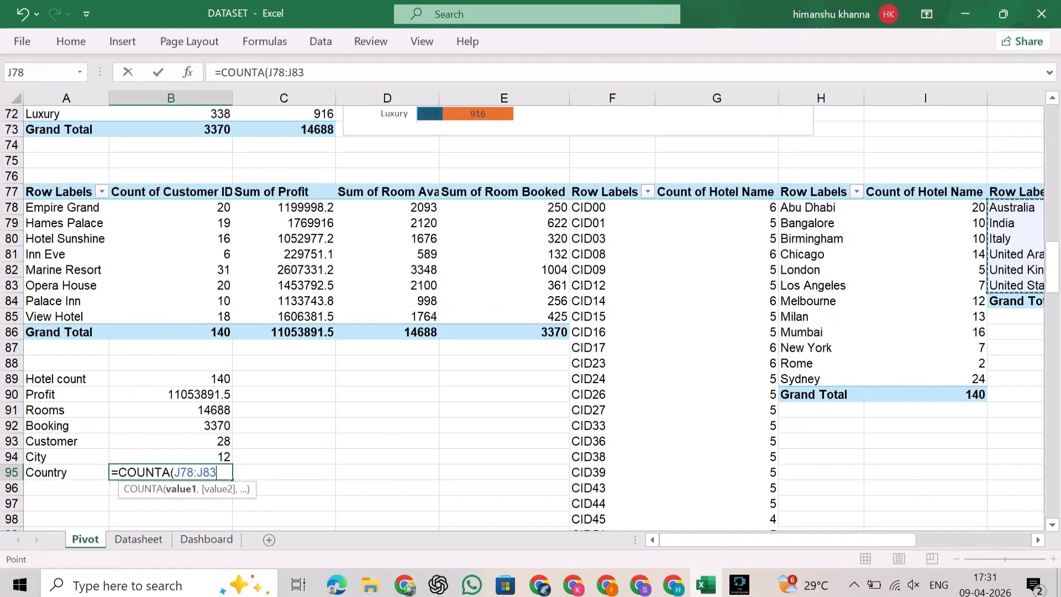
key("Return")
- Apply the custom number format 0.00,, "M" to the Profit value in B90
right_click(202, 394)
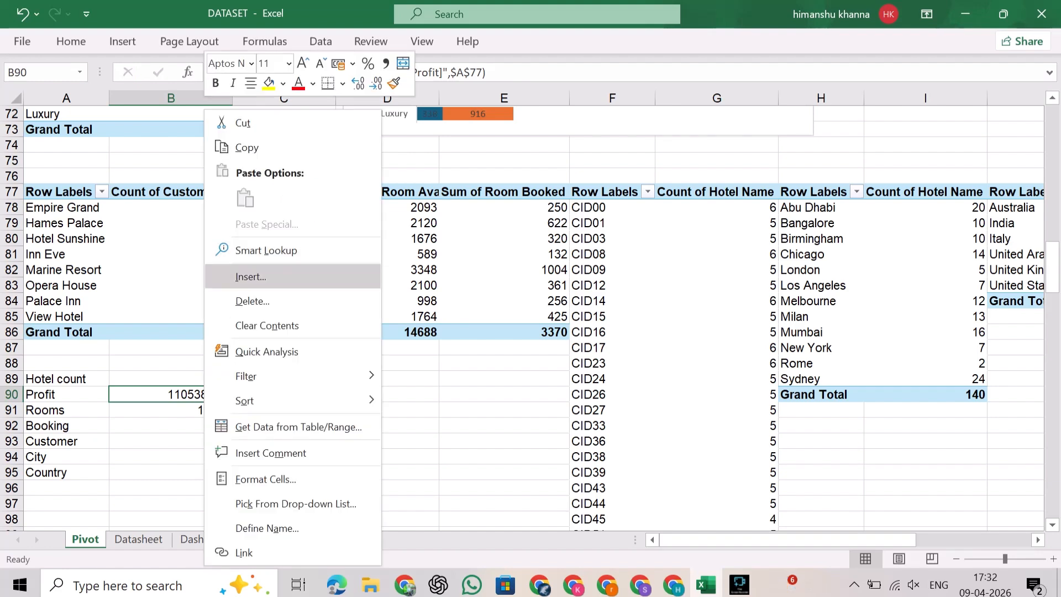
left_click(260, 479)
left_click(120, 342)
left_click_drag(496, 310, 496, 387)
left_click(236, 413)
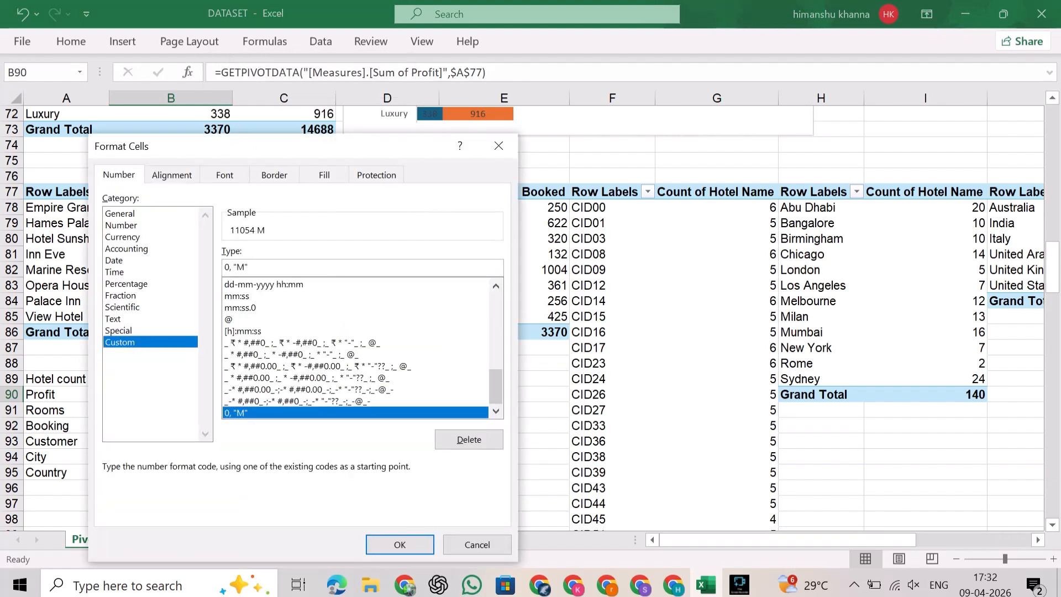
type("00,")
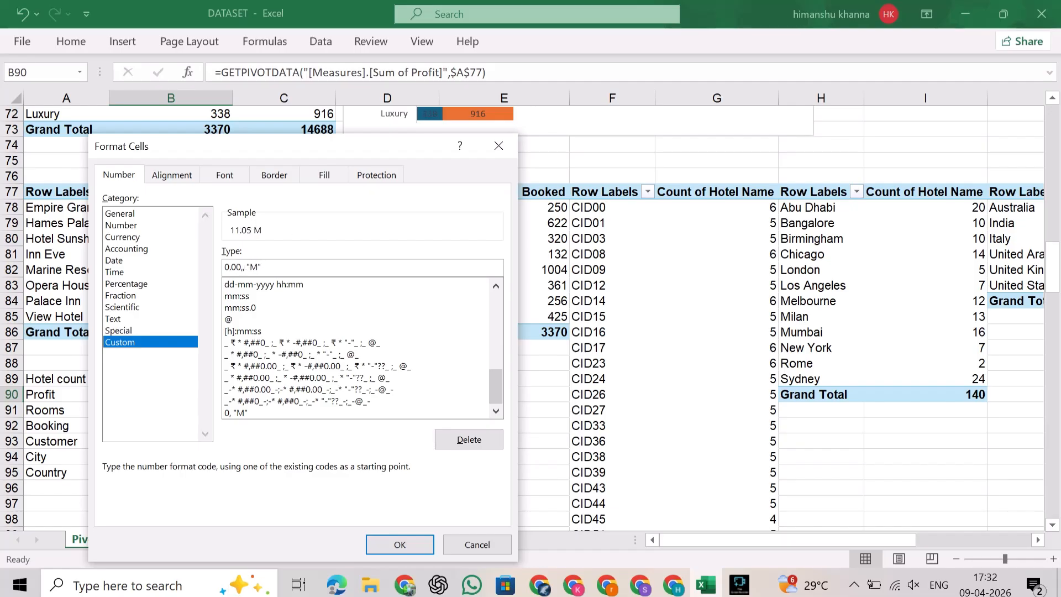
left_click(400, 544)
- Try showing the Profit value in B90 without decimals and restore its two decimal places
left_click(70, 41)
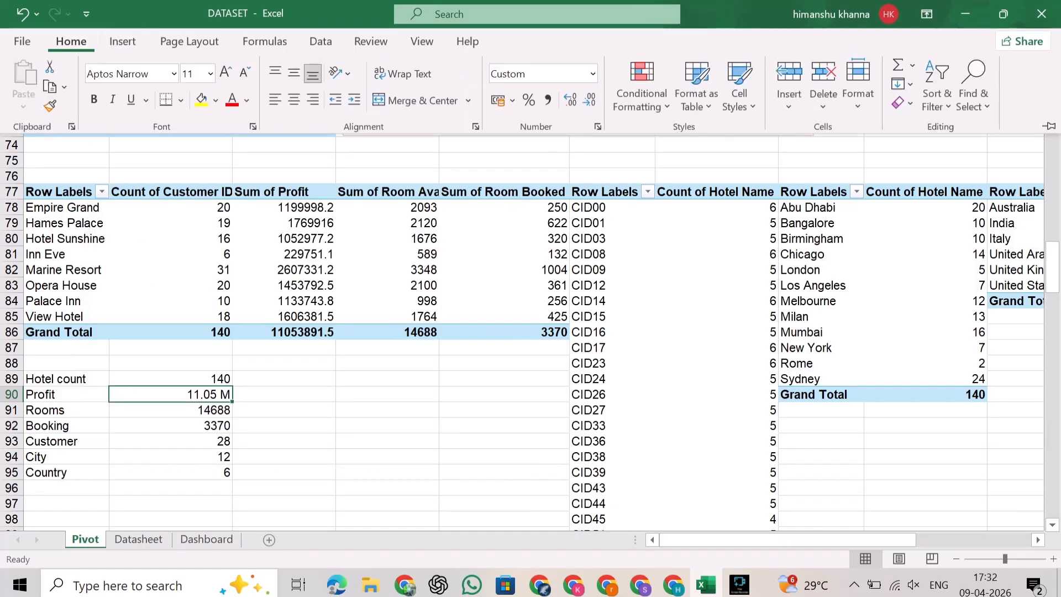
left_click(215, 410)
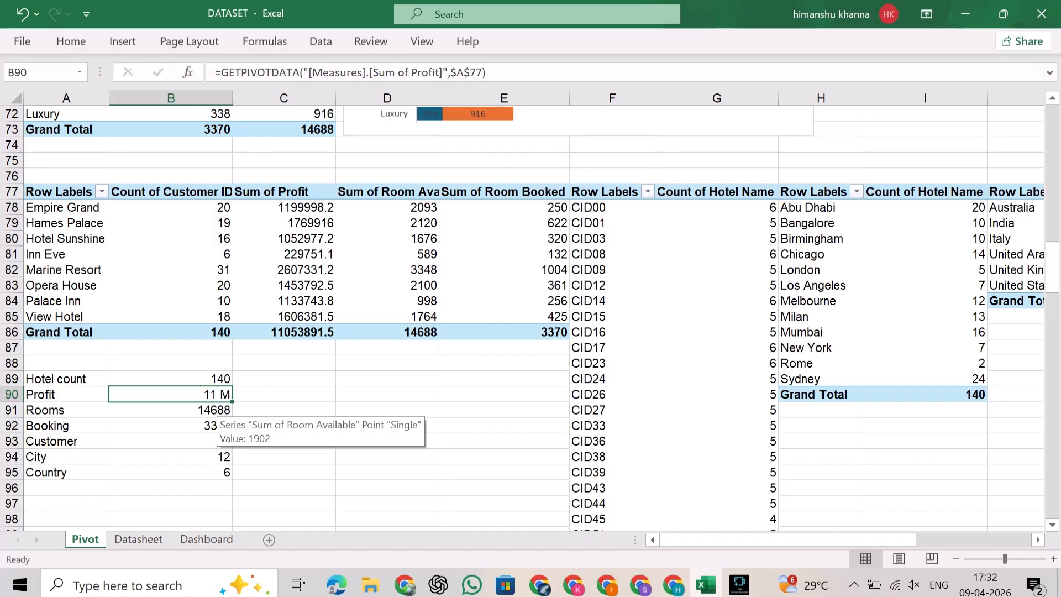
left_click(210, 426)
left_click(210, 394)
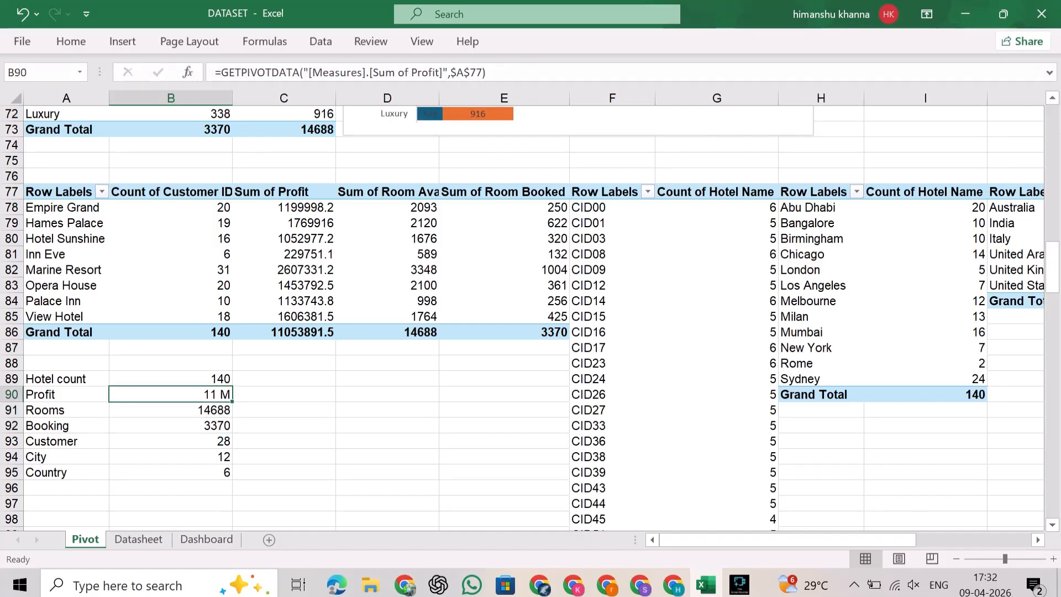
left_click(122, 41)
left_click(71, 42)
- Draw a text box in the first blue card of the Dashboard sheet and duplicate it so the two are stacked
scroll(375, 387, "down", 10)
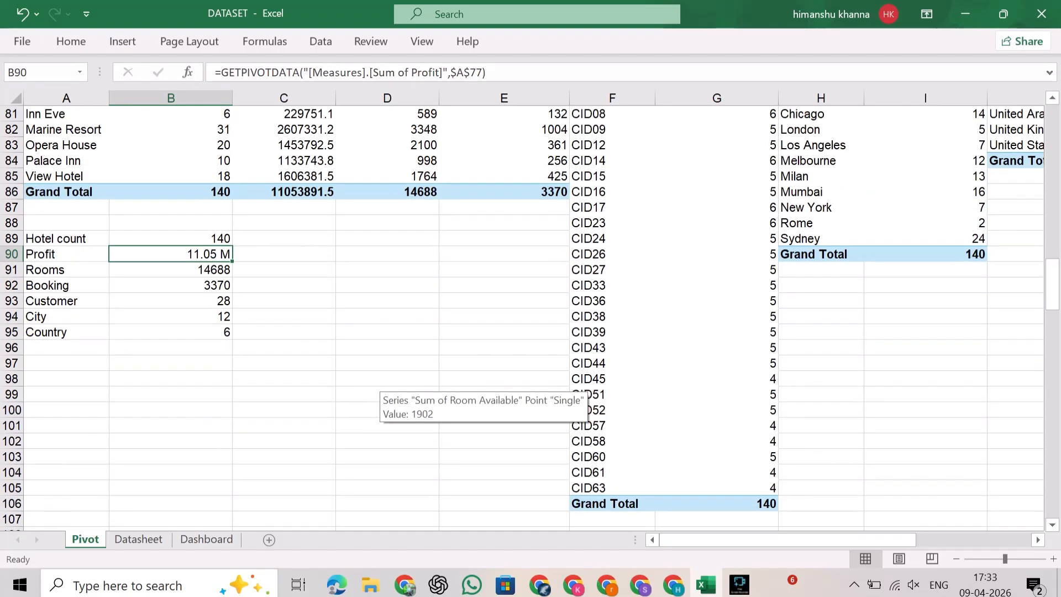
scroll(376, 387, "up", 20)
scroll(376, 332, "down", 5)
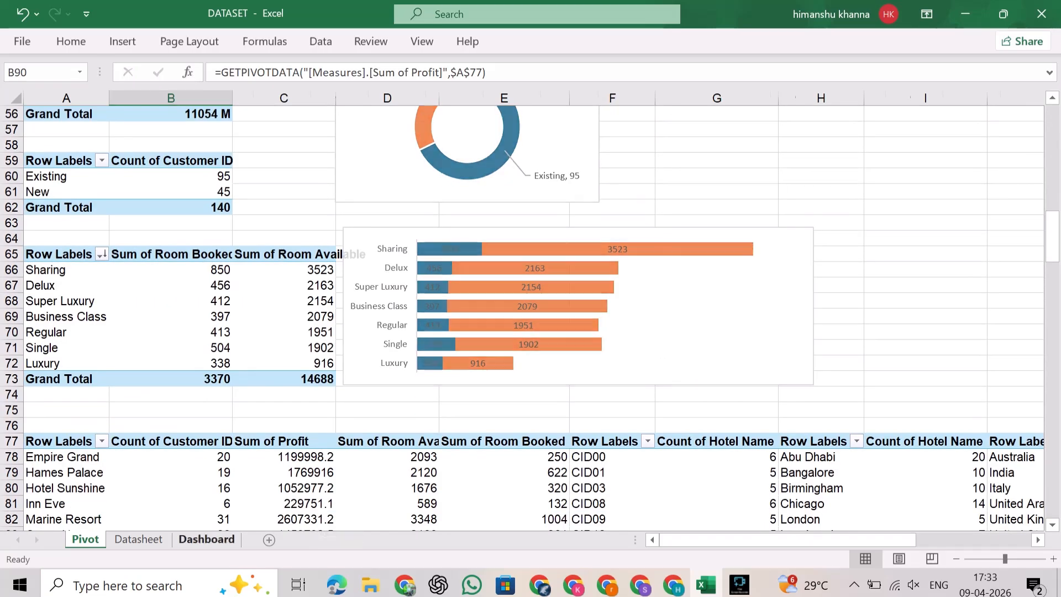
left_click(206, 539)
left_click(122, 41)
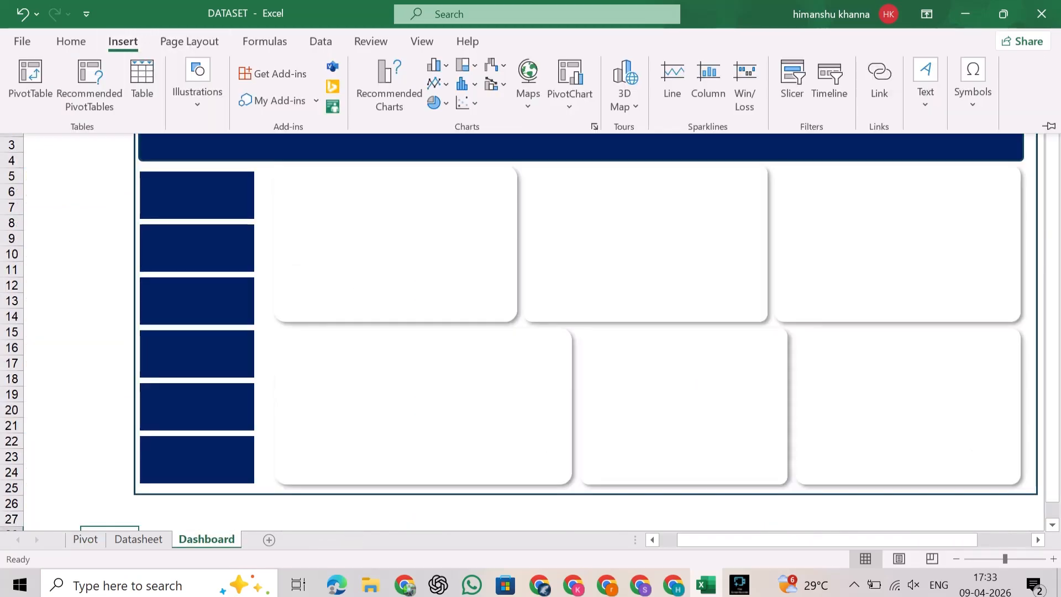
left_click(923, 90)
left_click(869, 160)
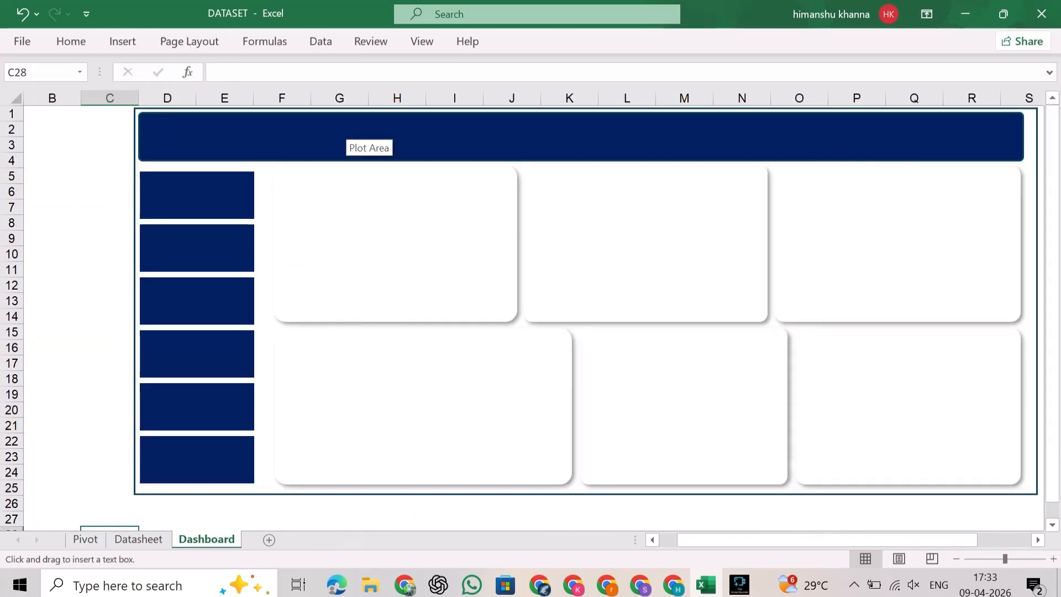
mouse_move(238, 192)
left_mouse_down()
mouse_move(247, 195)
mouse_move(219, 198)
left_mouse_up()
key("ctrl+d")
- Copy the pair of text boxes from the first blue card into each of the blue cards below it
left_click(212, 186, "ctrl")
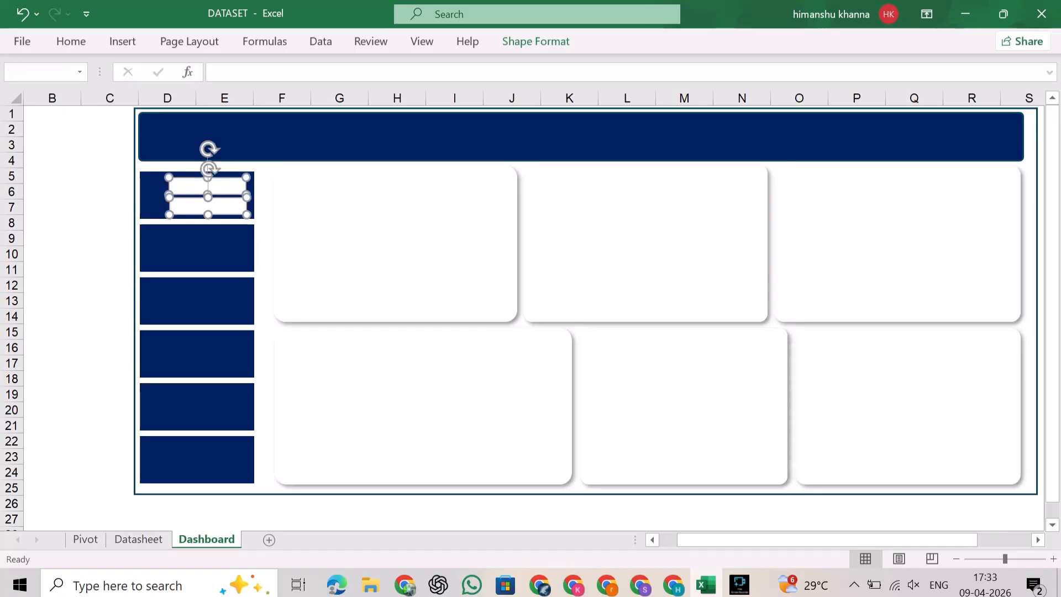
key("ctrl+c")
left_click(204, 248)
key("ctrl+v")
left_click(204, 301)
key("ctrl+v")
left_click(205, 354)
key("ctrl+v")
left_click(204, 407)
key("ctrl+v")
left_click(204, 460)
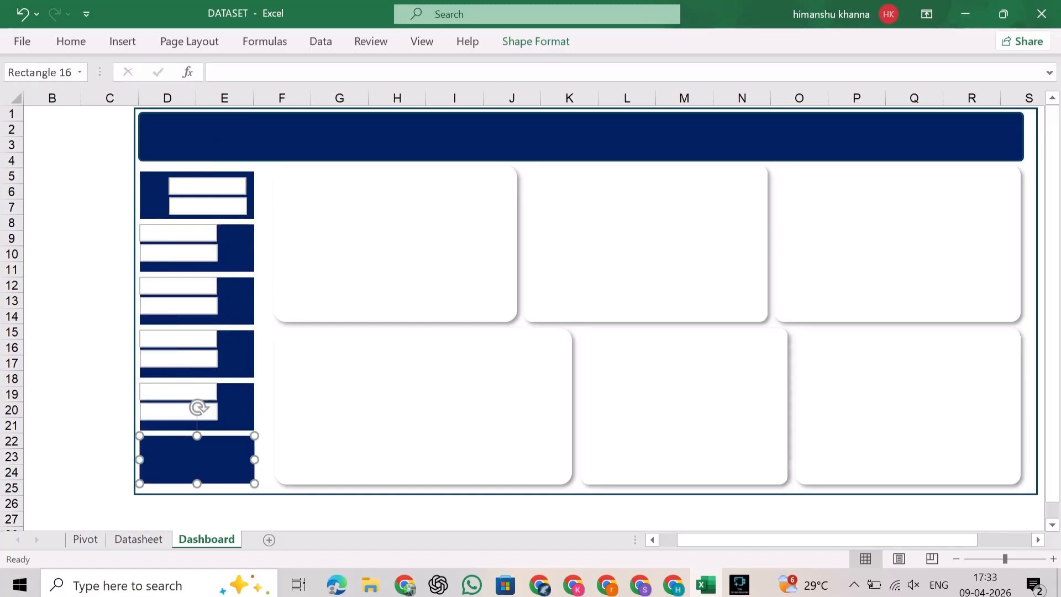
- Paste a pair of text boxes into the right part of the last card and shift the fifth card's pair right to match
key("ctrl+v")
left_click_drag(205, 456, 238, 458)
left_click(178, 392)
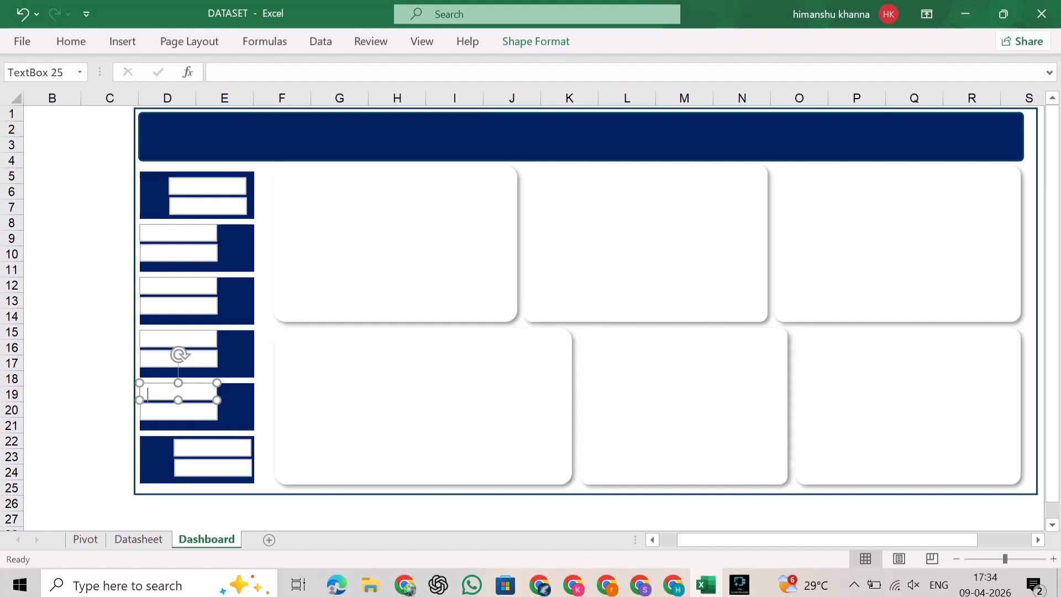
left_click_drag(178, 391, 205, 413)
- Shift the text box pairs in the second, third and fourth cards to the right part of their cards
left_click(179, 339)
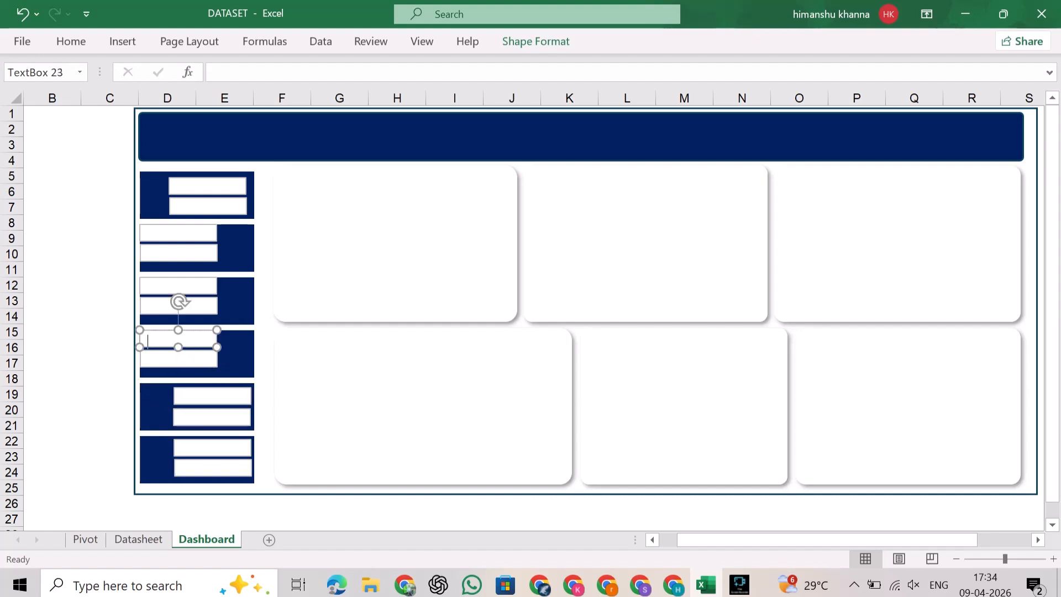
left_click(179, 350)
left_click_drag(179, 358, 213, 343)
left_click(178, 306)
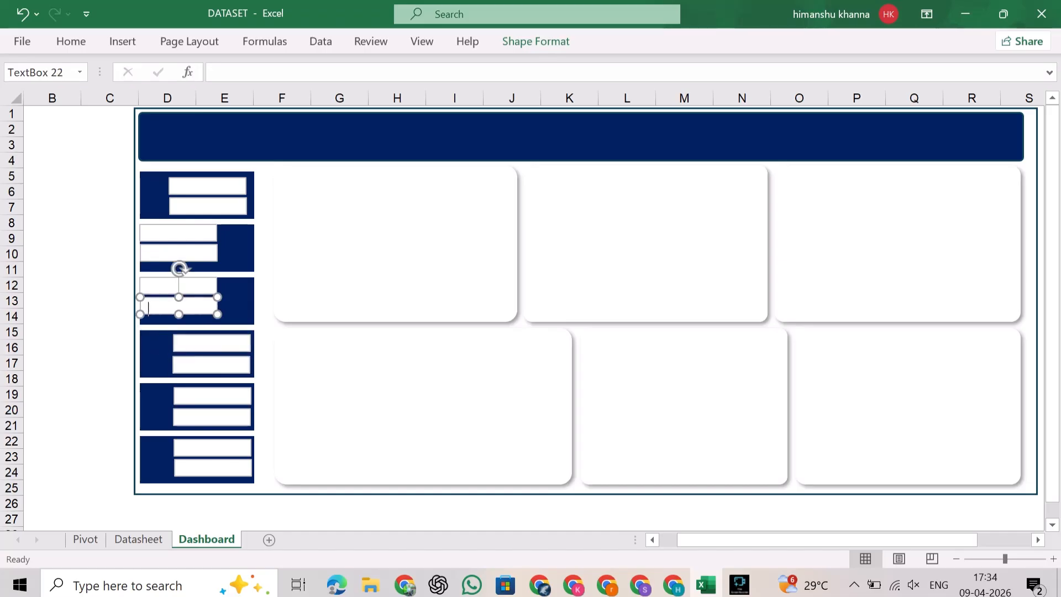
left_click_drag(178, 305, 210, 288)
left_click(177, 285)
mouse_move(205, 255)
left_mouse_down()
mouse_move(195, 237)
mouse_move(211, 237)
left_mouse_up()
left_click(109, 238)
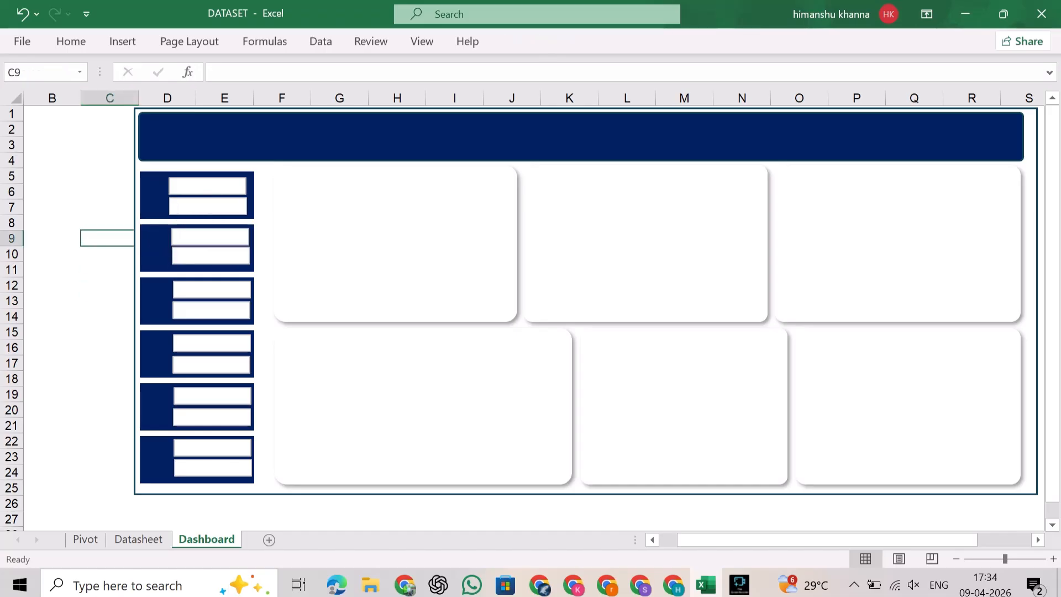
- Label the upper text boxes of the six cards Hotel Count, Profit, Rooms, Booking, Customers and Country
left_click(207, 186)
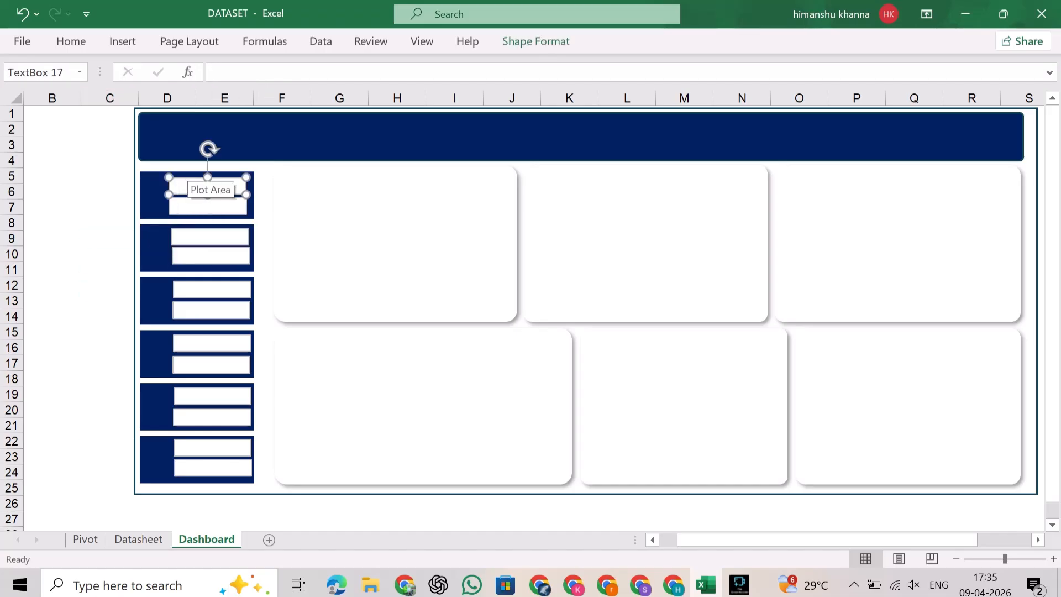
left_click(109, 207)
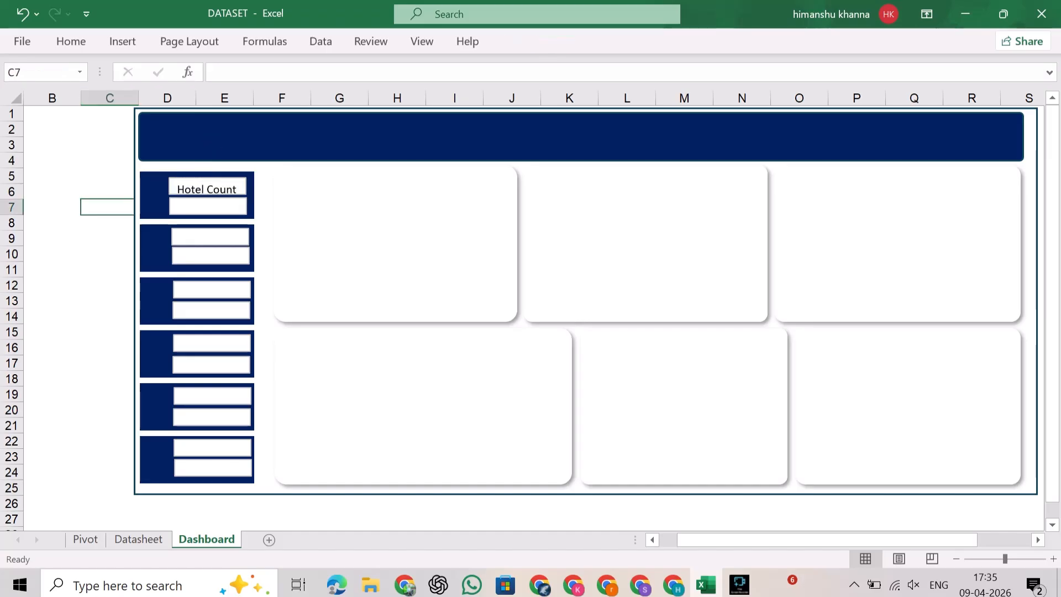
left_click(207, 190)
left_click(180, 239)
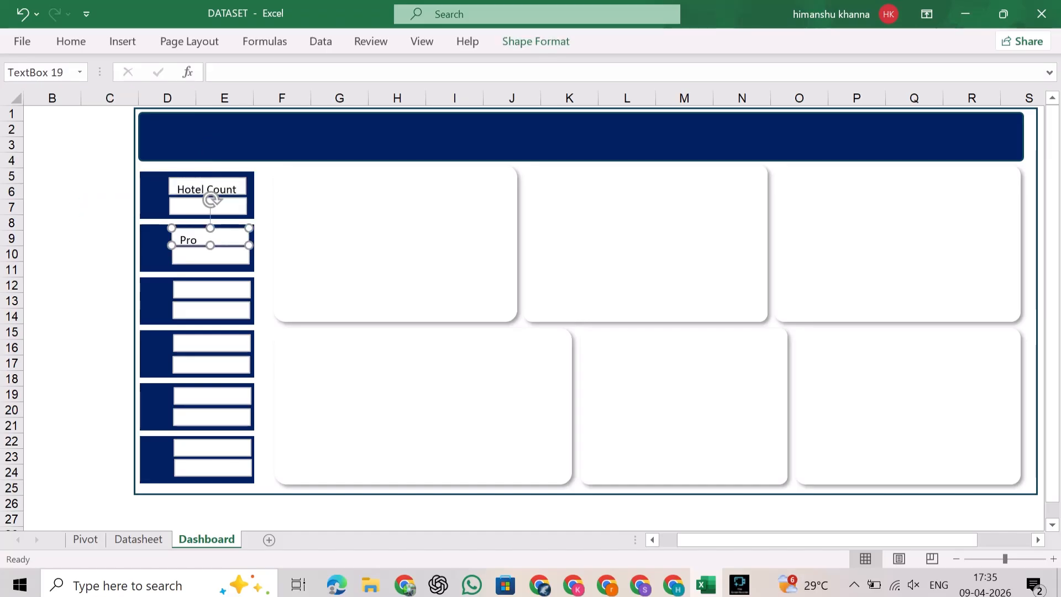
left_click(182, 291)
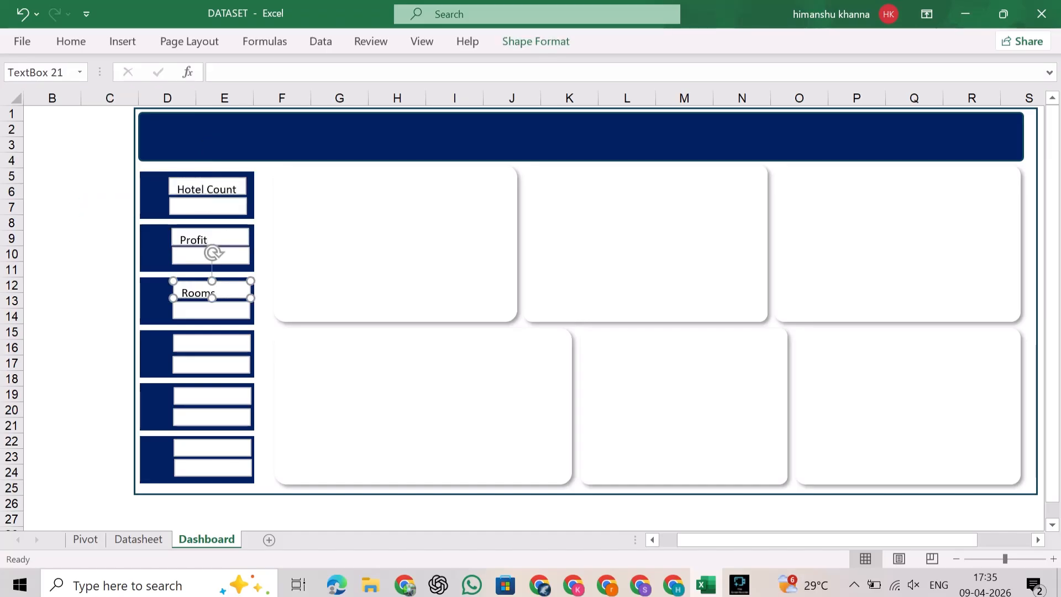
left_click(186, 343)
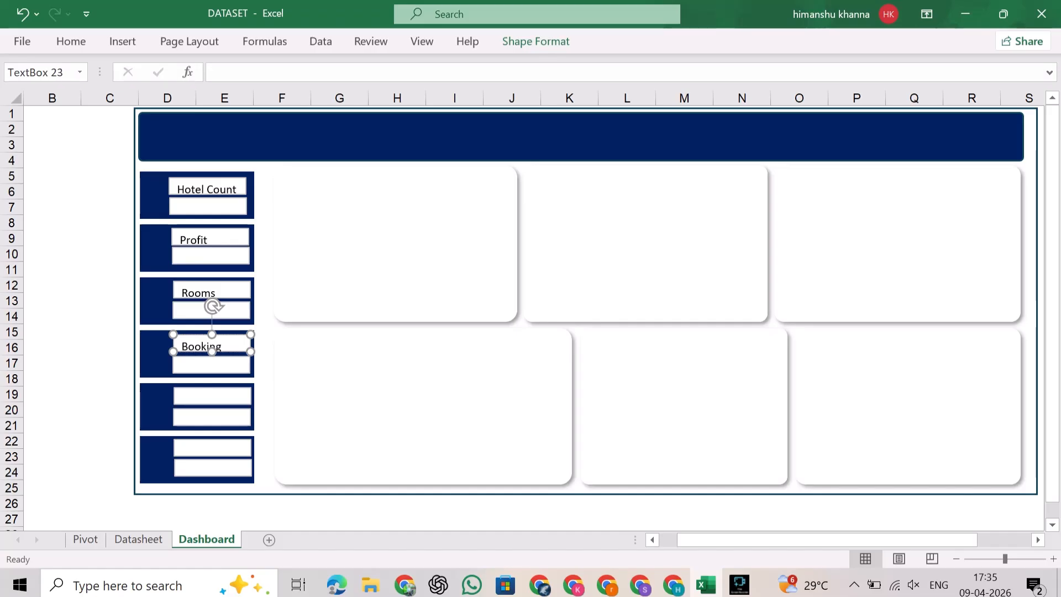
left_click(191, 396)
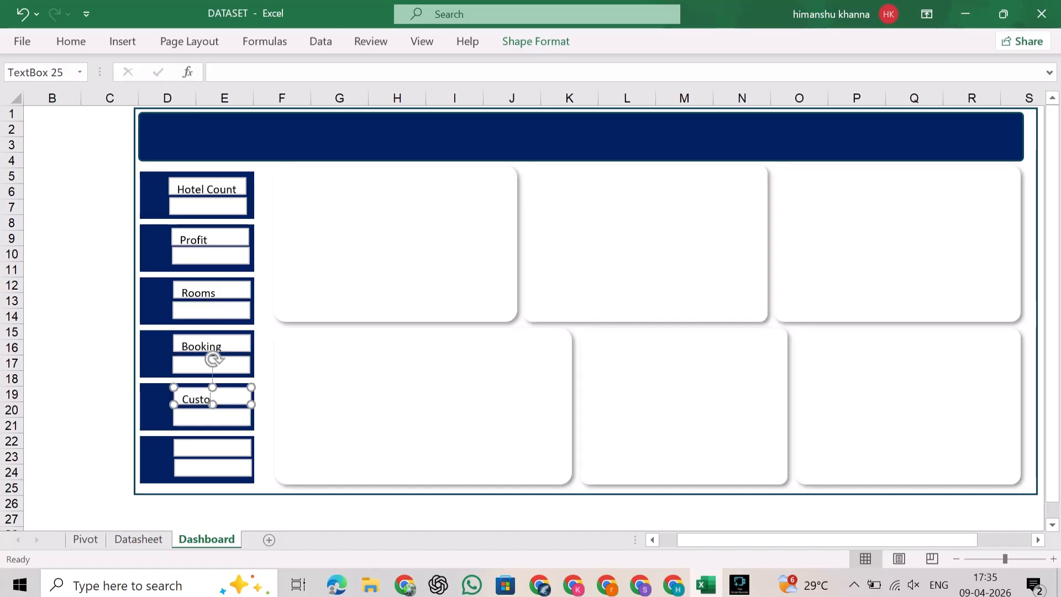
left_click(190, 449)
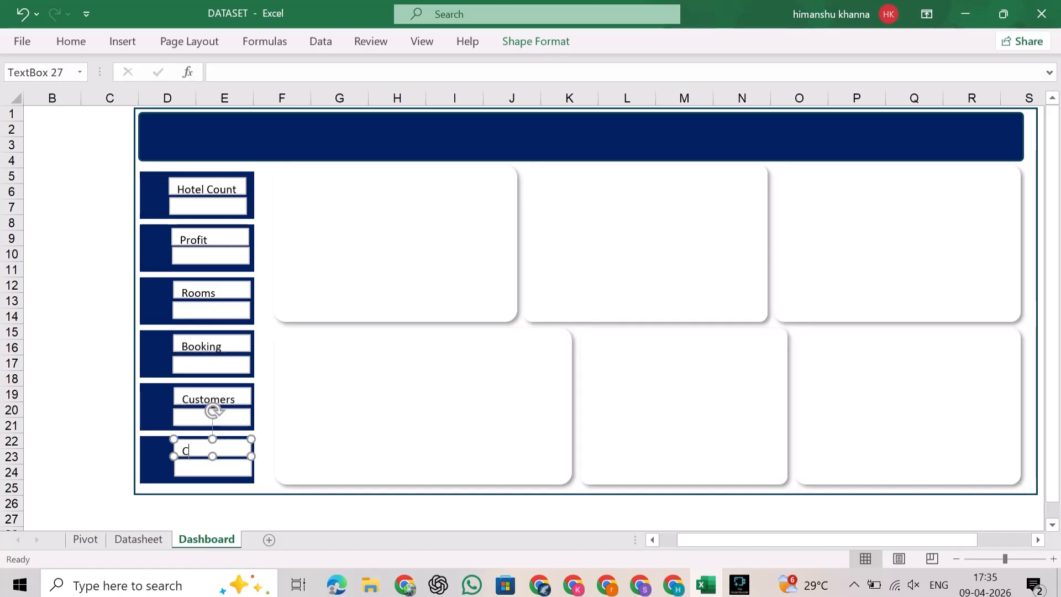
left_click(53, 316)
left_click(207, 188)
left_click(108, 222)
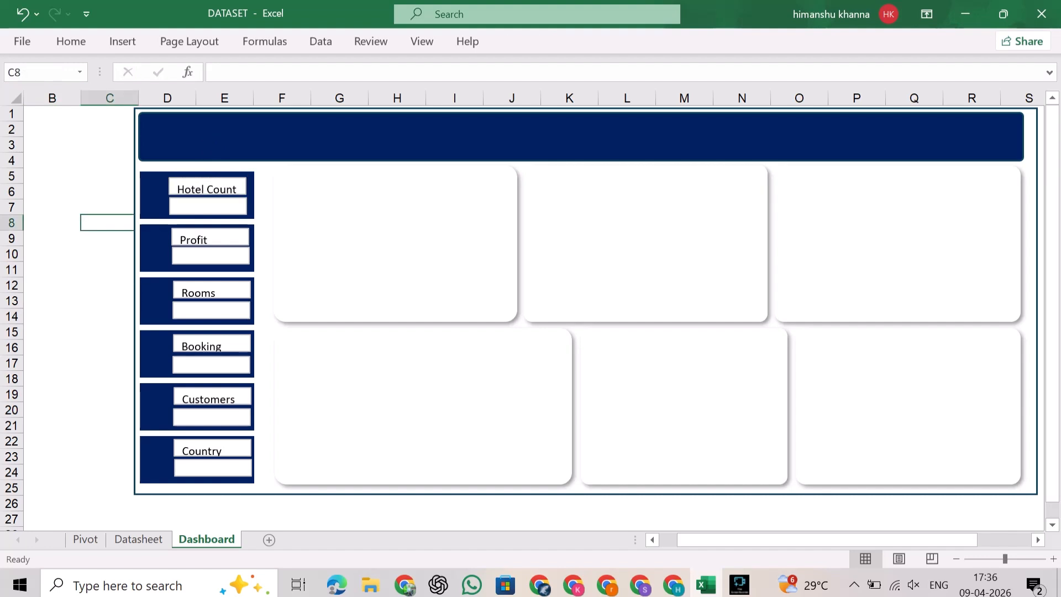
- Middle-align the Hotel Count label vertically, and centre the Profit and Rooms labels both vertically and horizontally
key("ctrl+1")
left_click(986, 488)
key("ctrl+F1")
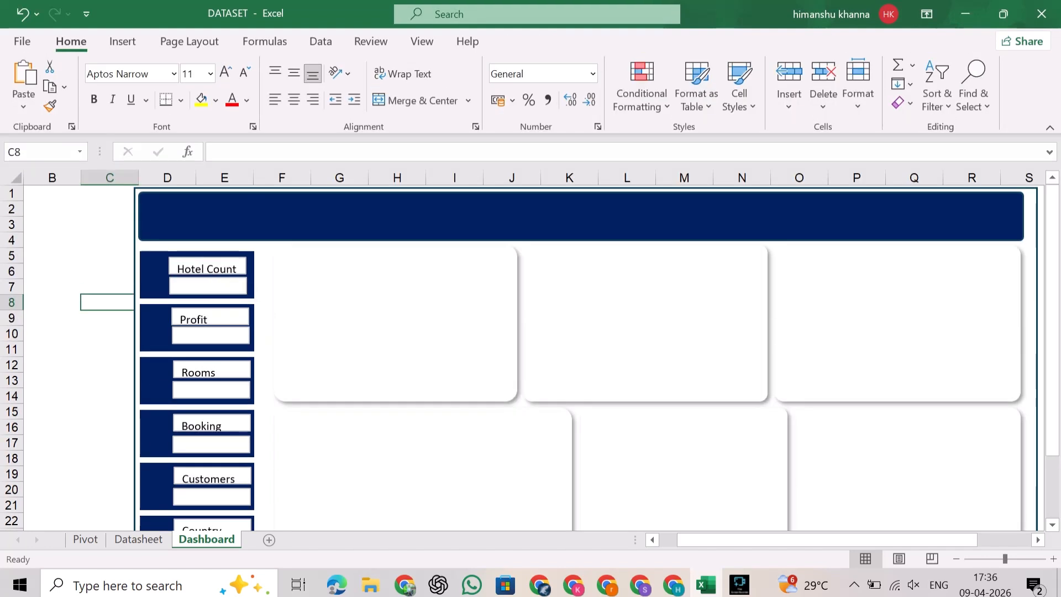
left_click(206, 269)
left_click(294, 73)
left_click(211, 317)
left_click(294, 73)
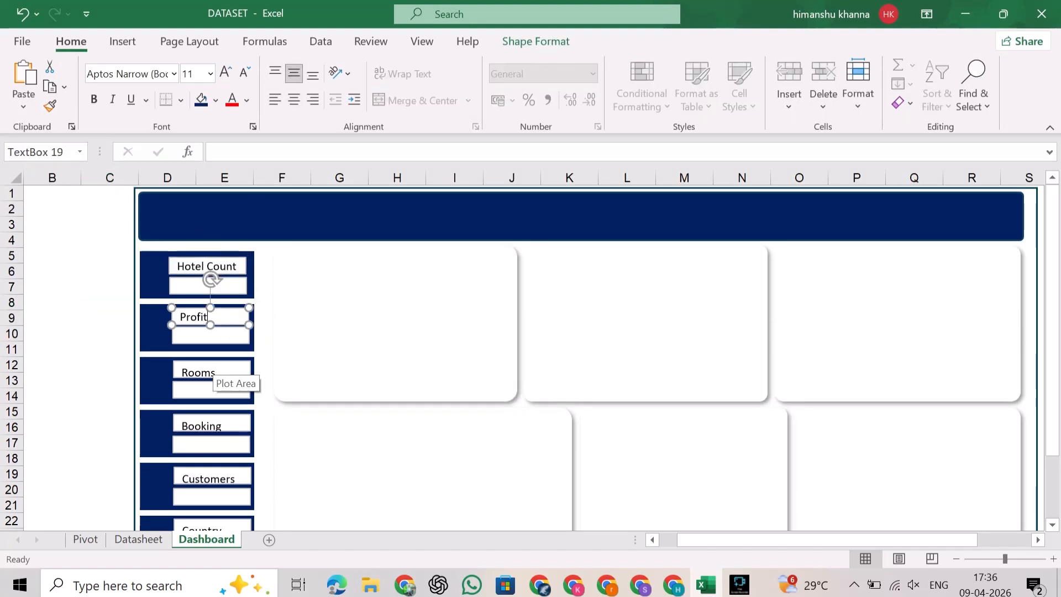
left_click(294, 100)
left_click(213, 371)
left_click(294, 73)
left_click(294, 100)
- Centre the Booking, Customers and Country labels vertically and horizontally, and centre the Hotel Count label horizontally
left_click(216, 425)
left_click(294, 73)
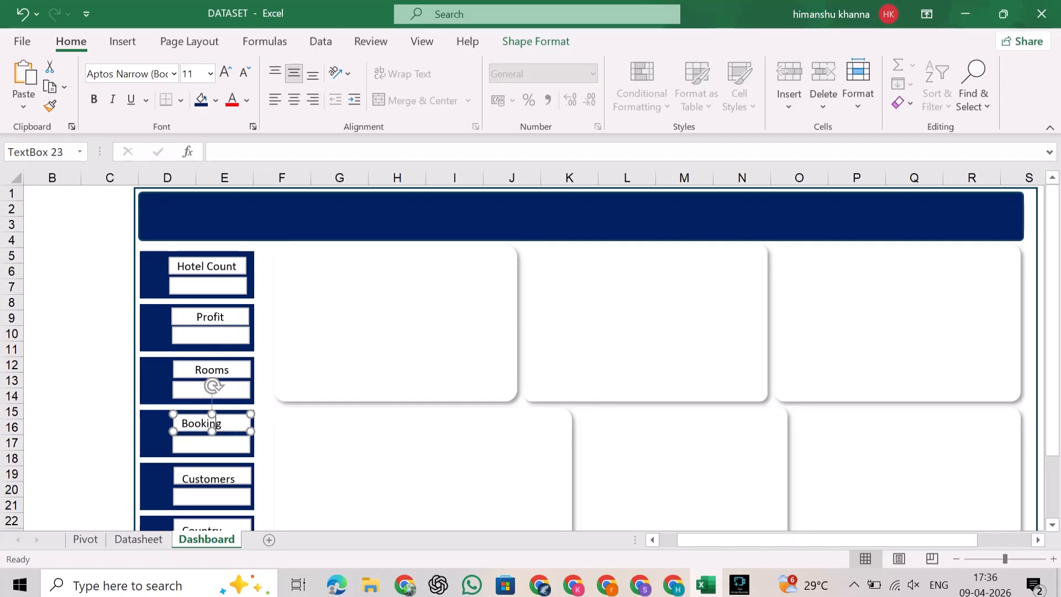
left_click(221, 266)
left_click(294, 100)
left_click(226, 478)
left_click(294, 73)
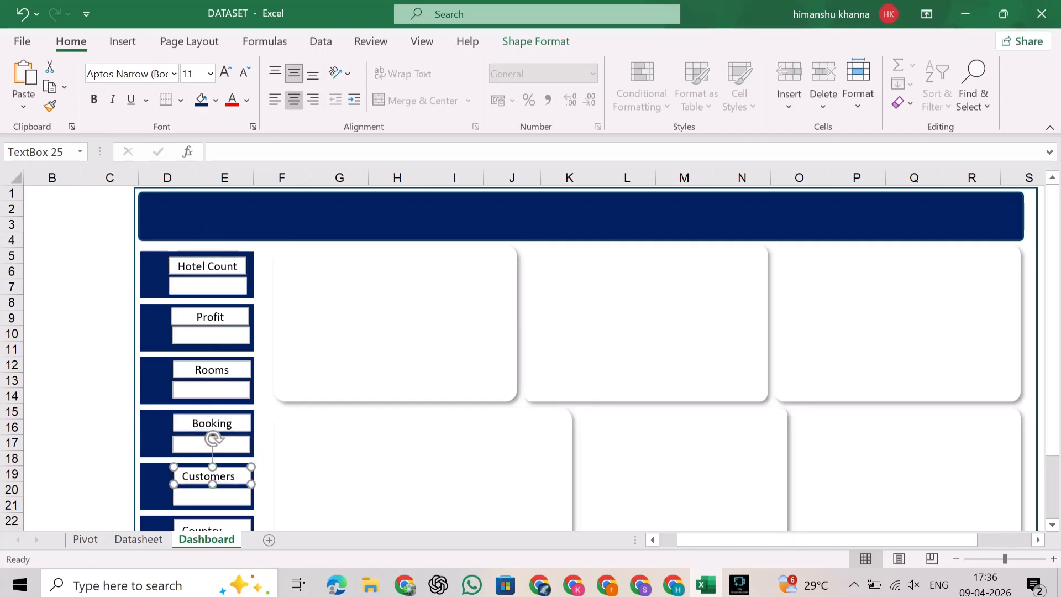
left_click(294, 100)
scroll(235, 487, "down", 3)
left_click(214, 390)
left_click(294, 73)
left_click(294, 100)
scroll(105, 259, "up", 3)
left_click(105, 260)
- Link the empty text box under Hotel Count to cell B89 of the Pivot sheet
left_click(205, 286)
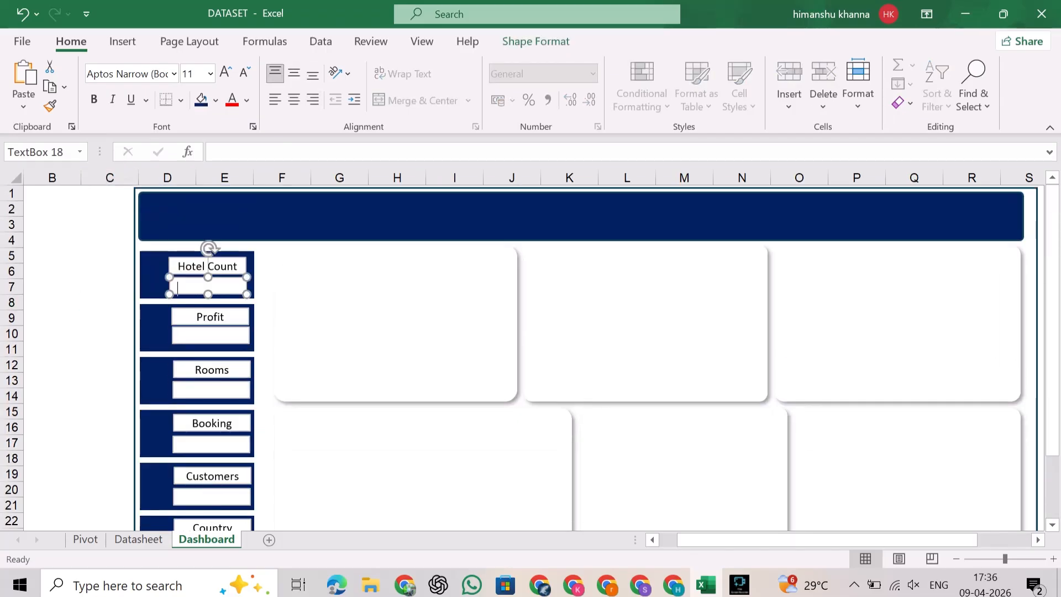
left_click(266, 152)
type("=")
left_click(85, 540)
scroll(171, 331, "down", 4)
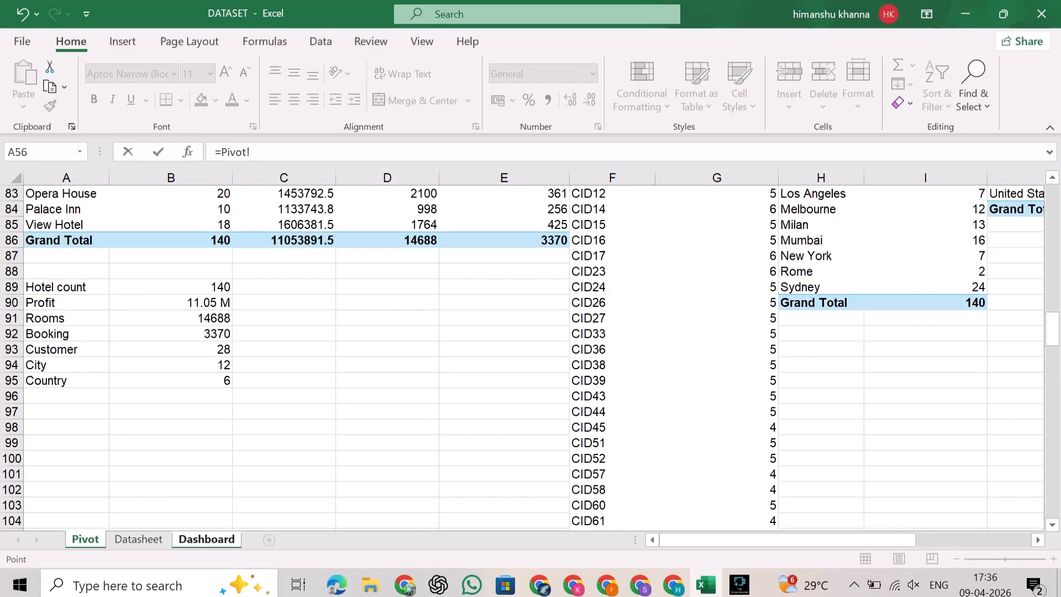
left_click(183, 286)
key("Return")
- Link the empty text box under Profit to cell B90 of the Pivot sheet
left_click(209, 335)
left_click(265, 152)
type("=")
left_click(85, 539)
left_click(183, 302)
key("Return")
- Link the empty text box under Rooms to cell B91 of the Pivot sheet
left_click(212, 389)
type("=")
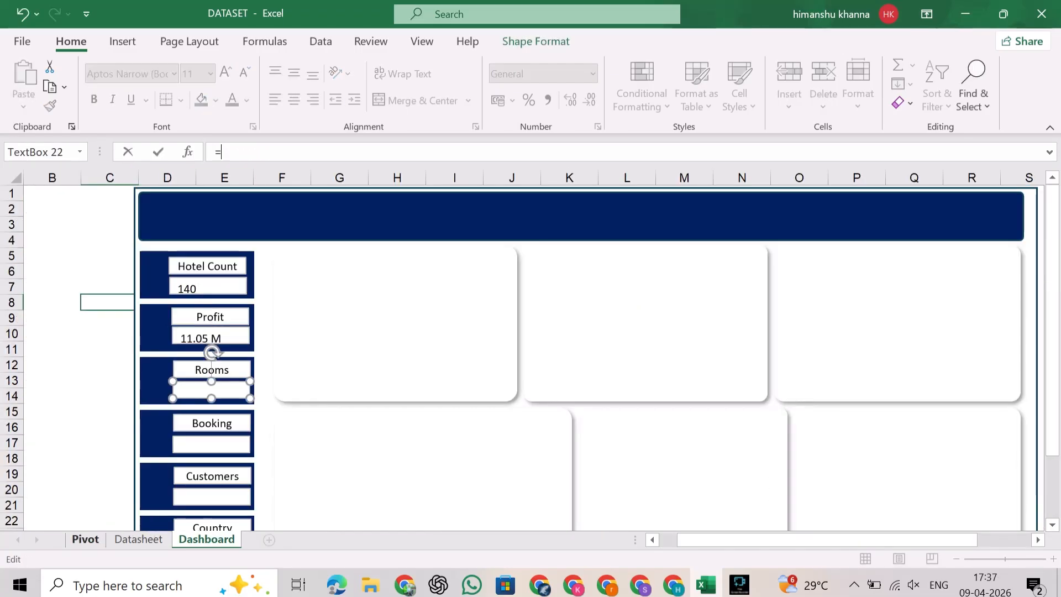
left_click(85, 539)
left_click(182, 317)
key("Return")
- Link the empty text box under Booking to cell B92 of the Pivot sheet
left_click(211, 442)
type("=")
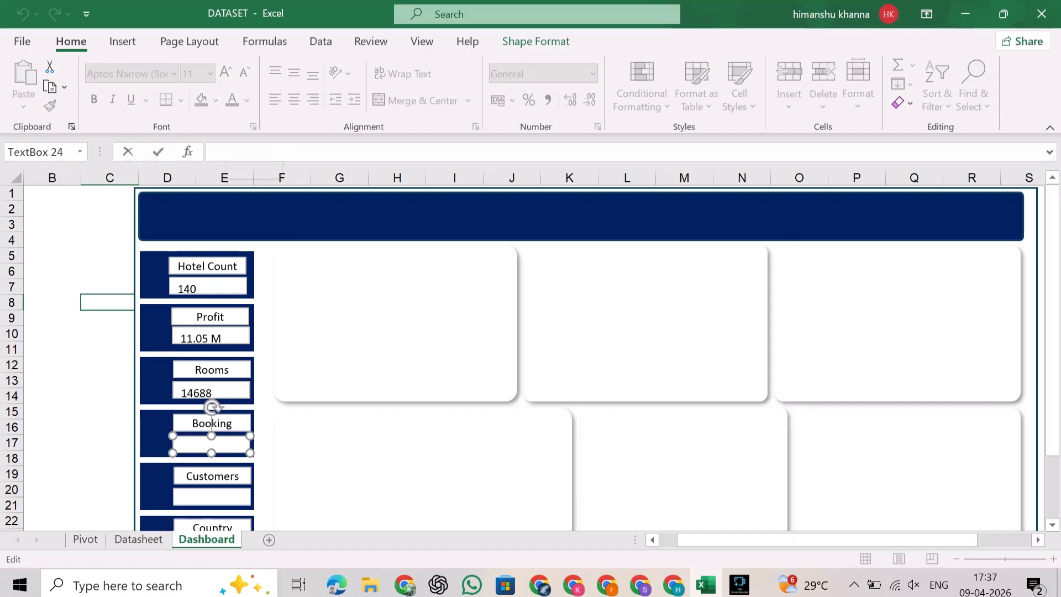
left_click(85, 540)
left_click(183, 334)
key("Return")
- Link the empty text box under Customers to cell B93 of the Pivot sheet
left_click(211, 497)
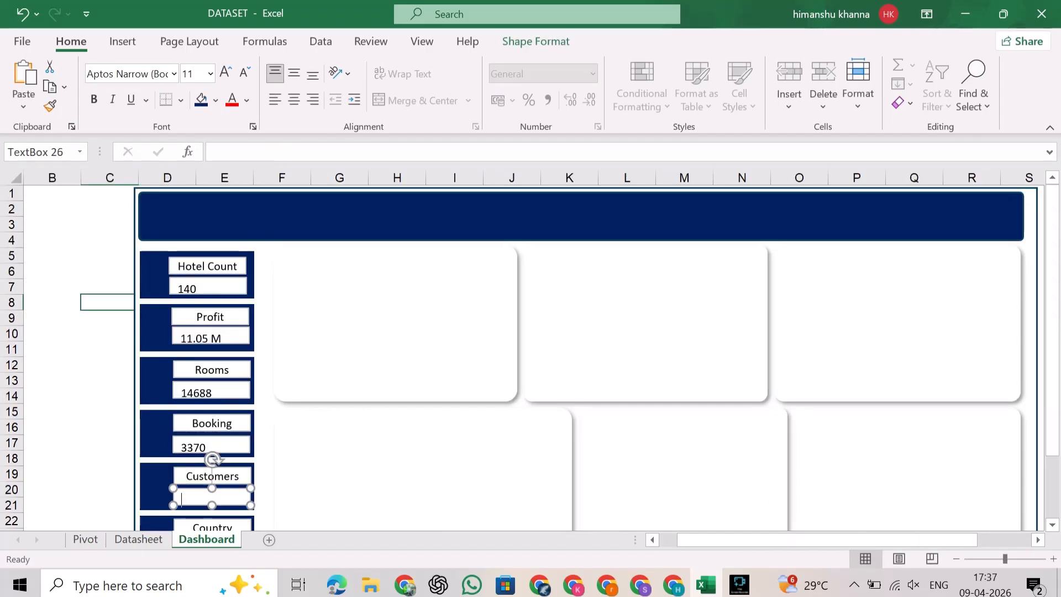
left_click(263, 152)
type("=")
left_click(85, 540)
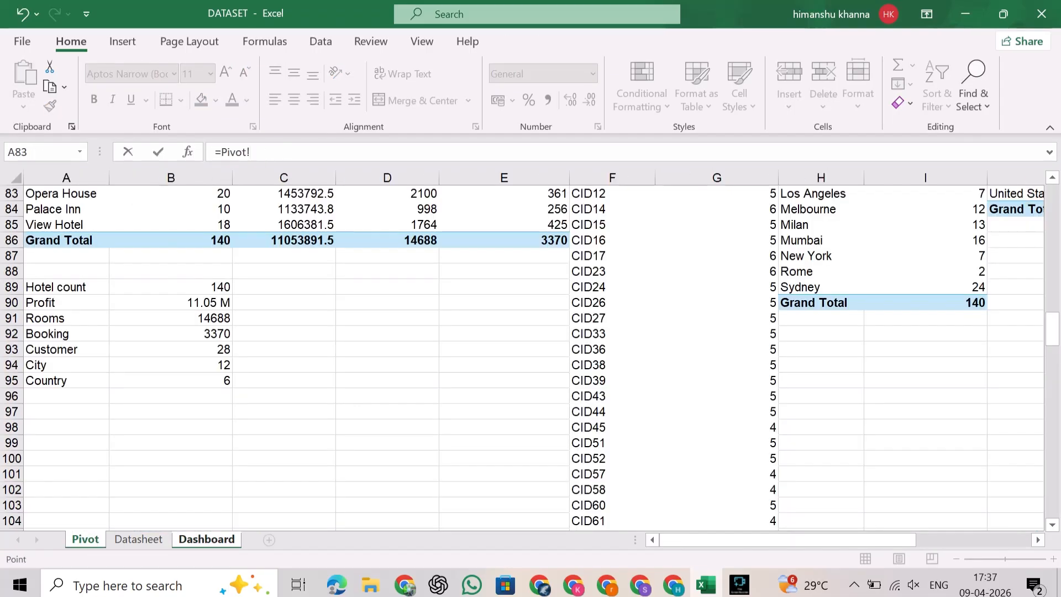
left_click(182, 349)
key("Return")
- Link the empty text box under Country to cell B95 of the Pivot sheet
scroll(212, 409, "down", 3)
left_click(213, 409)
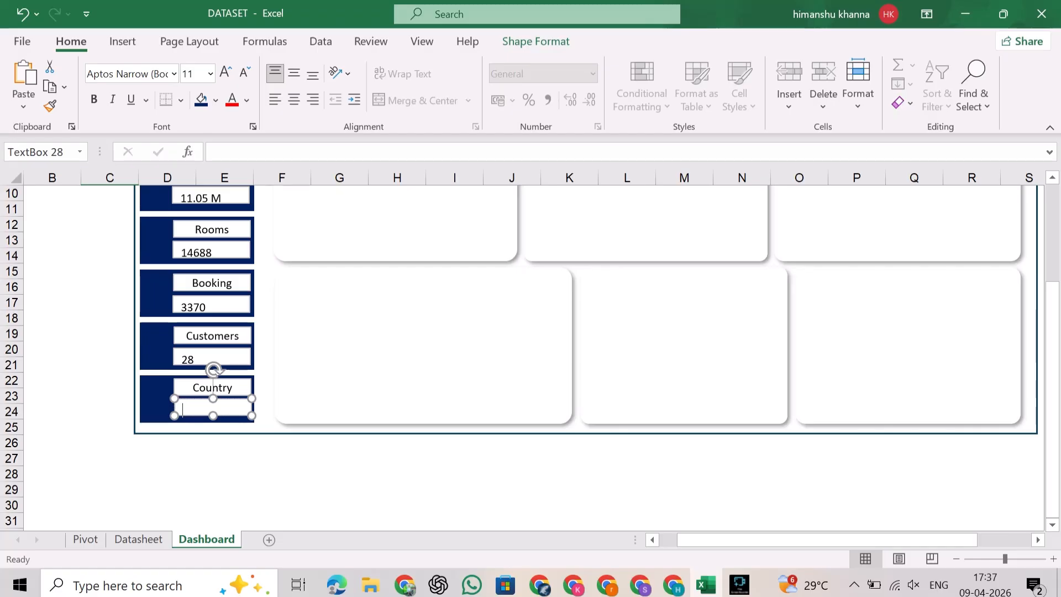
left_click(262, 152)
type("=")
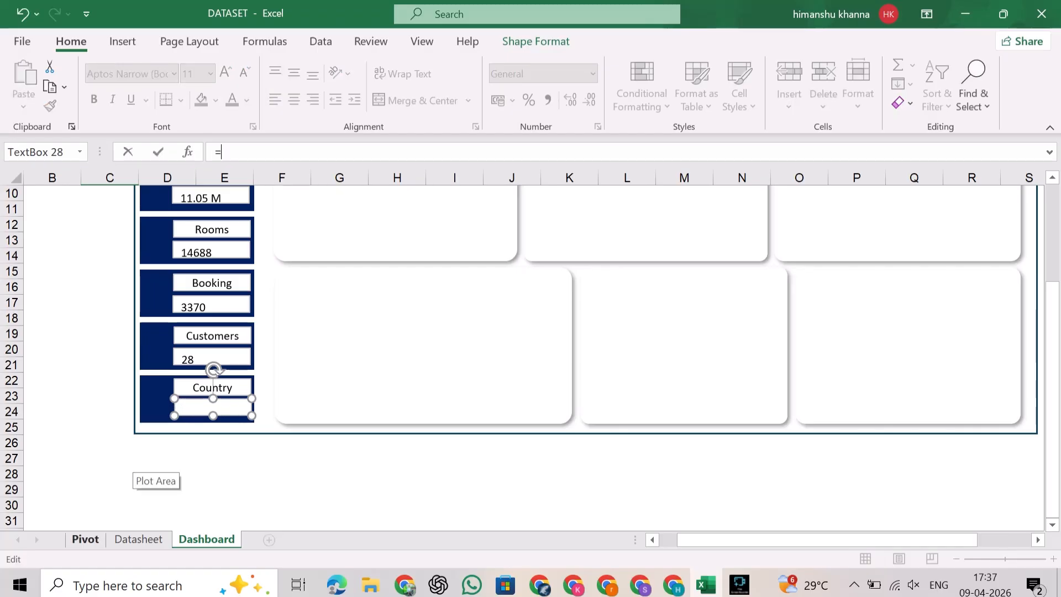
left_click(85, 540)
left_click(182, 380)
key("Return")
key("Escape")
scroll(586, 353, "up", 2)
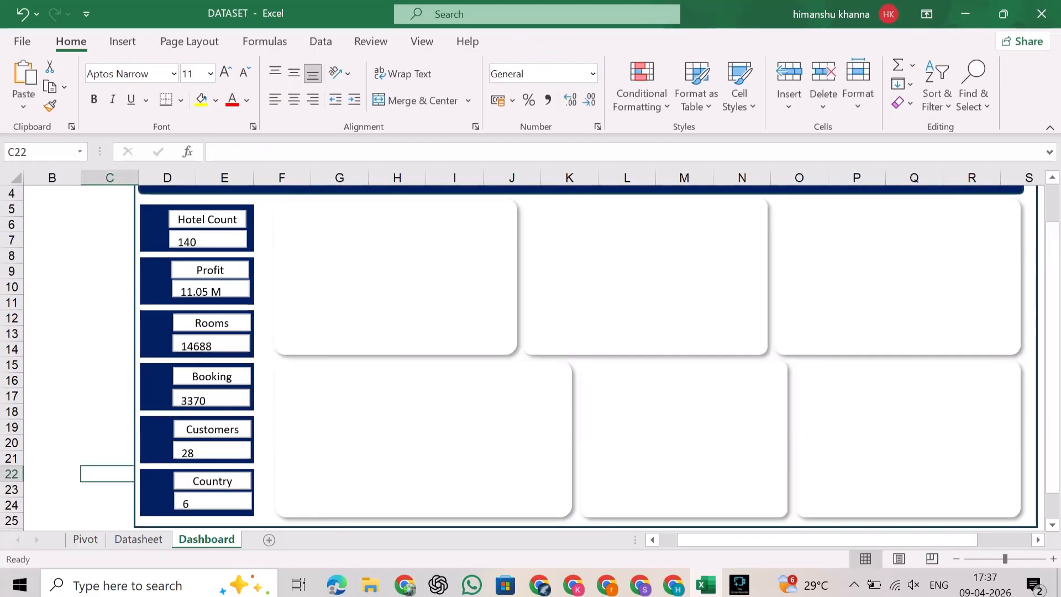
- Select all six KPI cards together with their text boxes and nudge them slightly upward as a set
scroll(586, 354, "up", 1)
scroll(585, 353, "down", 1)
left_click(109, 271)
left_click(154, 228)
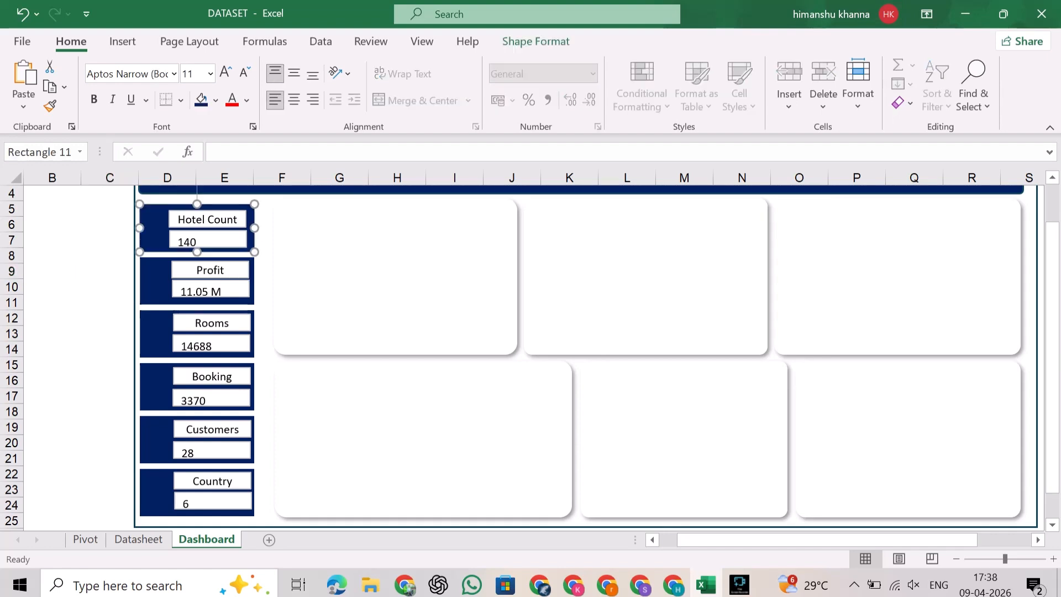
left_click(207, 220)
left_click(154, 229)
left_click(154, 280, "ctrl")
left_click(154, 334, "ctrl")
left_click(155, 386, "ctrl")
left_click(154, 493, "ctrl")
left_click(154, 492, "ctrl")
left_click(212, 481, "ctrl")
left_click(213, 501, "ctrl")
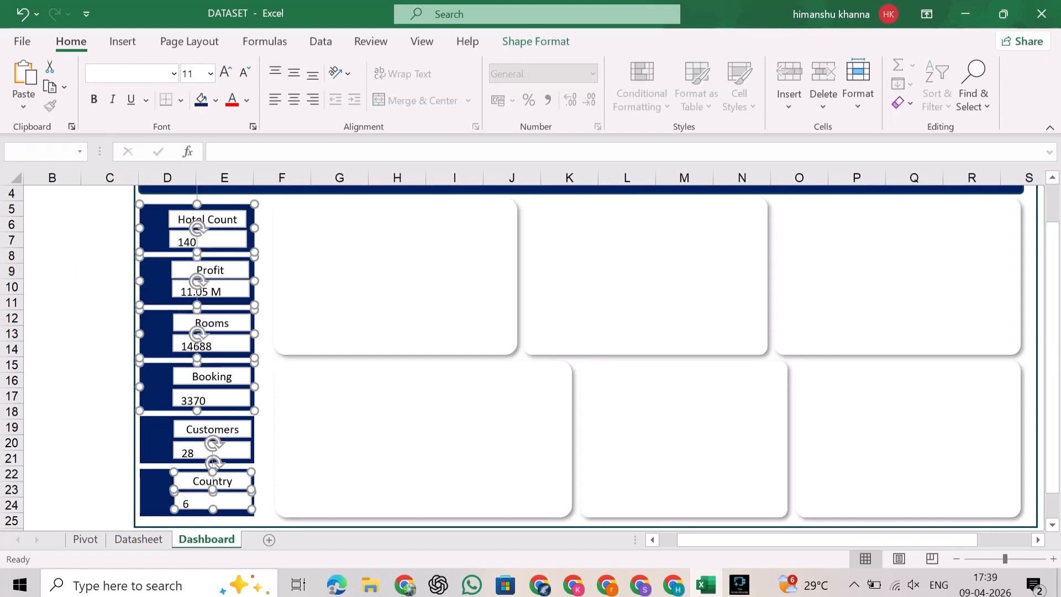
left_click(154, 492, "ctrl")
left_click(212, 450, "ctrl")
left_click(212, 398, "ctrl")
left_click(212, 376, "ctrl")
left_click(154, 440, "ctrl")
left_click(212, 322, "ctrl")
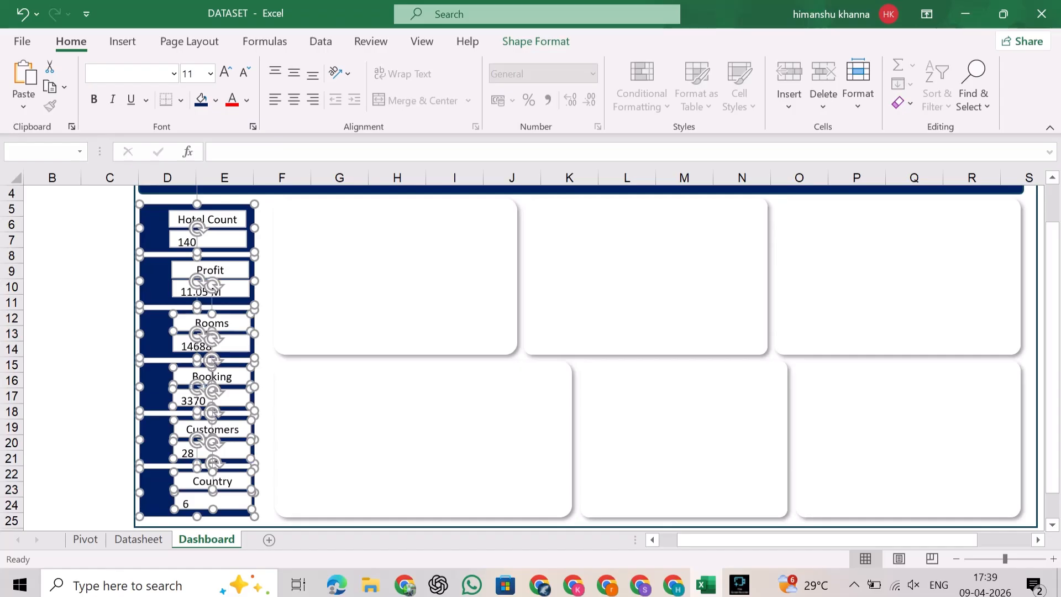
left_click(212, 343, "ctrl")
left_click(211, 289, "ctrl")
left_click(210, 269, "ctrl")
left_click(208, 239, "ctrl")
key("Up")
key("Up")
key("Up")
key("Up")
key("Up")
key("Up")
key("Up")
key("Up")
key("Up")
key("Up")
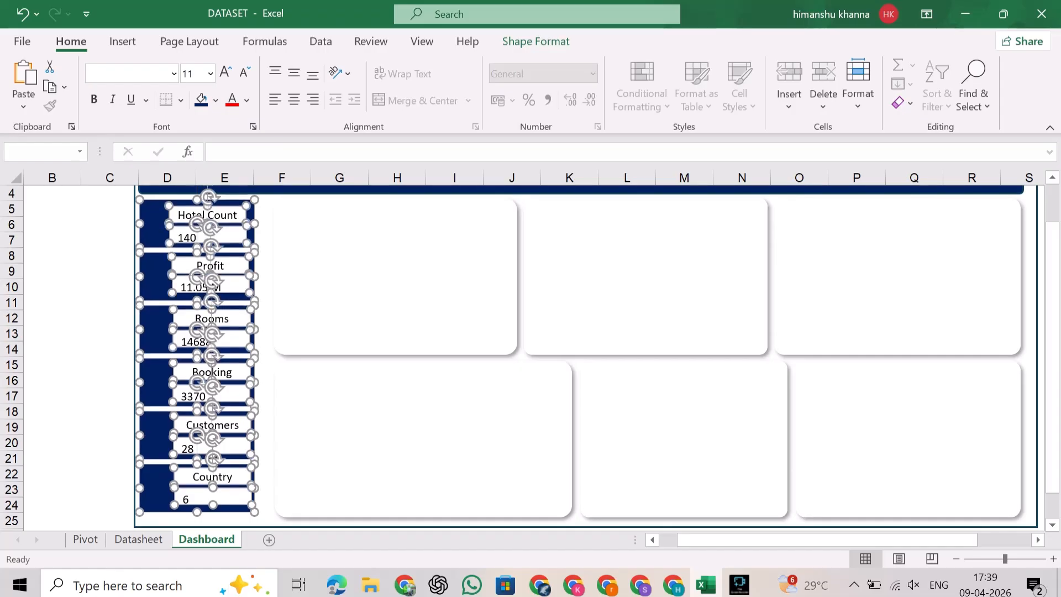
left_click(52, 411)
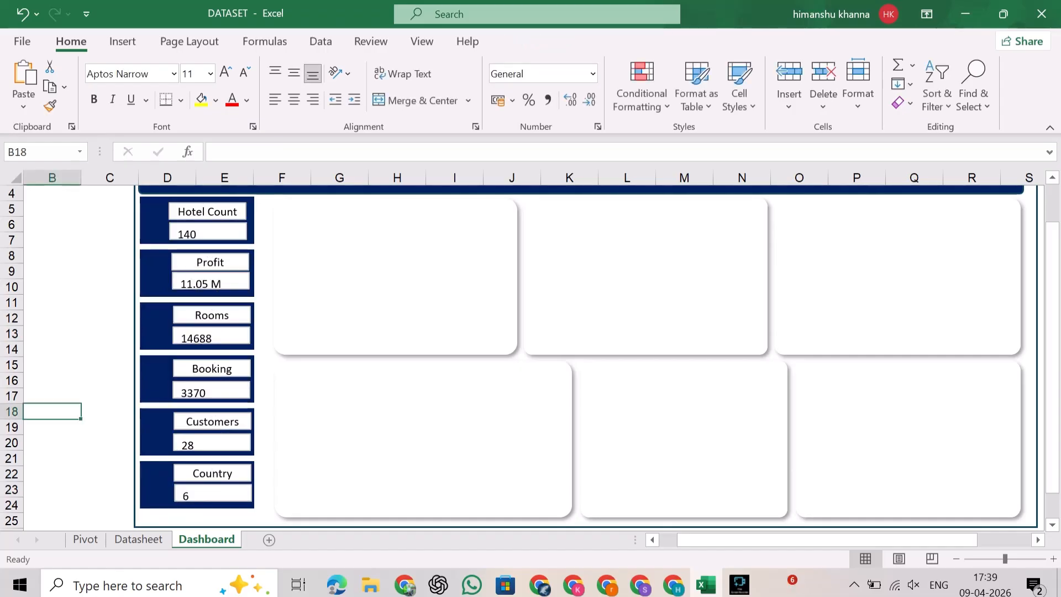
- Extend the lower edge of the dashboard's outer frame down to row 27
scroll(594, 514, "down", 2)
left_click(591, 433)
left_click_drag(586, 433, 585, 460)
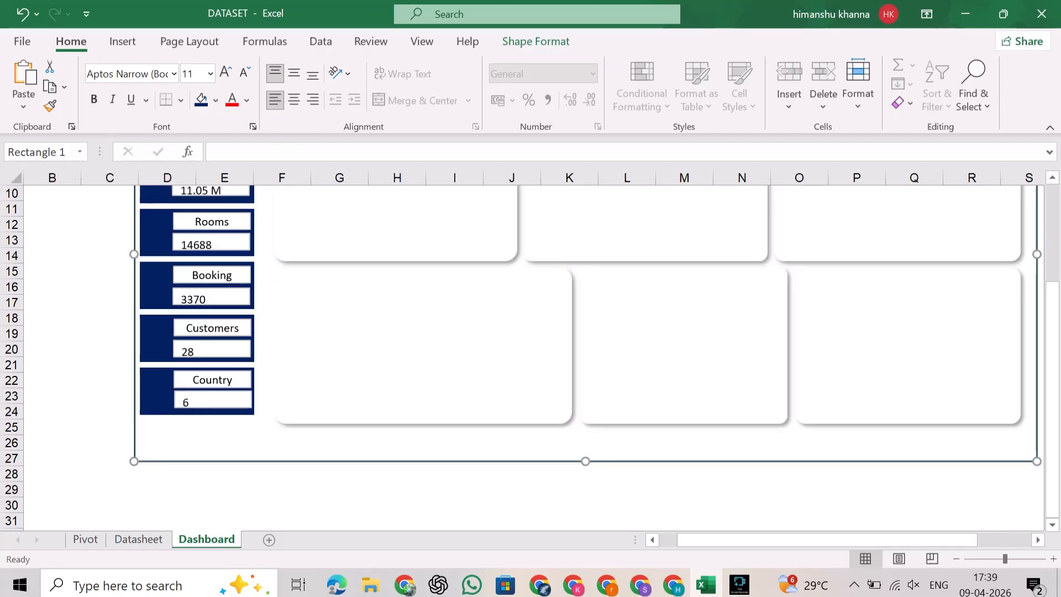
- Place a copy of the Country card directly beneath it and extend the outer frame downward to enclose the copy
left_click(155, 391)
left_click_drag(199, 386, 198, 439)
left_click(586, 460)
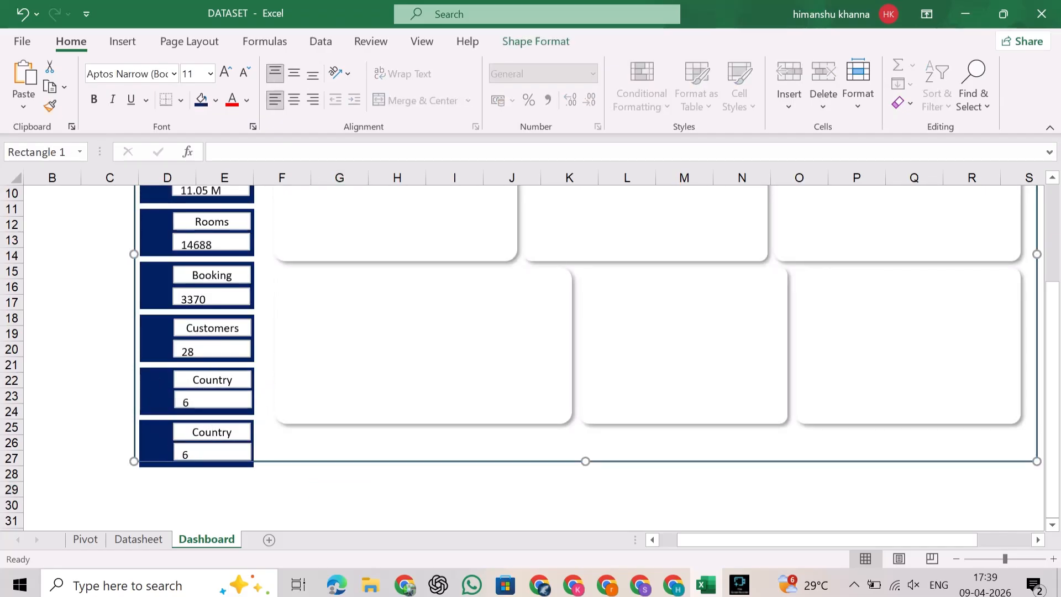
left_click_drag(585, 461, 585, 475)
left_click(454, 505)
- Select the three white chart panels of the lower row and nudge them down together by about one row
scroll(454, 386, "up", 2)
scroll(450, 331, "down", 1)
left_click(442, 260)
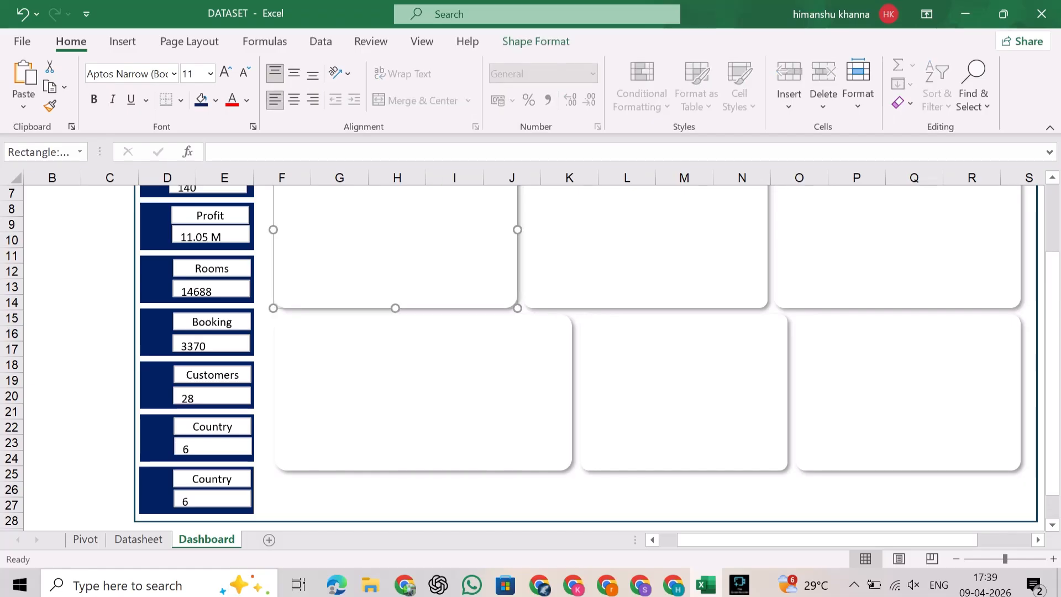
left_click(442, 370)
left_click(684, 386, "ctrl")
left_click(908, 387, "ctrl")
key("Down")
key("Down")
key("Down")
key("Down")
key("Down")
key("Down")
key("Down")
key("Down")
key("Down")
key("Down")
key("Down")
key("Down")
key("Down")
key("Down")
key("Down")
key("Down")
key("Down")
key("Down")
key("Down")
key("Down")
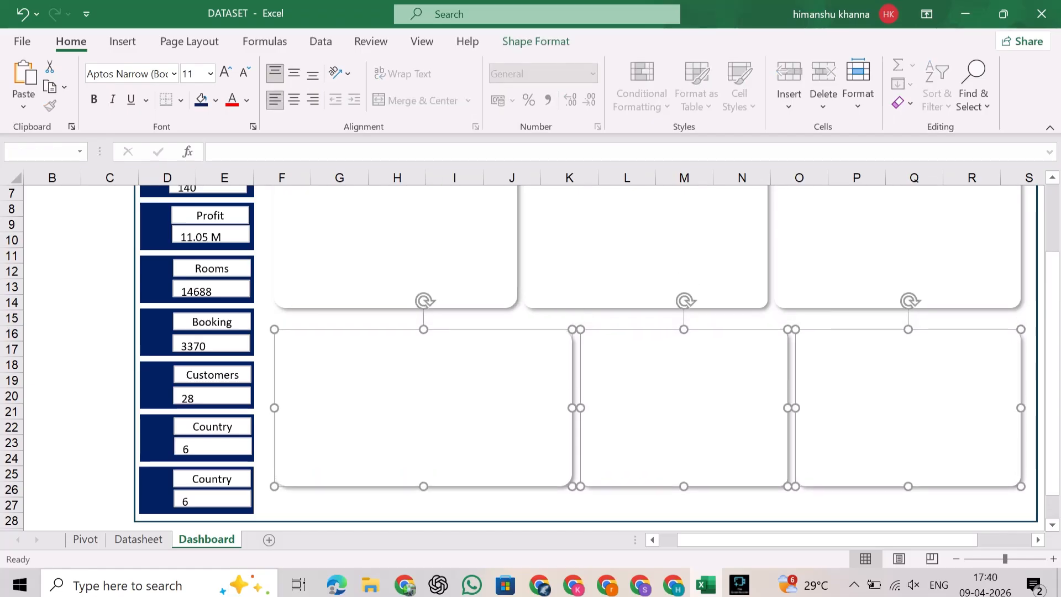
- Move the three lower-row chart panels further down to row 27 and stretch their upper edges slightly upward
key("Down")
key("Down")
key("Down")
left_click_drag(684, 355, 684, 345)
- Select the three upper-row chart panels and nudge them down together by about one row
left_click(442, 260)
left_click(646, 259, "ctrl")
left_click(898, 260, "ctrl")
key("Down")
key("Down")
key("Down")
key("Down")
key("Down")
key("Down")
key("Down")
key("Down")
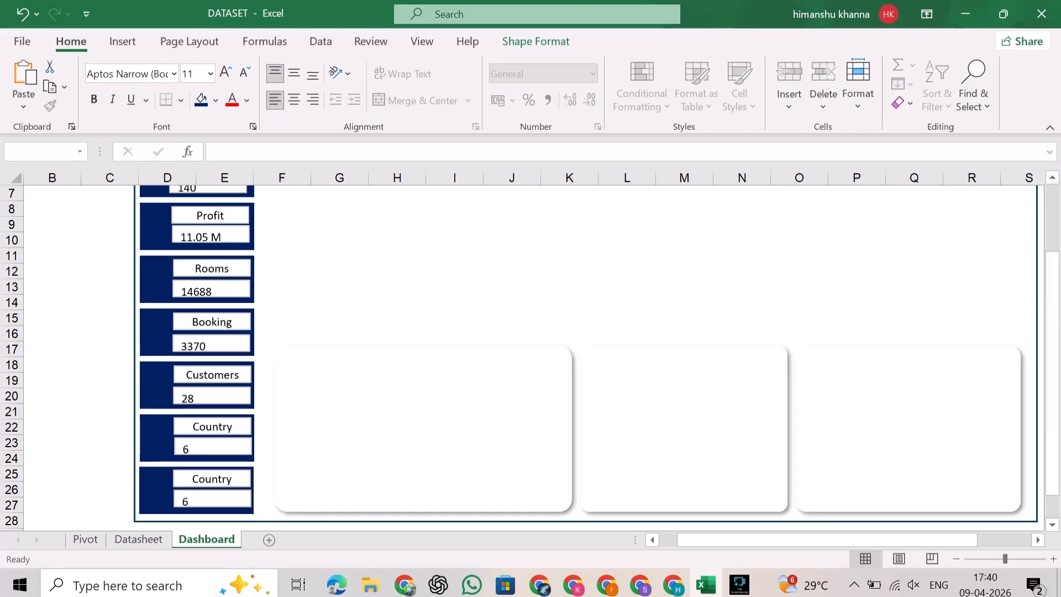
left_click(52, 348)
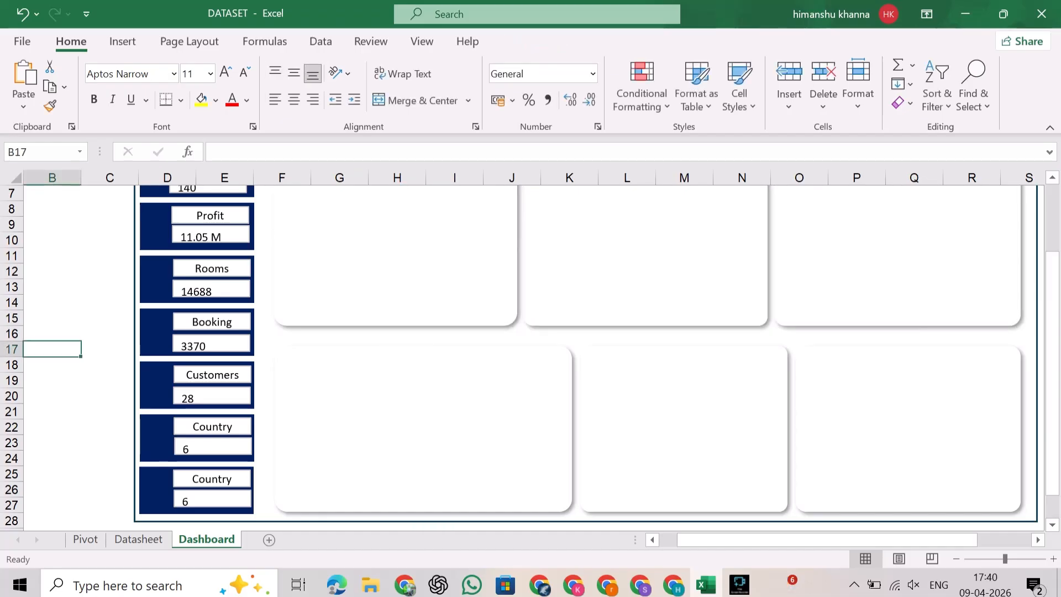
- Relabel the upper of the two Country cards as City and link its value box to Pivot!B94
left_click(233, 426)
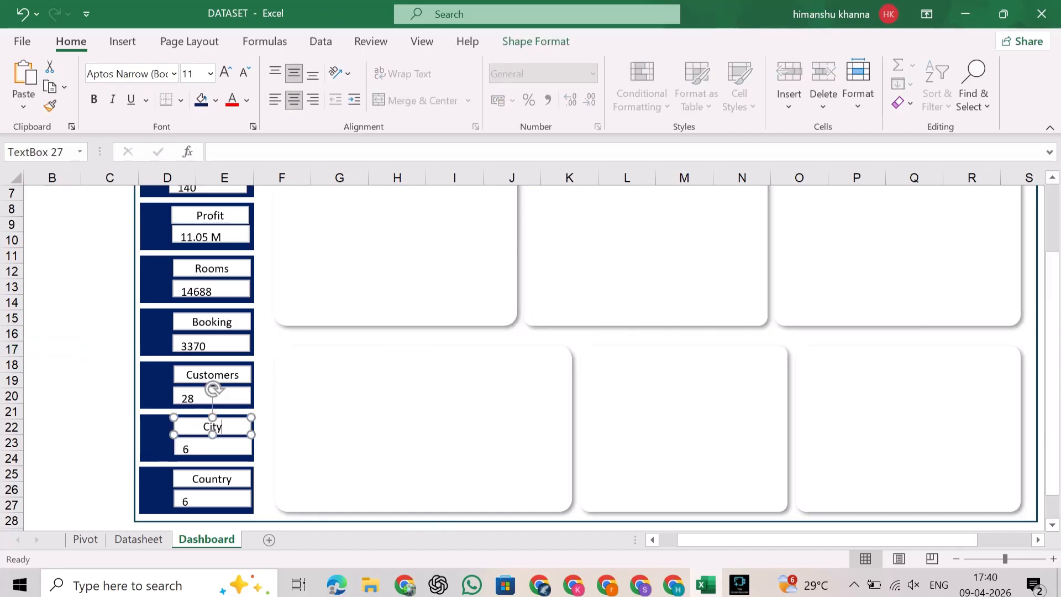
left_click(222, 446)
left_click_drag(271, 152, 221, 152)
key("BackSpace")
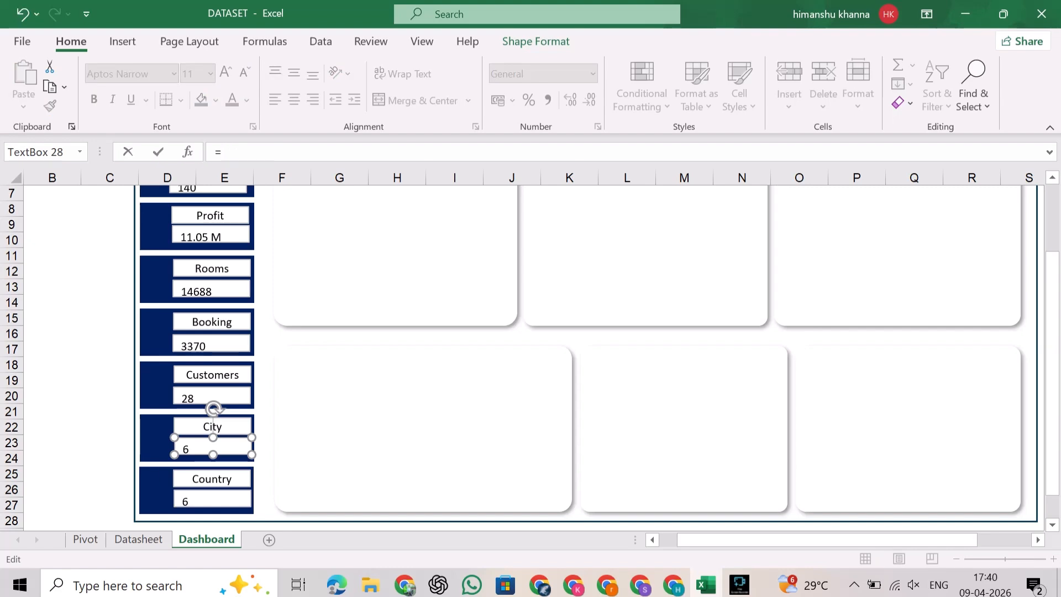
left_click(85, 538)
left_click(218, 365)
key("Return")
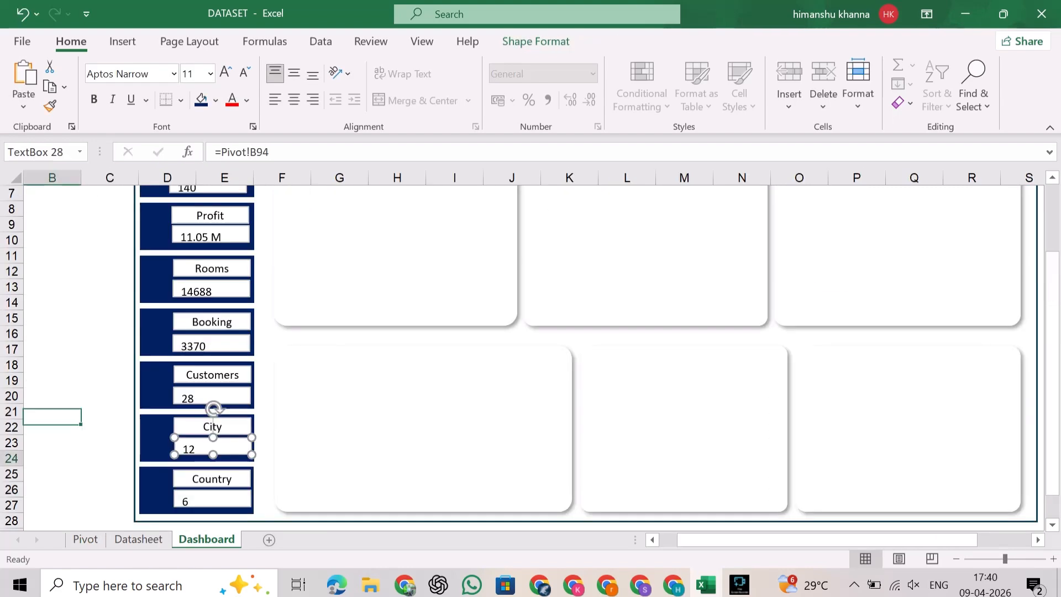
- Link the value box of the Country card to cell B95 of the Pivot sheet
left_click(213, 492)
left_click_drag(270, 152, 221, 152)
key("BackSpace")
left_click(85, 538)
left_click(218, 381)
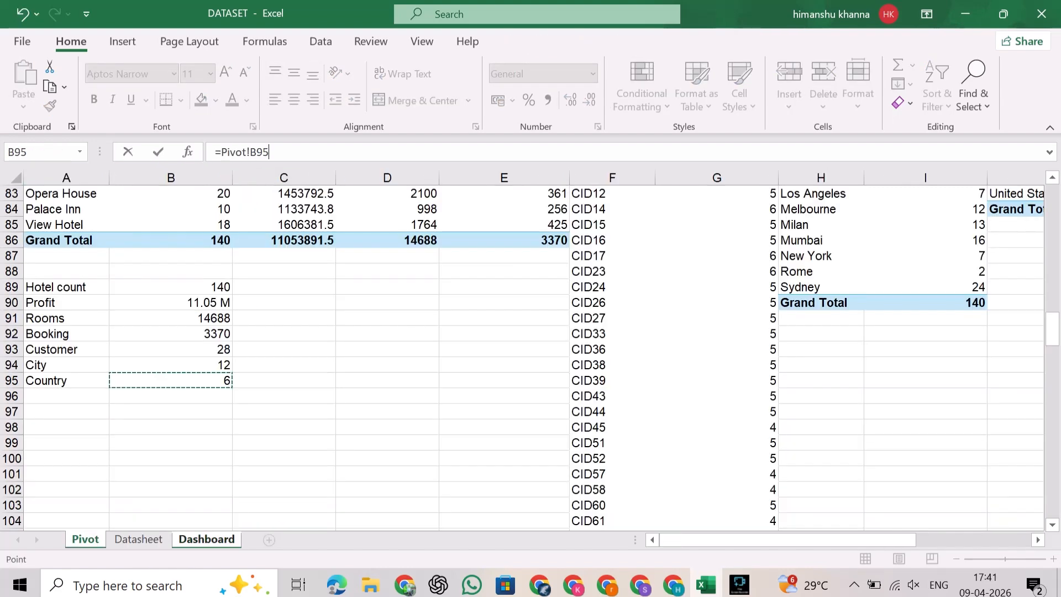
key("Return")
- Centre the values of the City and Country cards horizontally and vertically in their boxes
left_click(212, 426)
left_click(55, 427)
left_click(213, 446)
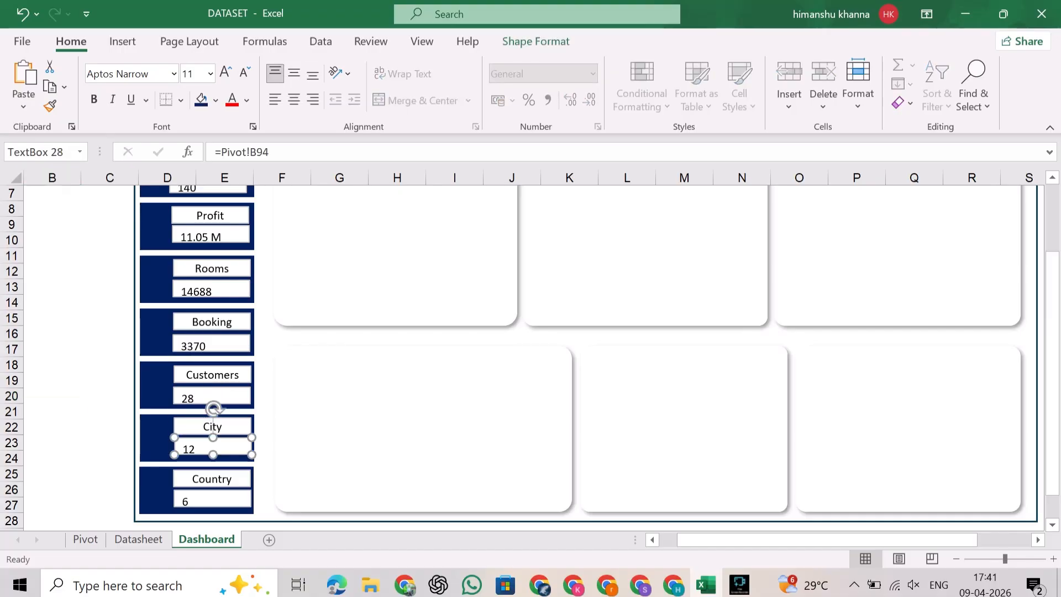
left_click(294, 73)
left_click(294, 100)
left_click(213, 497)
left_click(294, 73)
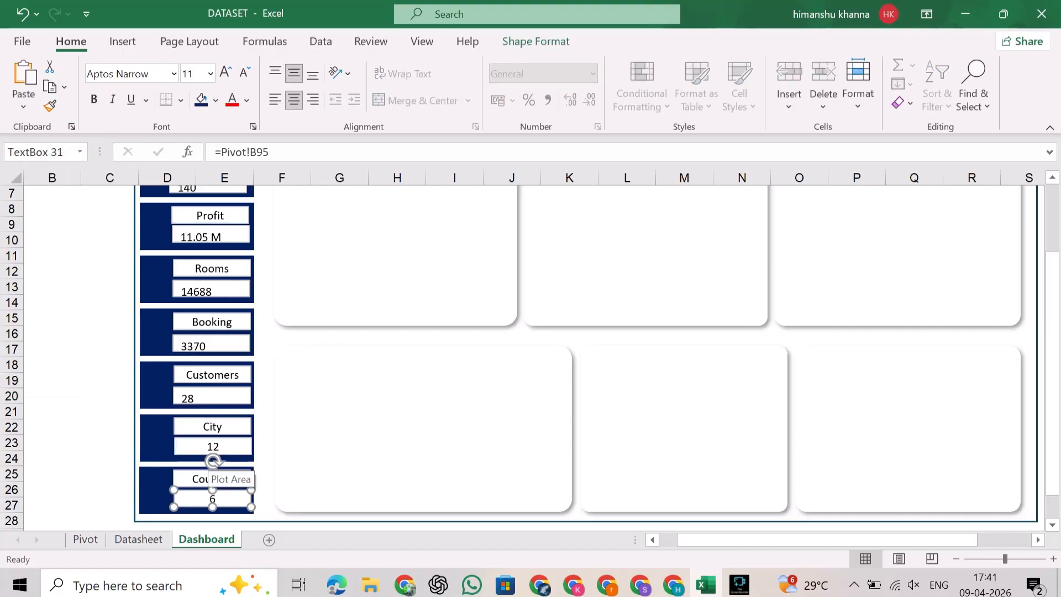
left_click(212, 479)
left_click(55, 317)
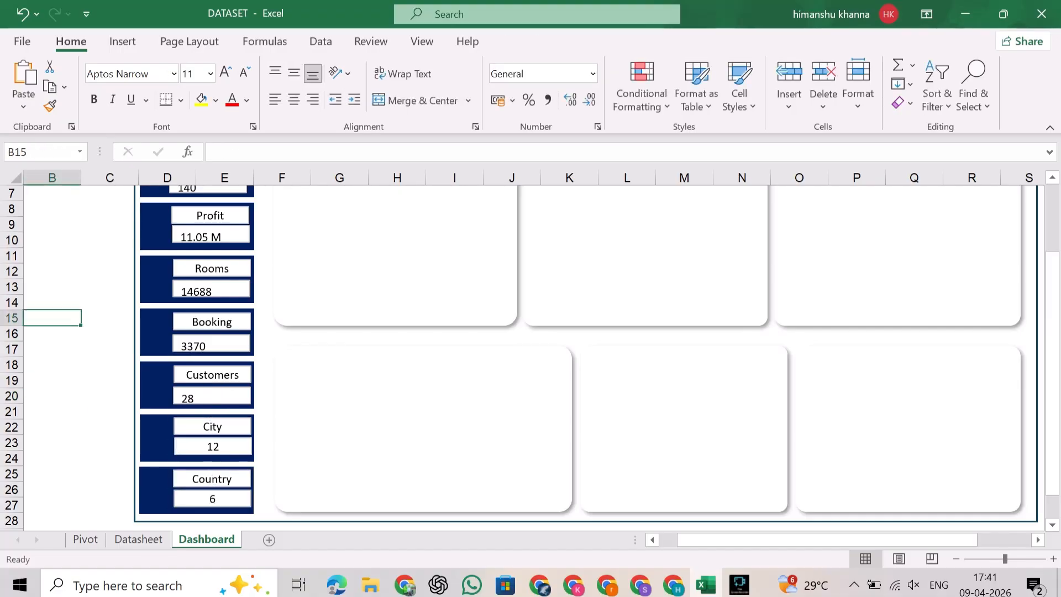
- Nudge the Hotel Count card's label and value boxes slightly right and centre the value both horizontally and vertically
scroll(402, 286, "up", 1)
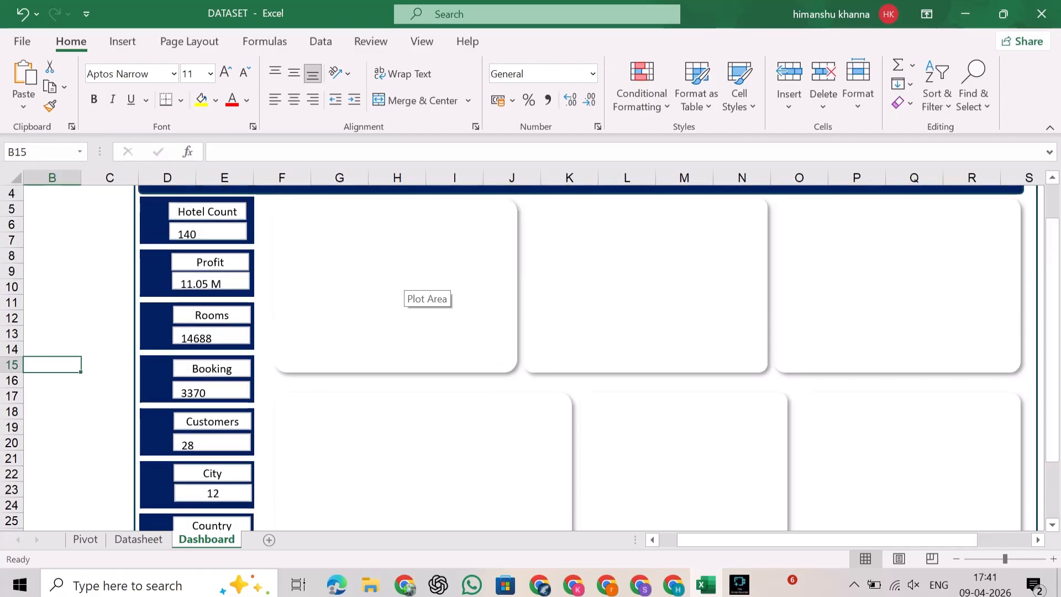
left_click(207, 212)
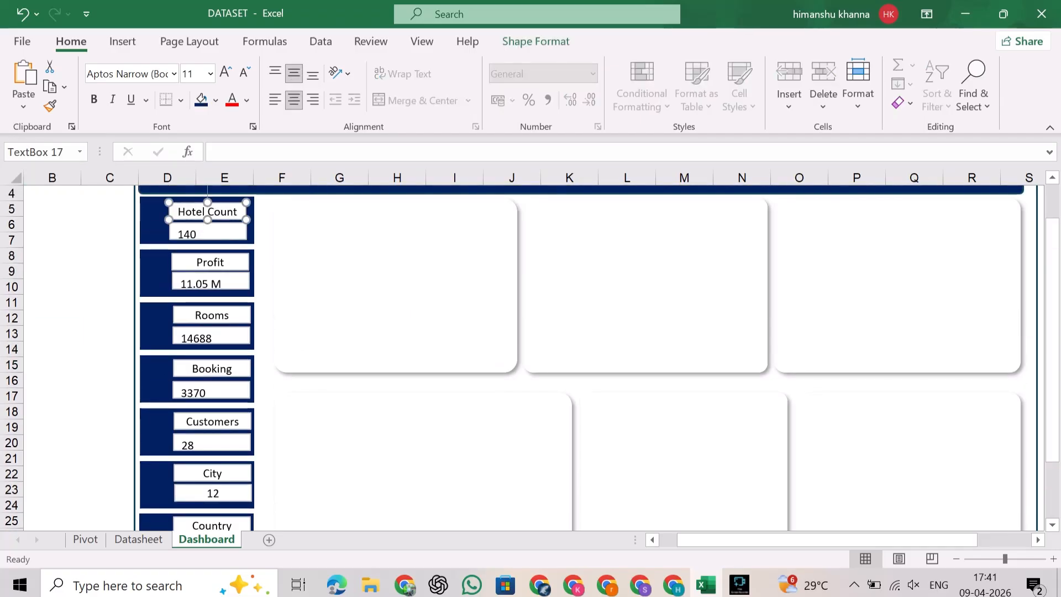
left_click(210, 233, "shift")
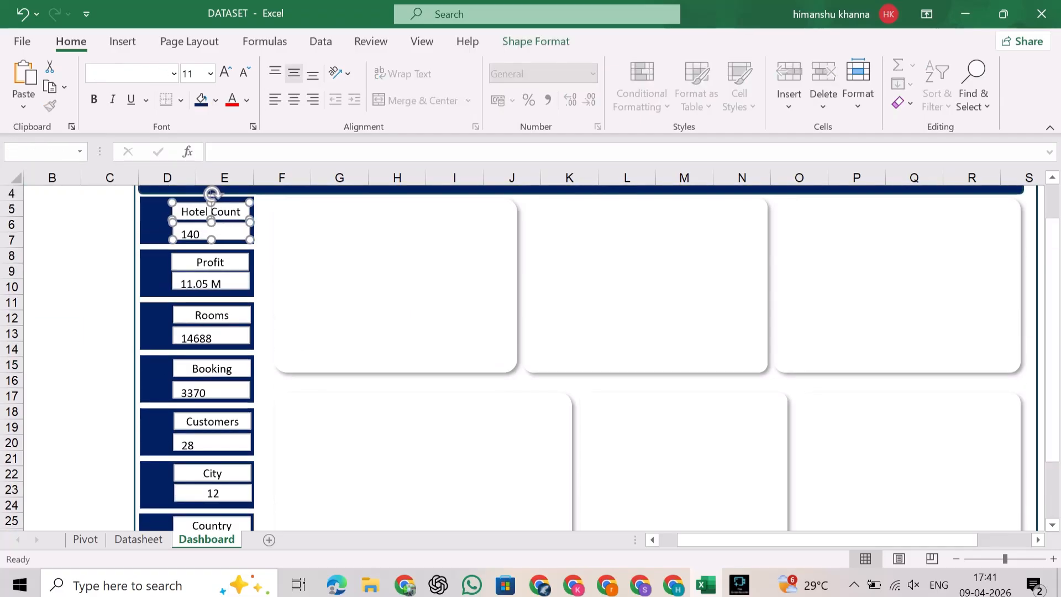
left_click(294, 73)
left_click(294, 99)
left_click(109, 225)
left_click(210, 212)
- Centre the Profit, Rooms, Booking and Customers values horizontally and vertically in their boxes
left_click(210, 262)
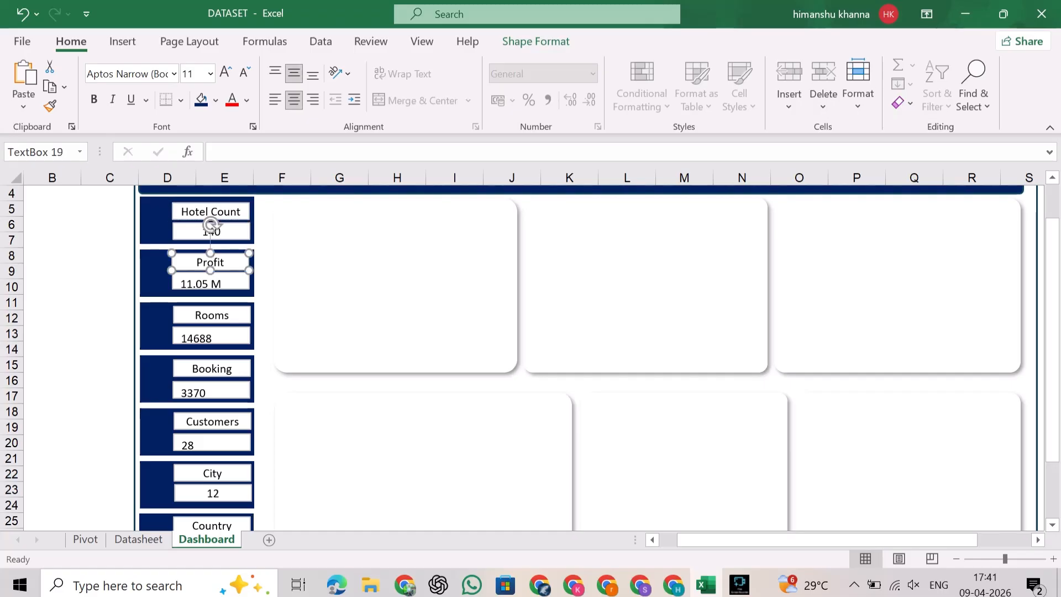
left_click(109, 270)
left_click(210, 284)
left_click(294, 72)
left_click(294, 100)
left_click(211, 336)
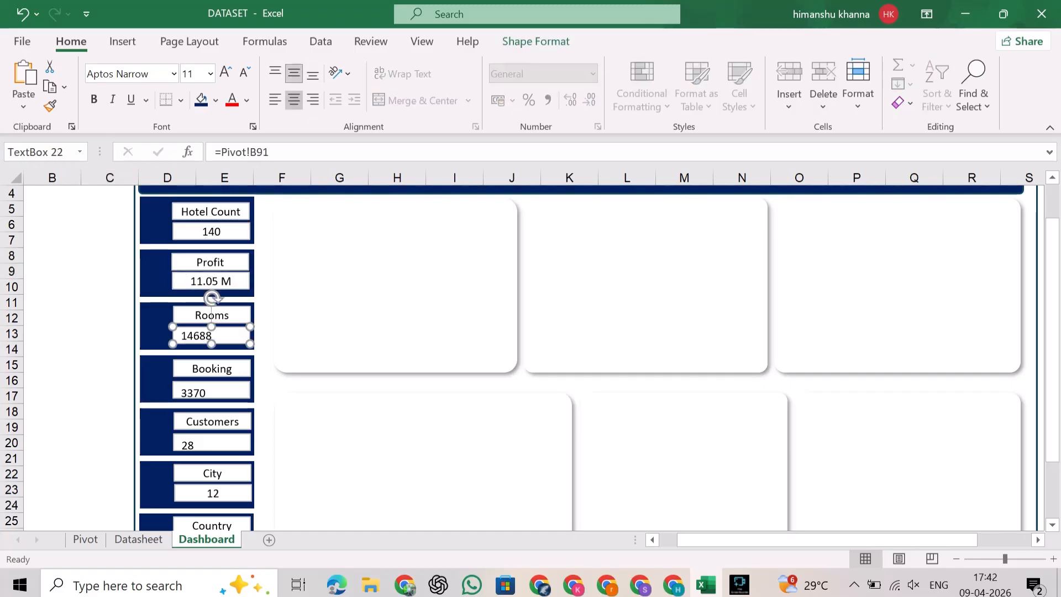
left_click(110, 334)
left_click(211, 392)
left_click(293, 73)
left_click(294, 100)
left_click(213, 445)
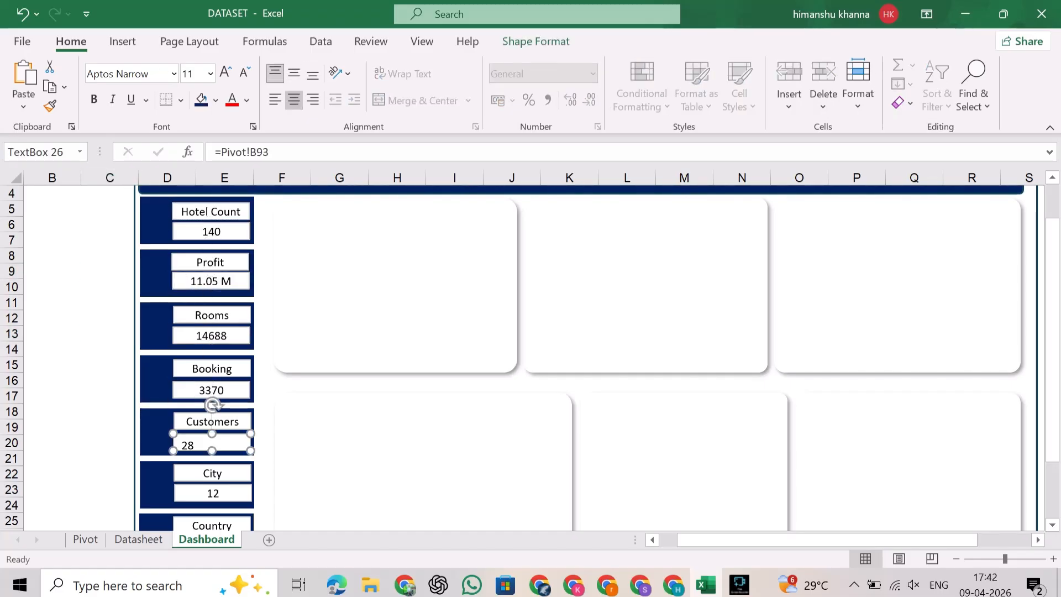
left_click(109, 302)
- Remove the fill and the outline from the Hotel Count label box
left_click(210, 212)
right_click(242, 212)
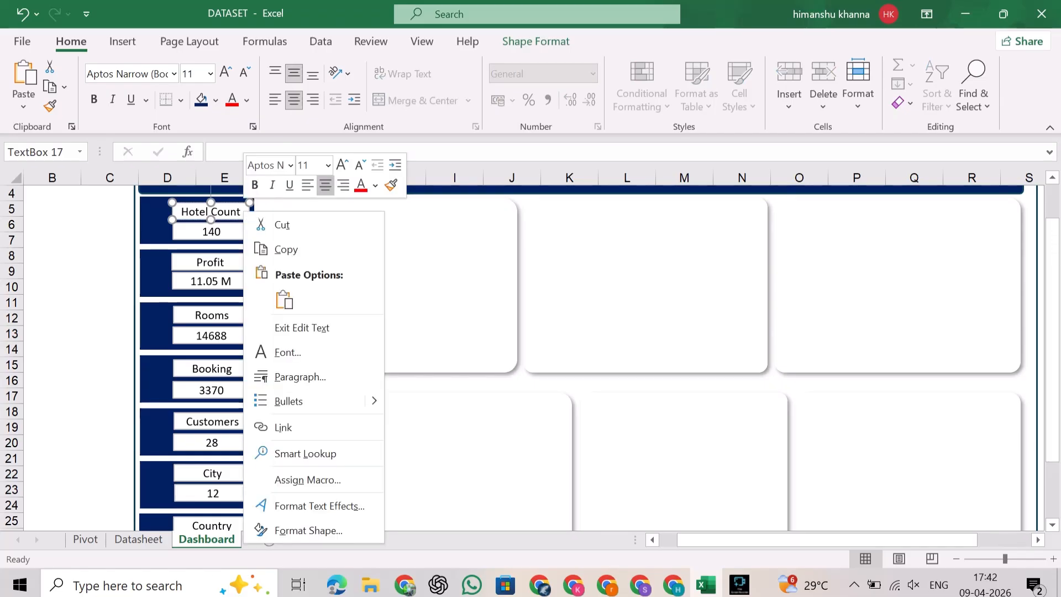
left_click(308, 530)
left_click(827, 306)
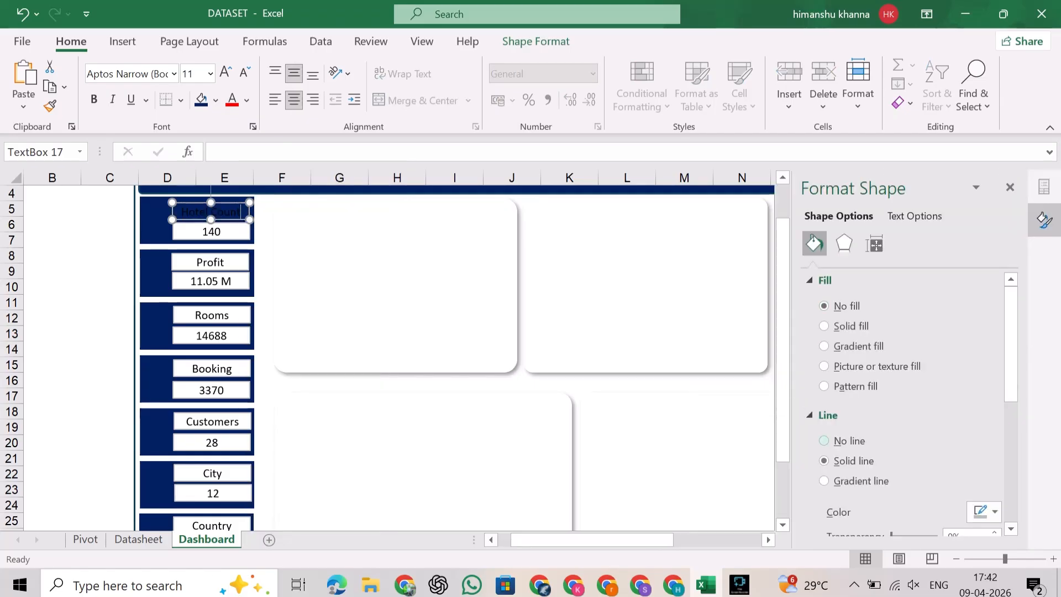
left_click(827, 441)
left_click(109, 271)
- Select all the remaining label and value boxes of the seven KPI cards and remove their fill and outline
left_click(211, 231)
left_click(210, 262, "ctrl")
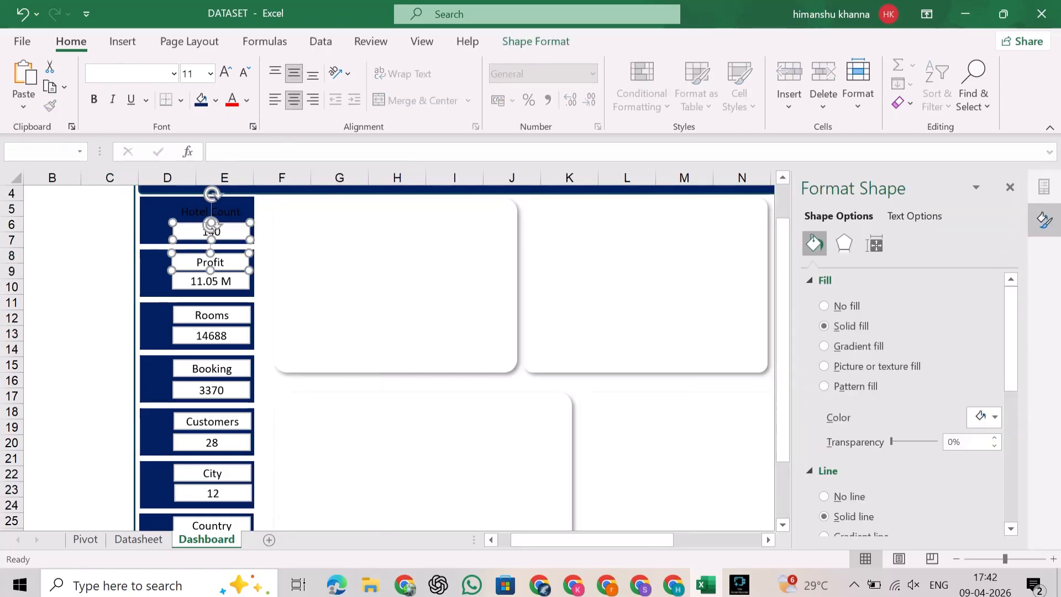
left_click(210, 281, "ctrl")
left_click(211, 315, "ctrl")
left_click(212, 336, "ctrl")
left_click(211, 369, "ctrl")
left_click(212, 421, "ctrl")
left_click(212, 442, "ctrl")
left_click(212, 473, "ctrl")
left_click(213, 493, "ctrl")
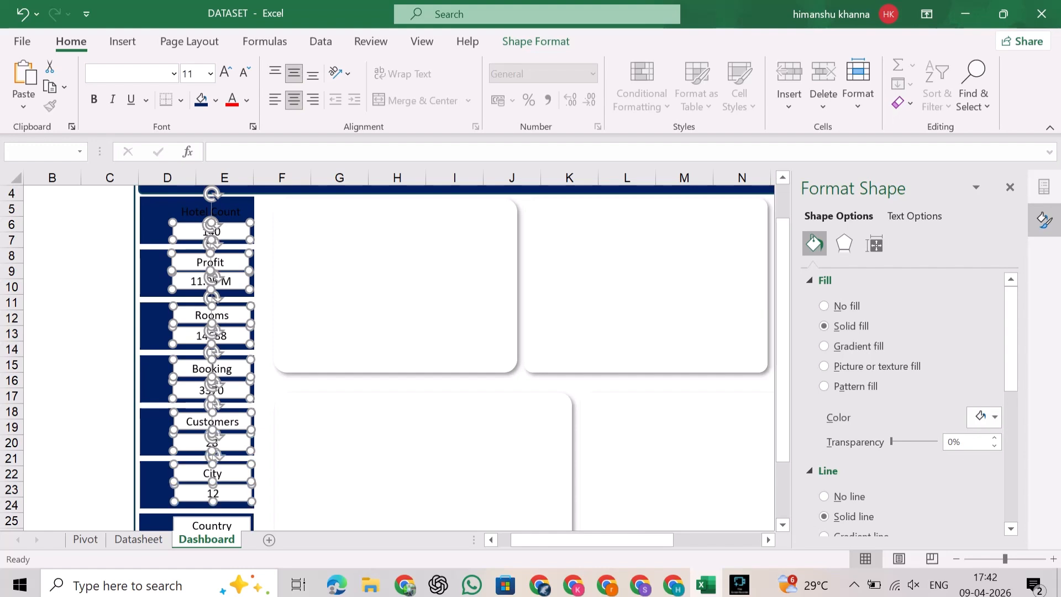
scroll(213, 492, "down", 1)
left_click(230, 488, "ctrl")
left_click(231, 504, "ctrl")
left_click(824, 306)
left_click(824, 441)
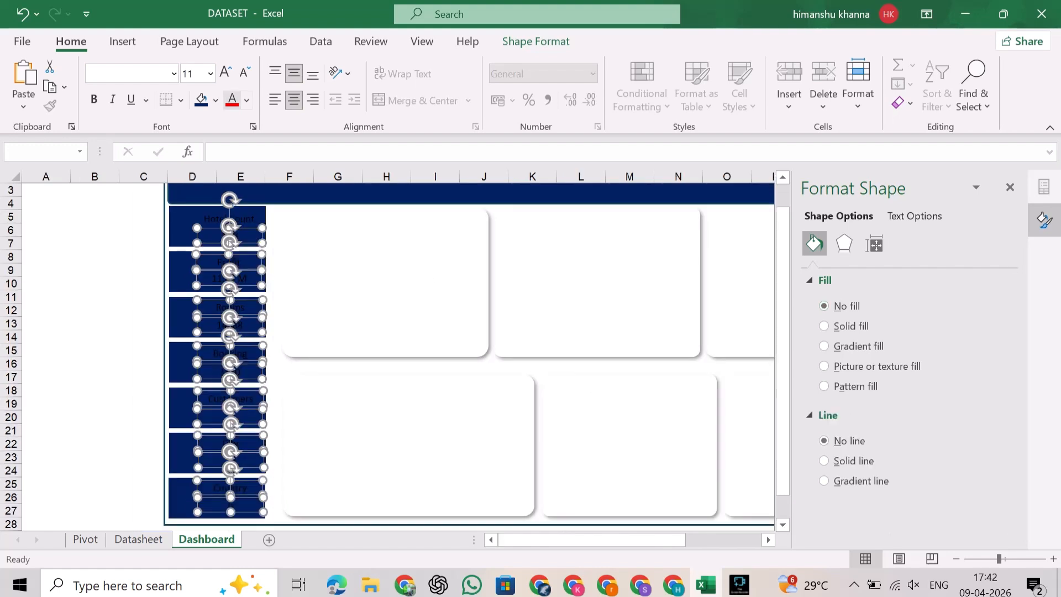
- Make the text of the selected KPI boxes white and bold
left_click(247, 100)
left_click(234, 166)
left_click(93, 99)
left_click(94, 269)
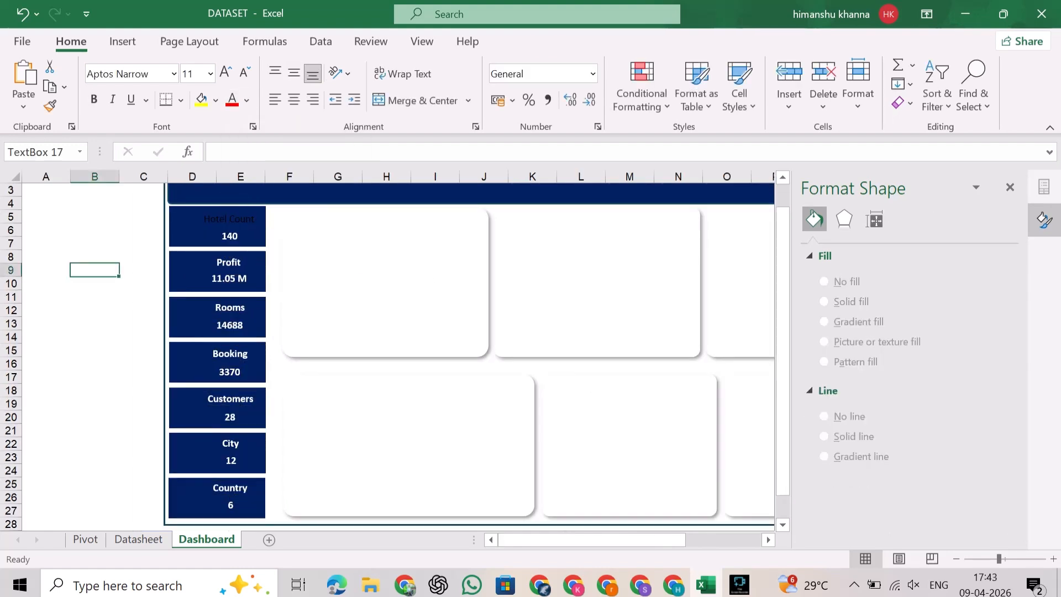
- Make the Hotel Count label text white and bold to match the other cards, and close the shape formatting pane
double_click(219, 219)
triple_click(219, 219)
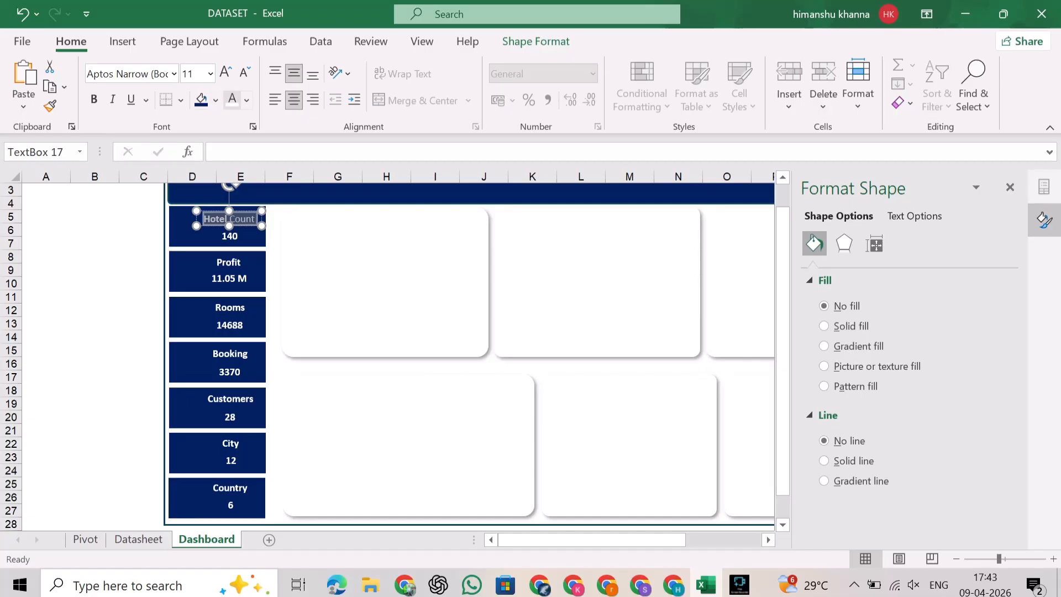
left_click(143, 227)
left_click(1010, 188)
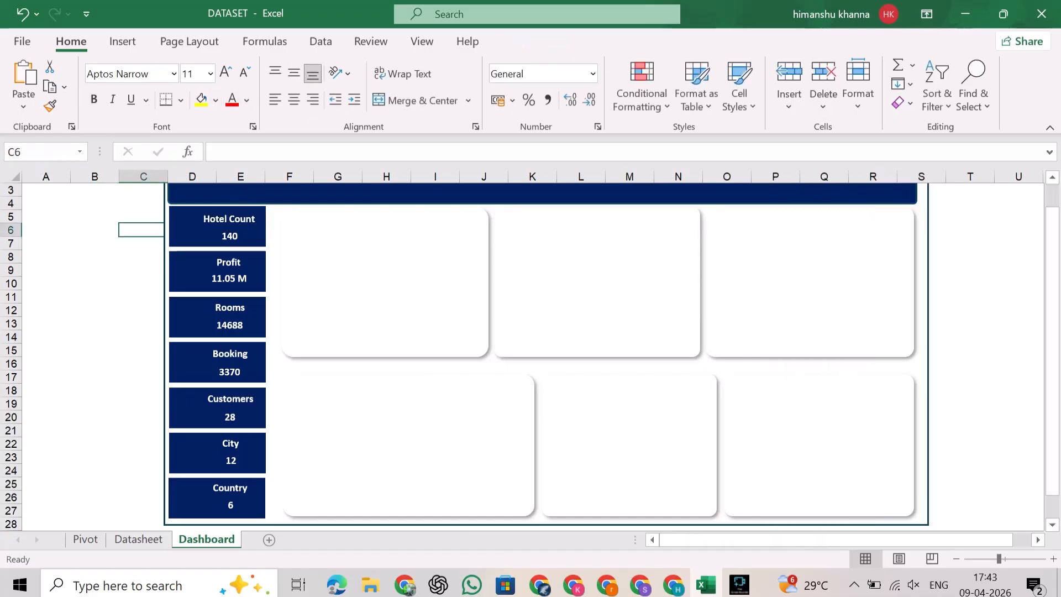
- Increase the font size of all seven KPI card values to 14
left_click(230, 236)
left_click(228, 278)
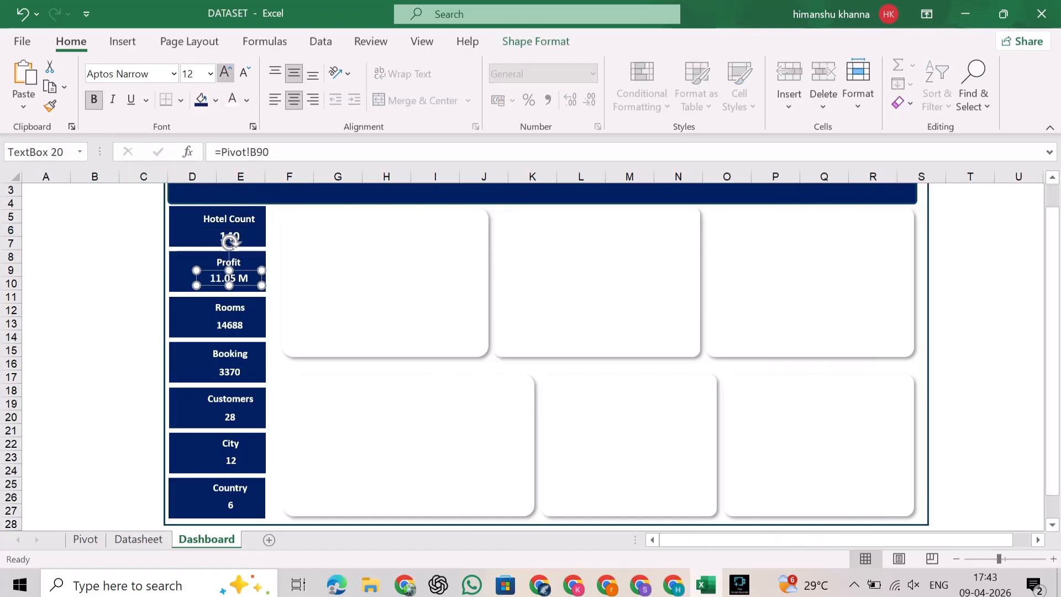
left_click(229, 325)
left_click(229, 372)
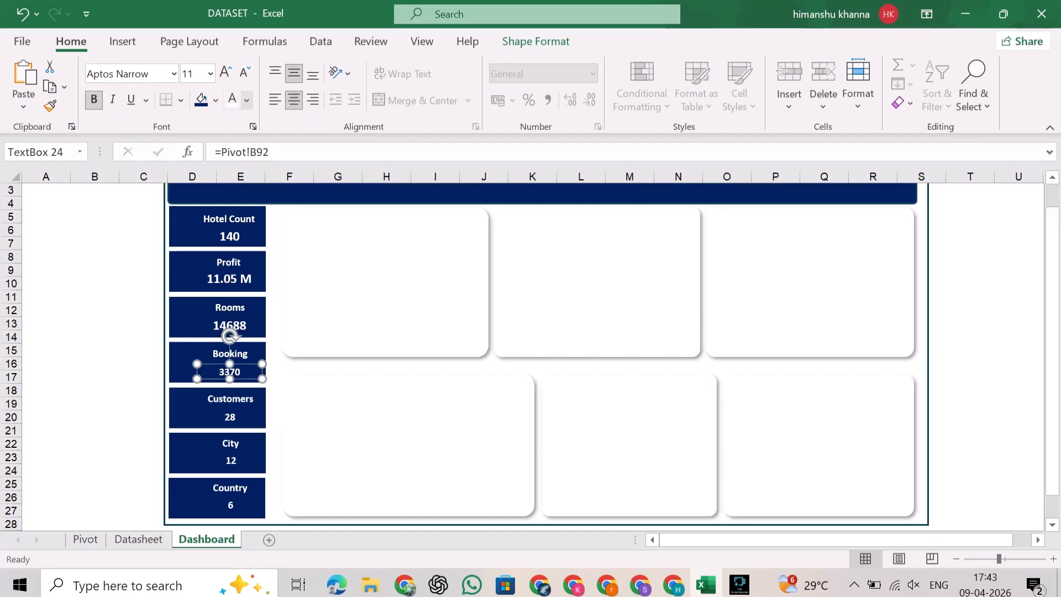
left_click(229, 417)
left_click(230, 459)
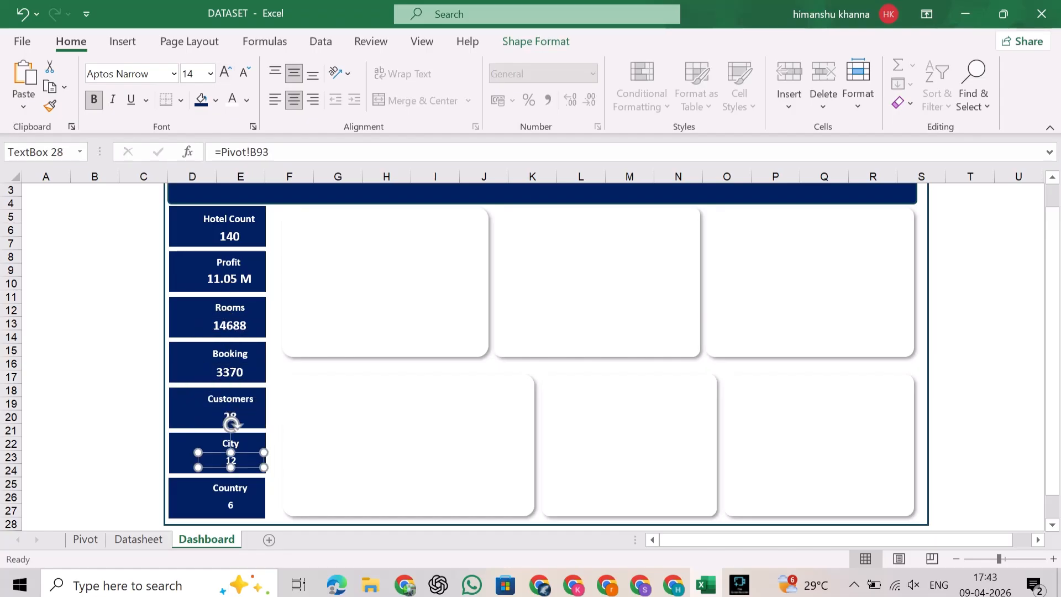
left_click(231, 504)
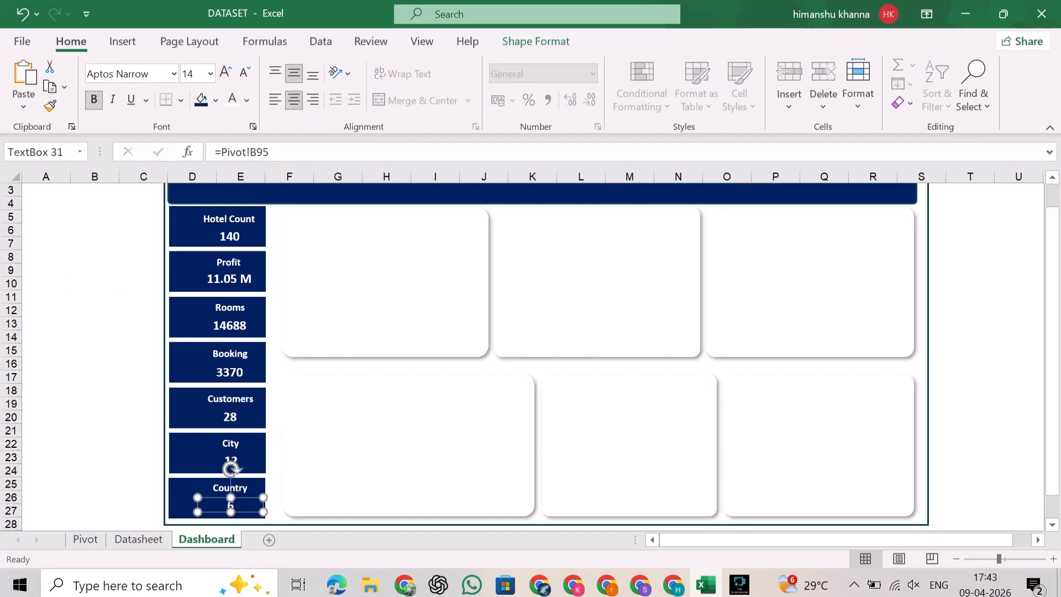
left_click(95, 270)
- Increase the font size of the KPI card labels to 12, widening the Hotel Count label box toward the left
left_click(229, 219)
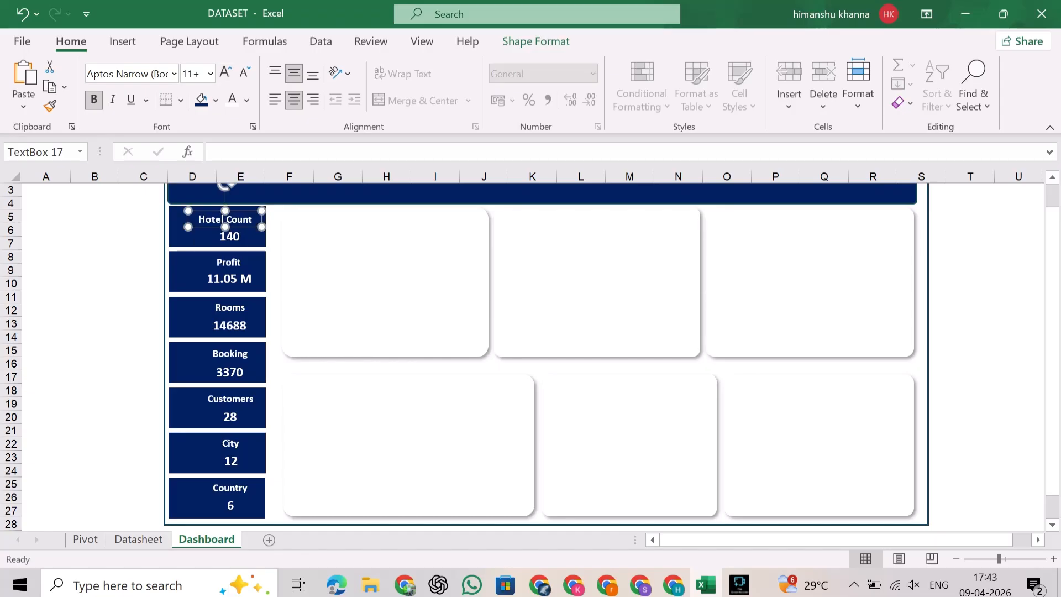
left_click(224, 261)
left_click(228, 307)
left_click(229, 353)
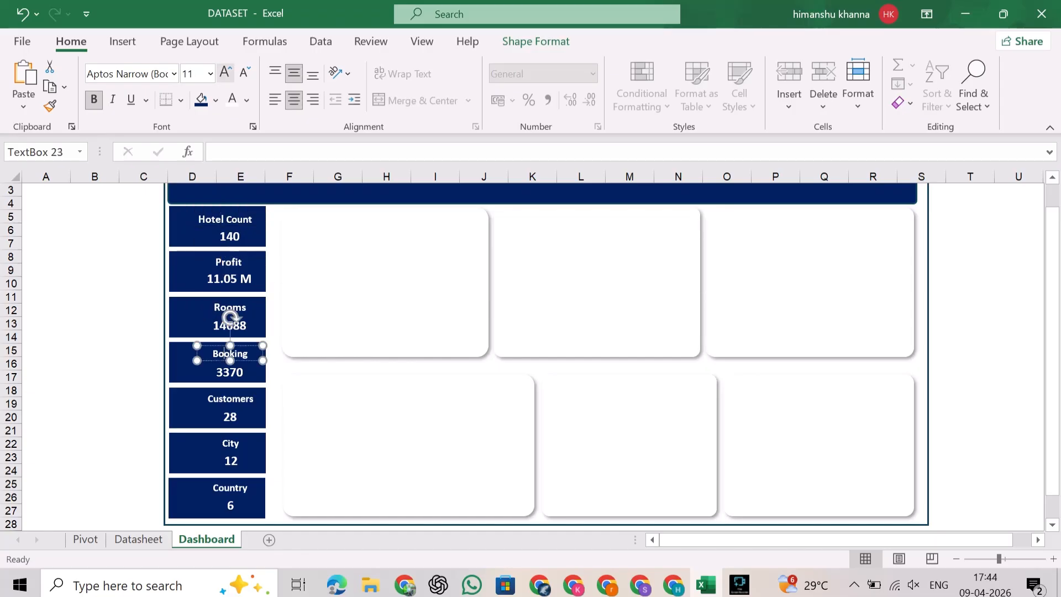
left_click(223, 399)
left_click(231, 443)
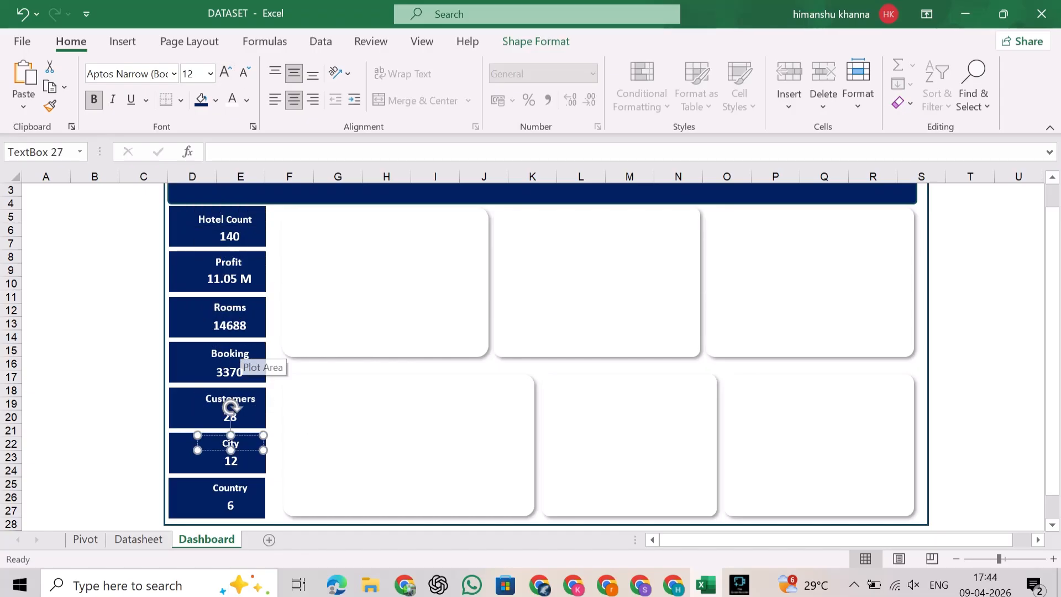
left_click(230, 487)
left_click(143, 323)
- Add a text box across the middle of the navy header banner with the title HOTEL MANGEMENT BOOKING DASHBOARD
scroll(143, 331, "up", 1)
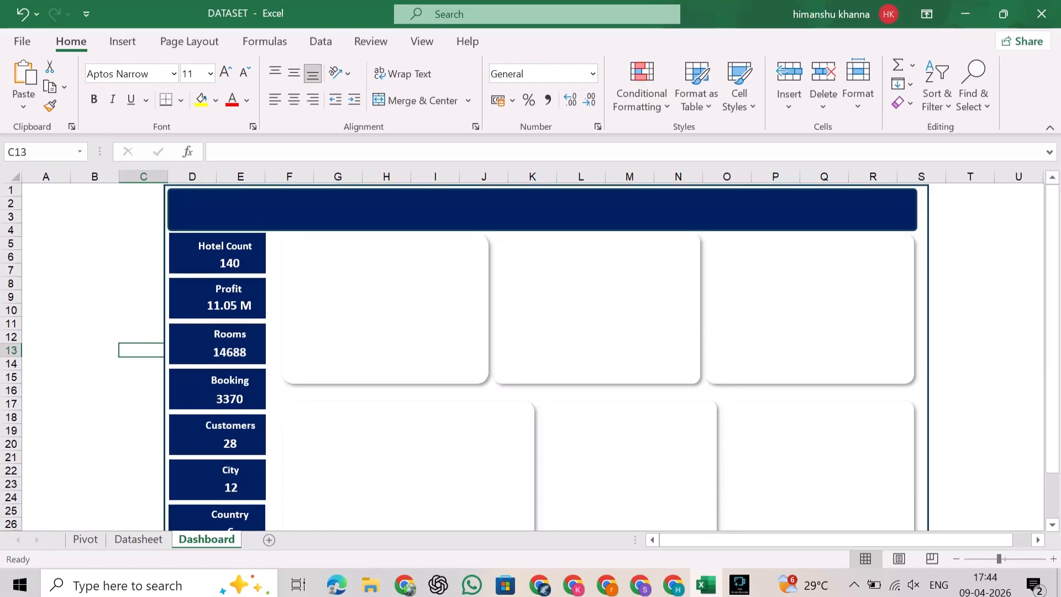
left_click(122, 41)
left_click(925, 83)
left_click(869, 164)
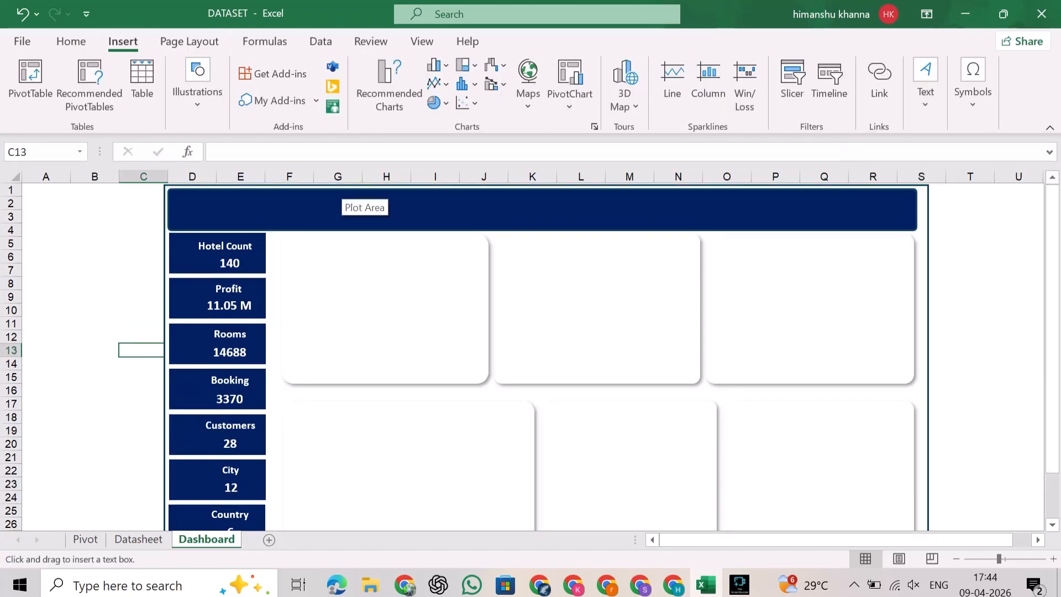
left_click_drag(273, 189, 812, 230)
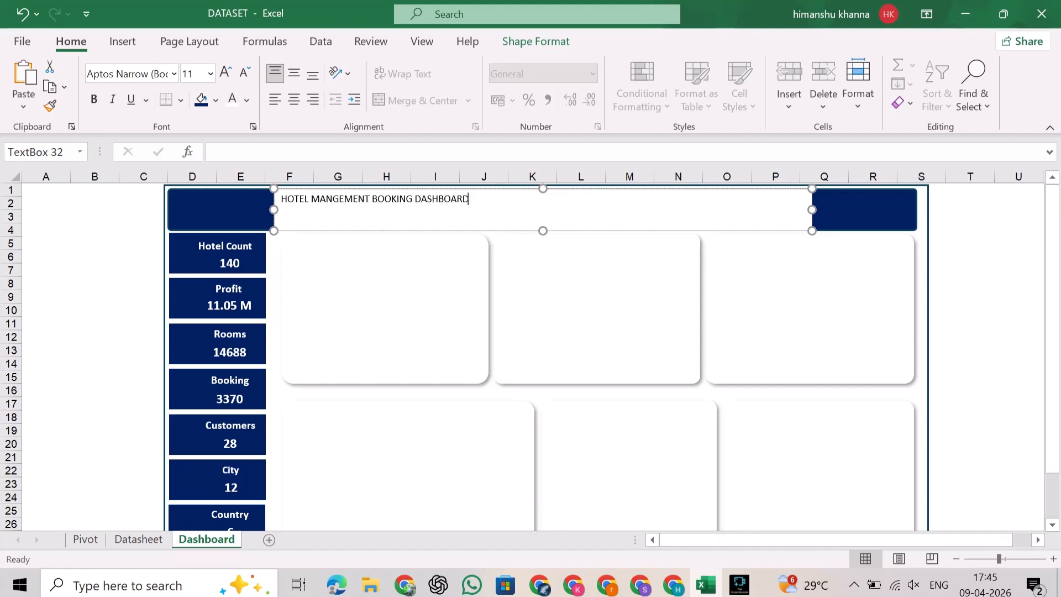
- Format the dashboard title in bold at size 28, centred horizontally and vertically in its box
key("ctrl+a")
double_click(226, 72)
double_click(225, 72)
double_click(226, 72)
double_click(225, 73)
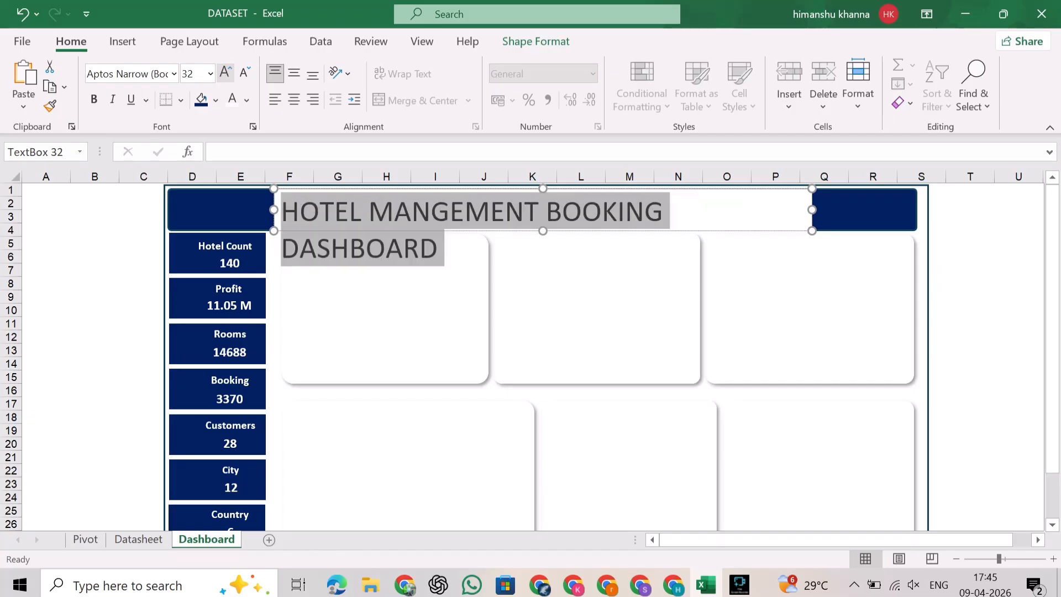
left_click(244, 72)
left_click(294, 100)
key("ctrl+b")
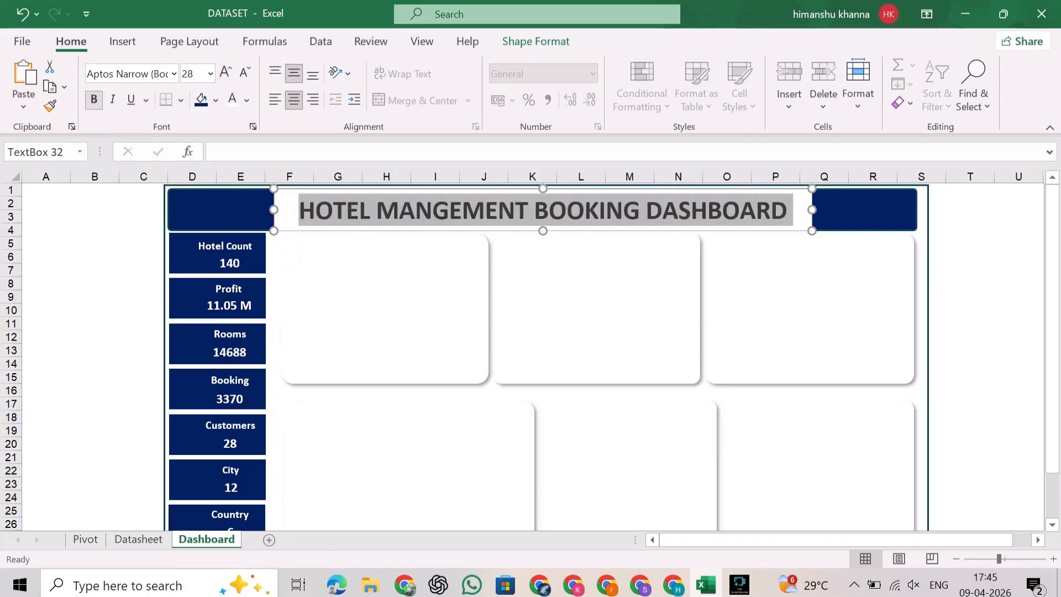
- Remove the fill and outline of the dashboard title box and set its text to white
left_click(142, 321)
right_click(284, 204)
left_click(342, 530)
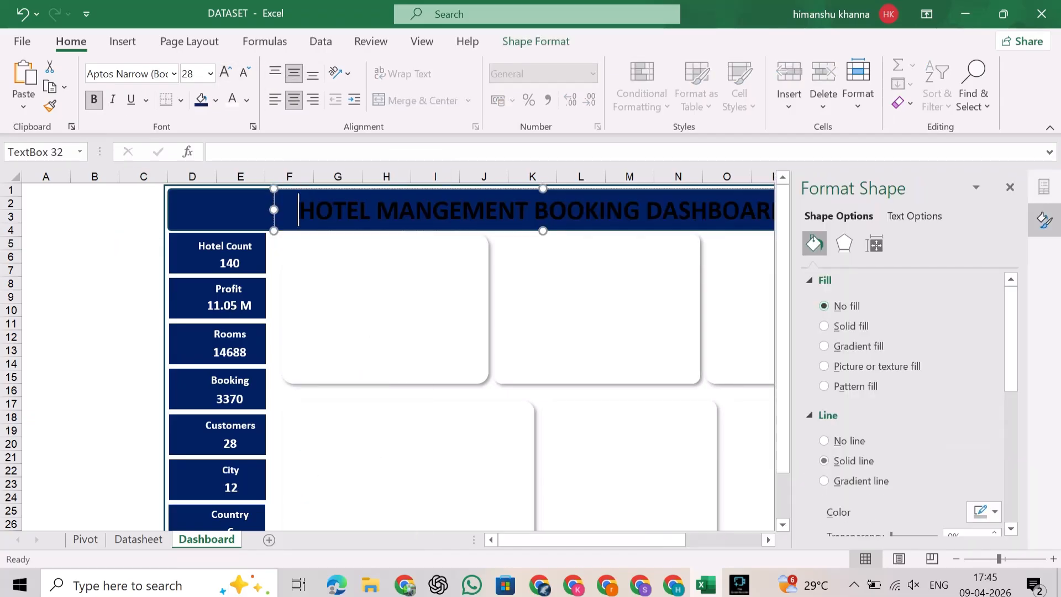
key("ctrl+a")
left_click(232, 100)
left_click(142, 283)
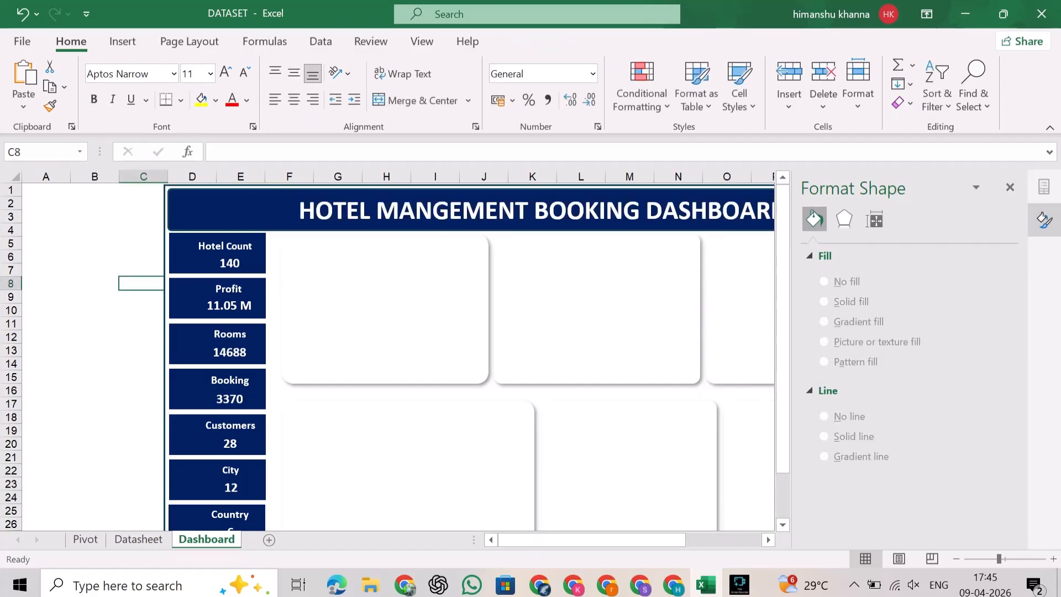
left_click(1010, 187)
left_click(970, 256)
scroll(533, 357, "down", 1)
scroll(533, 356, "up", 1)
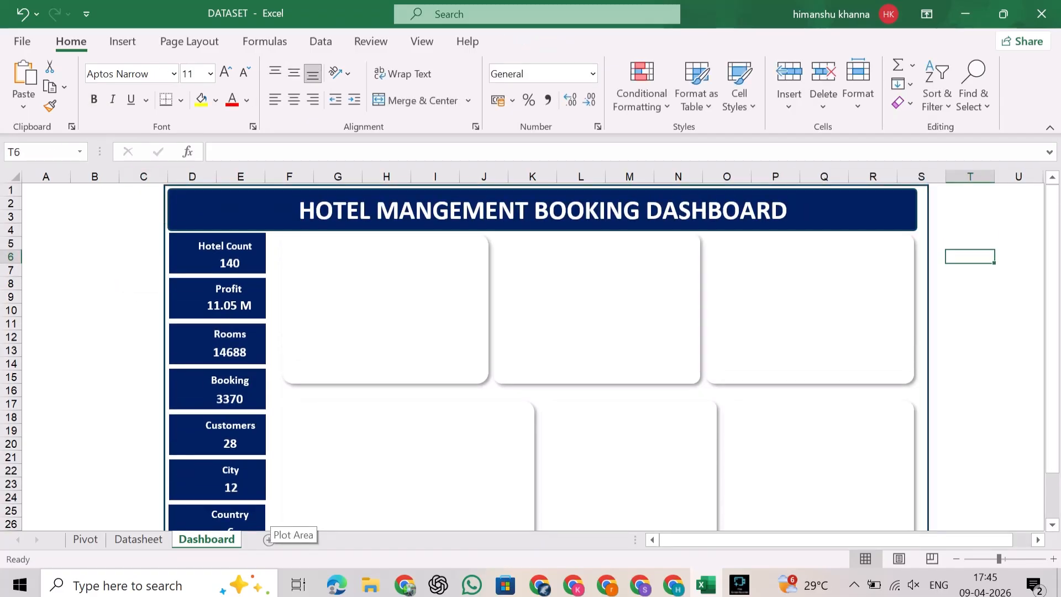
- Insert the pink flower picture from the Downloads folder on this device into the Dashboard sheet
left_click(122, 42)
left_click(198, 84)
left_click(190, 160)
left_click(230, 237)
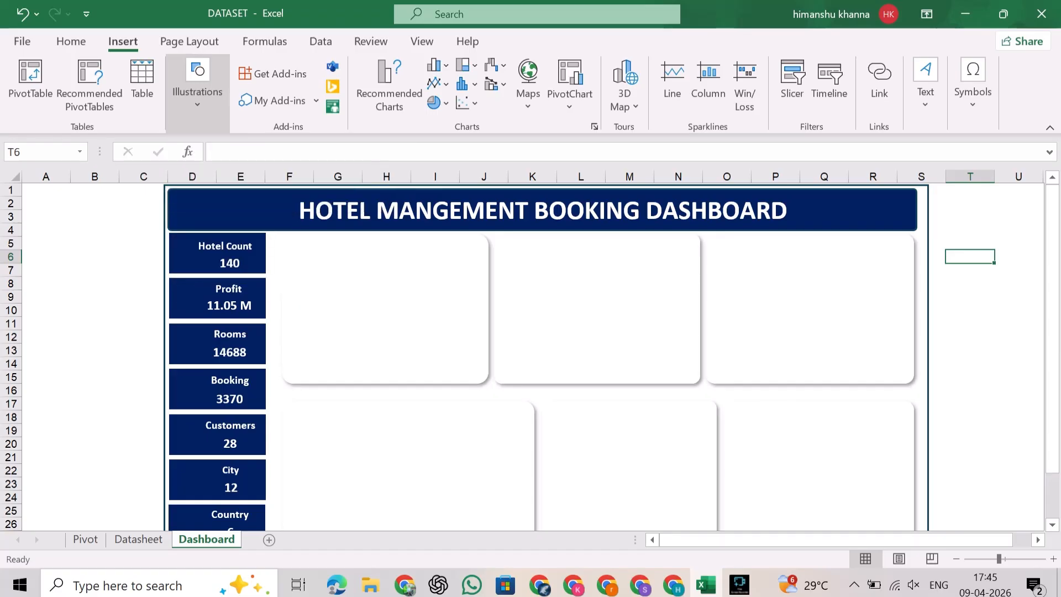
scroll(72, 221, "up", 5)
left_click(73, 144)
scroll(232, 200, "down", 12)
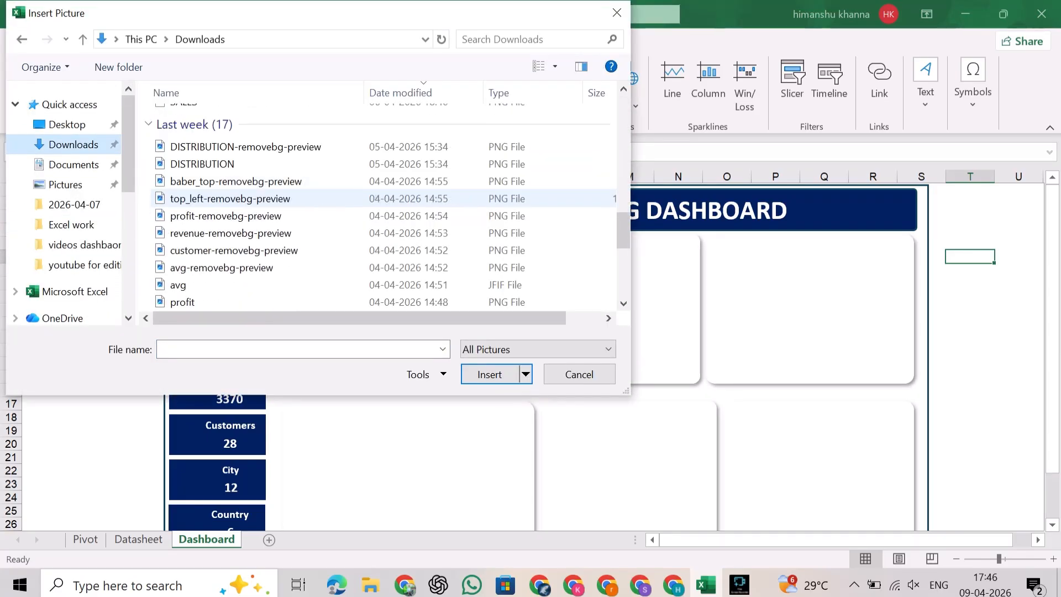
scroll(232, 210, "down", 4)
double_click(213, 254)
left_click_drag(1002, 361, 87, 342)
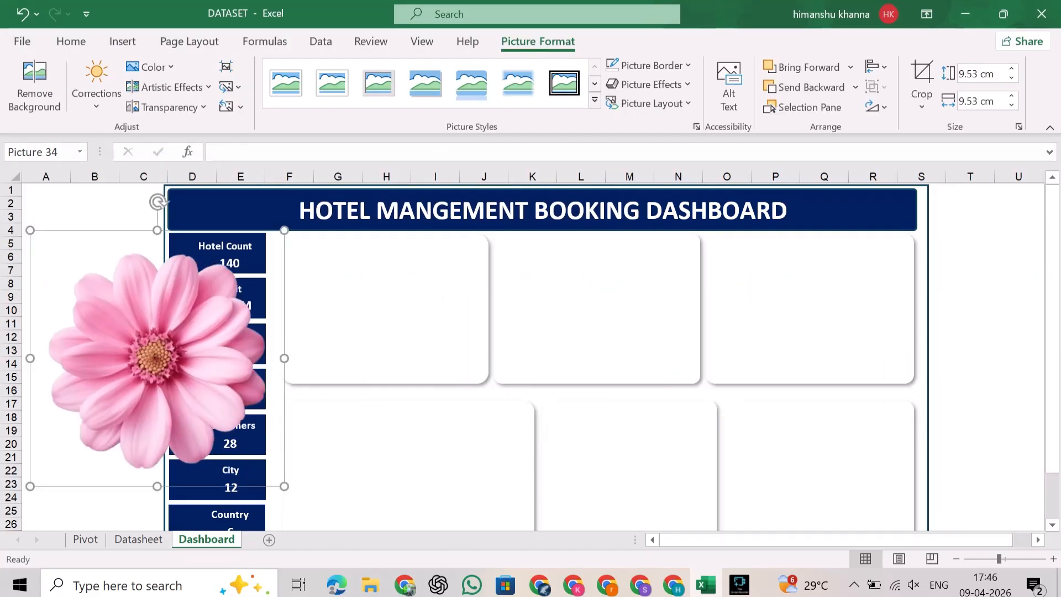
- Shrink the flower picture to about 1.35 cm square and place it at the left end of the header banner
left_click_drag(284, 487, 198, 207)
left_click(94, 256)
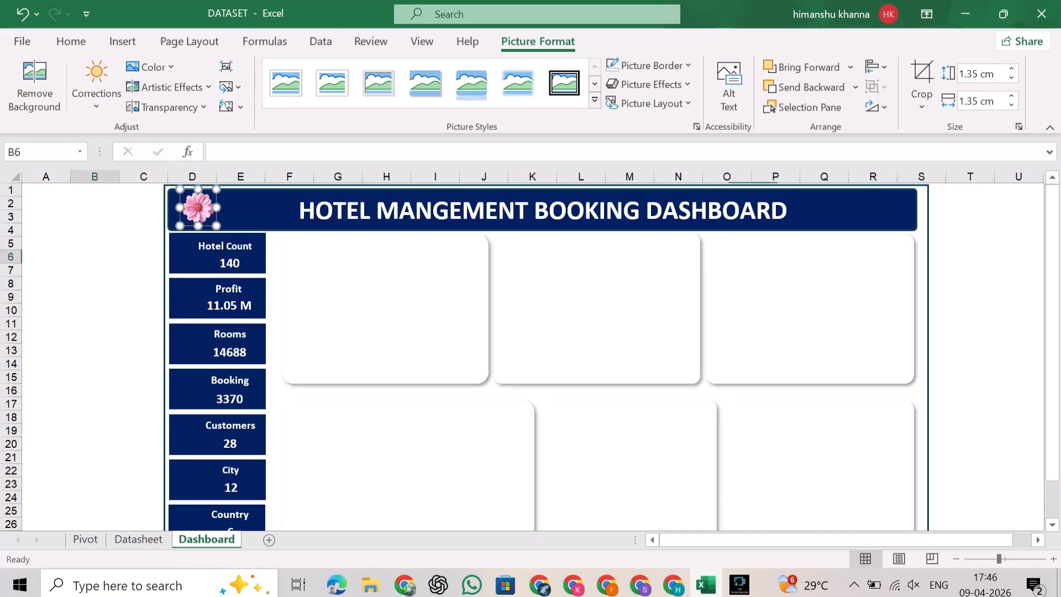
left_click(198, 208)
left_click(142, 230)
- Draw a vertical divider line about 1.39 cm high in the header banner, just right of the flower picture
left_click(122, 41)
left_click(197, 92)
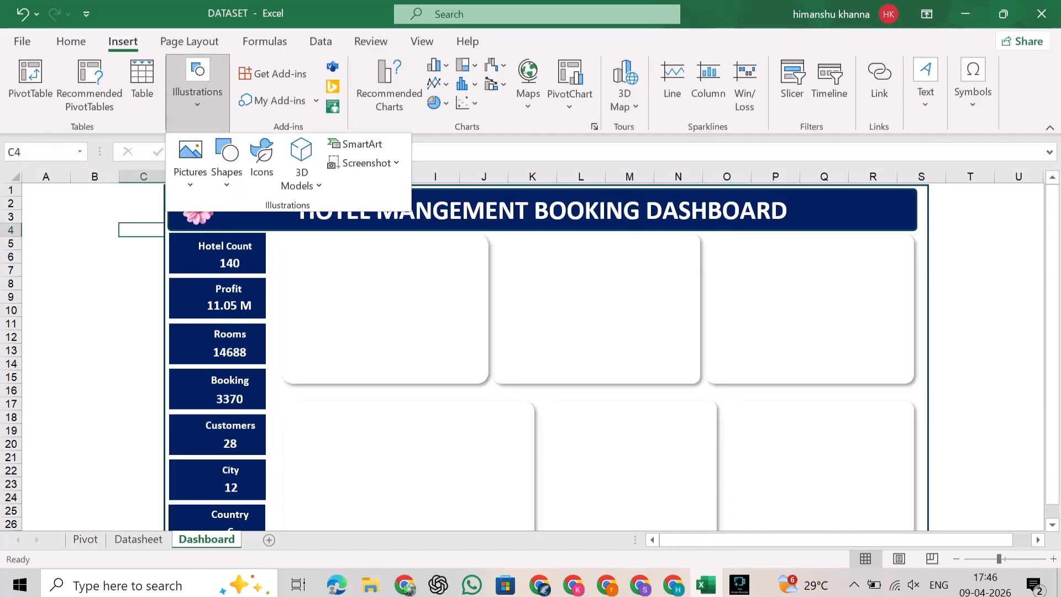
left_click(226, 162)
left_click(235, 295)
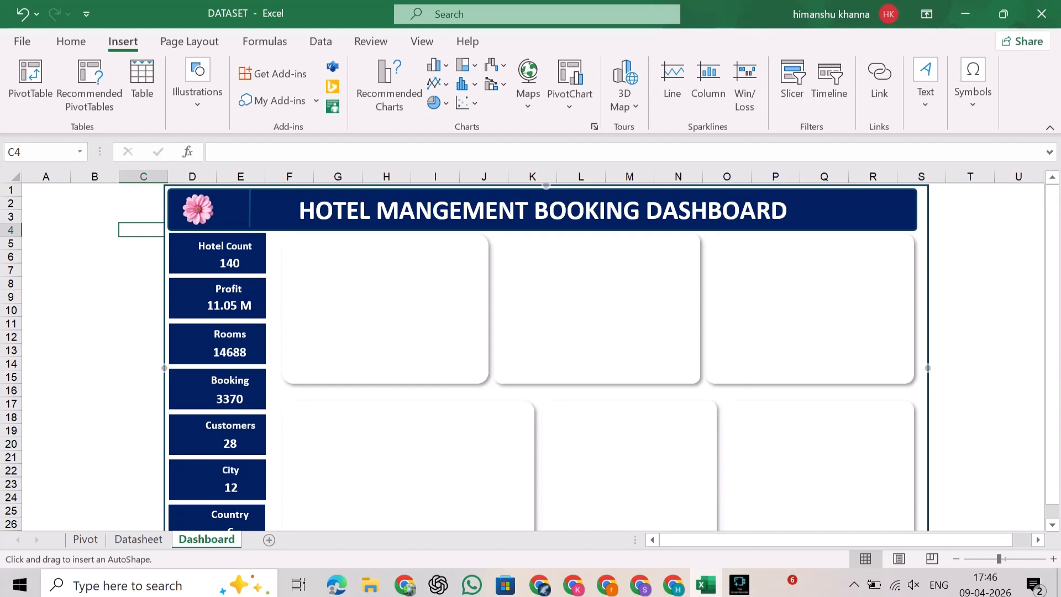
left_click_drag(250, 188, 250, 228)
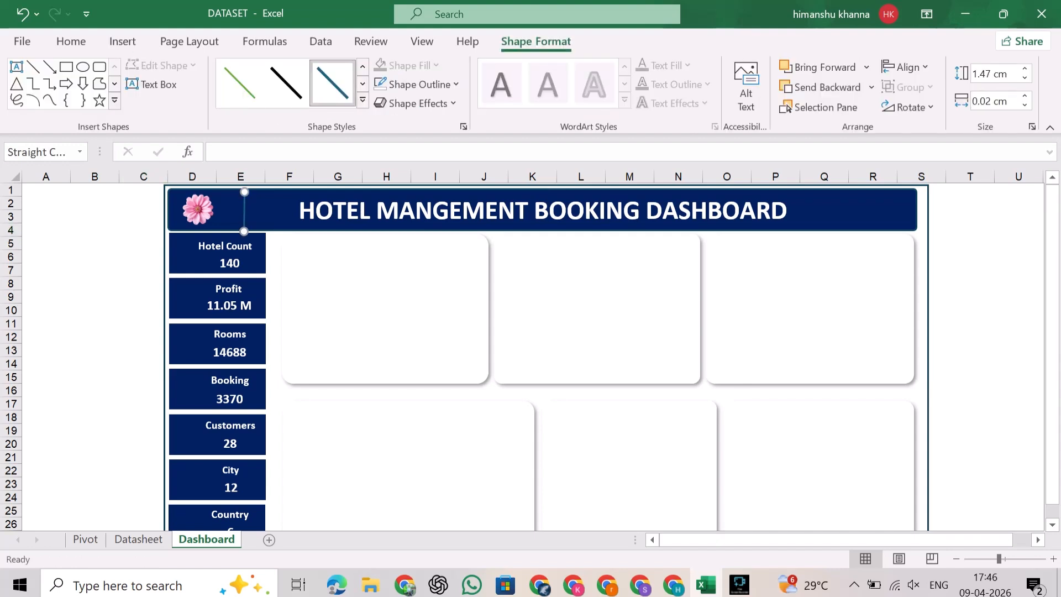
left_click_drag(244, 230, 233, 210)
left_click(142, 230)
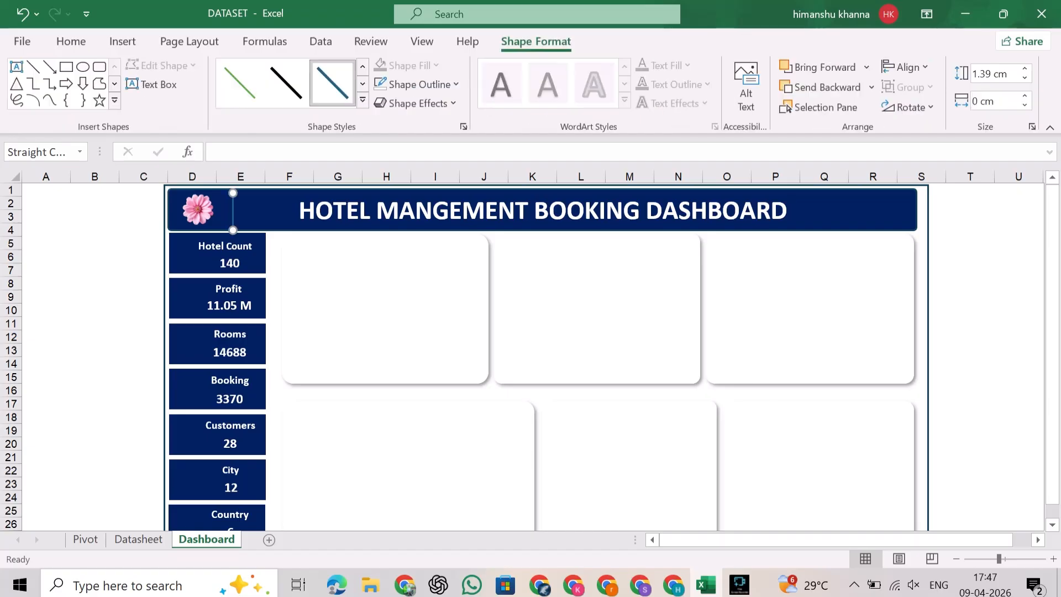
- Set the outline color of the header's vertical divider line to white
left_click(71, 41)
left_click(536, 41)
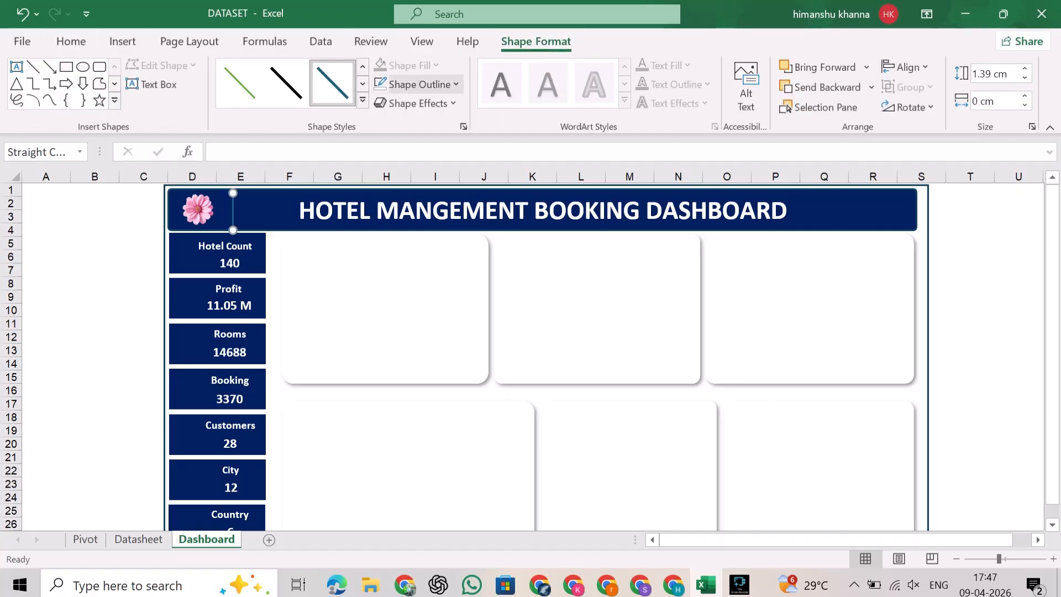
left_click(417, 82)
left_click(380, 152)
left_click(142, 243)
left_click(233, 211)
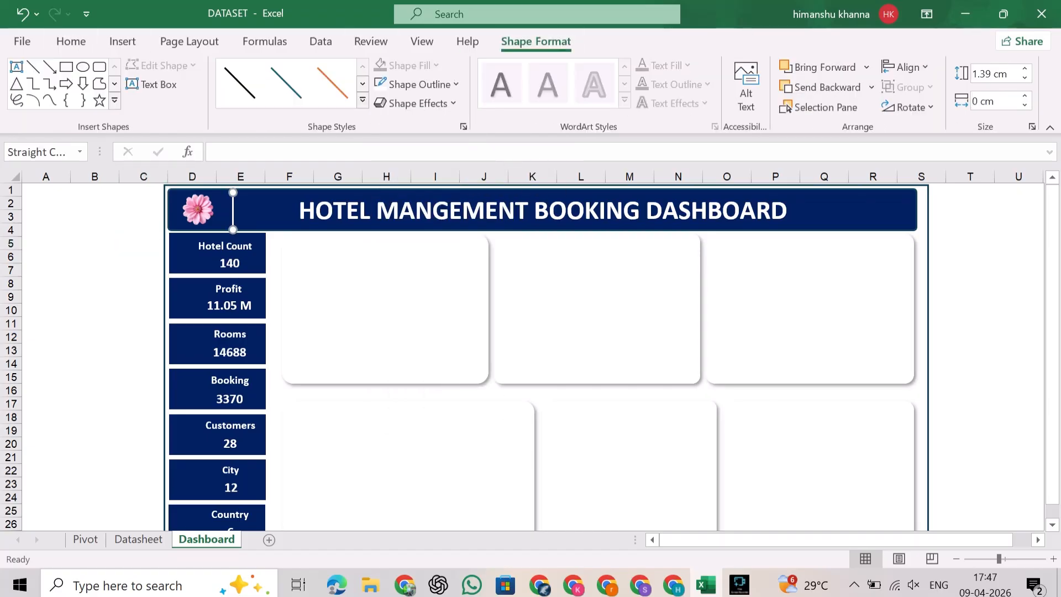
left_click(95, 297)
- Insert the picture hotel_mangement-removebg-preview and place it between the divider line and the title, about 1.27 by 1.16 cm
left_click(122, 41)
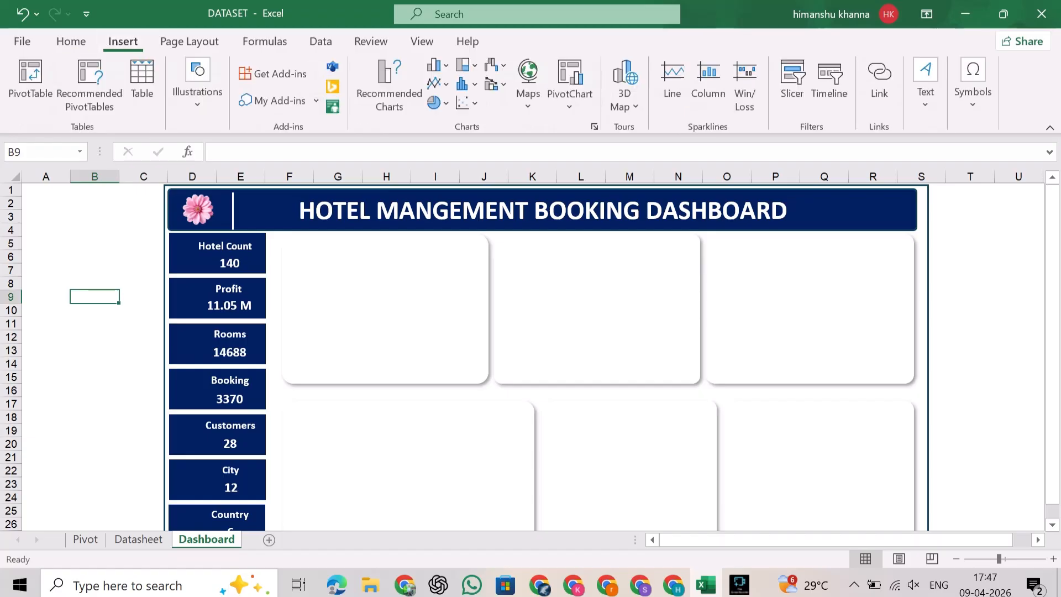
left_click(197, 84)
left_click(190, 164)
left_click(219, 228)
left_click(262, 247)
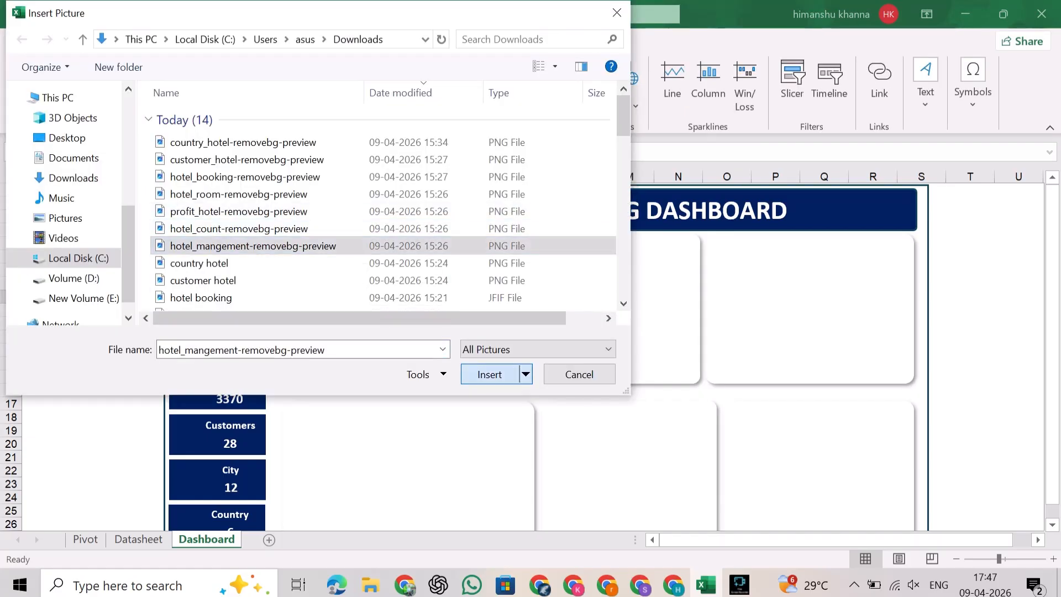
left_click(490, 374)
left_click_drag(221, 452, 265, 210)
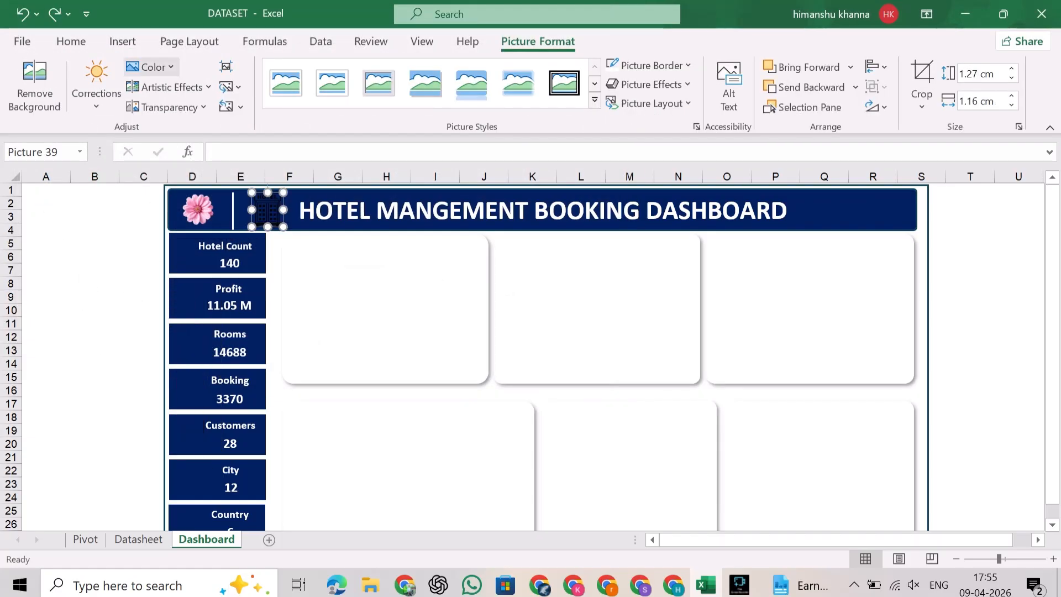
- Recolor the hotel icon in the header banner with a light variant that stands out on the navy background
left_click(147, 66)
left_click(264, 449)
left_click(95, 270)
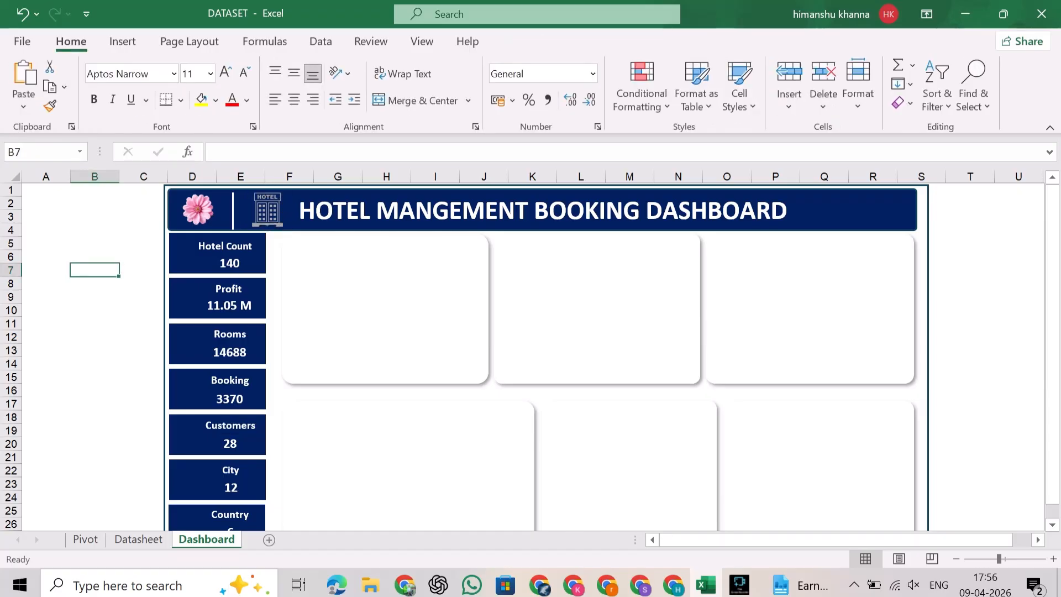
- Shift the dashboard title slightly left so it sits closer to the hotel icon in the banner
left_click(376, 210)
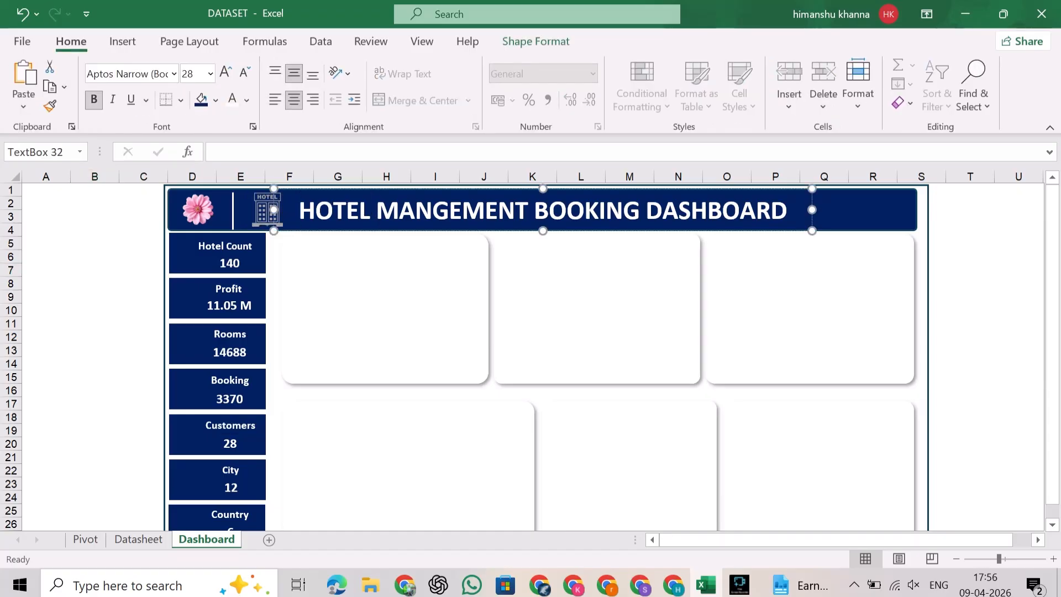
key("ctrl+a")
left_click(364, 210)
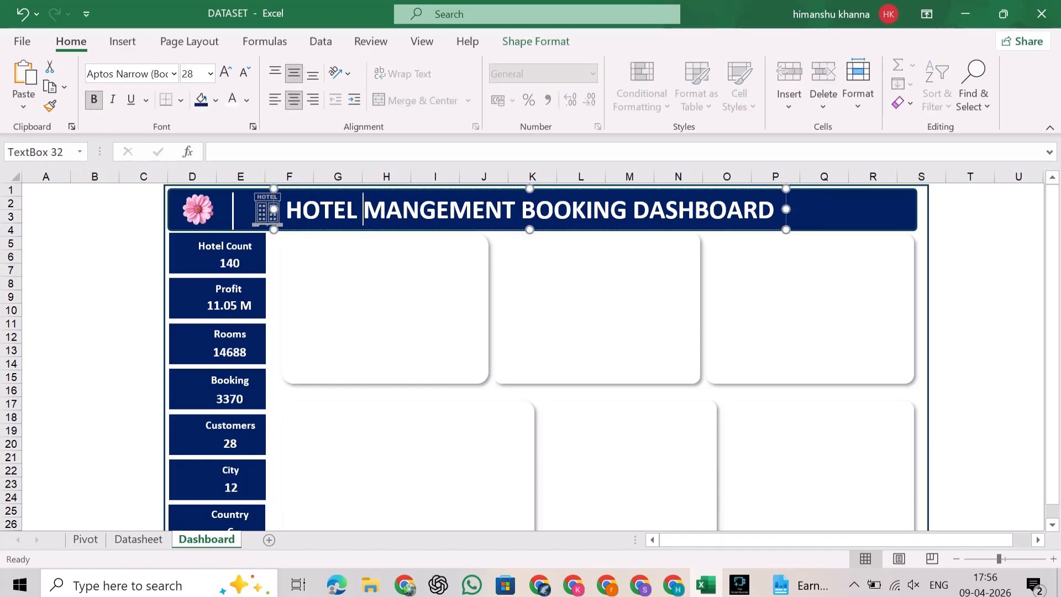
key("ctrl+z")
key("ctrl+z")
key("ctrl+z")
key("ctrl+z")
key("Right")
left_click(94, 269)
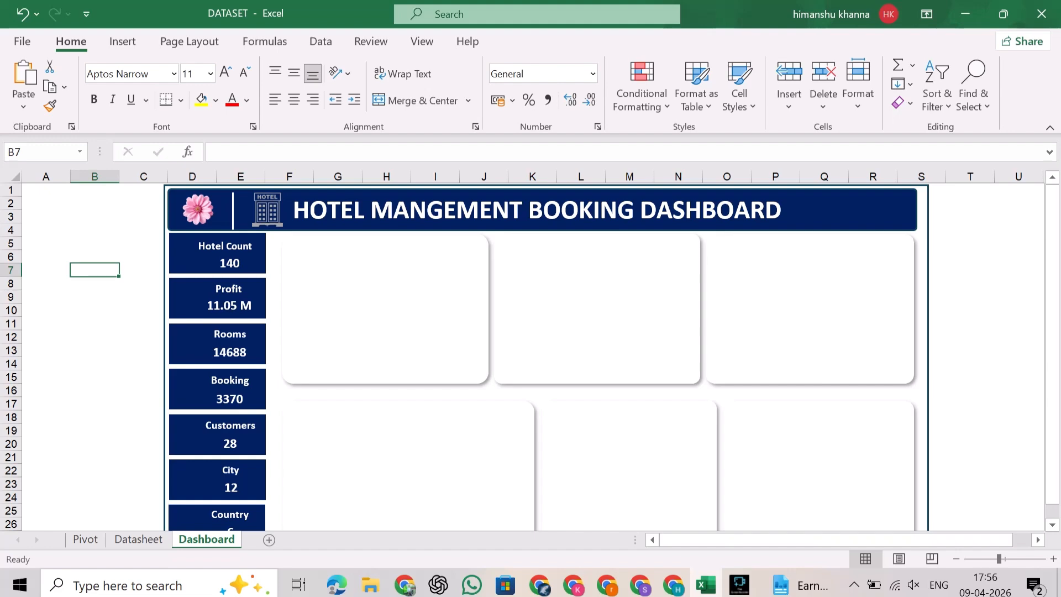
- Insert the picture hotel_count-removebg-preview and shrink it to about 1.22 by 1.29 cm
left_click(122, 41)
left_click(197, 83)
left_click(231, 235)
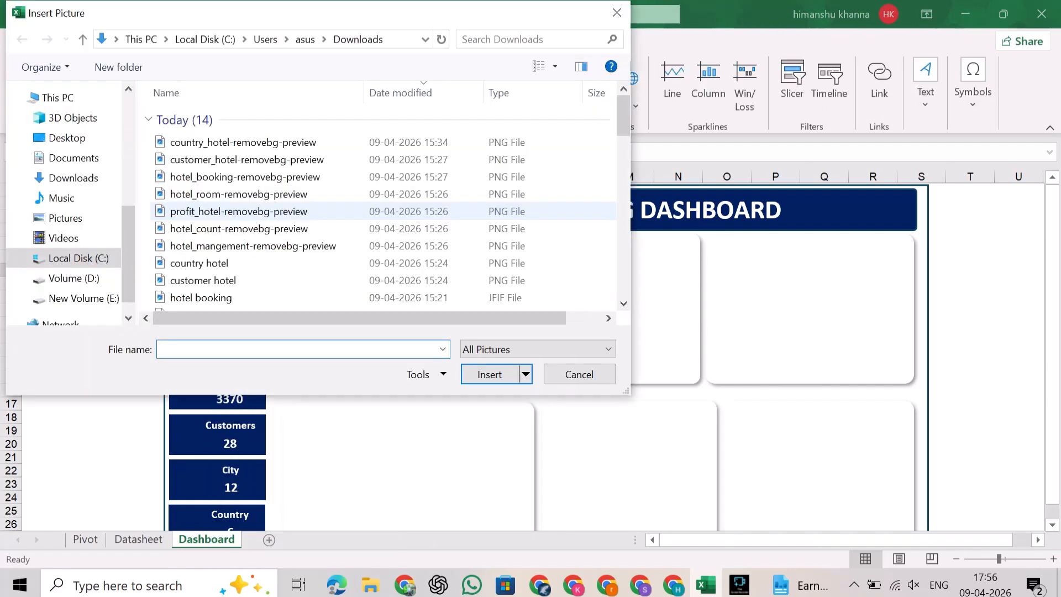
left_click(271, 227)
left_click(486, 372)
left_click_drag(155, 343, 105, 296)
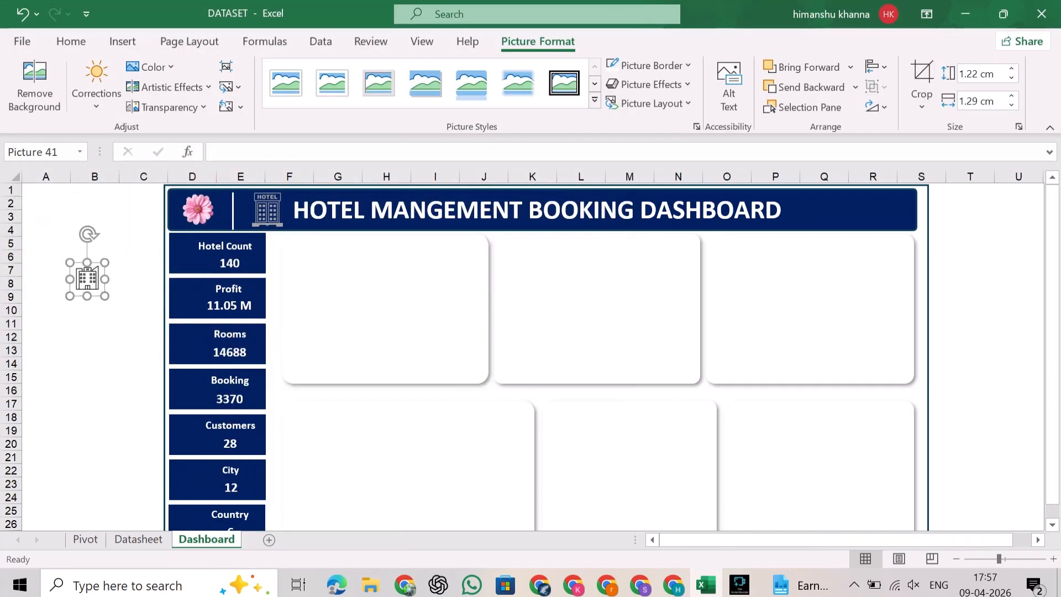
- Recolor the hotel count icon with the faded light variant and place it at the left of the Hotel Count card
left_click(149, 67)
left_click(436, 356)
left_click(95, 322)
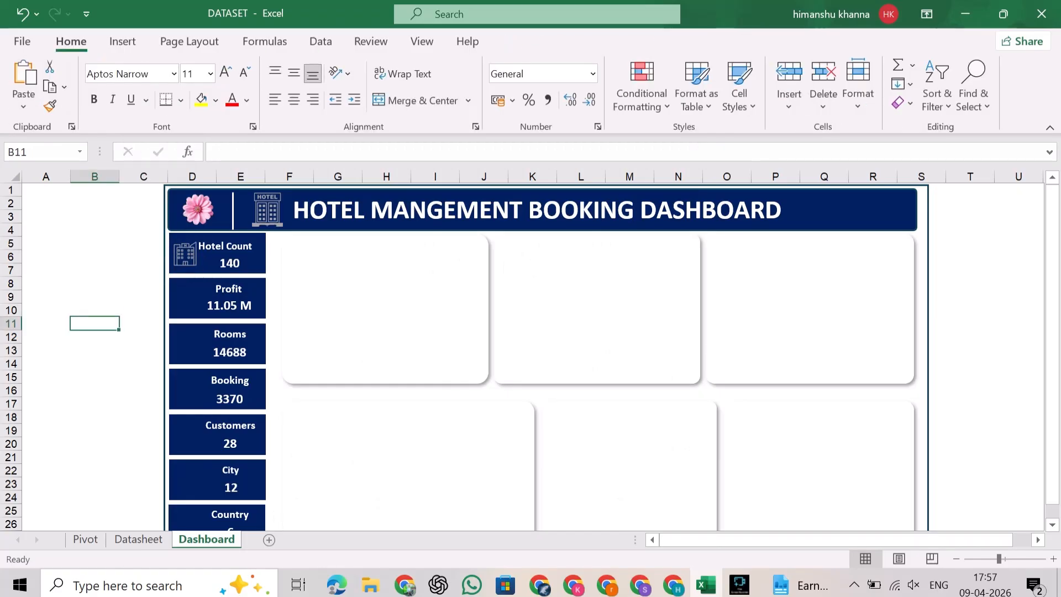
- Shift the Hotel Count label slightly right so it is centred above its value and clear of the icon
left_click(215, 247)
left_click(259, 260)
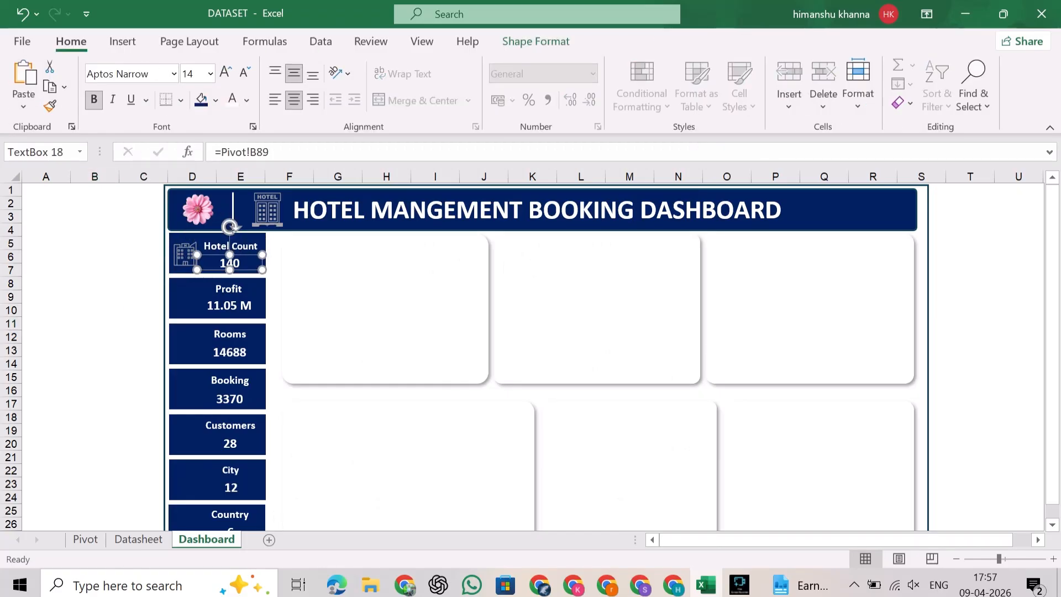
left_click(94, 269)
- Insert the picture profit_hotel-removebg-preview and place it at the left of the Profit card, about 1.91 cm square
left_click(123, 41)
left_click(197, 83)
left_click(190, 163)
left_click(230, 236)
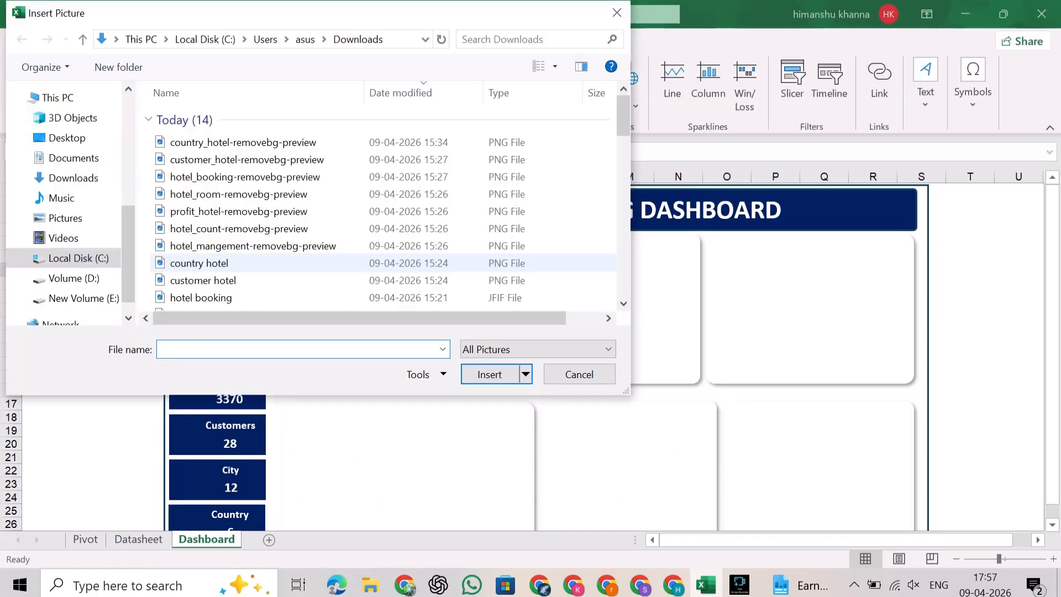
double_click(260, 210)
left_click_drag(229, 423, 192, 300)
- Recolor the Profit card icon with a light grey variant and adjust its position within the card
left_click(150, 67)
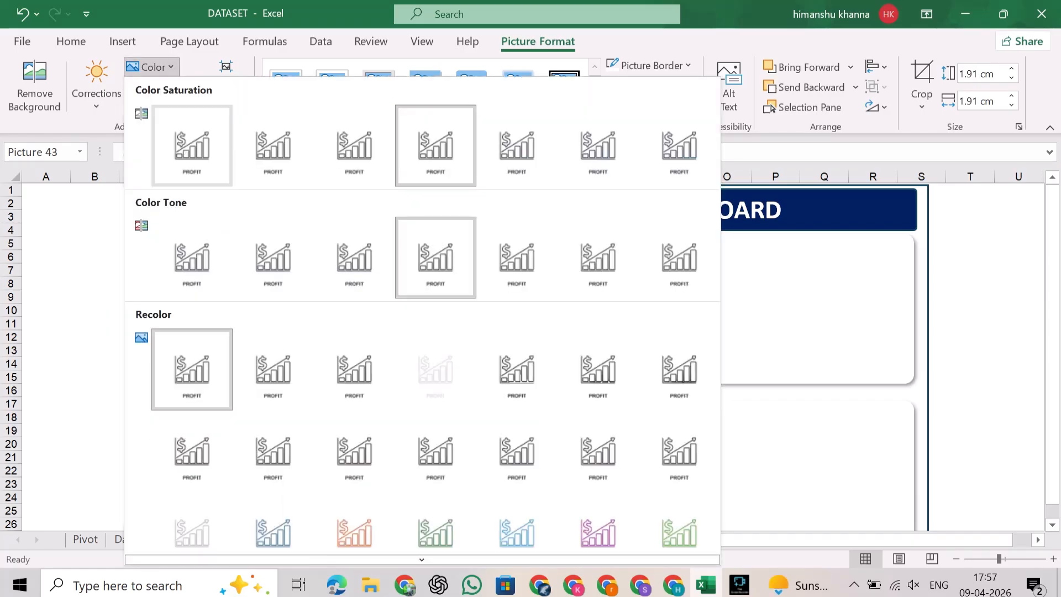
left_click(192, 146)
left_click(150, 67)
left_click(191, 523)
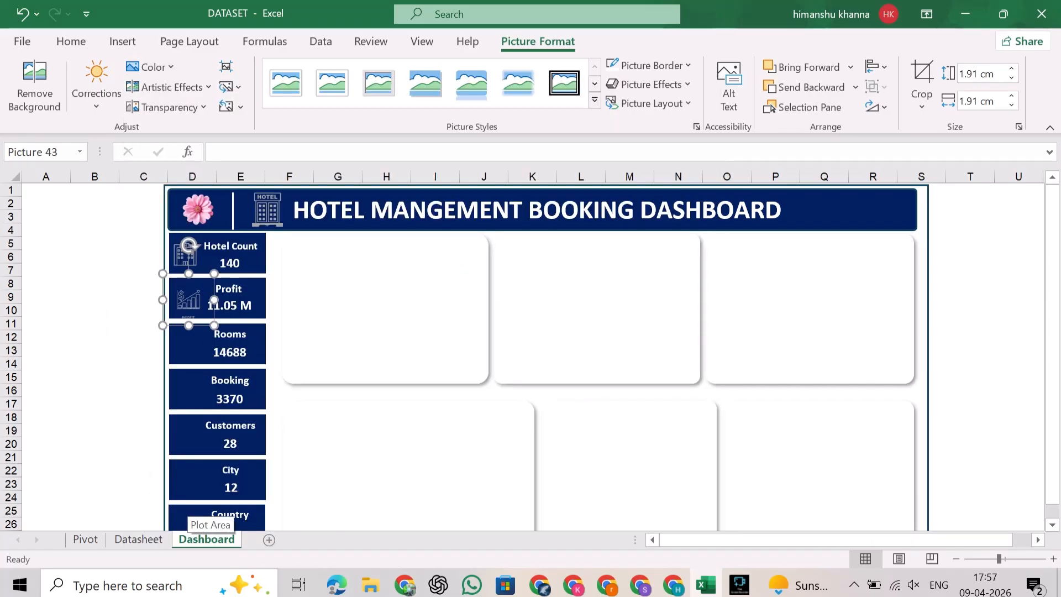
left_click(46, 350)
left_click(188, 300)
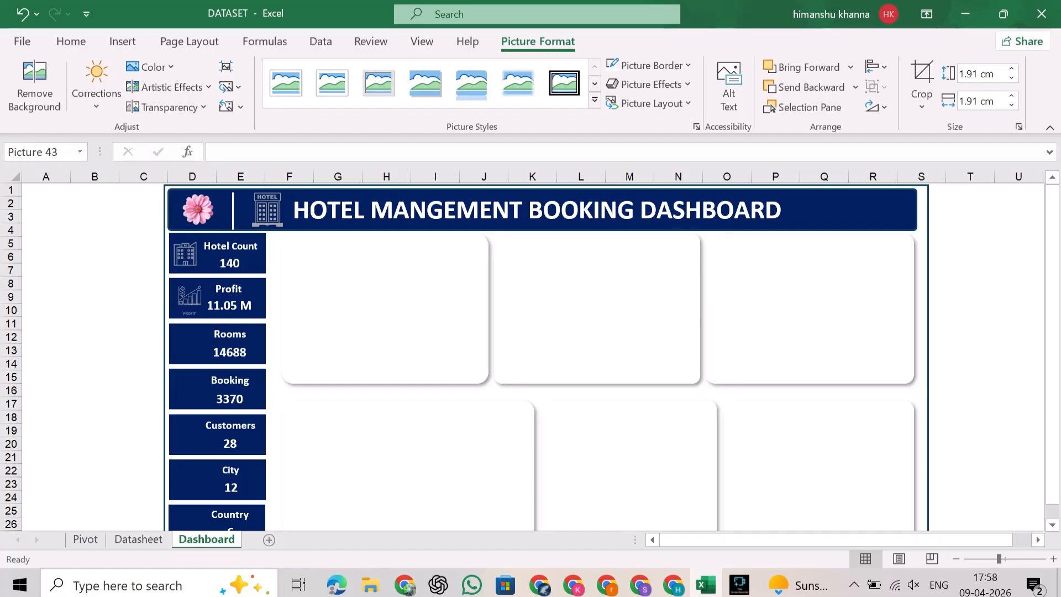
- Insert the picture hotel_room-removebg-preview, shrink it to about 1.06 cm square and place it at the left of the Rooms card
left_click(143, 323)
left_click(122, 41)
left_click(201, 91)
left_click(189, 147)
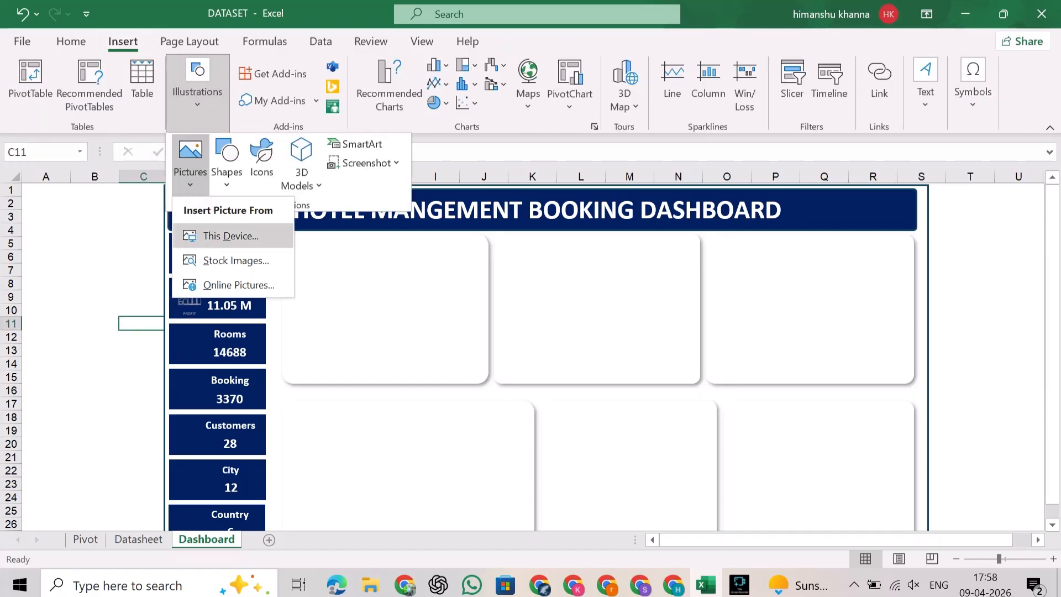
left_click(243, 234)
double_click(238, 194)
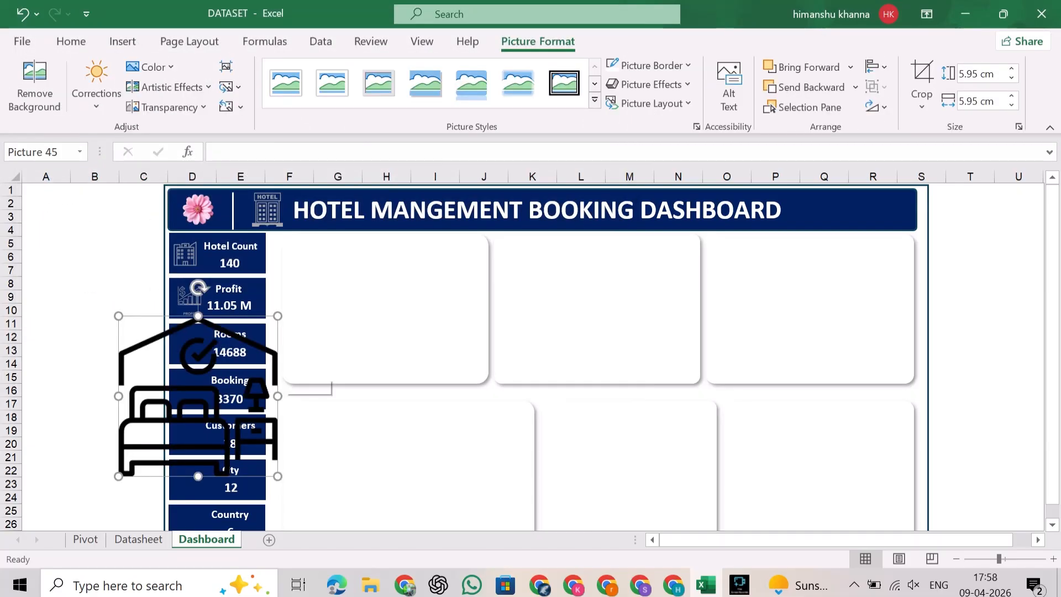
left_click_drag(278, 475, 147, 345)
left_click_drag(134, 332, 170, 339)
- Recolor the Rooms card icon with a light grey variant
left_click(150, 67)
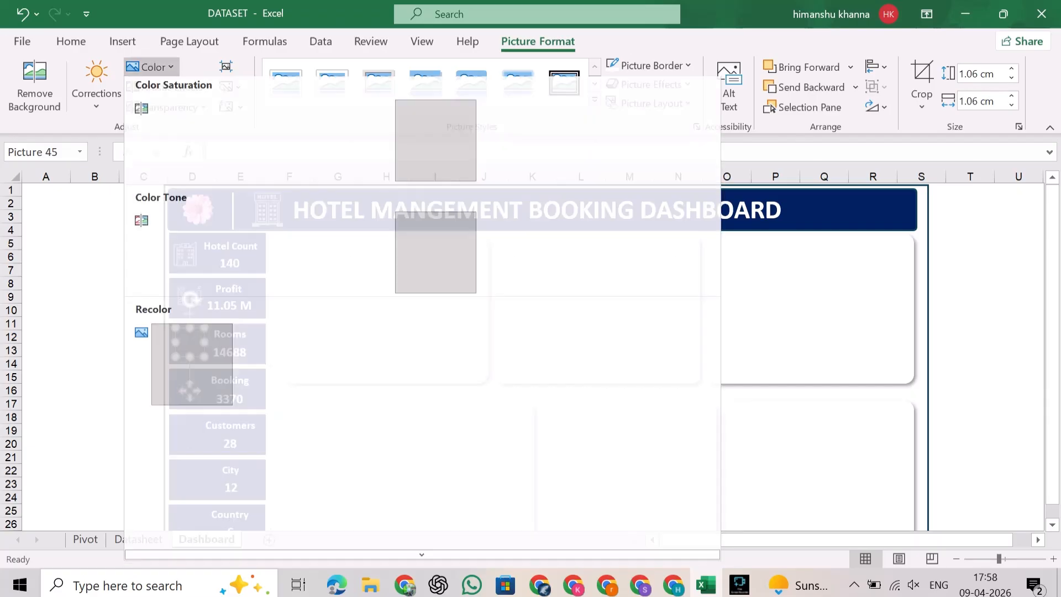
left_click(189, 525)
left_click(46, 337)
- Recolor the Hotel Count and Profit card icons with the faded washed-out variant
left_click(185, 255)
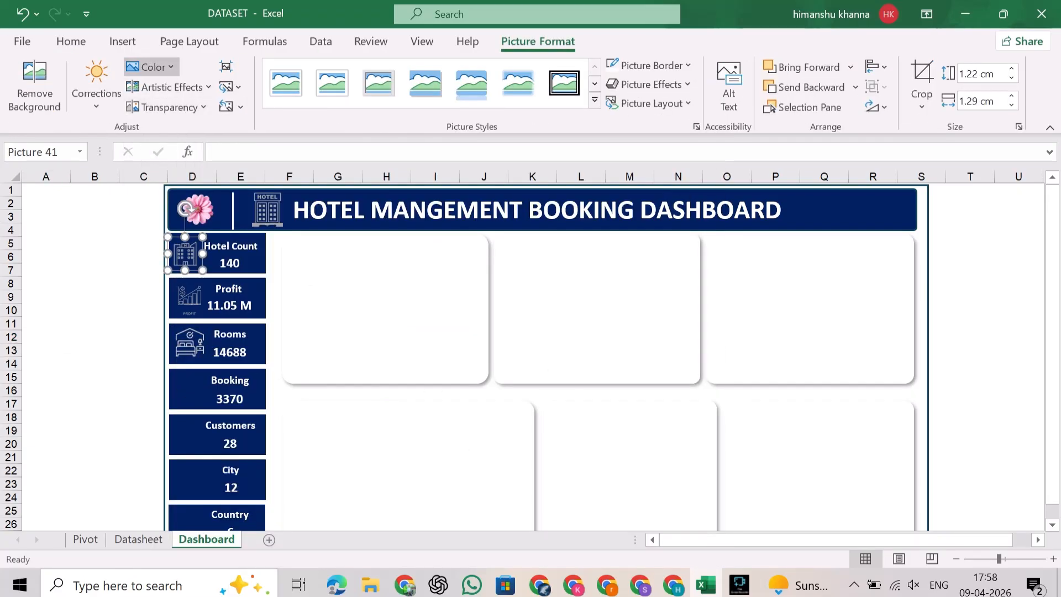
left_click(150, 67)
left_click(436, 360)
left_click(95, 297)
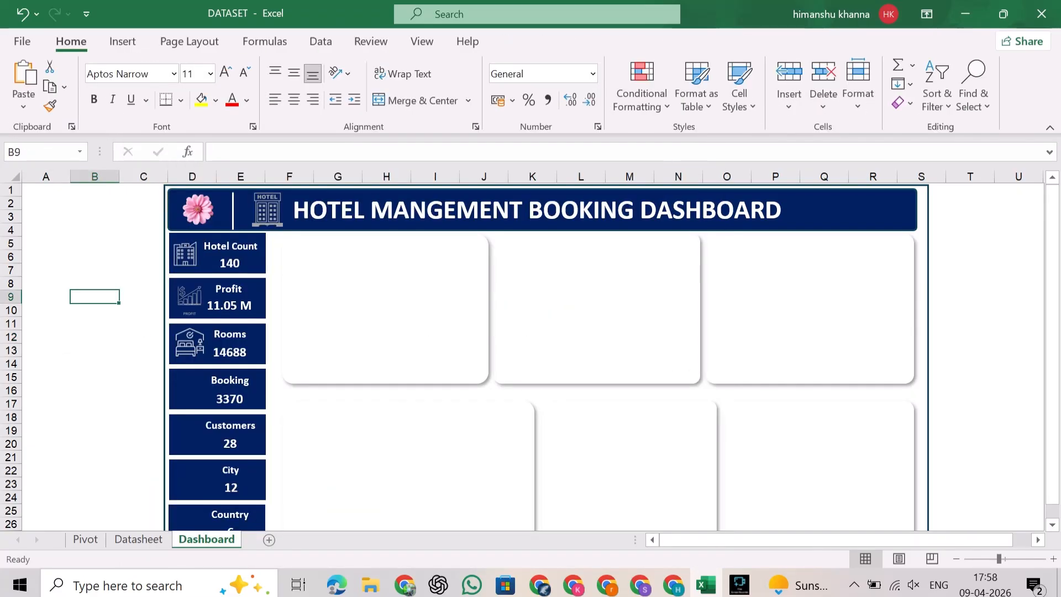
left_click(189, 298)
left_click(150, 67)
left_click(435, 365)
left_click(144, 309)
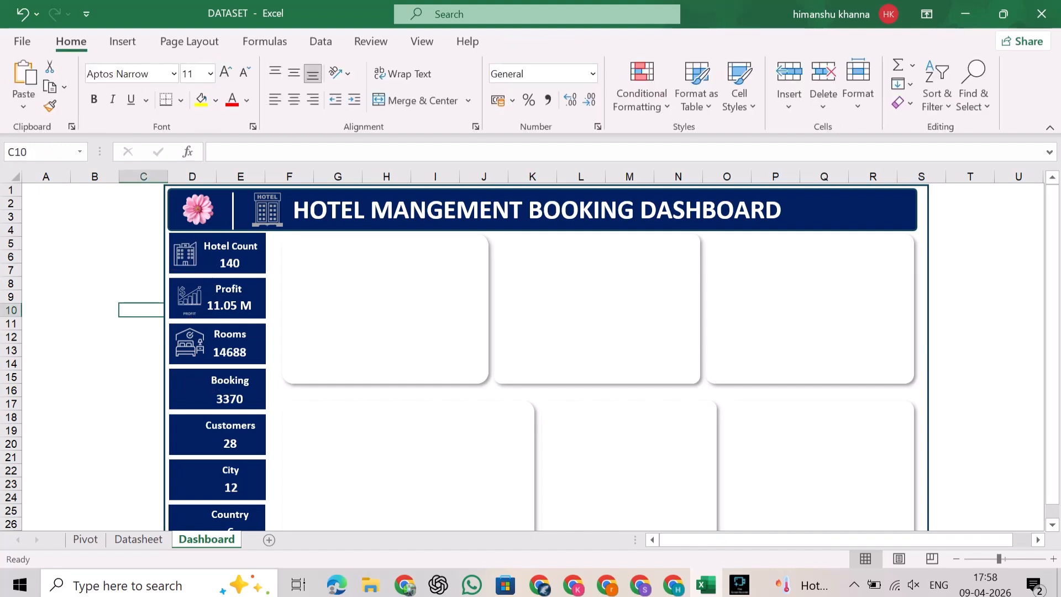
- Insert the picture hotel_booking-removebg-preview, shrink it to icon size and place it at the left of the Booking card
left_click(122, 42)
left_click(196, 83)
left_click(190, 160)
left_click(224, 233)
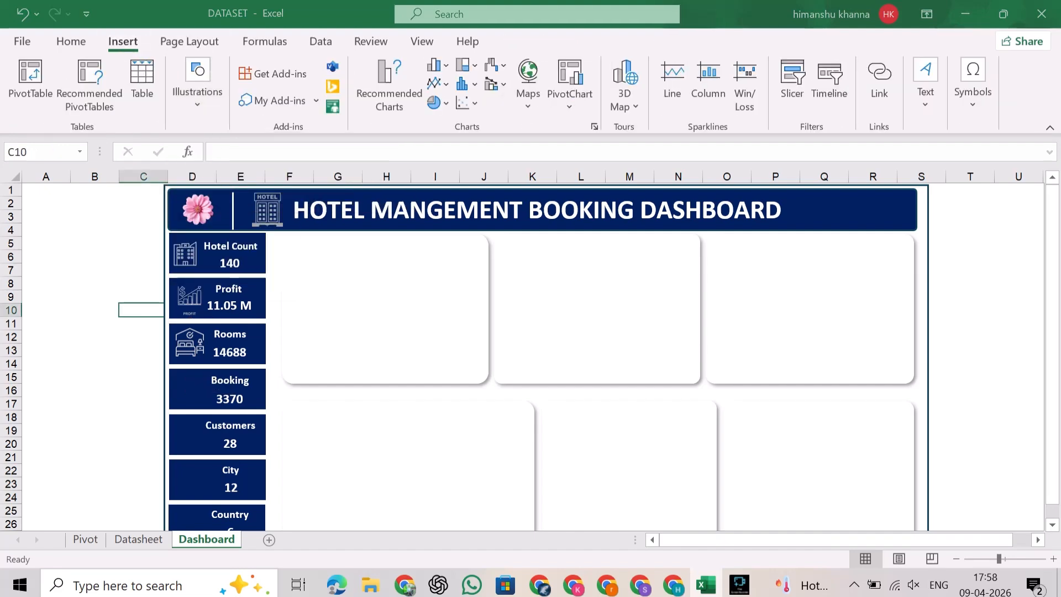
left_click(245, 177)
left_click(489, 375)
left_click_drag(277, 462, 155, 339)
left_click_drag(136, 321, 190, 389)
left_click(144, 390)
left_click(143, 383)
- Insert the picture customer_hotel-removebg-preview, shrink it to about 1.22 cm square and move it to the left of the Customers card
left_click(122, 41)
left_click(206, 85)
left_click(189, 156)
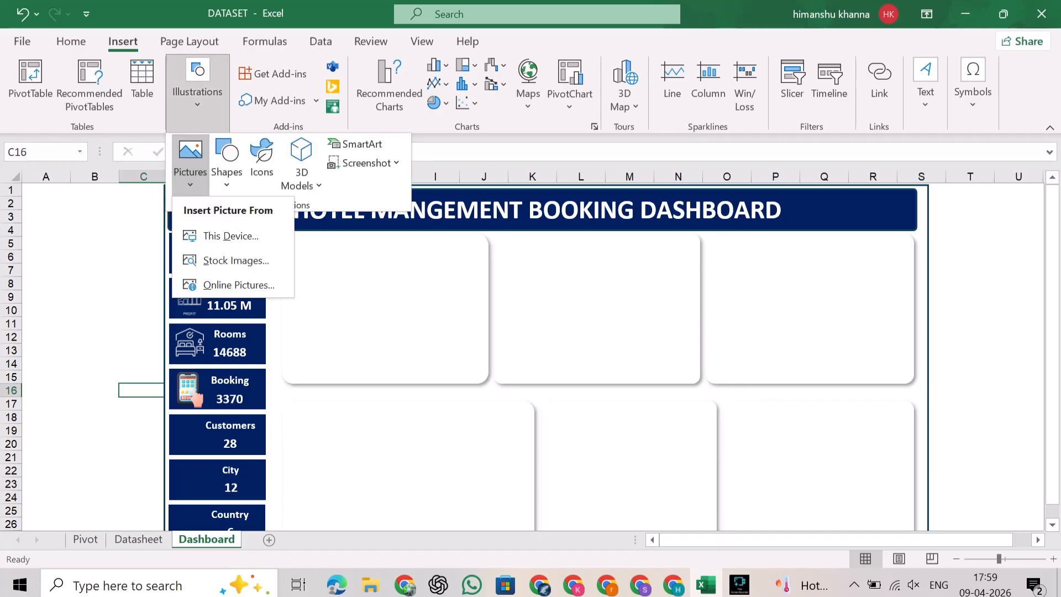
left_click(225, 234)
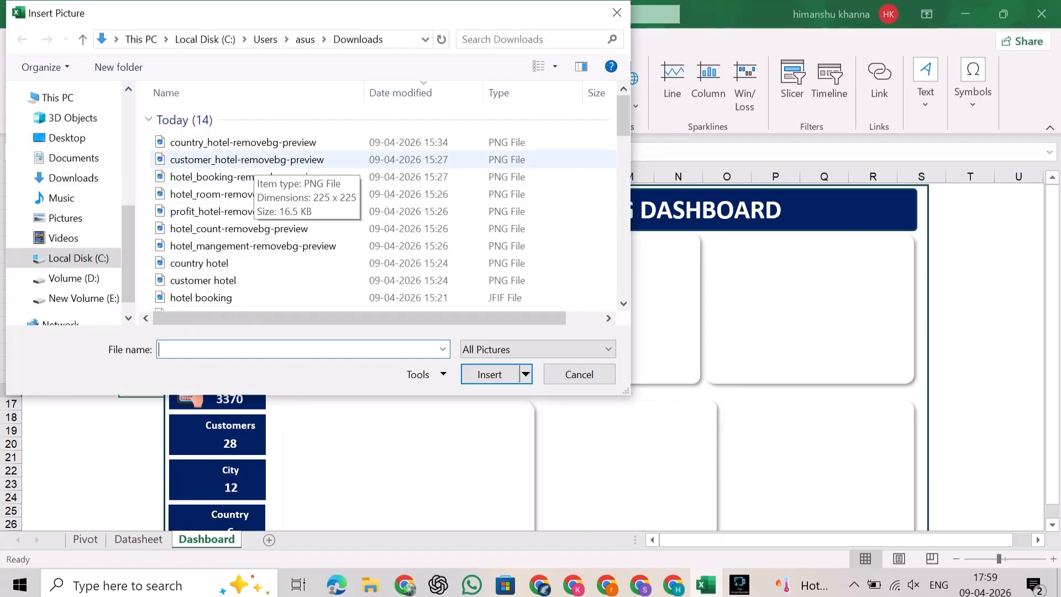
left_click(254, 160)
left_click(490, 374)
scroll(353, 402, "down", 1)
left_click_drag(277, 502, 150, 376)
left_click_drag(136, 361, 178, 388)
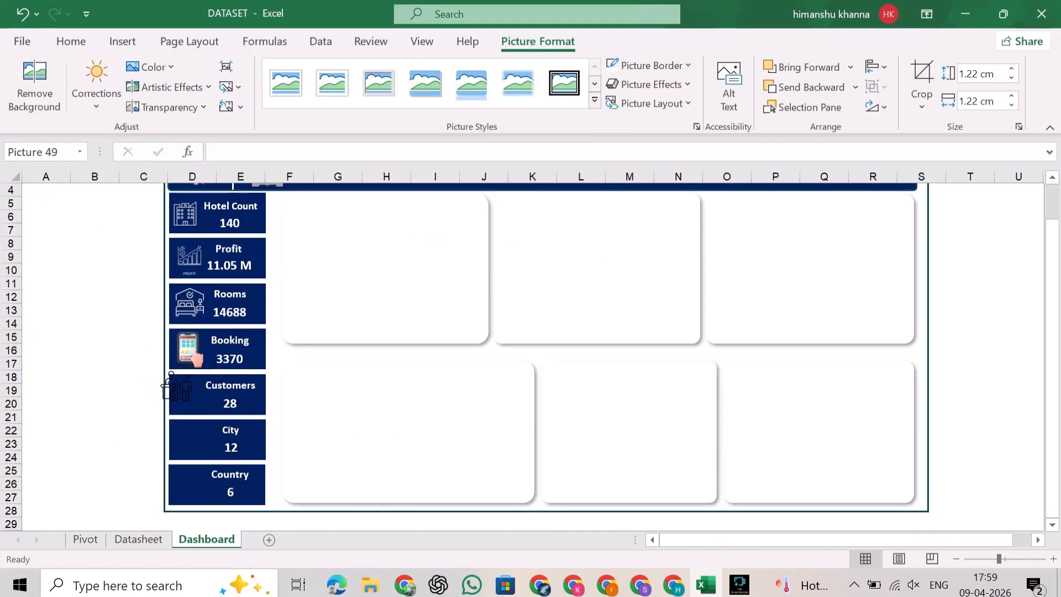
- Recolor the Customers card icon with a near-white variant
left_click(147, 67)
left_click(436, 367)
left_click(140, 337)
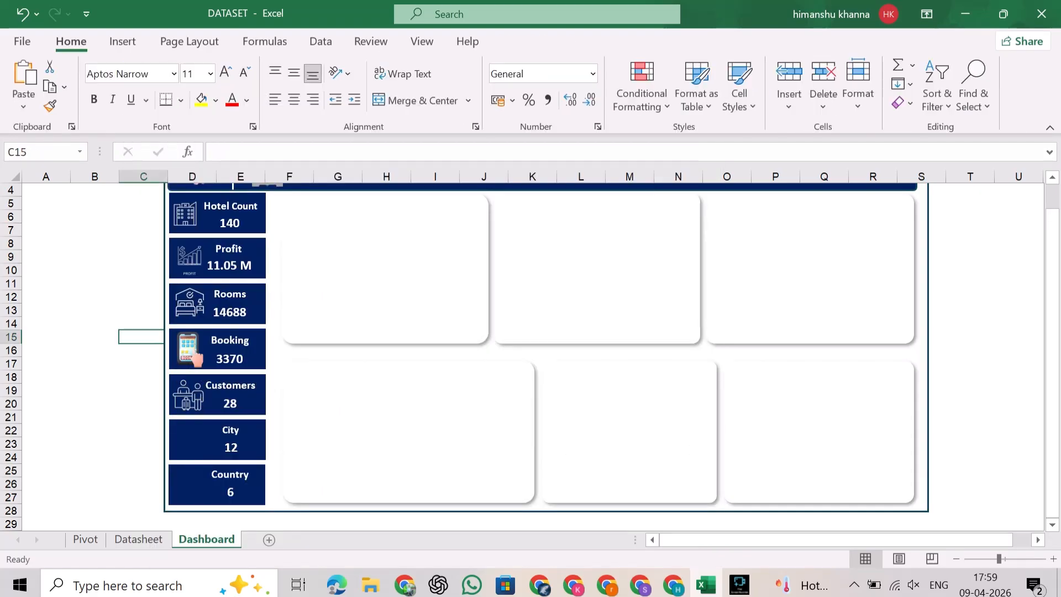
- Insert the picture country_hotel-removebg-preview at the left of the Country card and recolor it with a near-white variant
left_click(123, 41)
left_click(208, 105)
left_click(189, 160)
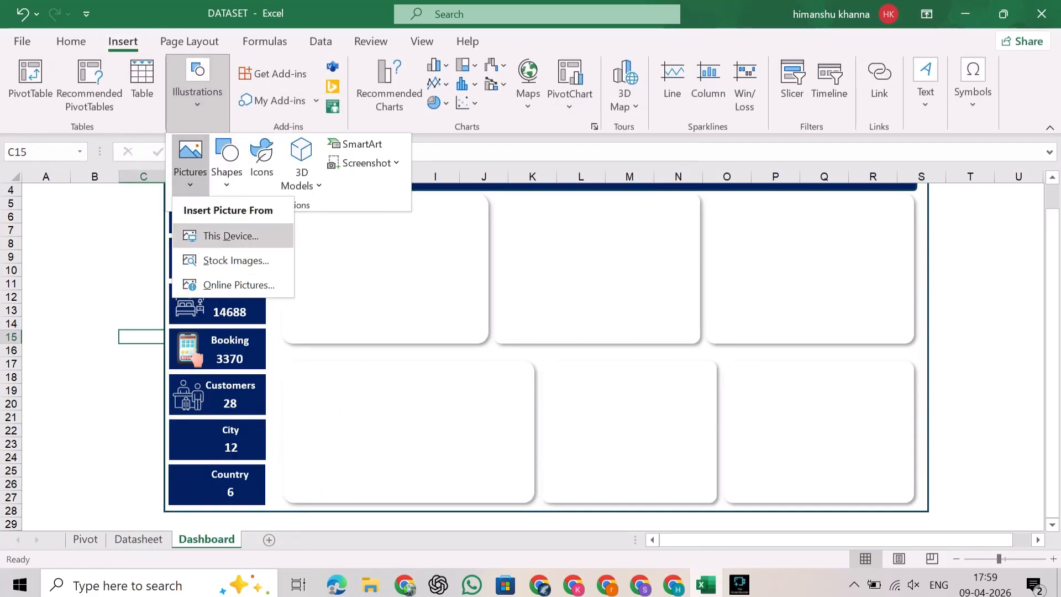
left_click(235, 234)
left_click(243, 142)
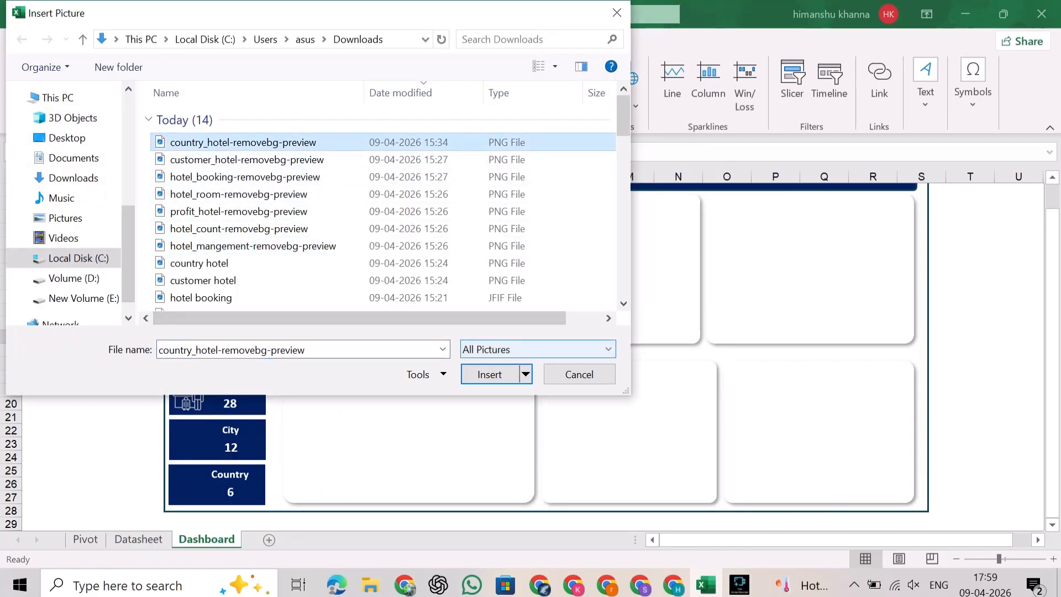
left_click(489, 374)
left_click_drag(223, 461, 192, 489)
left_click(149, 67)
left_click(379, 362)
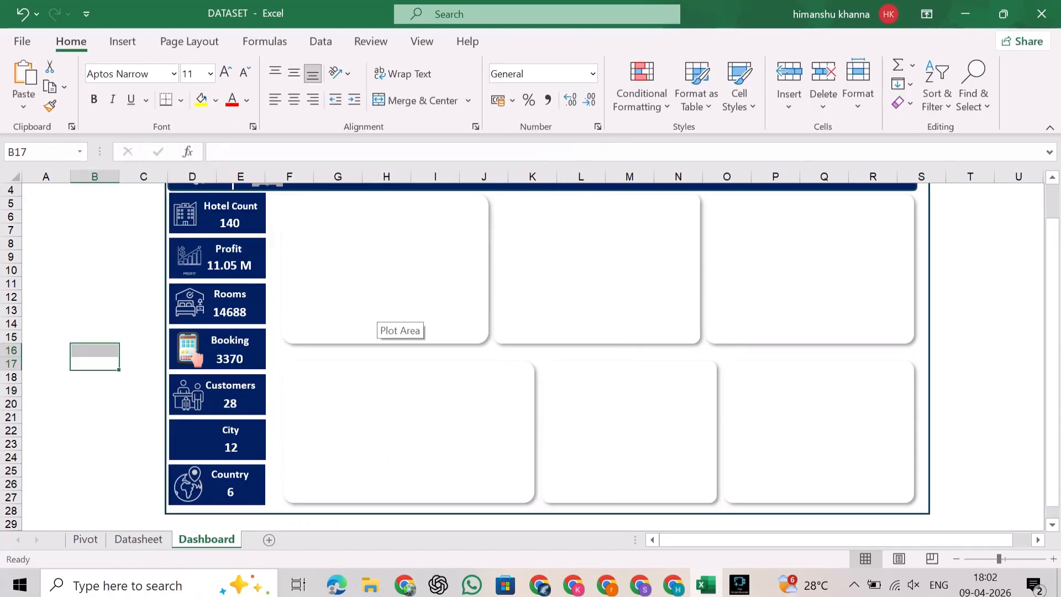
- Insert the city buildings picture, shrink it to about 1.06 cm square and place it at the left of the City card
left_click(122, 42)
left_click(197, 80)
left_click(190, 161)
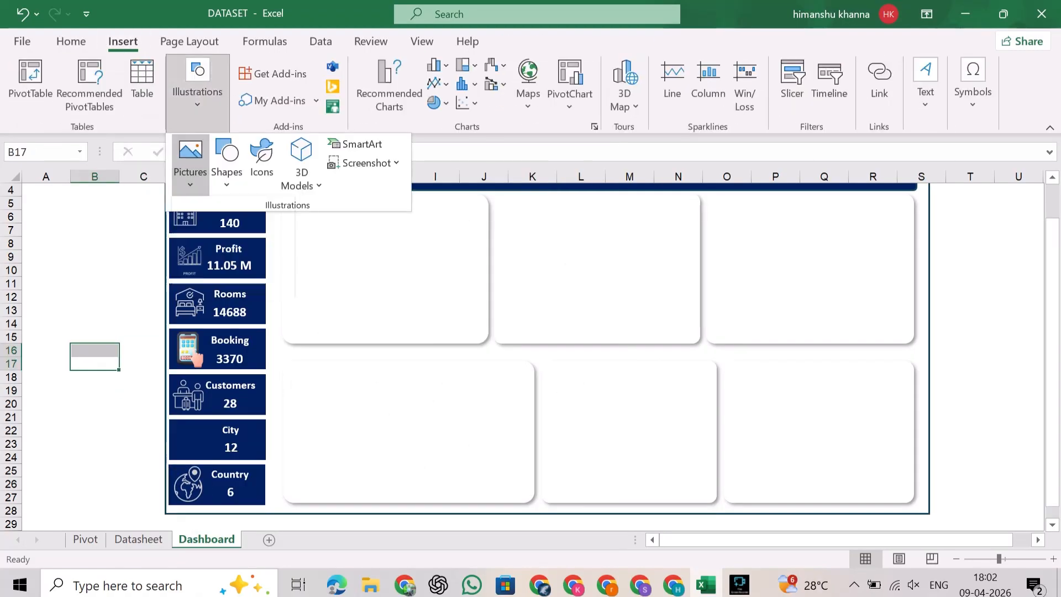
left_click(220, 226)
left_click(241, 142)
left_click(489, 374)
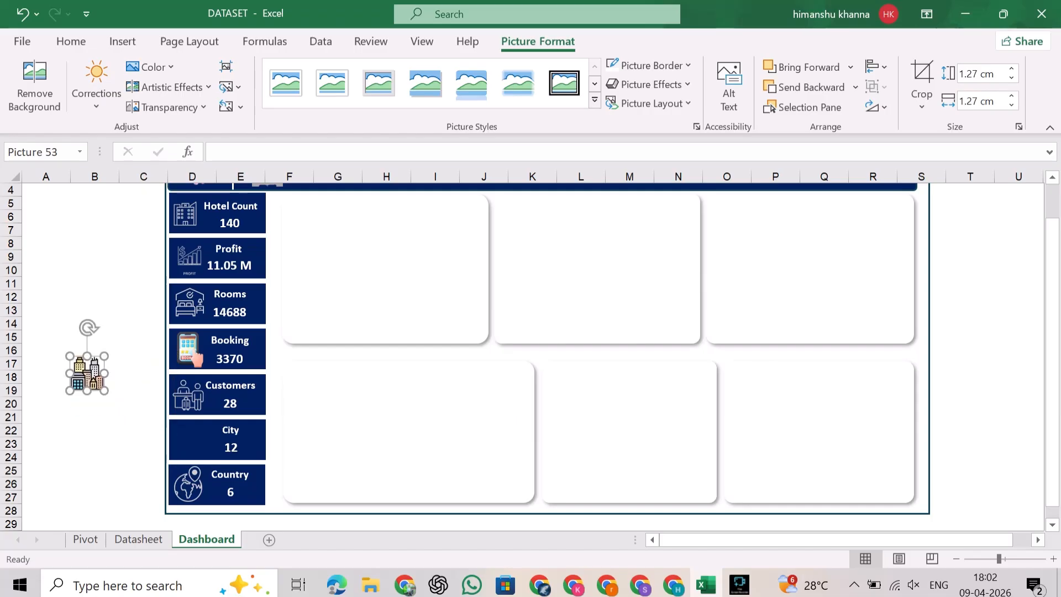
left_click_drag(86, 376, 192, 440)
left_click(141, 389)
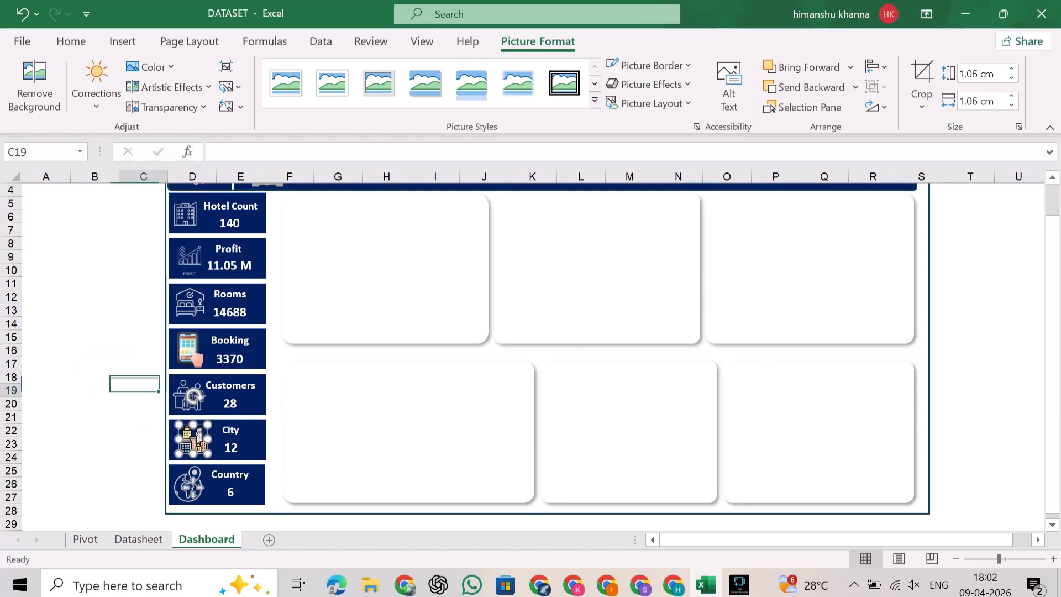
left_click(85, 539)
scroll(354, 354, "up", 20)
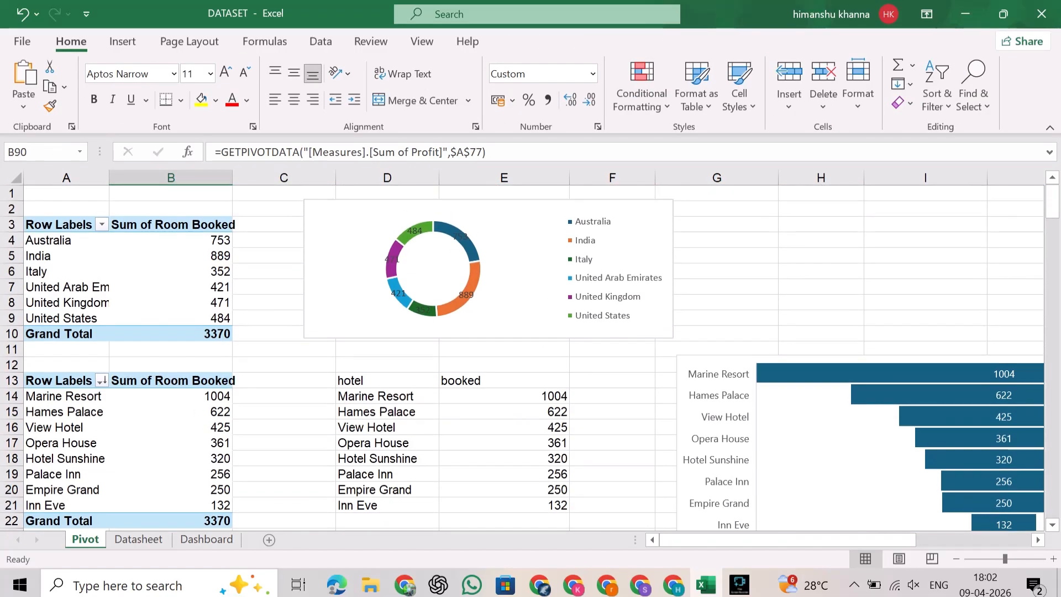
left_click(520, 232)
key("ctrl+c")
left_click(206, 539)
left_click(385, 267)
key("ctrl+v")
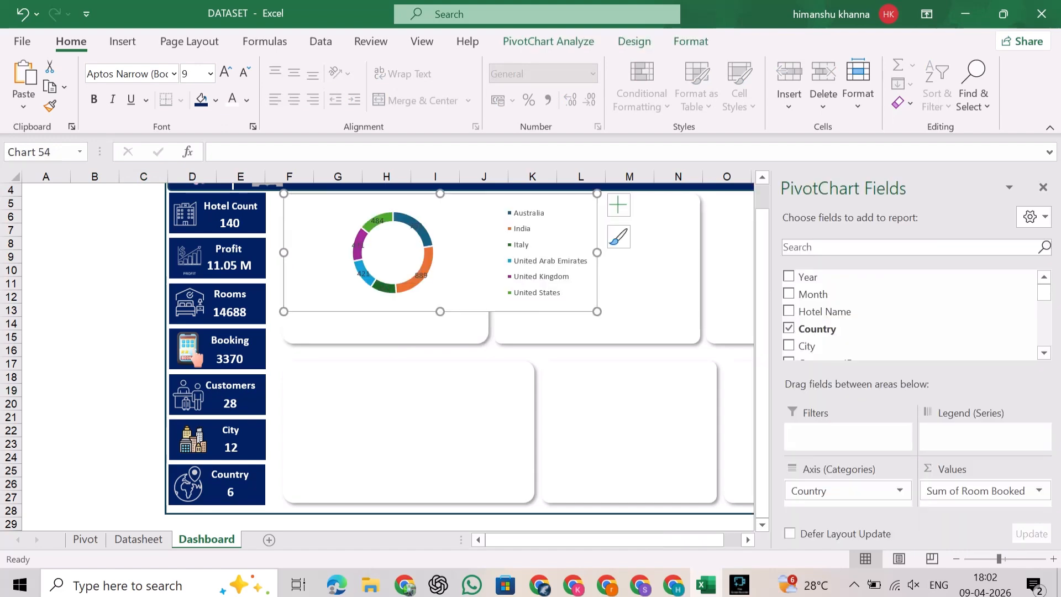
key("Delete")
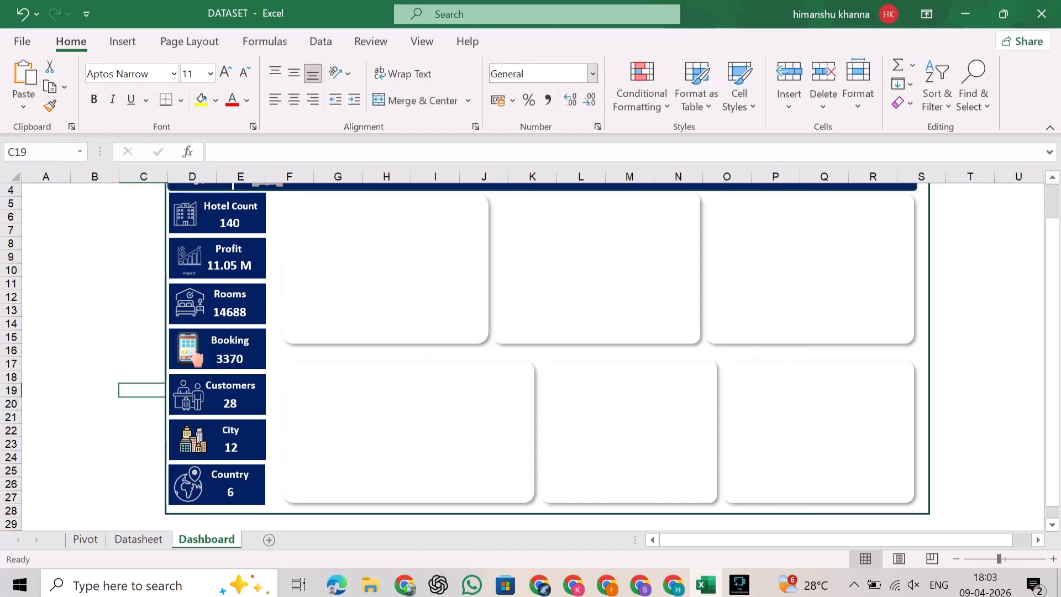
- Add a bold, centered text box reading "Room Booked by country" in dark blue across the top of the first upper chart panel
left_click(123, 41)
left_click(925, 83)
left_click(867, 160)
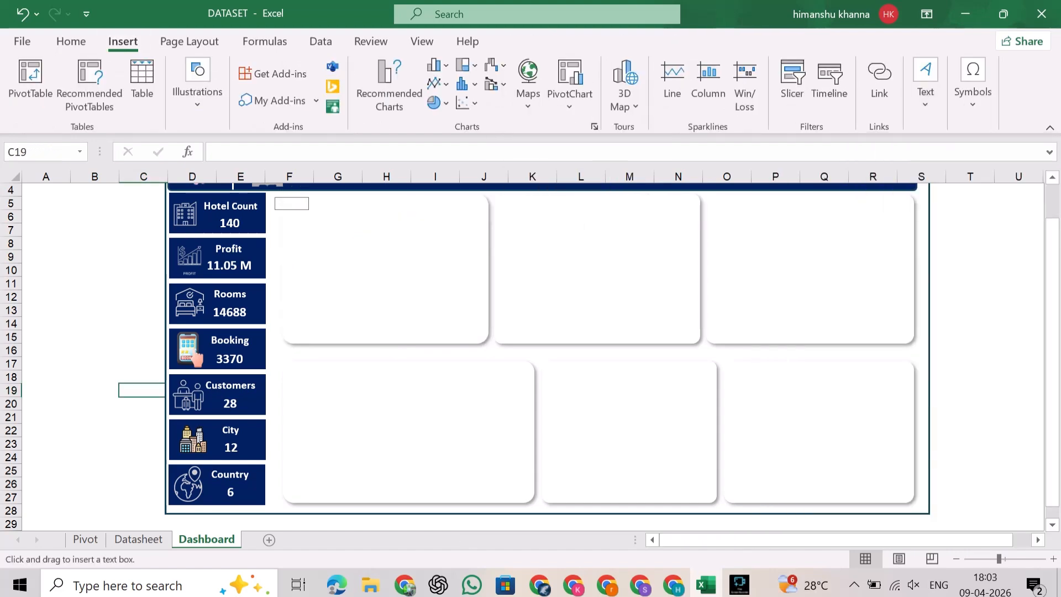
left_click_drag(482, 214, 485, 214)
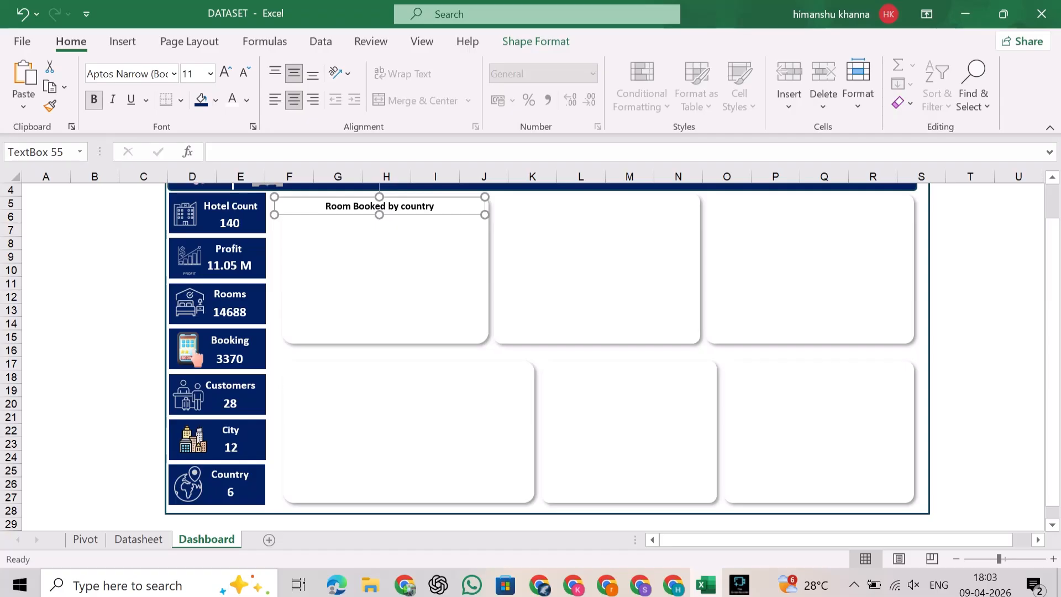
left_click(215, 100)
left_click(246, 100)
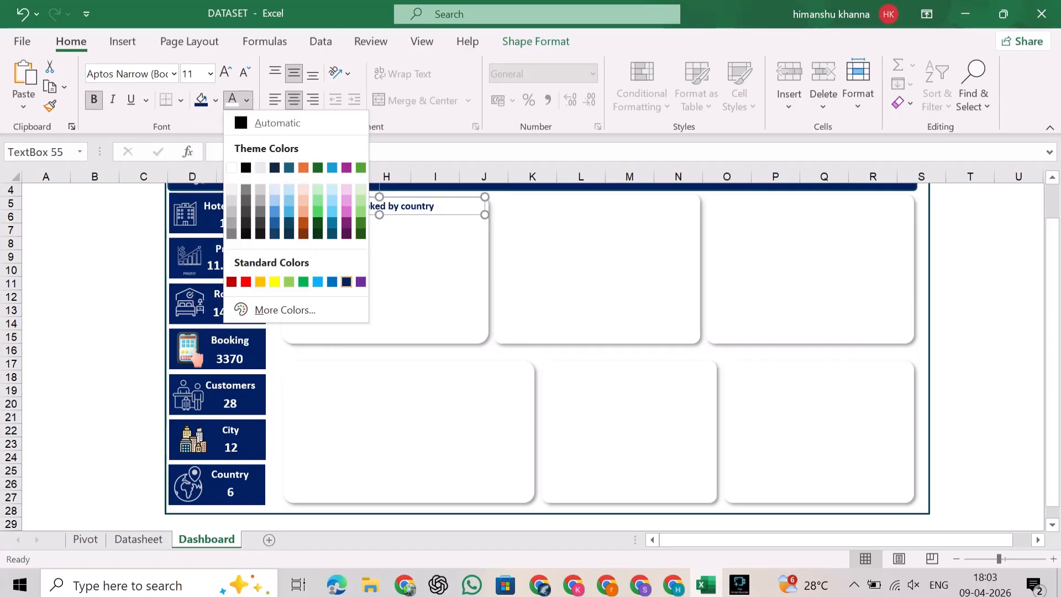
left_click(346, 282)
left_click(434, 206)
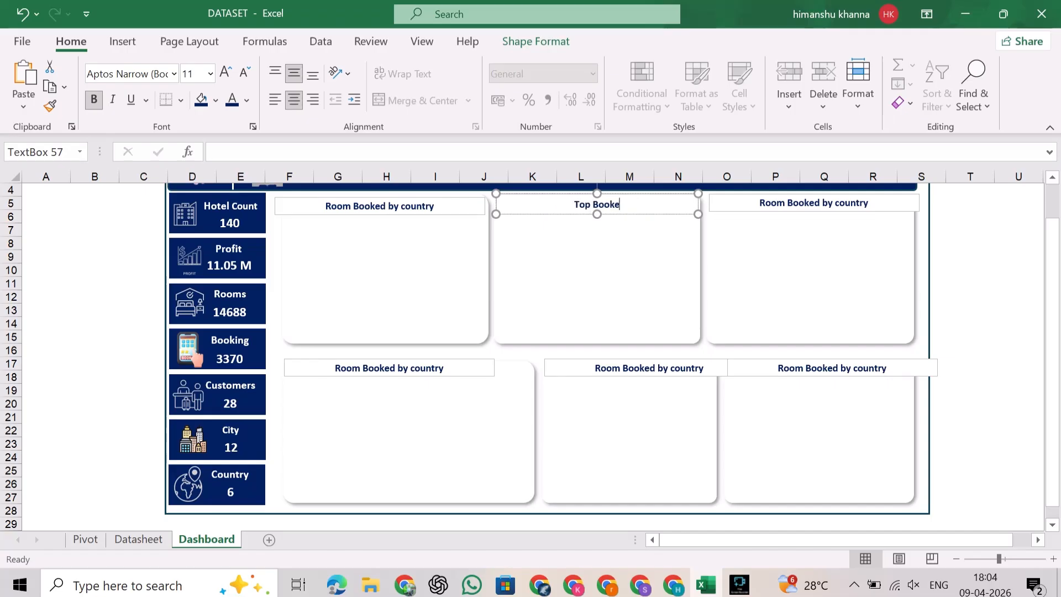
- Title the second upper panel "Top Booked Hotels" and the third "Room Availability in city", narrowing the latter's text box to fit
type("els")
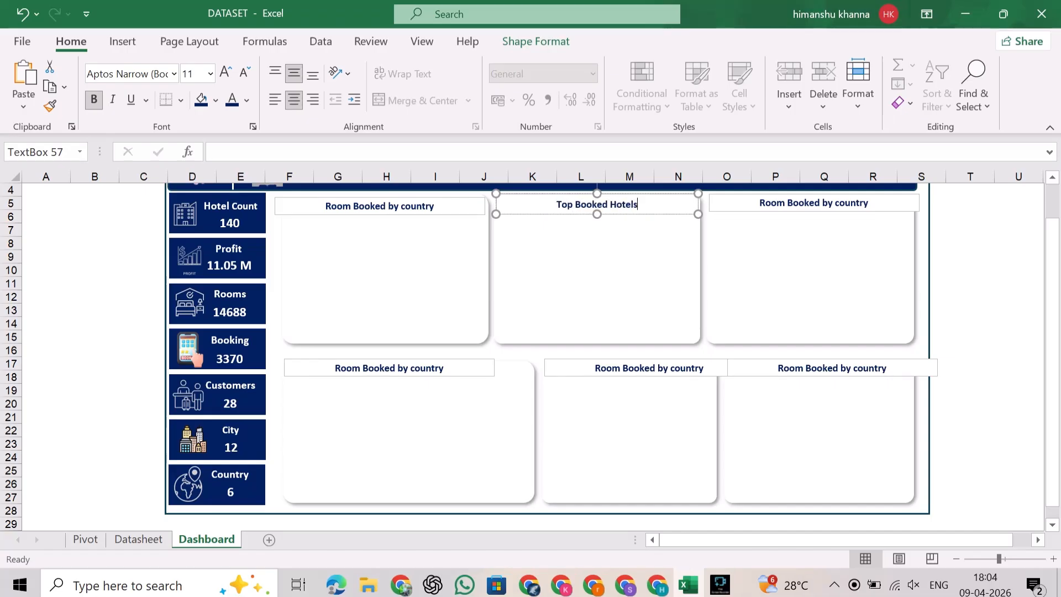
left_click(869, 203)
left_click_drag(919, 212, 911, 213)
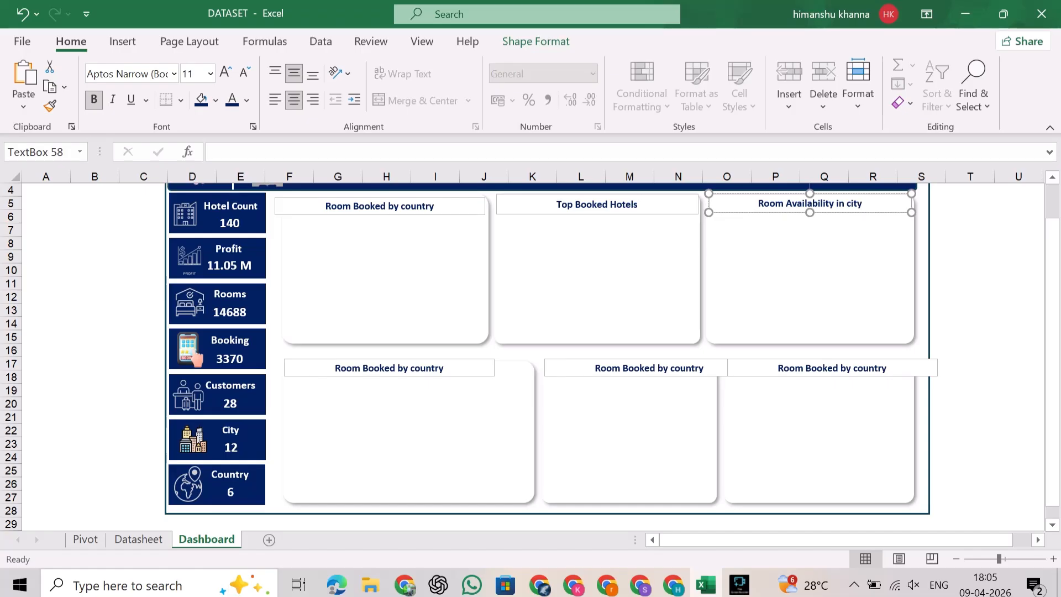
- Retitle the lower panels "Profit by Months", "Count of Customer Type" and "Room Booked & Availability", resizing their text boxes toward the panel widths
left_click(441, 368)
left_click_drag(495, 376, 524, 373)
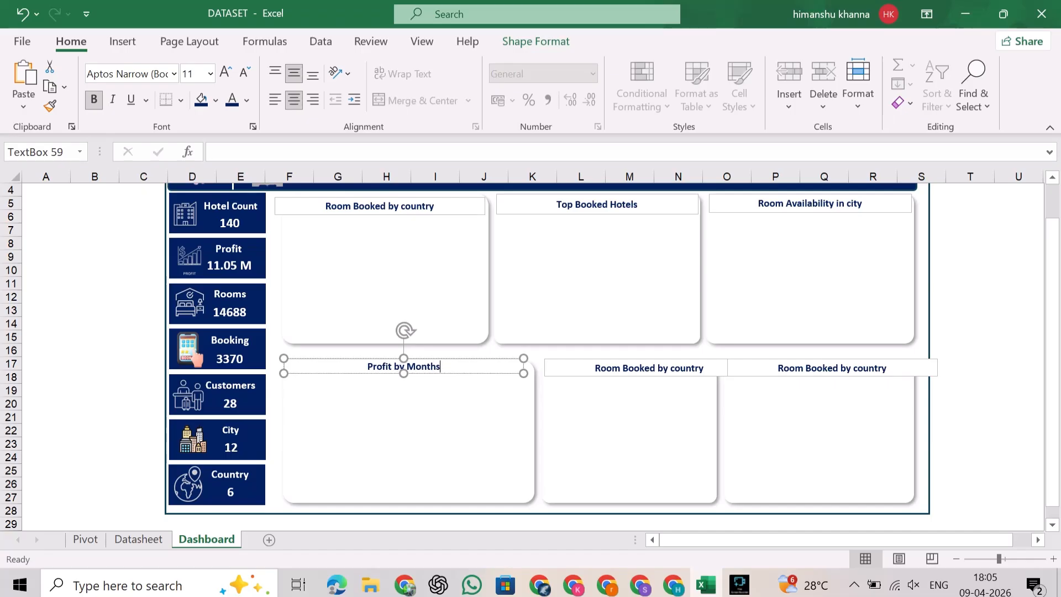
left_click(649, 368)
left_click_drag(754, 376, 714, 380)
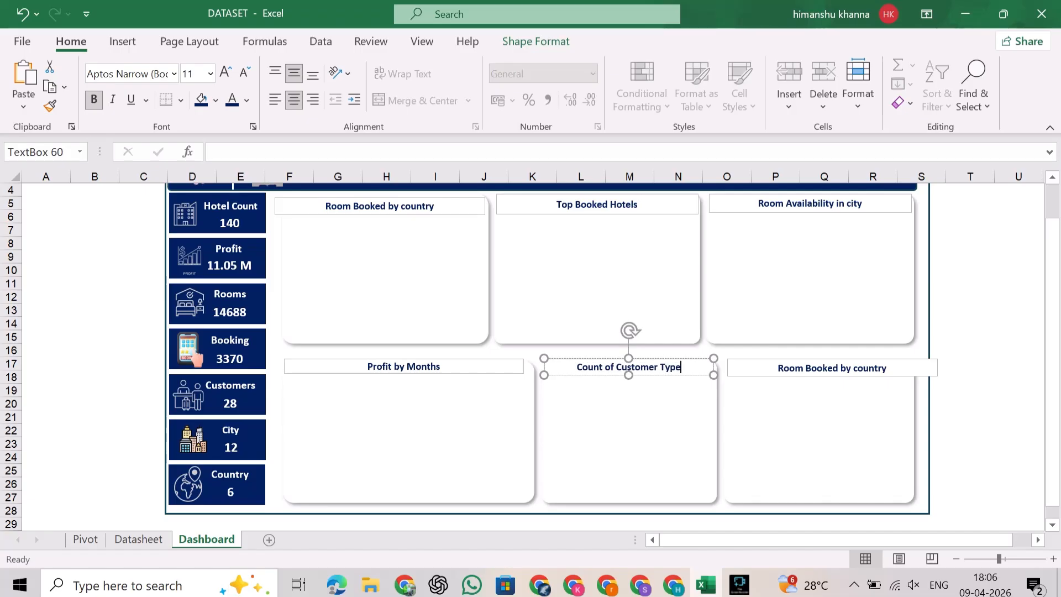
left_click(887, 368)
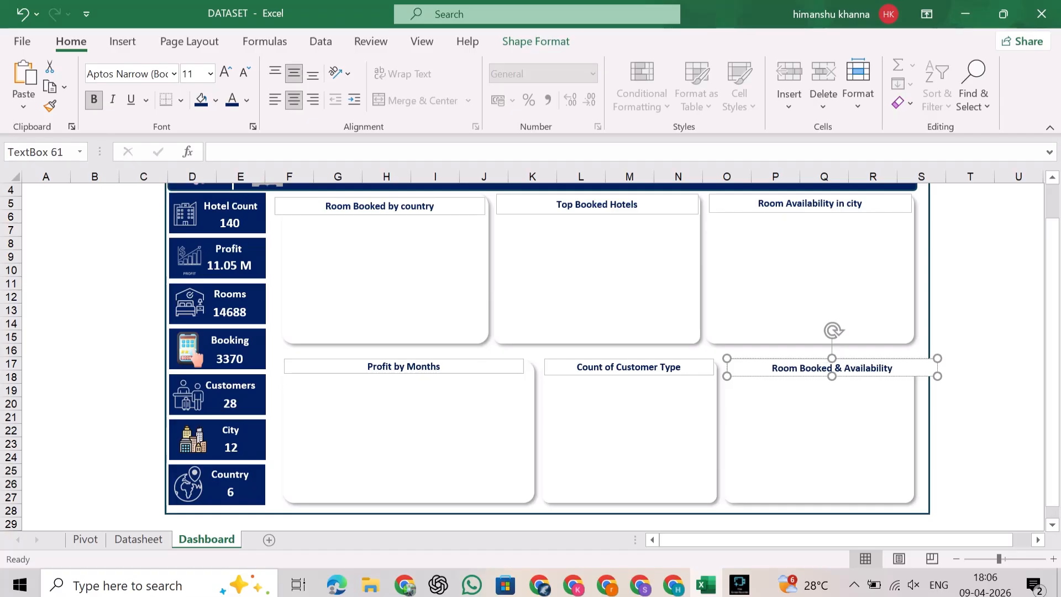
left_click_drag(937, 376, 931, 378)
- Remove the fill and outline from the title text boxes of the three upper chart panels
scroll(497, 332, "up", 1)
right_click(461, 246)
left_click(544, 549)
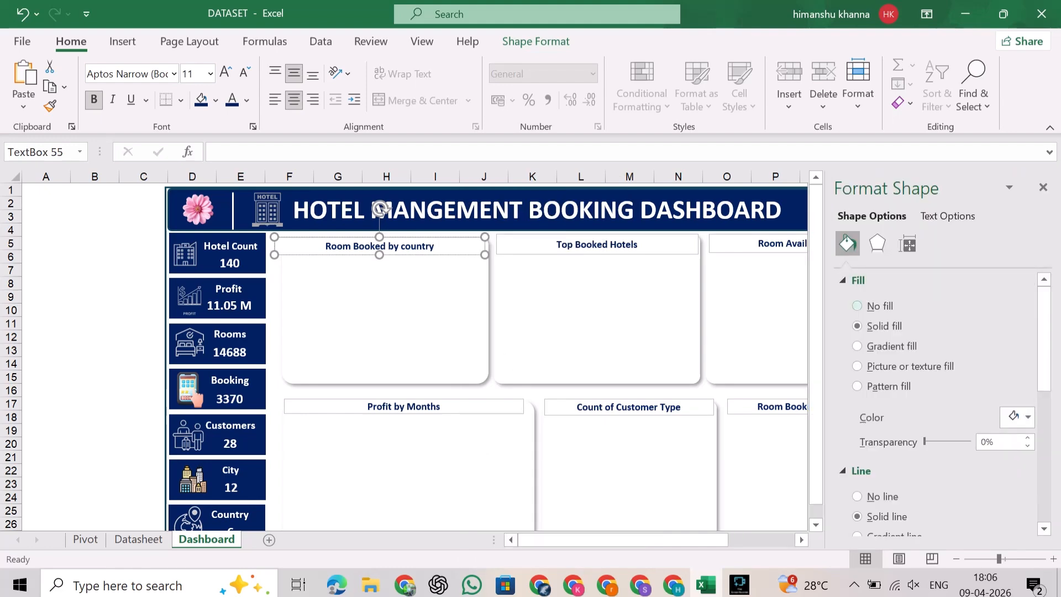
left_click(857, 306)
left_click(857, 441)
left_click(640, 244)
left_click(856, 306)
left_click(856, 441)
left_click(753, 244)
left_click(857, 306)
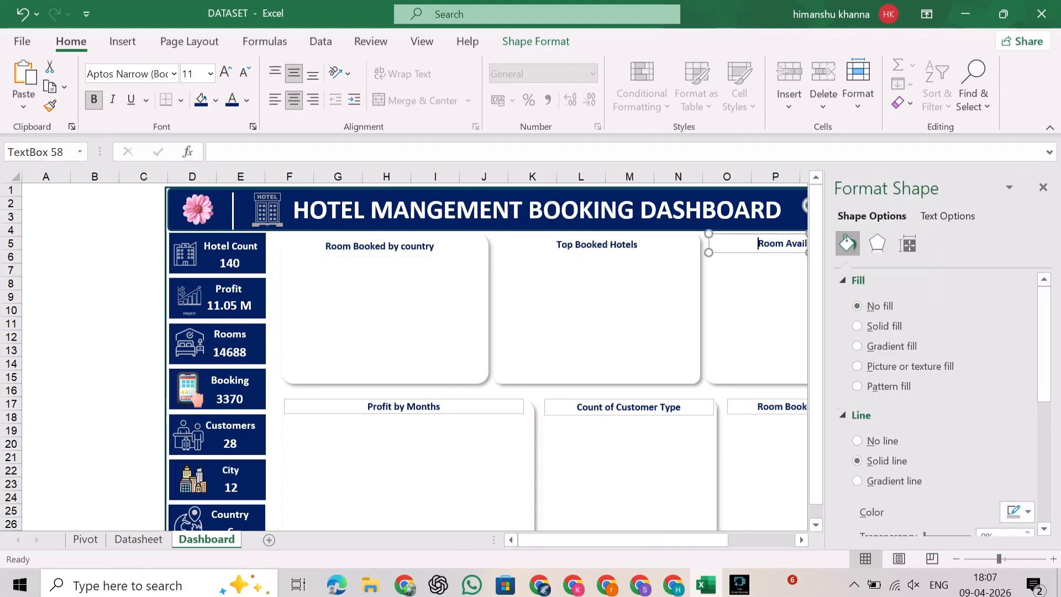
left_click(857, 441)
- Remove the fill and outline from the title text boxes of the three lower chart panels
left_click(403, 406)
left_click(857, 306)
left_click(856, 441)
left_click(681, 407)
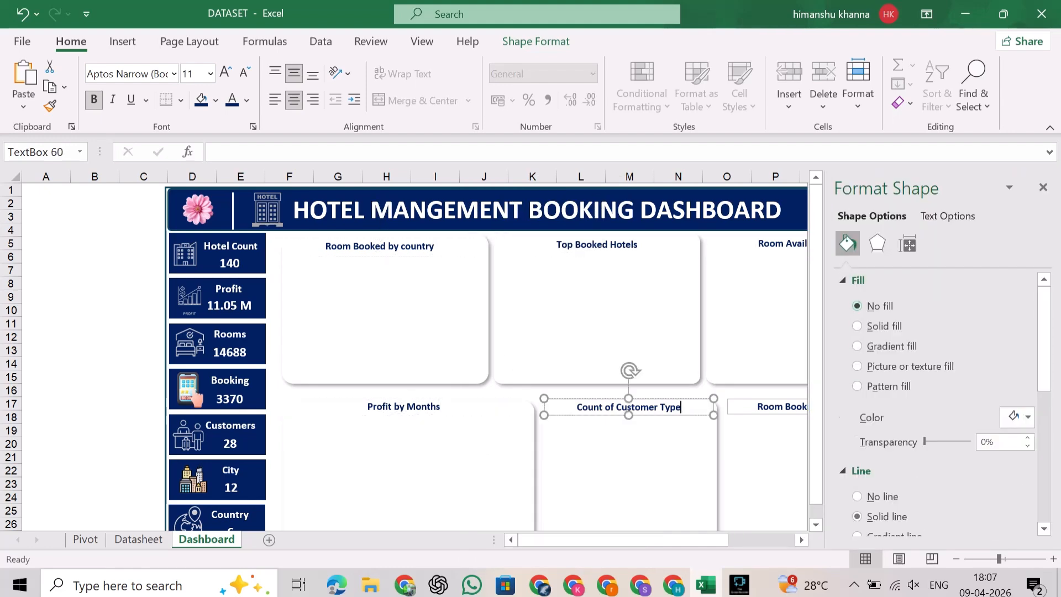
left_click(857, 441)
left_click(757, 406)
left_click(857, 441)
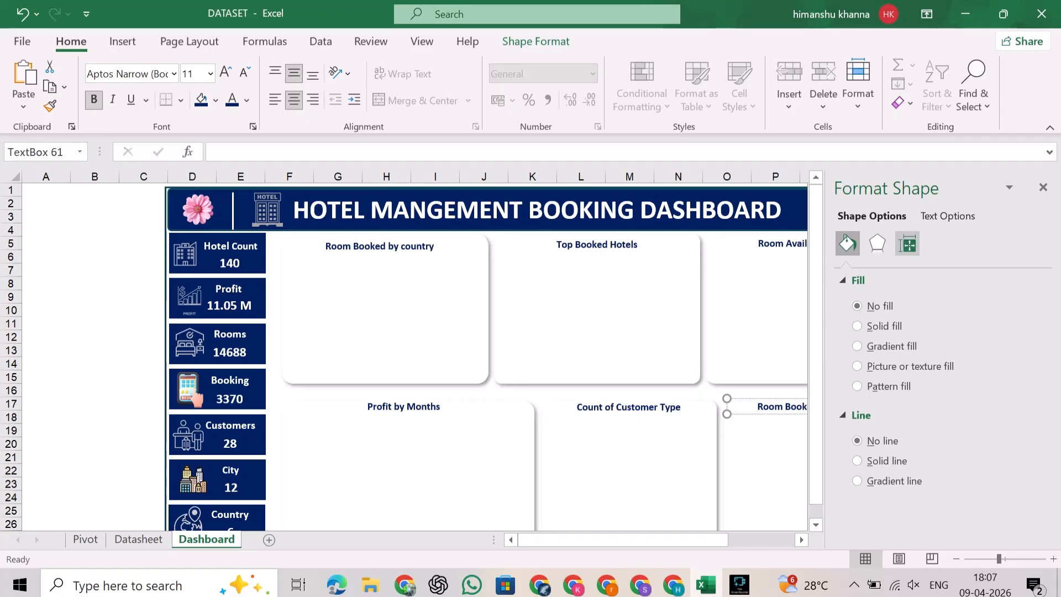
left_click(1042, 187)
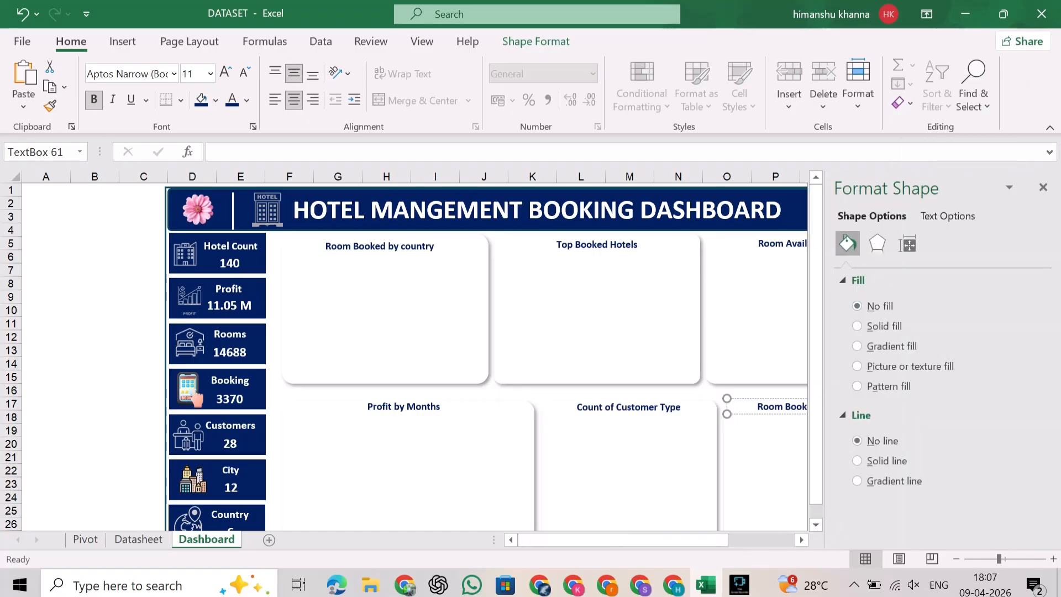
left_click(95, 349)
left_click(1042, 188)
- Narrow the country doughnut chart on the Pivot sheet and copy it into the Dashboard's "Room Booked by country" panel
left_click(85, 539)
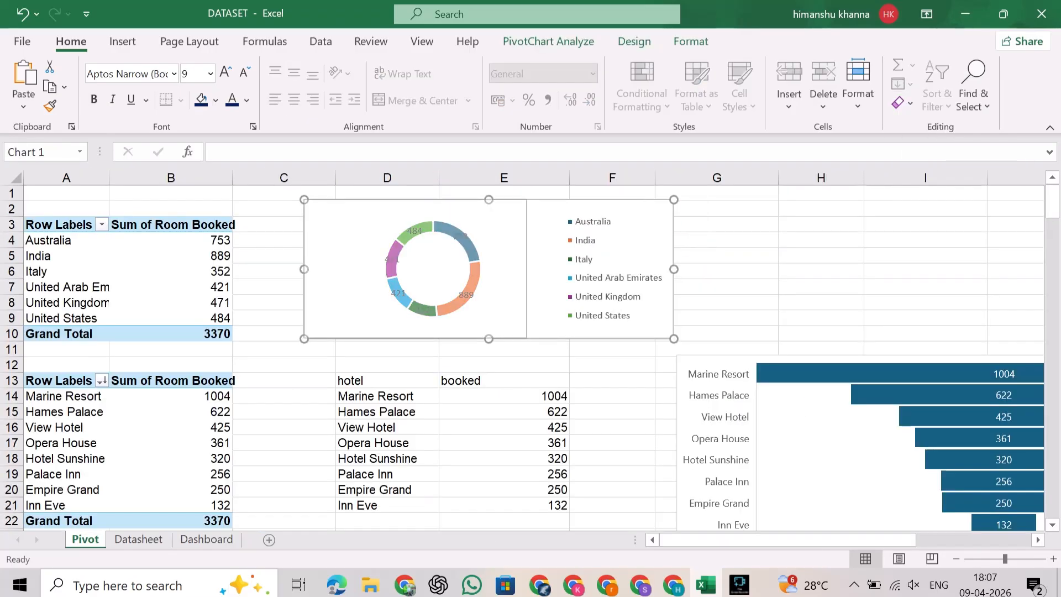
left_click_drag(527, 269, 537, 269)
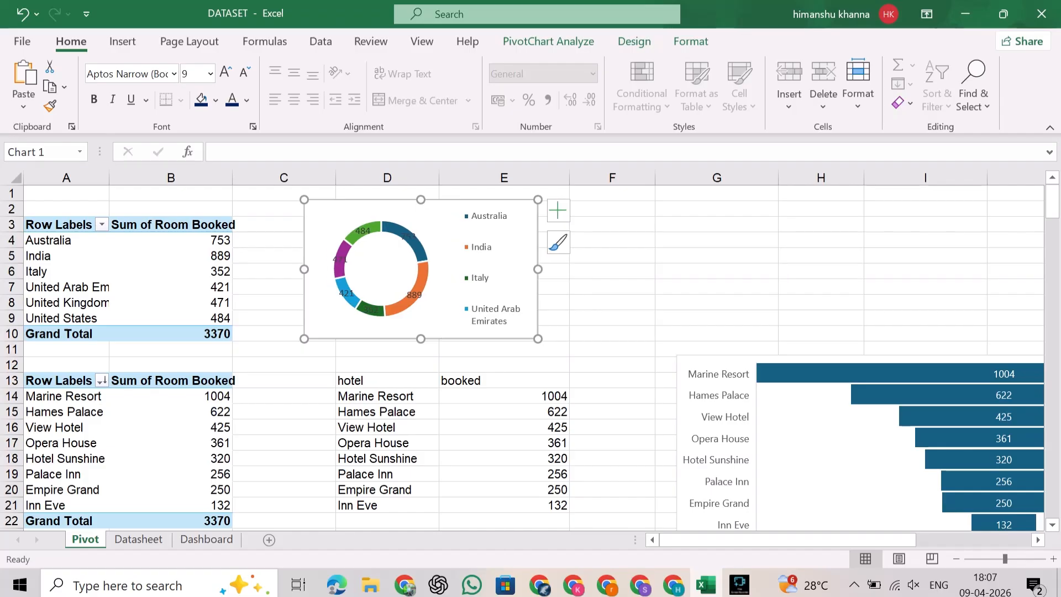
key("ctrl+c")
left_click(206, 538)
left_click(295, 240)
key("ctrl+v")
left_click_drag(295, 240, 300, 260)
right_click(364, 270)
key("Escape")
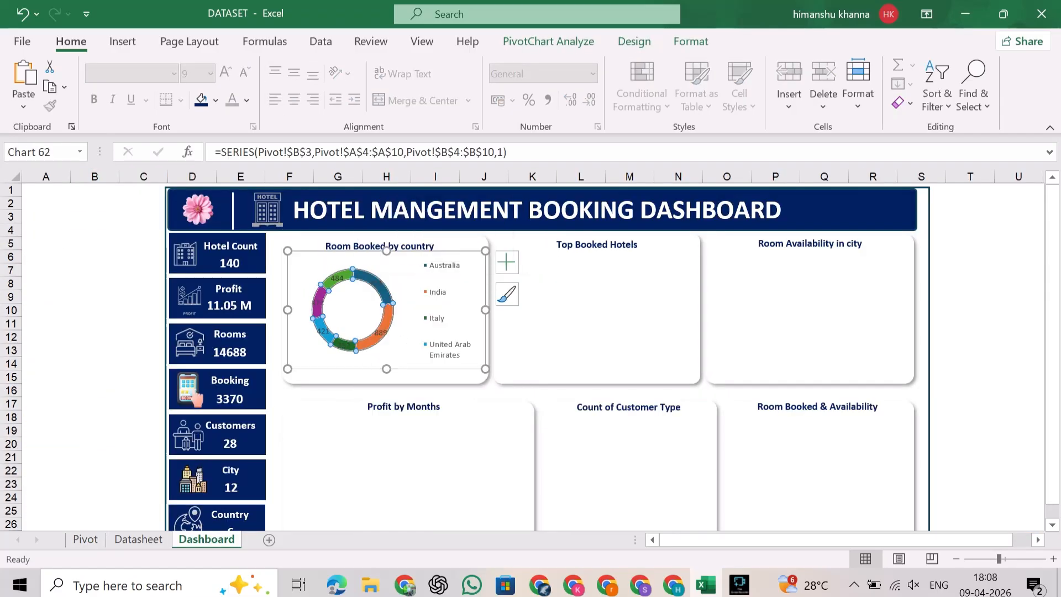
- Shrink the hotel bookings funnel chart on the Pivot sheet and copy it into the Dashboard's "Top Booked Hotels" panel
left_click(85, 540)
scroll(795, 287, "down", 2)
left_click(807, 280)
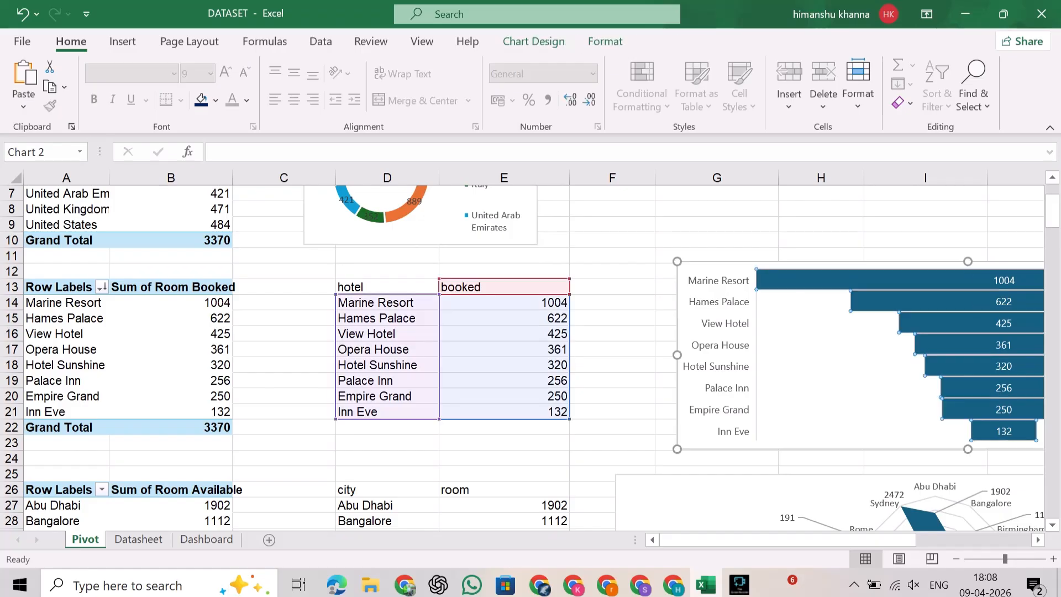
left_click_drag(787, 539, 873, 539)
left_click_drag(946, 355, 612, 355)
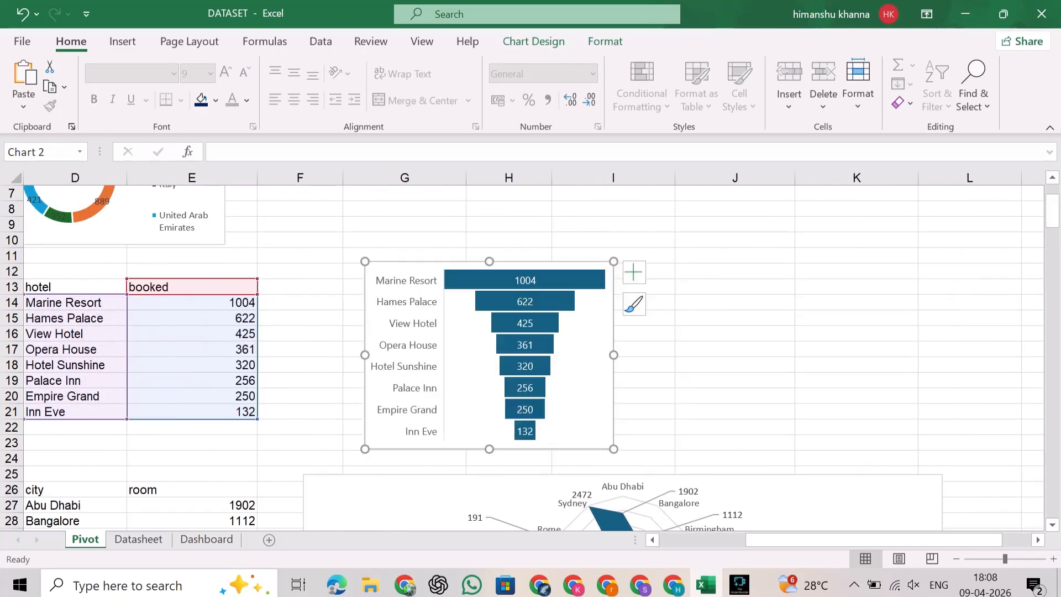
left_click_drag(612, 449, 609, 422)
left_click(538, 352)
key("ctrl+c")
left_click(207, 539)
left_click(596, 304)
key("ctrl+v")
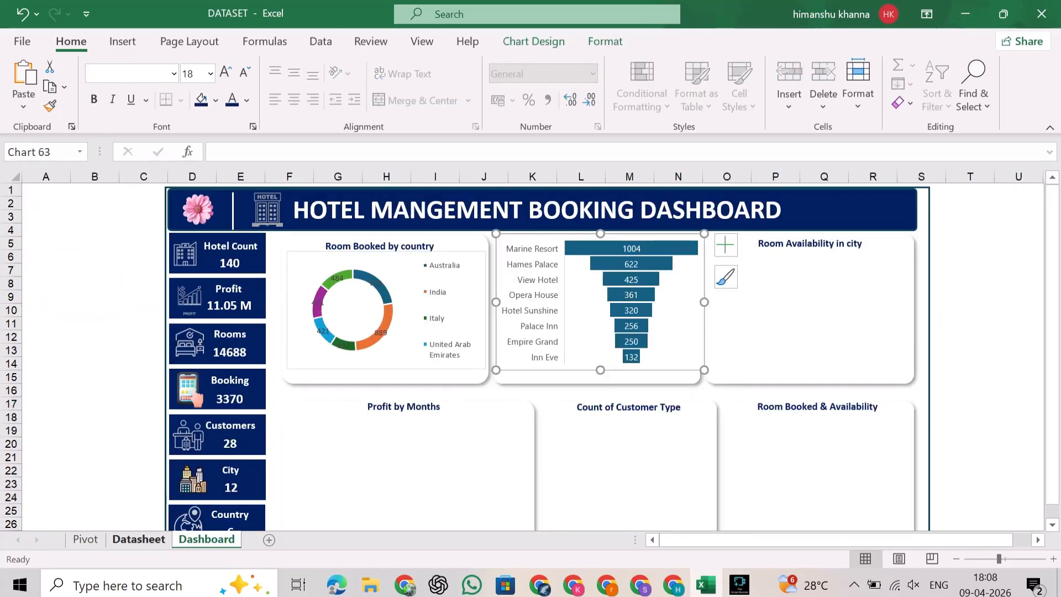
- Narrow the city room radar chart on the Pivot sheet and copy it into the Dashboard's "Room Availability in city" panel
left_click(85, 539)
scroll(534, 358, "down", 4)
left_click(845, 354)
left_click_drag(942, 378, 558, 378)
key("ctrl+c")
left_click(207, 539)
left_click(812, 310)
key("ctrl+v")
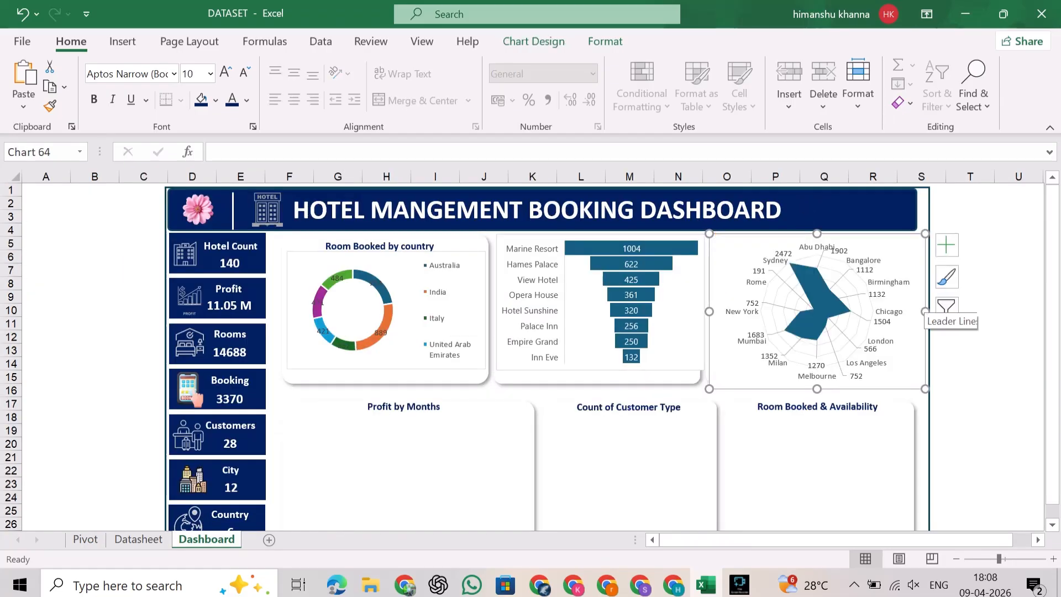
- Narrow the monthly profit line chart on the Pivot sheet and copy it into the Dashboard's "Profit by Months" panel
left_click(95, 389)
left_click(85, 539)
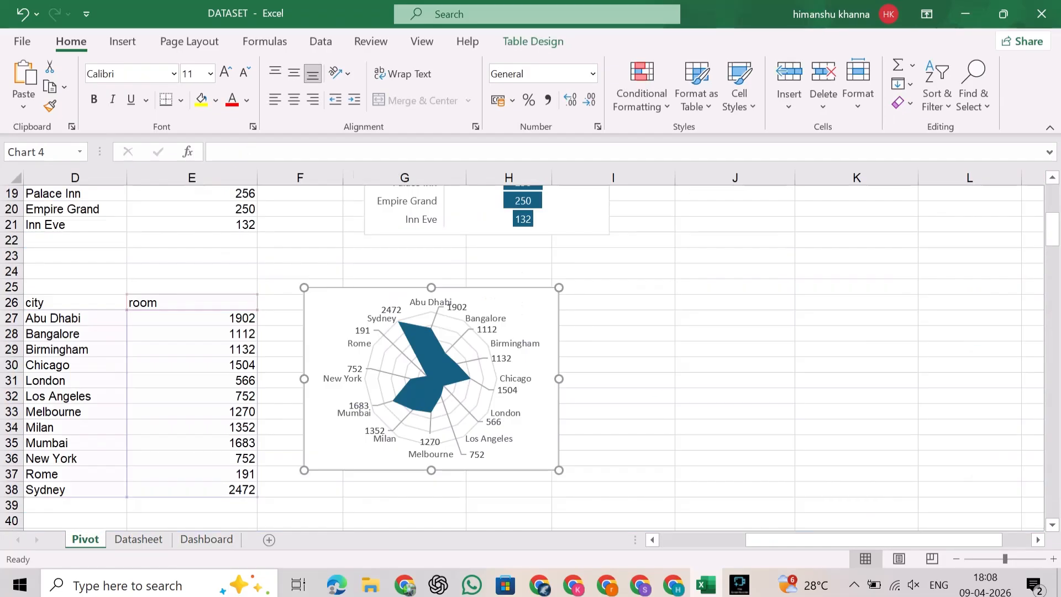
scroll(353, 354, "down", 6)
left_click(386, 367)
left_click(564, 401)
left_click_drag(570, 411, 382, 403)
key("ctrl+c")
left_click(207, 539)
left_click(409, 458)
key("ctrl+v")
scroll(409, 441, "down", 3)
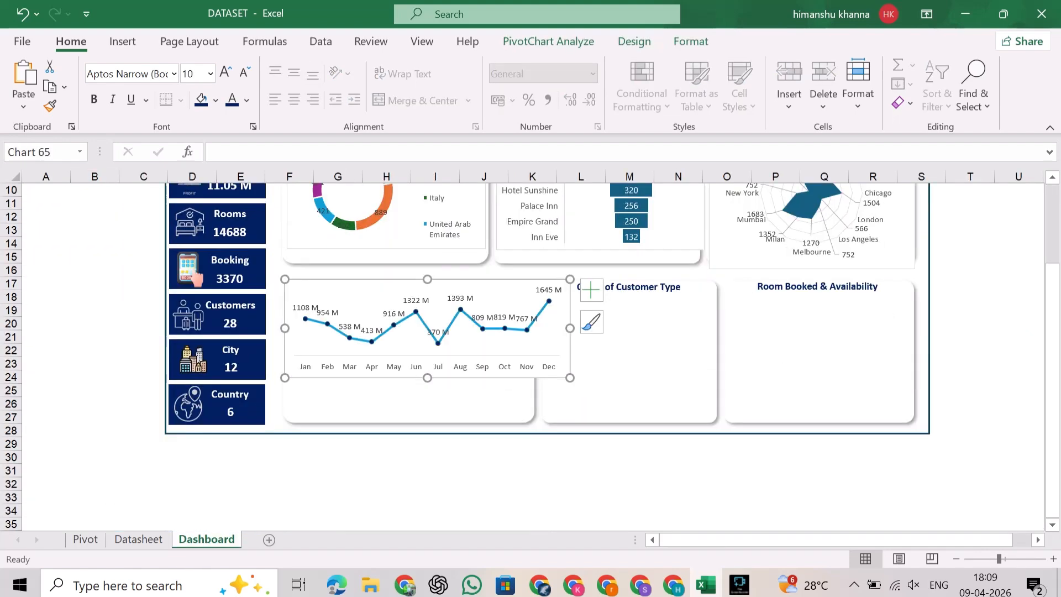
- Move the monthly profit line chart below its title and resize it to fit inside the "Profit by Months" panel
left_click_drag(376, 293, 379, 325)
left_click(635, 353)
left_click(46, 337)
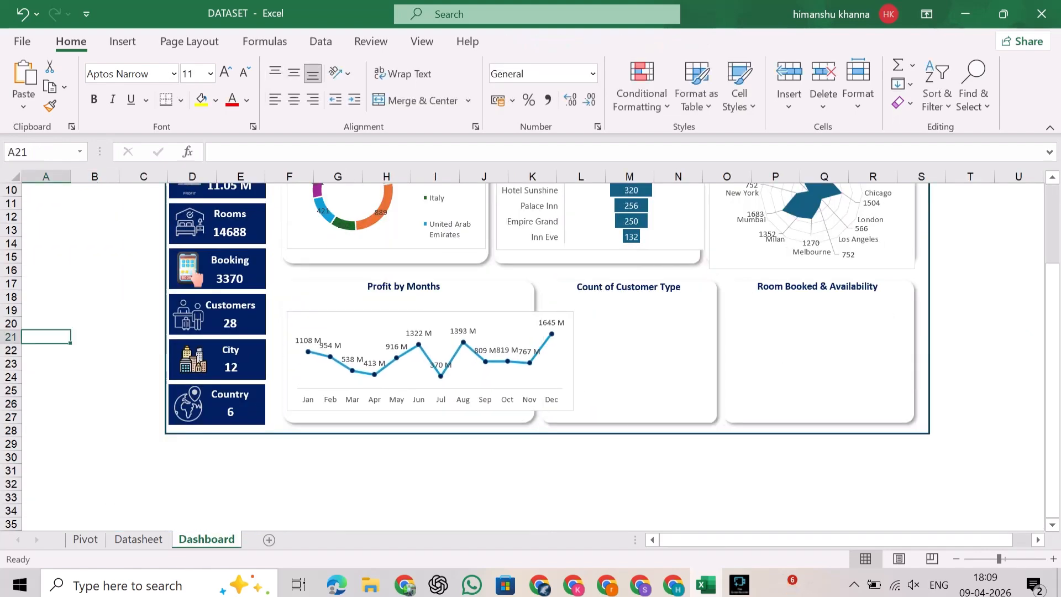
left_click(354, 324)
left_click_drag(572, 361, 533, 360)
left_click_drag(410, 311, 410, 300)
left_click(143, 404)
- Copy the New/Existing customer doughnut chart from the Pivot sheet into the Dashboard's "Count of Customer Type" panel
left_click(85, 539)
scroll(127, 354, "down", 3)
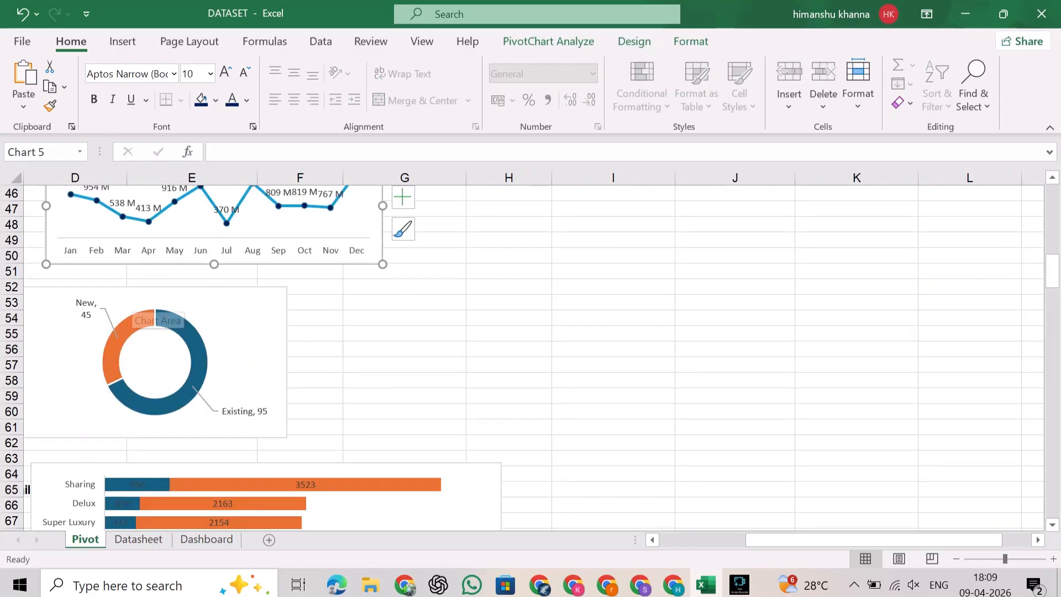
left_click(131, 303)
key("ctrl+c")
left_click(206, 539)
key("ctrl+v")
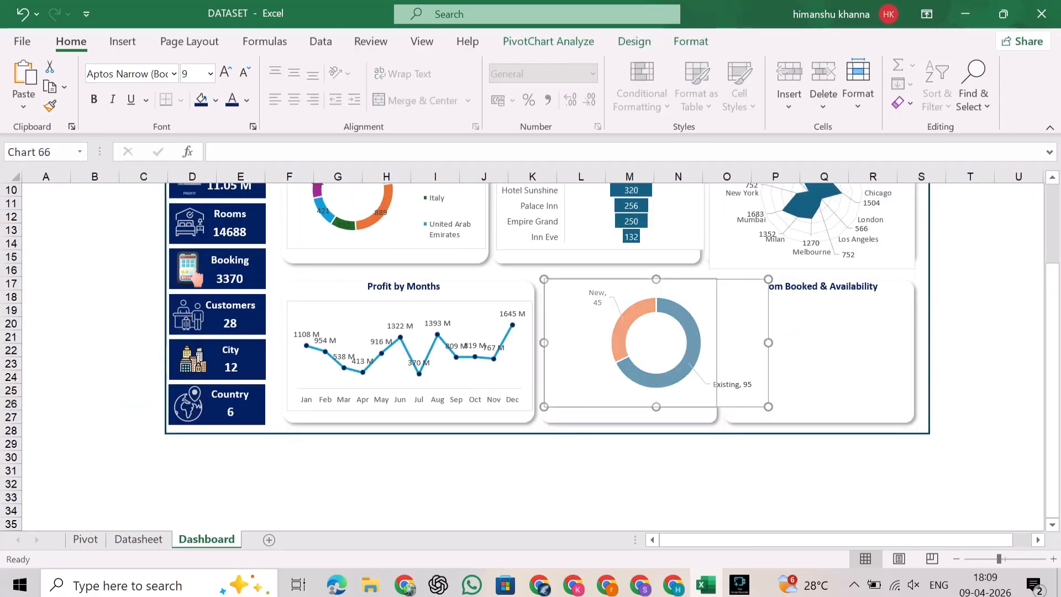
- Narrow the stacked room type bar chart on the Pivot sheet to about half its width
left_click(85, 539)
scroll(332, 354, "down", 2)
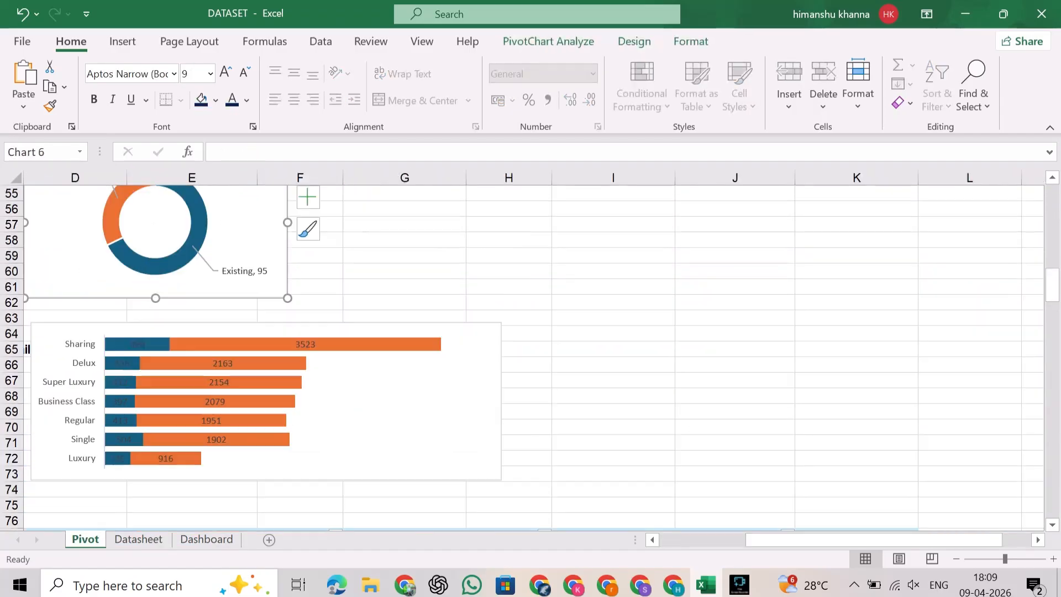
left_click(420, 359)
left_click(526, 349)
left_click(486, 356)
left_click_drag(501, 354, 259, 354)
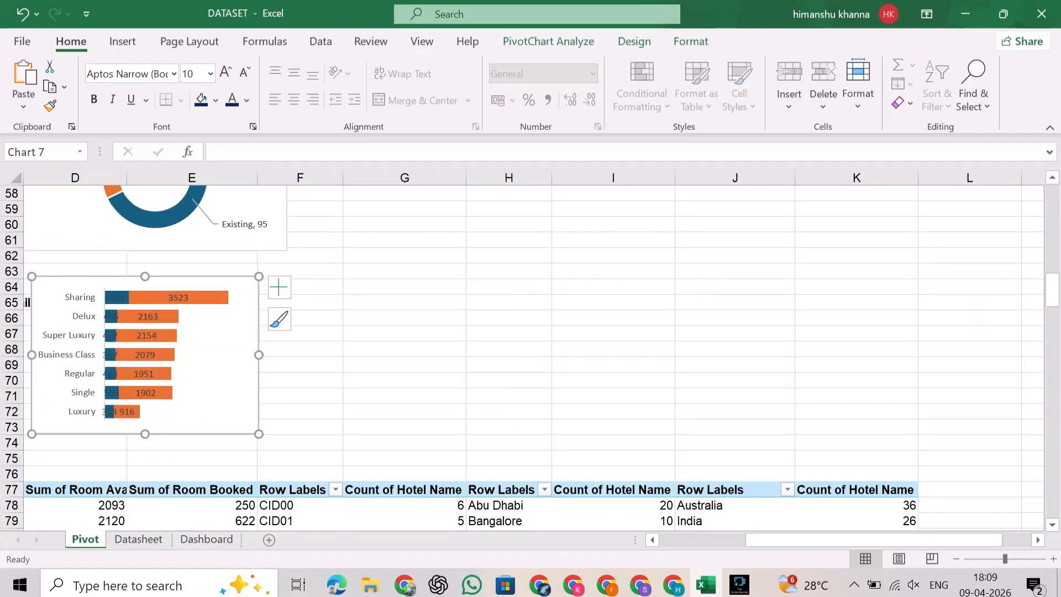
- Copy the room type bar chart into the Dashboard's "Room Booked & Availability" panel and fit it inside
key("ctrl+c")
left_click(207, 539)
left_click(817, 354)
key("ctrl+v")
left_click_drag(921, 346, 911, 346)
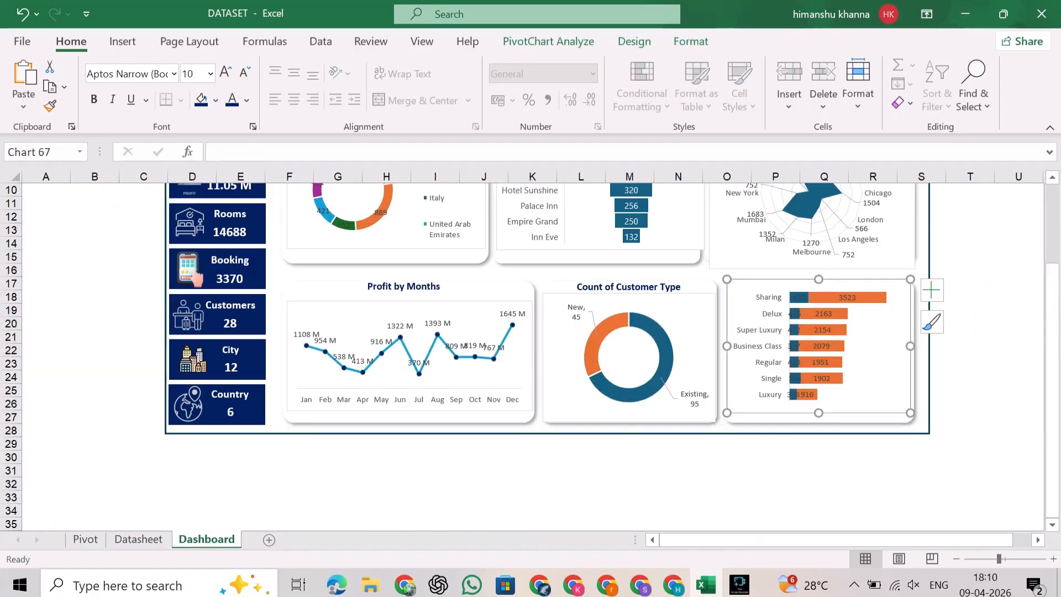
left_click_drag(890, 381, 894, 390)
left_click(969, 325)
- Set the chart areas of the country doughnut, hotel funnel and city radar charts to no fill and no border line
scroll(969, 324, "up", 2)
right_click(388, 319)
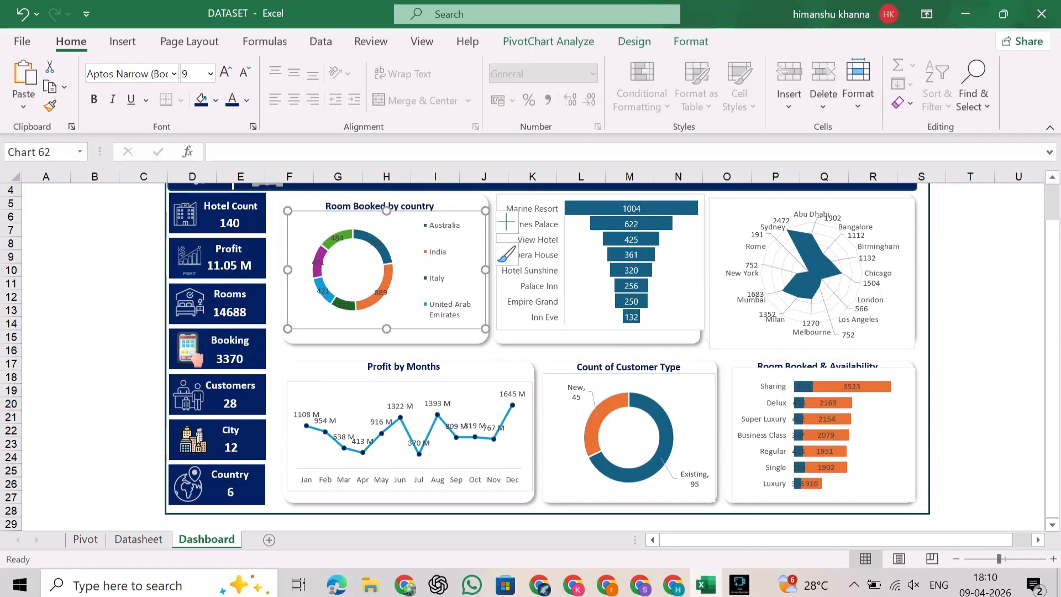
left_click(462, 526)
left_click(856, 304)
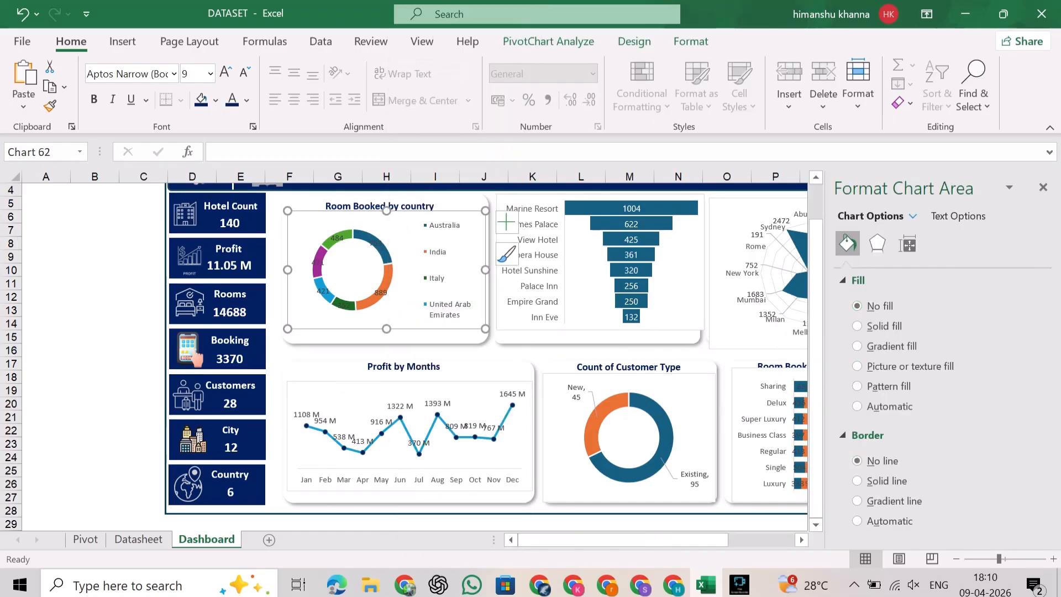
left_click(531, 259)
left_click(682, 325)
left_click(856, 305)
left_click(727, 332)
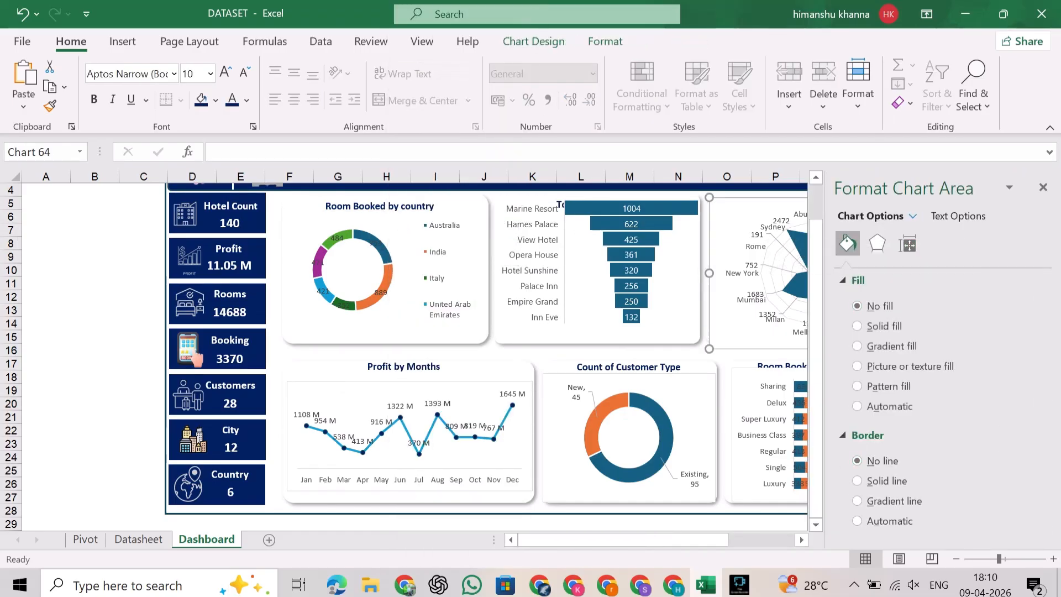
left_click(856, 306)
left_click(856, 460)
- Remove the chart area fill and border from the monthly profit, customer type and room booked charts
left_click(524, 458)
left_click(856, 306)
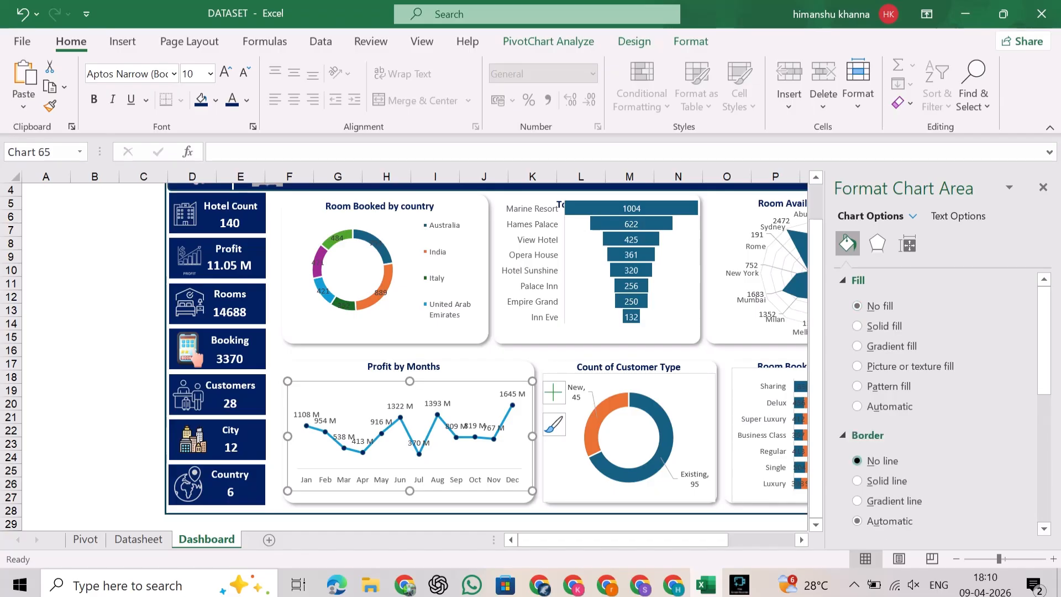
left_click(856, 461)
left_click(698, 408)
left_click(856, 307)
left_click(856, 461)
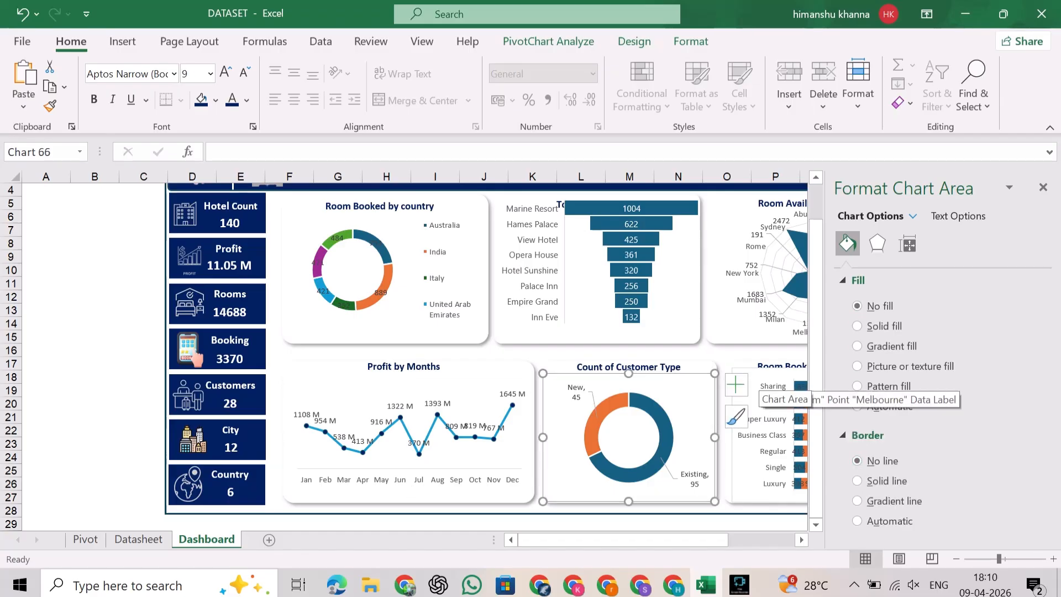
left_click(753, 379)
left_click(856, 306)
left_click(856, 461)
- Set the country doughnut's hole size to 46% and make its data labels white
left_click(381, 292)
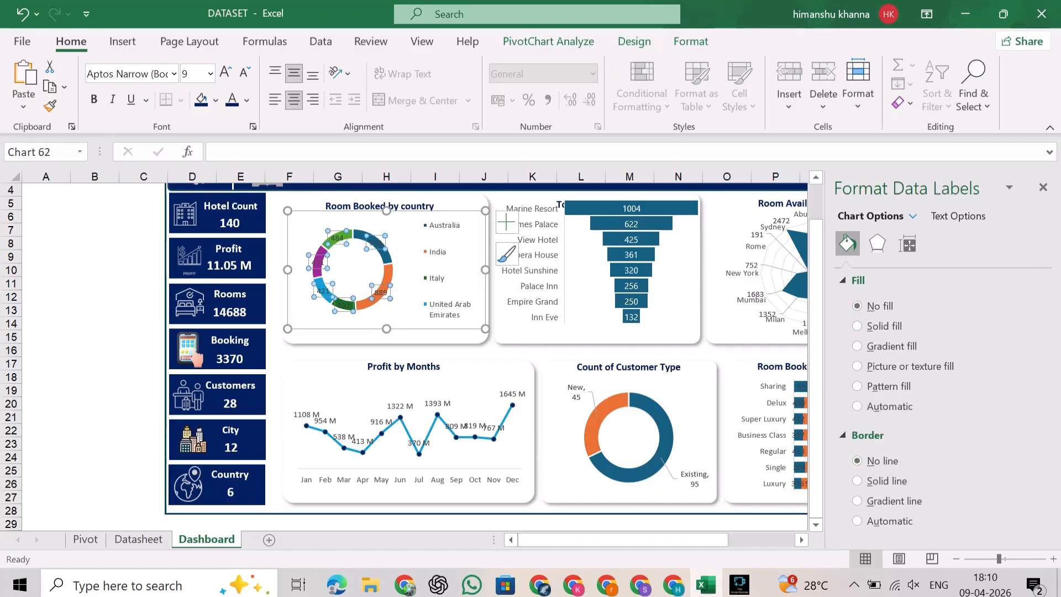
left_click(388, 276)
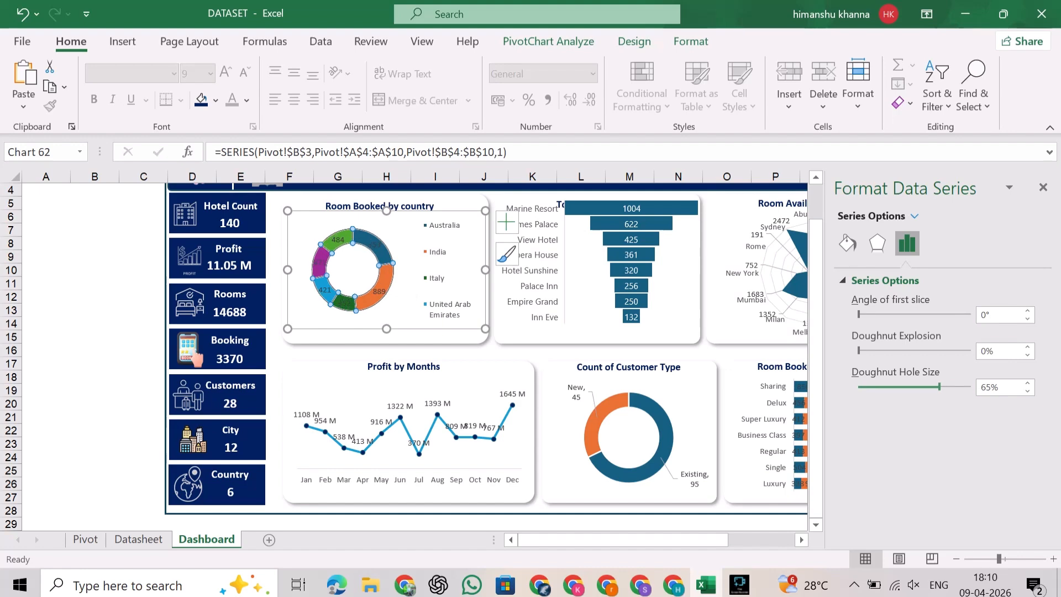
left_click(143, 310)
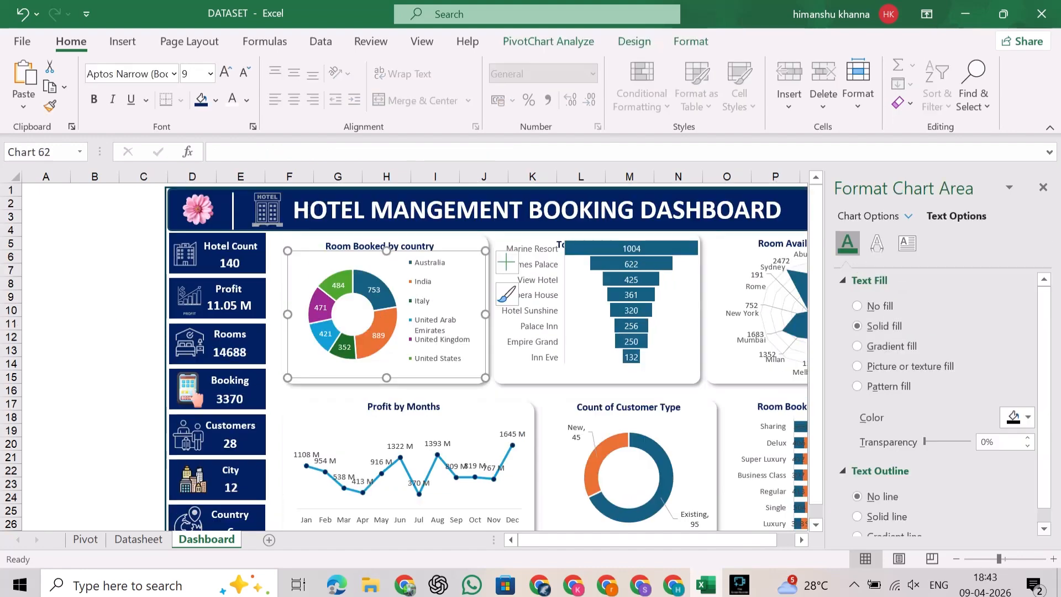
- Remove the border line from the country doughnut's slices and close the formatting pane
left_click(630, 309)
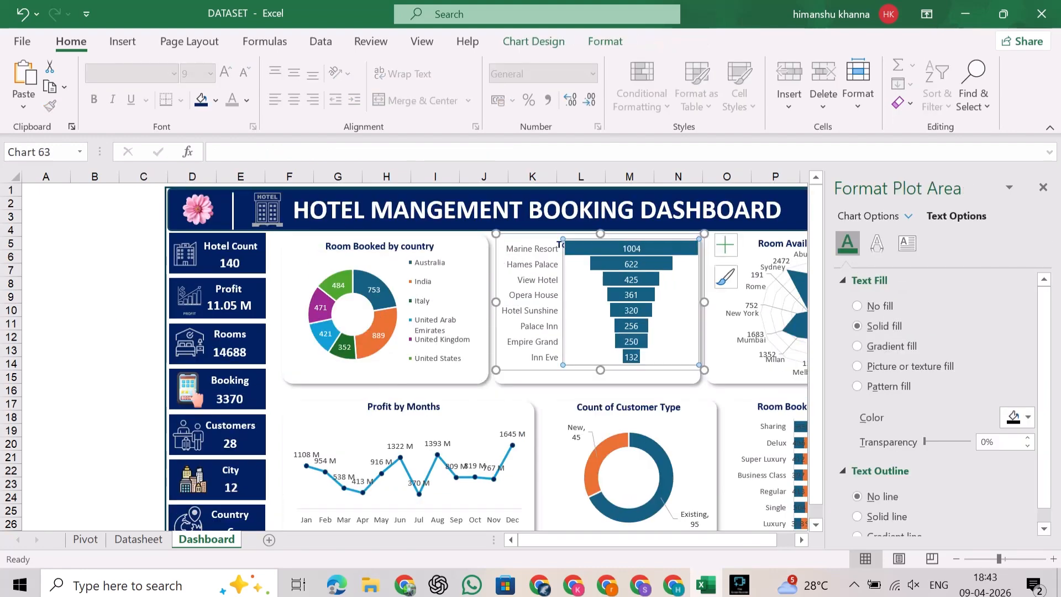
left_click(379, 287)
left_click(379, 286)
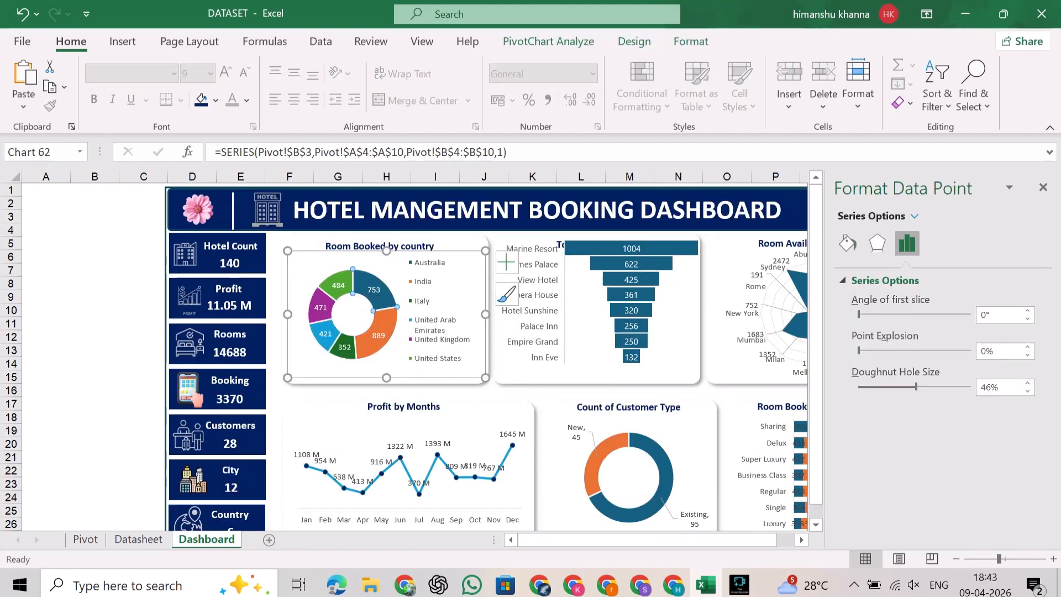
left_click(132, 301)
left_click(379, 286)
left_click(847, 242)
scroll(884, 396, "down", 3)
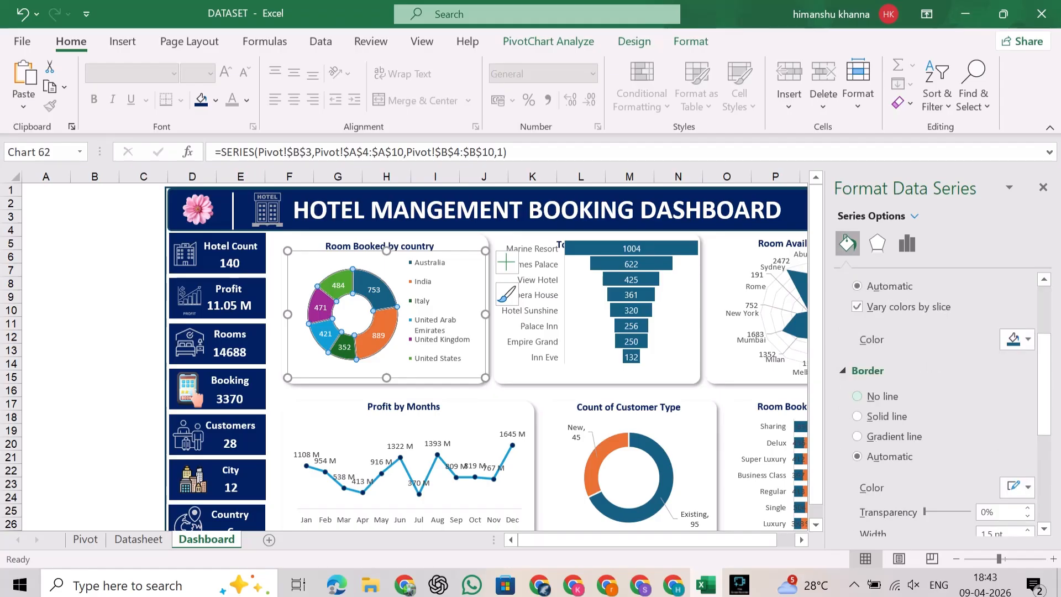
left_click(857, 395)
left_click(94, 323)
left_click(1042, 187)
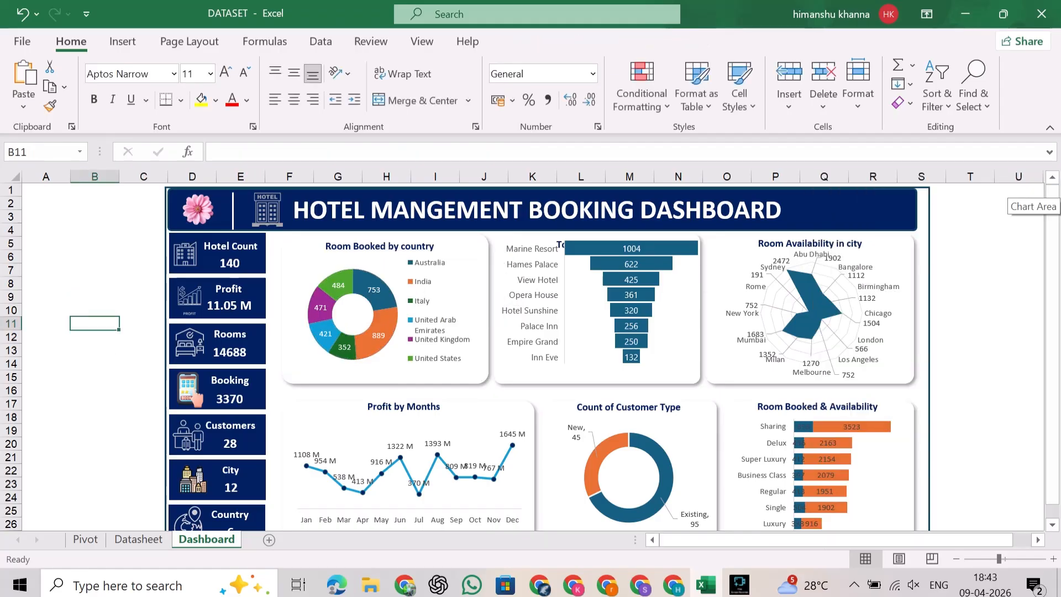
- Fill the bars of the top booked hotels funnel chart with dark blue
left_click(643, 248)
left_click(142, 283)
left_click(657, 245)
right_click(658, 244)
left_click(713, 438)
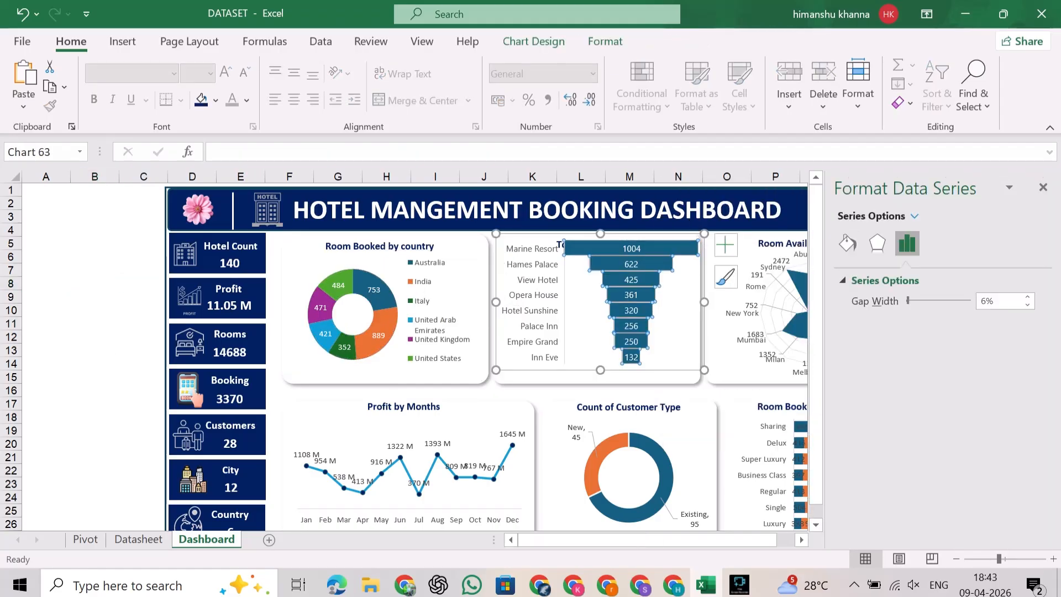
left_click(847, 243)
left_click(1017, 437)
left_click(1033, 398)
left_click(45, 363)
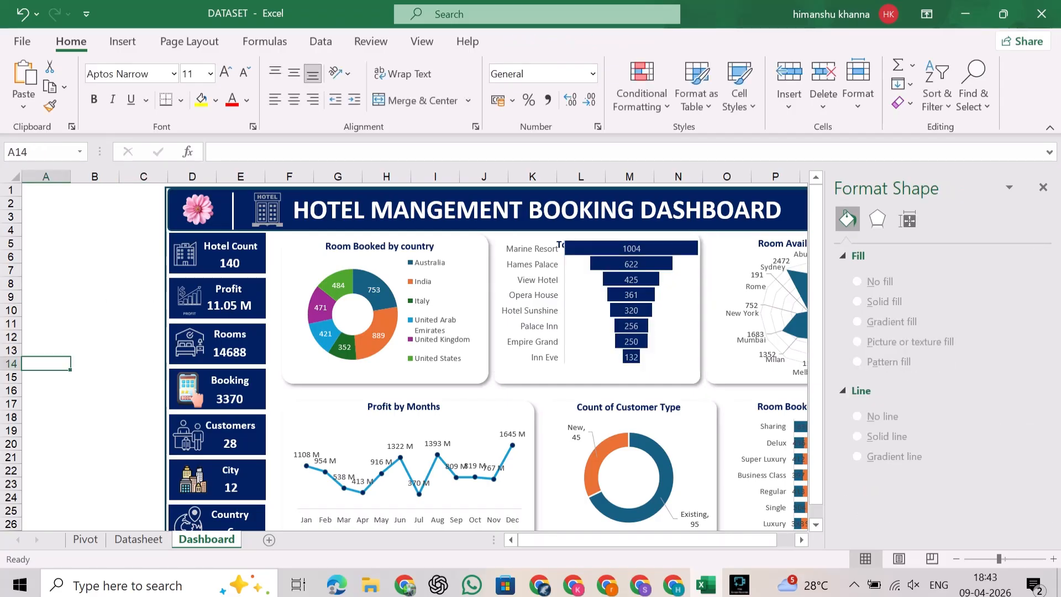
- Format the funnel chart's data labels as bold white text
left_click(631, 248)
left_click(46, 256)
left_click(631, 248)
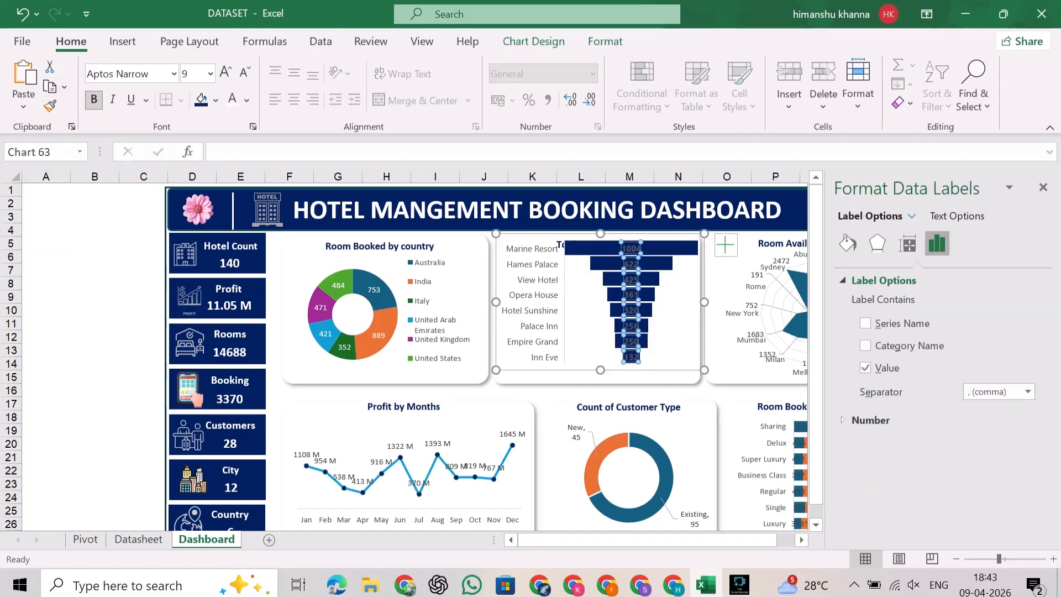
left_click(95, 311)
left_click(631, 249)
left_click(232, 100)
- Set the funnel chart's hotel names and the country doughnut's legend text to black
left_click(95, 269)
left_click_drag(602, 540, 619, 539)
left_click(484, 295)
left_click(246, 100)
left_click(246, 167)
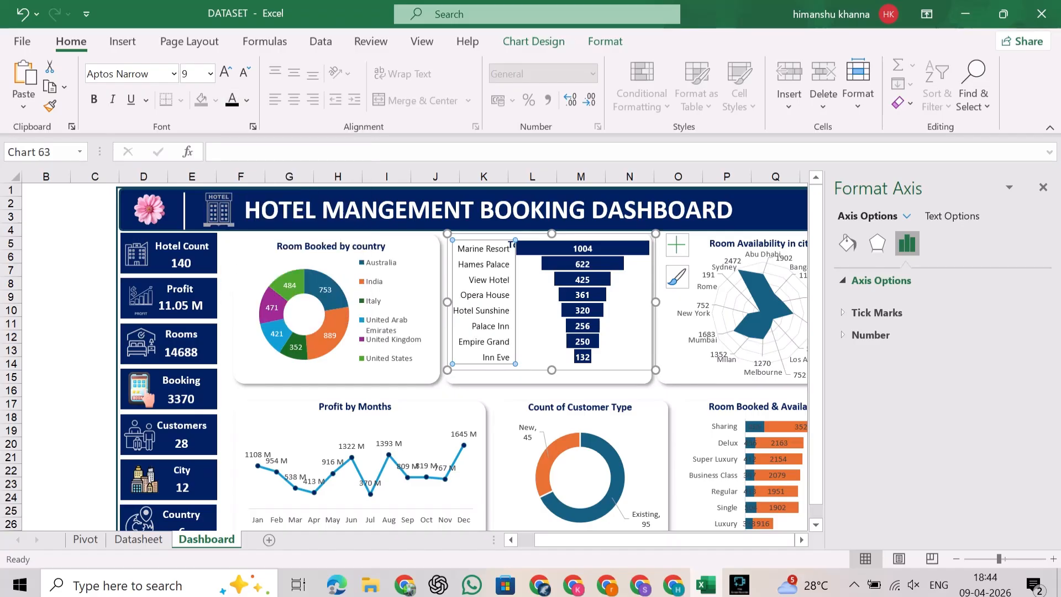
left_click(387, 320)
left_click(232, 100)
- Recolour the line and fill of the city room radar chart's series to dark blue
left_click(693, 313)
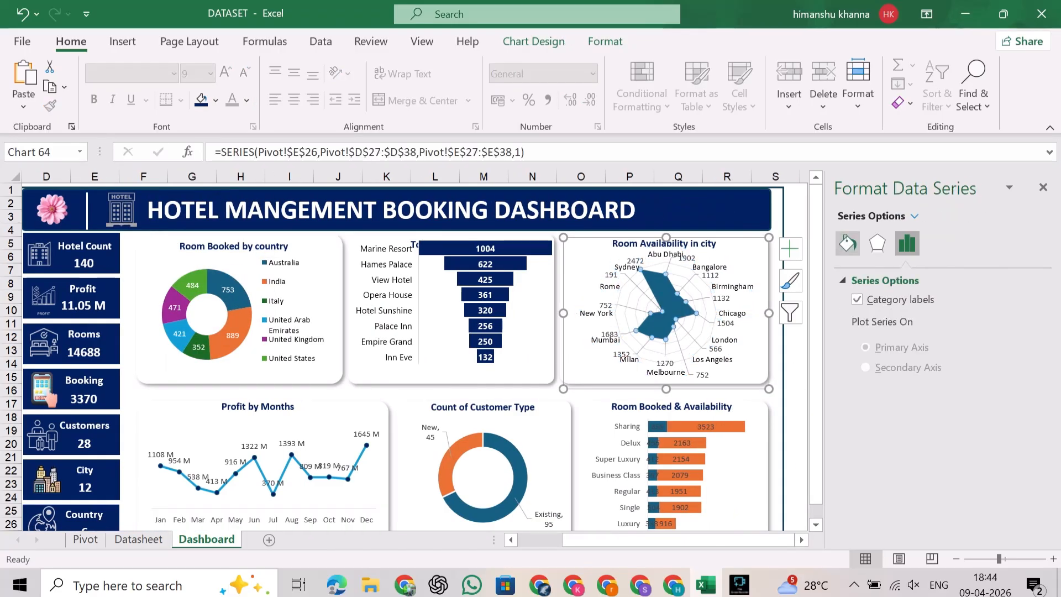
left_click(848, 243)
left_click(1018, 420)
left_click(1036, 376)
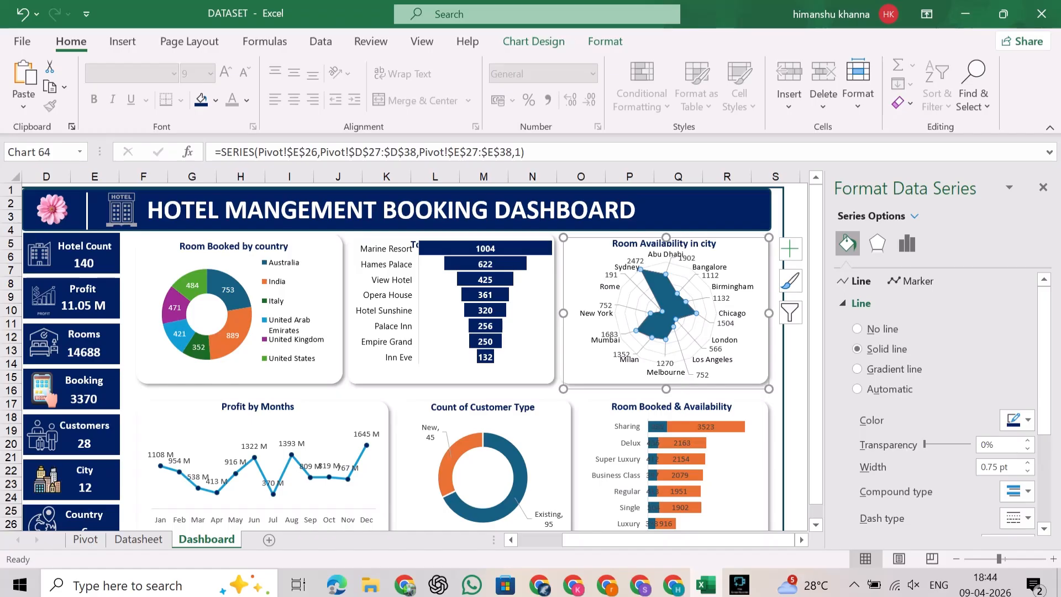
left_click(791, 217)
left_click(667, 308)
left_click(848, 243)
left_click(215, 100)
left_click(316, 227)
left_click(802, 350)
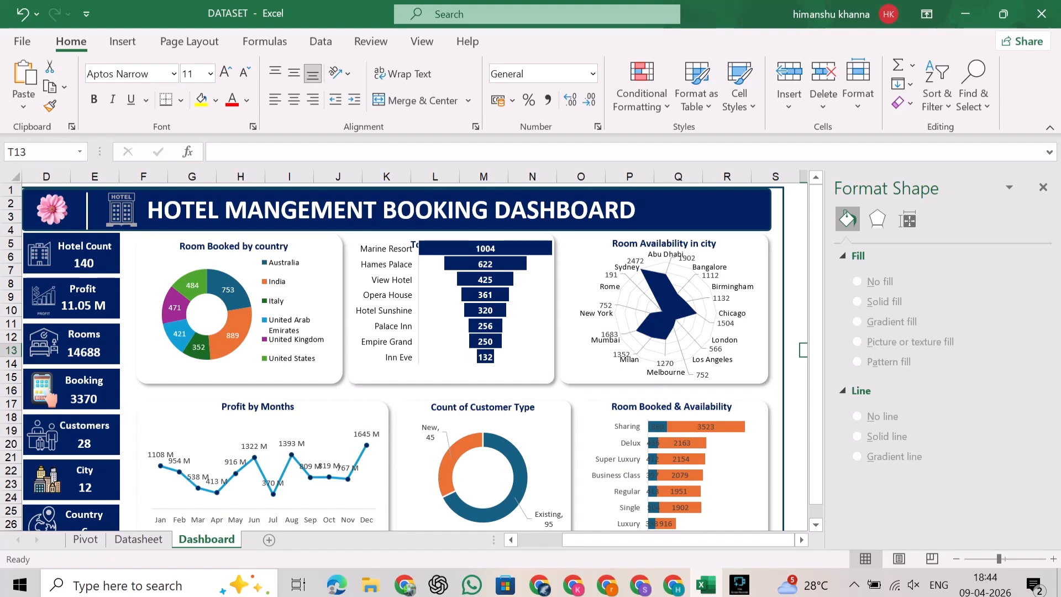
- Enlarge the data point markers on the "Profit by Months" line chart
scroll(387, 353, "left", 3)
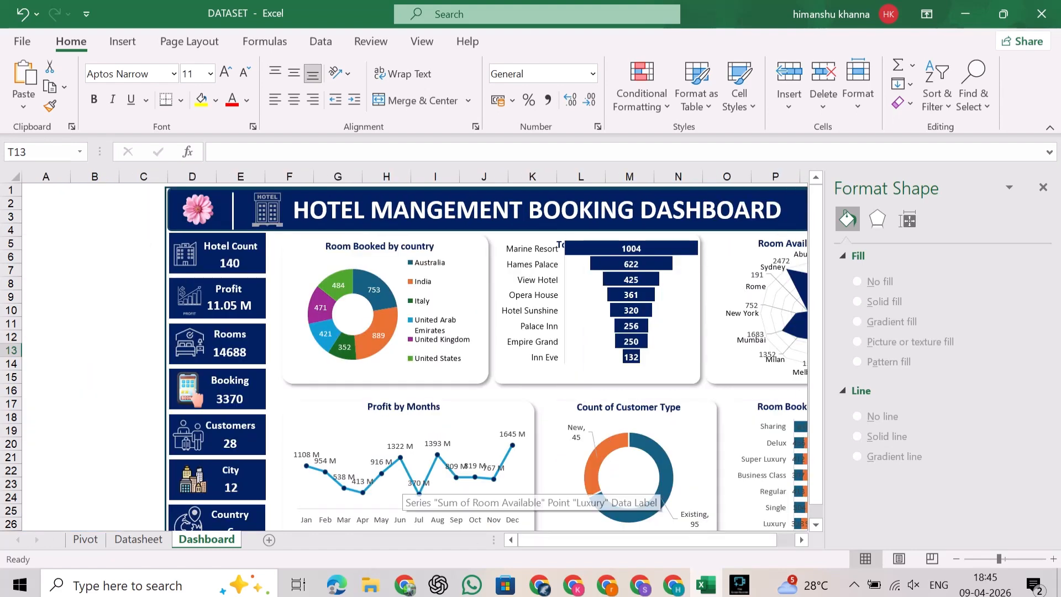
left_click(408, 476)
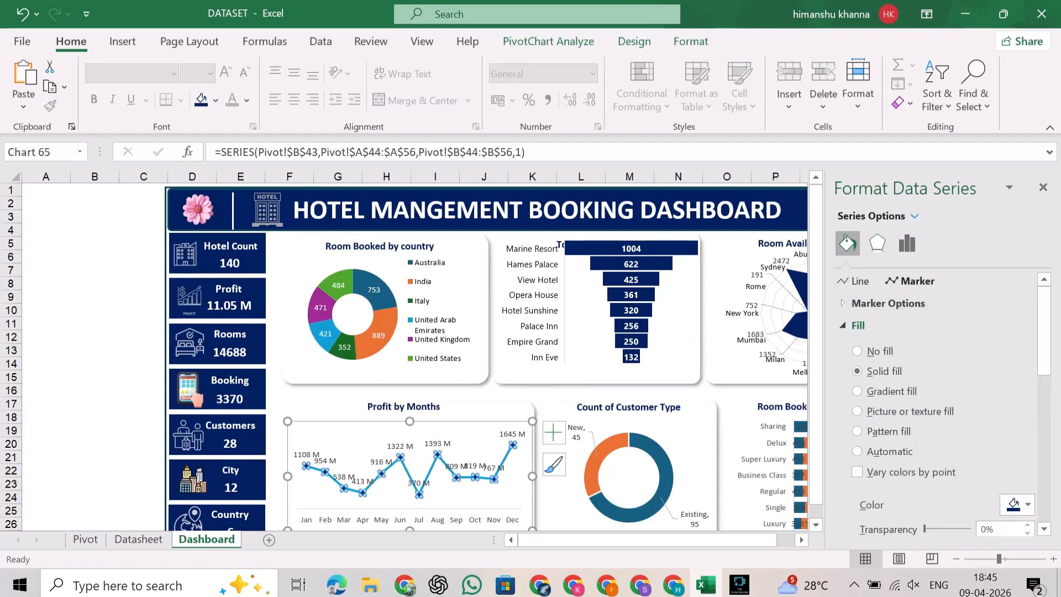
left_click(888, 303)
left_click(939, 410)
left_click(940, 409)
left_click(939, 409)
left_click(95, 390)
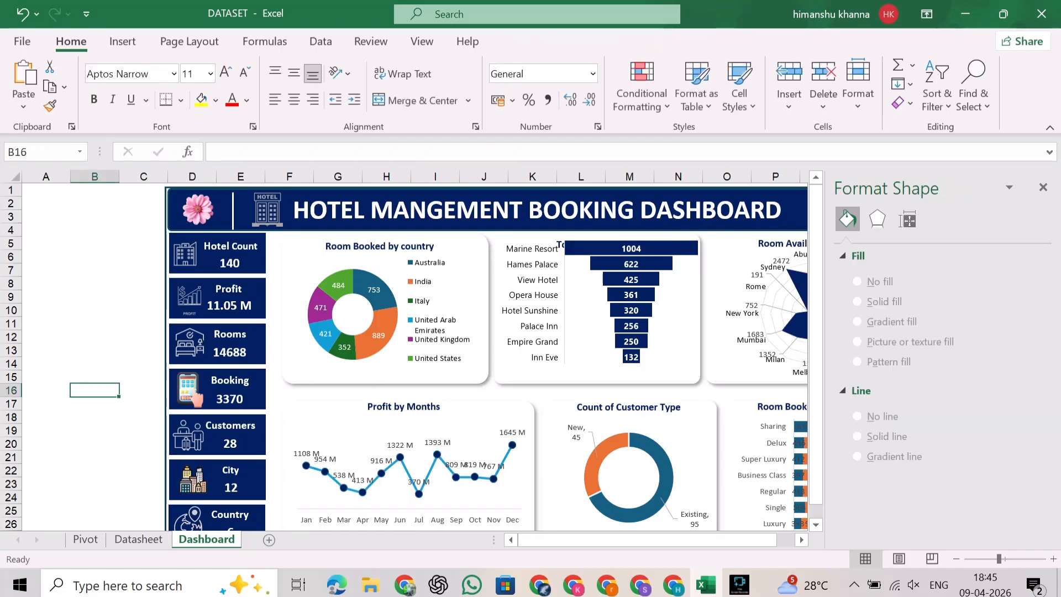
- Fill the Existing slice of the customer type doughnut chart with dark blue
double_click(664, 464)
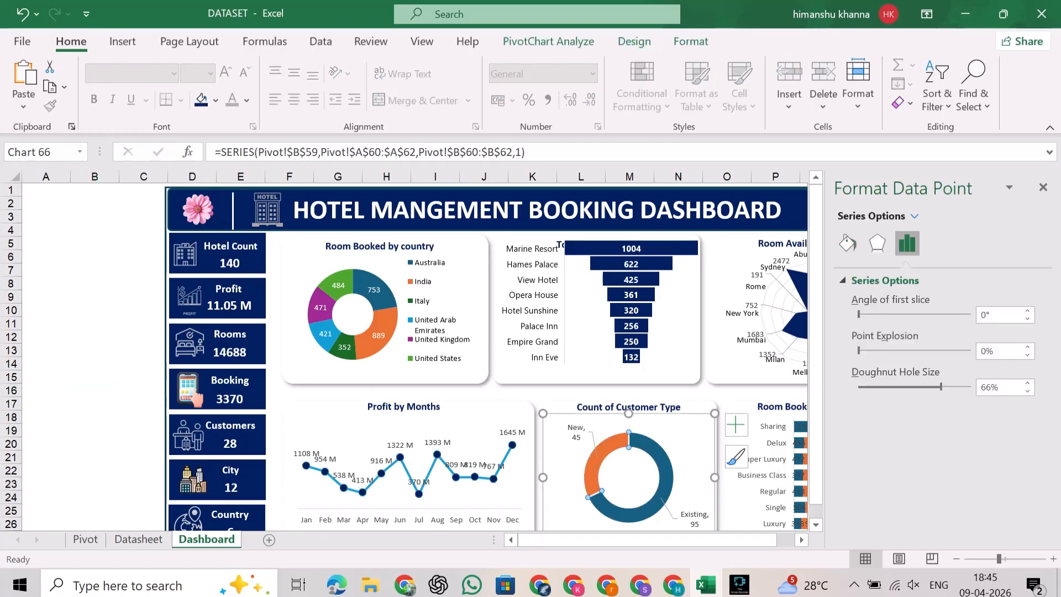
left_click(847, 243)
left_click(1016, 460)
left_click(1036, 415)
- Fill the New slice of the customer type doughnut chart with a medium grey, trying lighter greys first
left_click(597, 456)
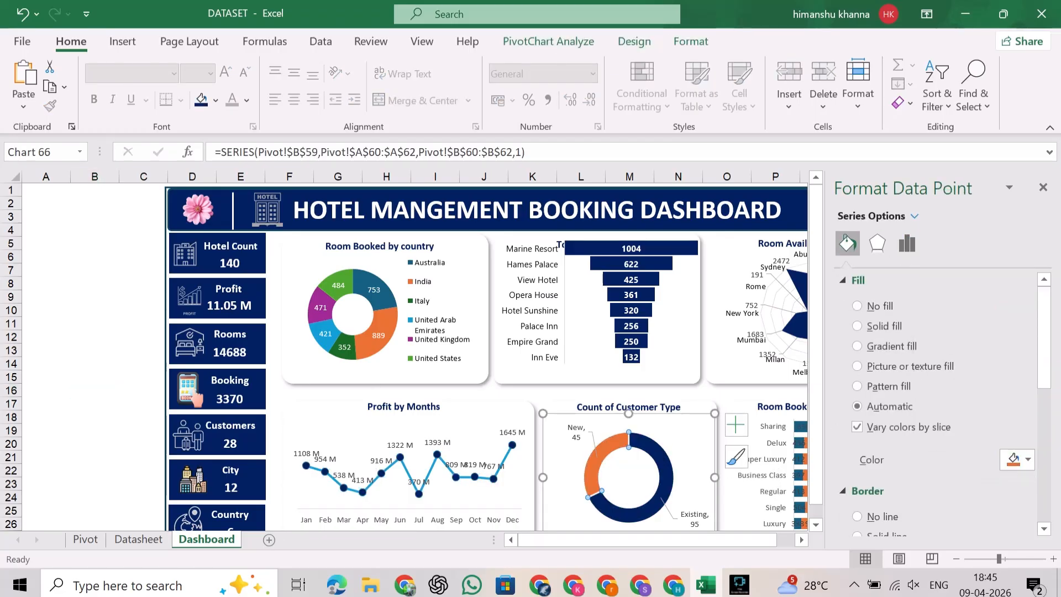
left_click(1016, 460)
left_click(951, 323)
left_click(1017, 459)
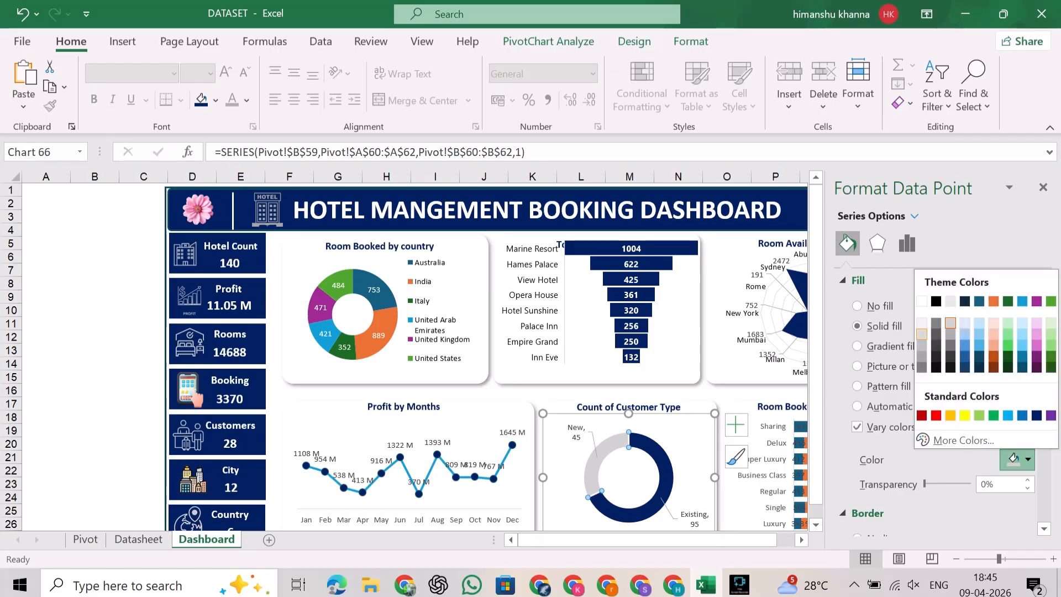
left_click(921, 334)
left_click(1016, 460)
left_click(921, 358)
left_click(143, 390)
- Remove the border line from the slices of the customer type doughnut chart
left_click(597, 457)
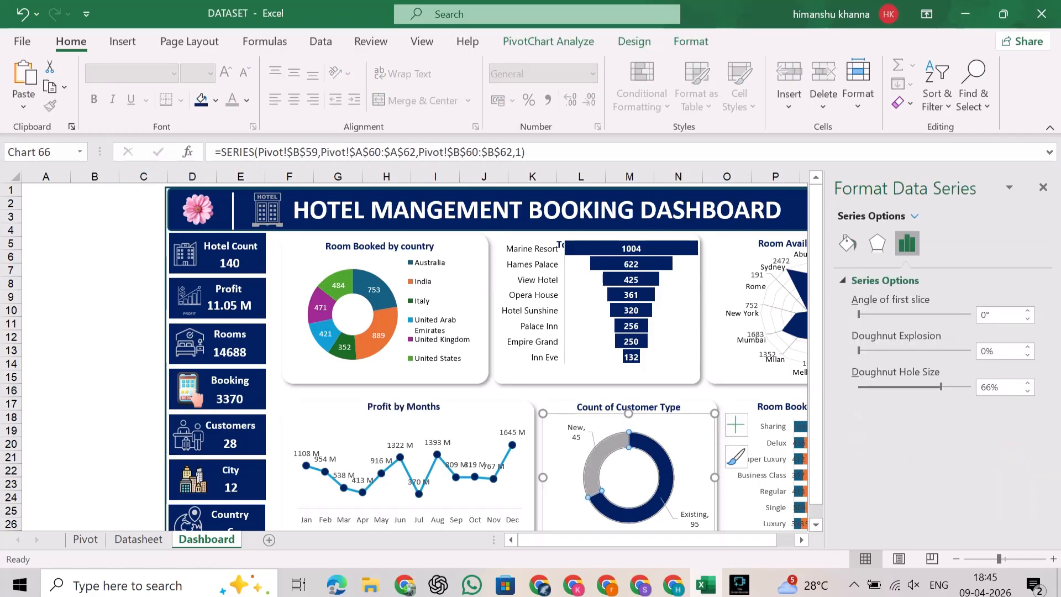
left_click(847, 243)
left_click(143, 403)
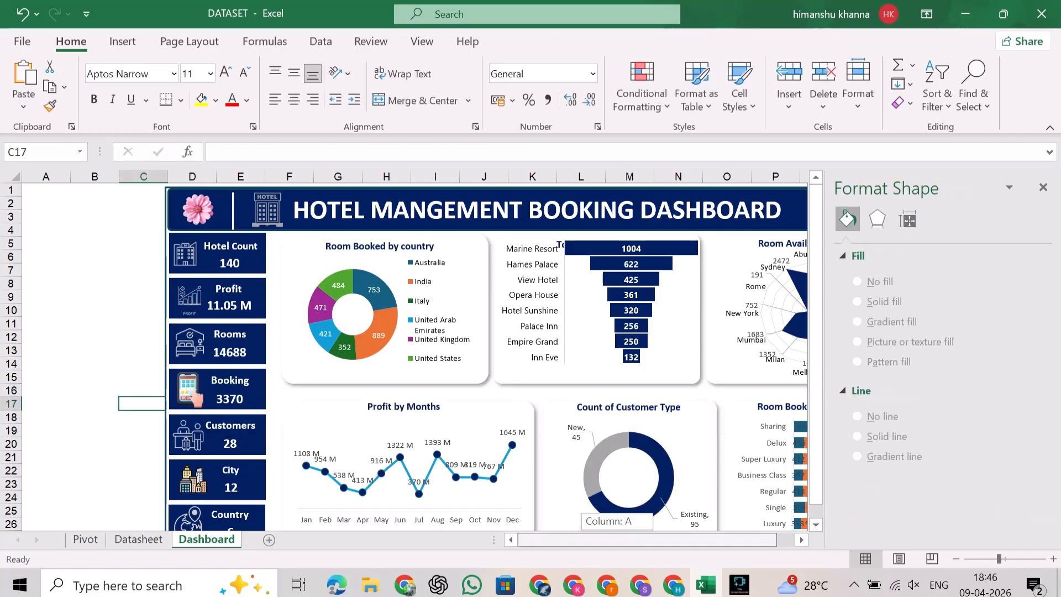
- Fill the shorter first series of bars in the "Room Booked & Availability" chart with dark blue
scroll(553, 513, "right", 1)
double_click(801, 540)
scroll(702, 364, "down", 1)
left_click(656, 387)
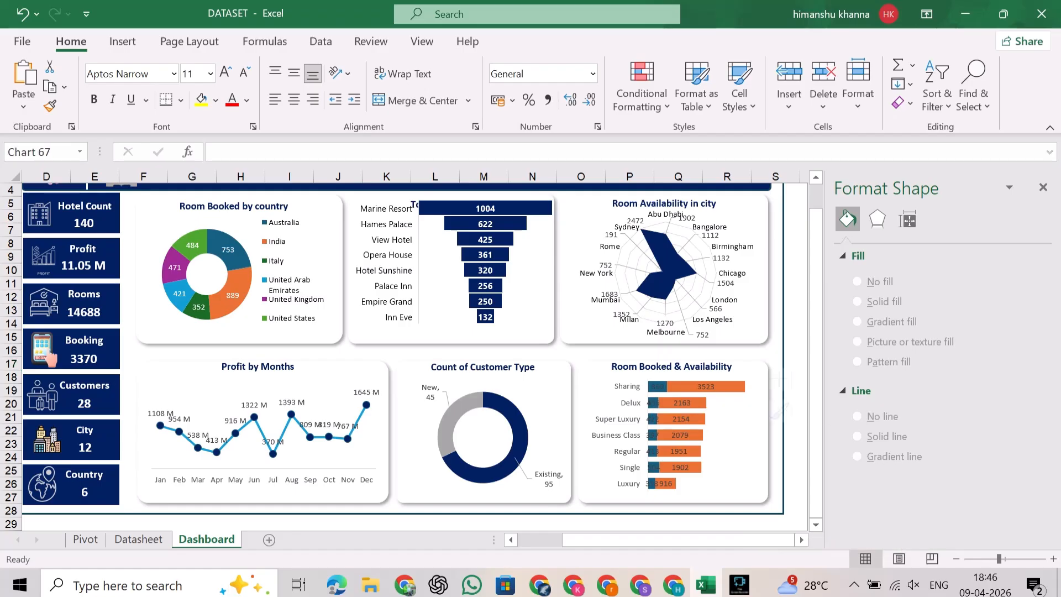
left_click(848, 243)
left_click(1017, 436)
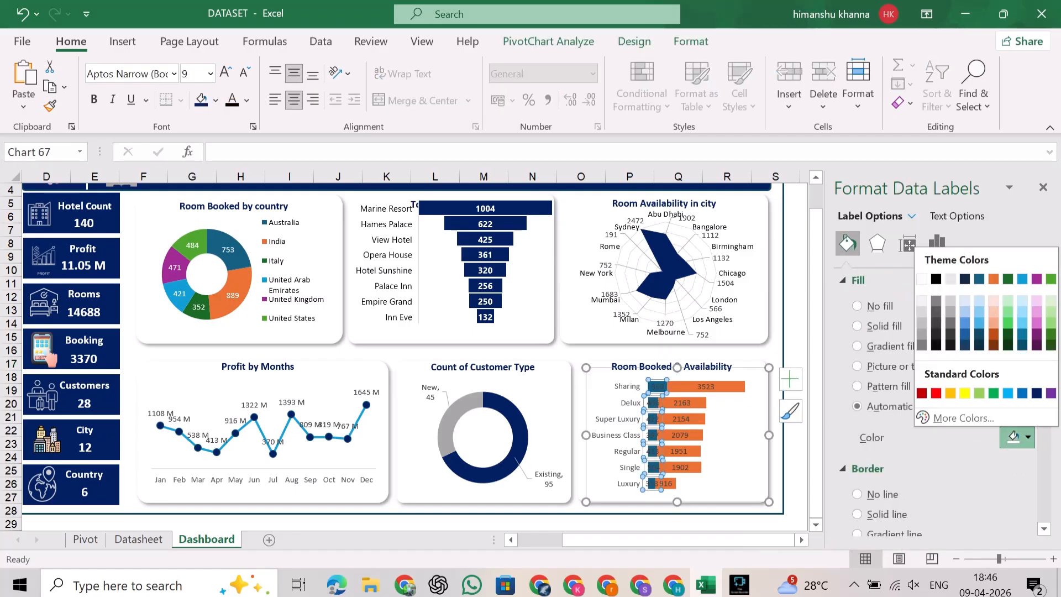
left_click(1036, 392)
- Fill the longer orange bars of the "Room Booked & Availability" chart with grey
left_click(705, 386)
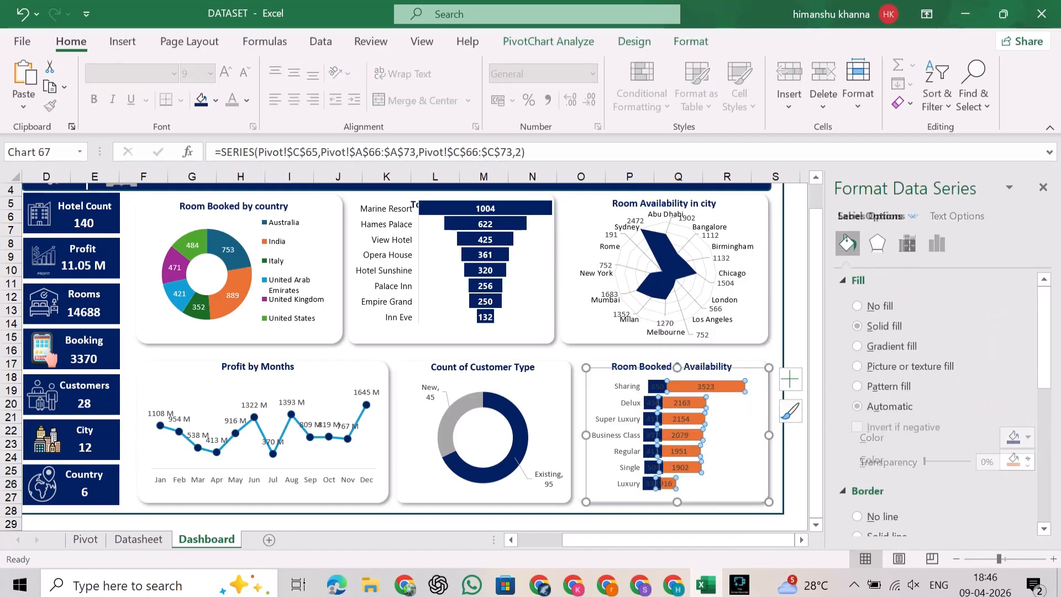
left_click(1017, 437)
left_click(922, 355)
left_click(791, 443)
- Set the text colour of the data labels on the dark blue bars of the "Room Booked & Availability" chart to white
left_click(653, 403)
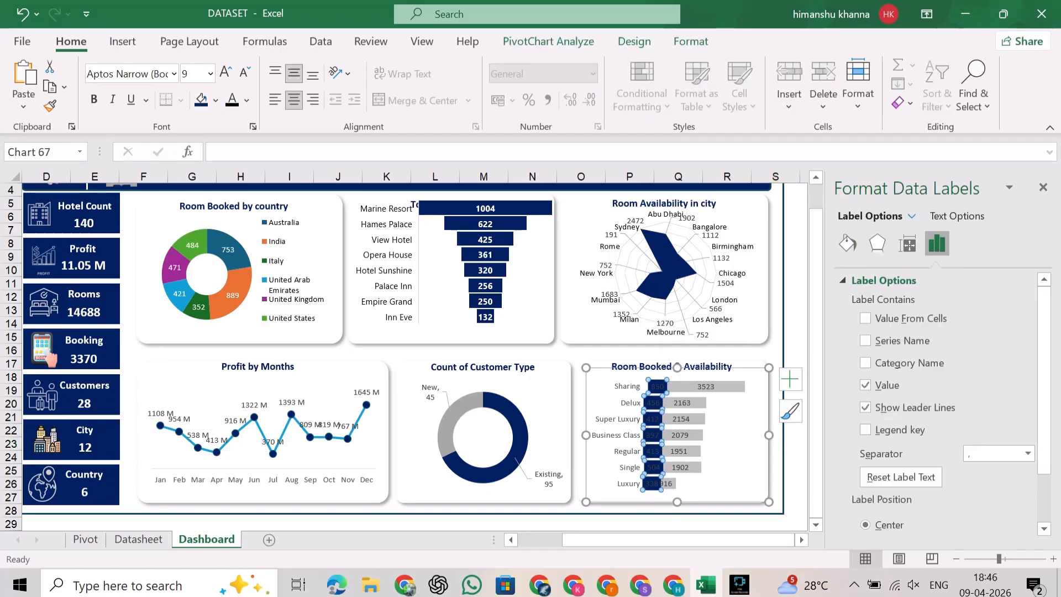
left_click(653, 403)
left_click(791, 470)
scroll(476, 365, "up", 5)
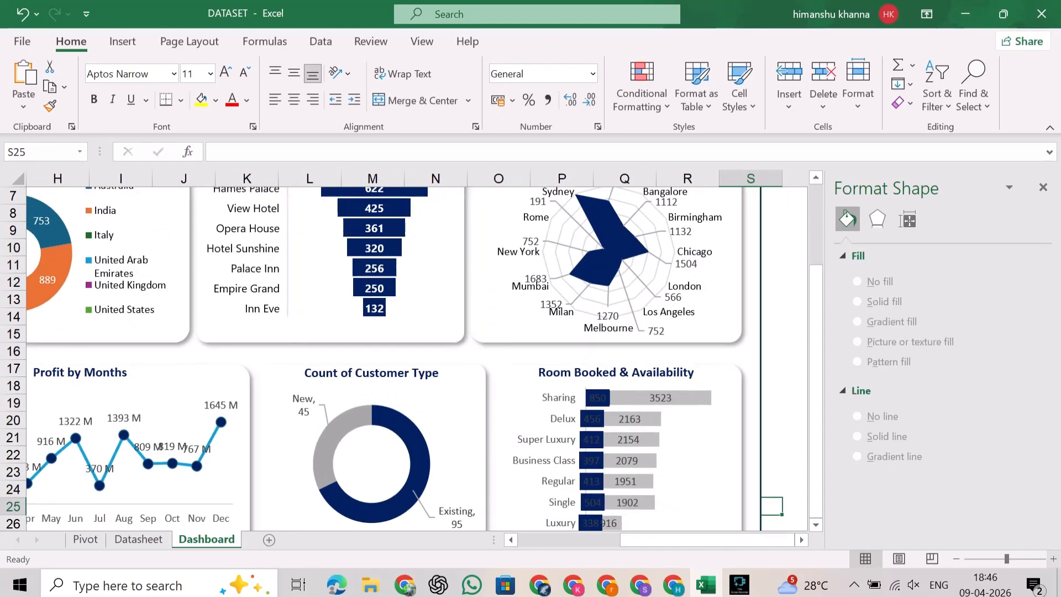
left_click(473, 362)
left_click(472, 362)
left_click(765, 429)
left_click(472, 362)
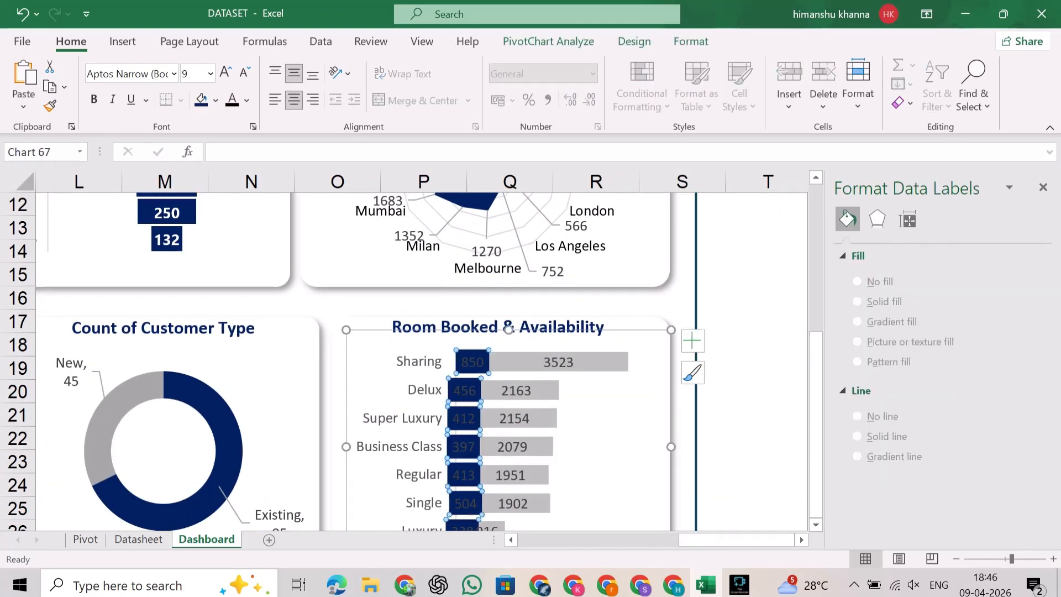
left_click(955, 216)
left_click(1017, 417)
left_click(922, 259)
- Set the text colour of the data labels on the grey bars of the "Room Booked & Availability" chart to black
left_click(558, 363)
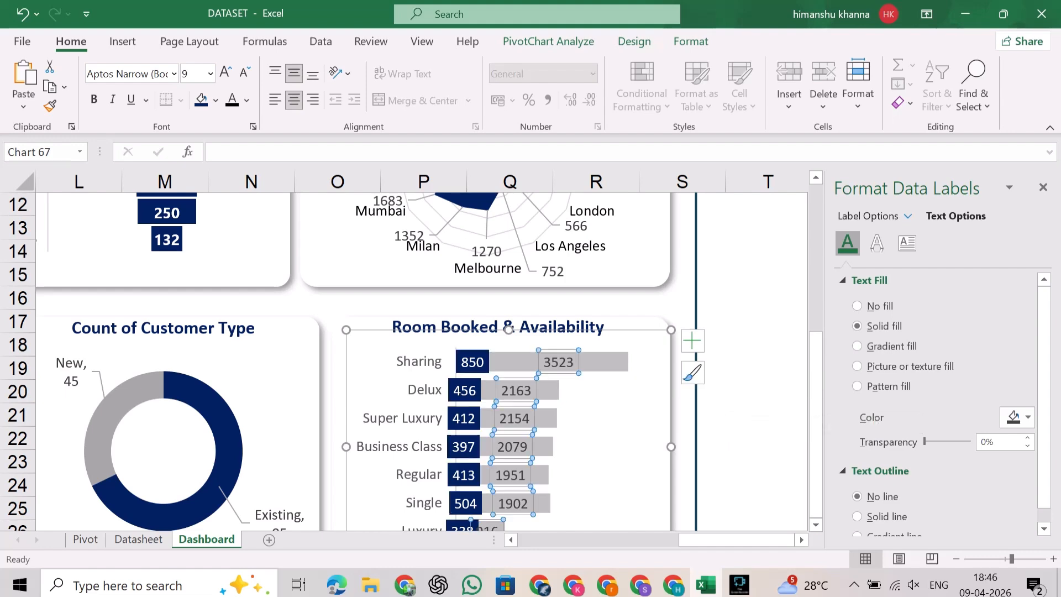
left_click(1016, 417)
left_click(935, 259)
left_click(767, 415)
- Close the shape formatting pane and collapse the ribbon so the whole dashboard fits in view
left_click_drag(743, 539, 631, 540)
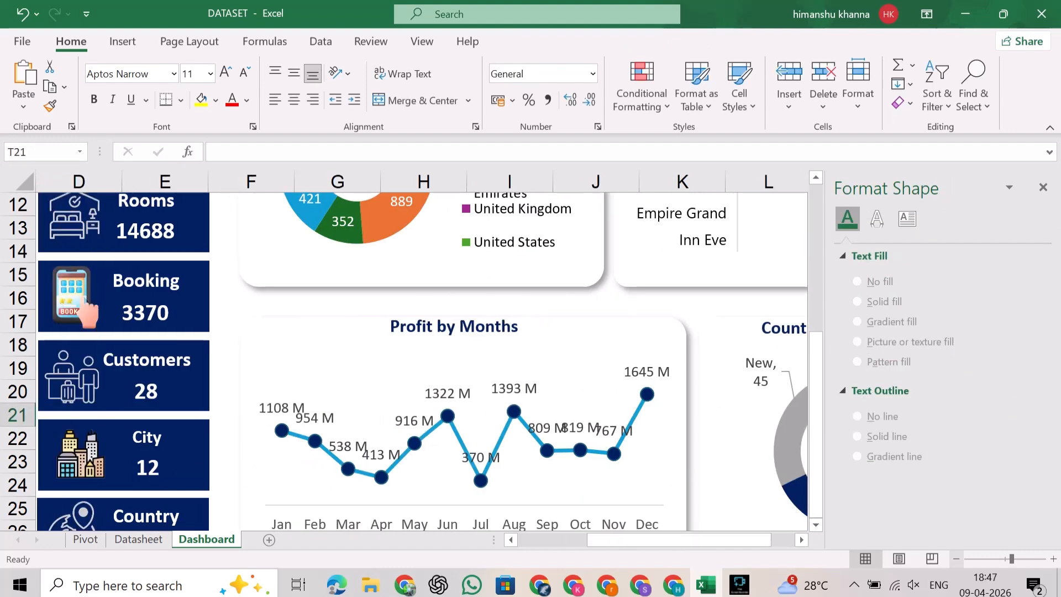
scroll(497, 332, "down", 3)
left_click(1043, 187)
scroll(535, 359, "up", 2)
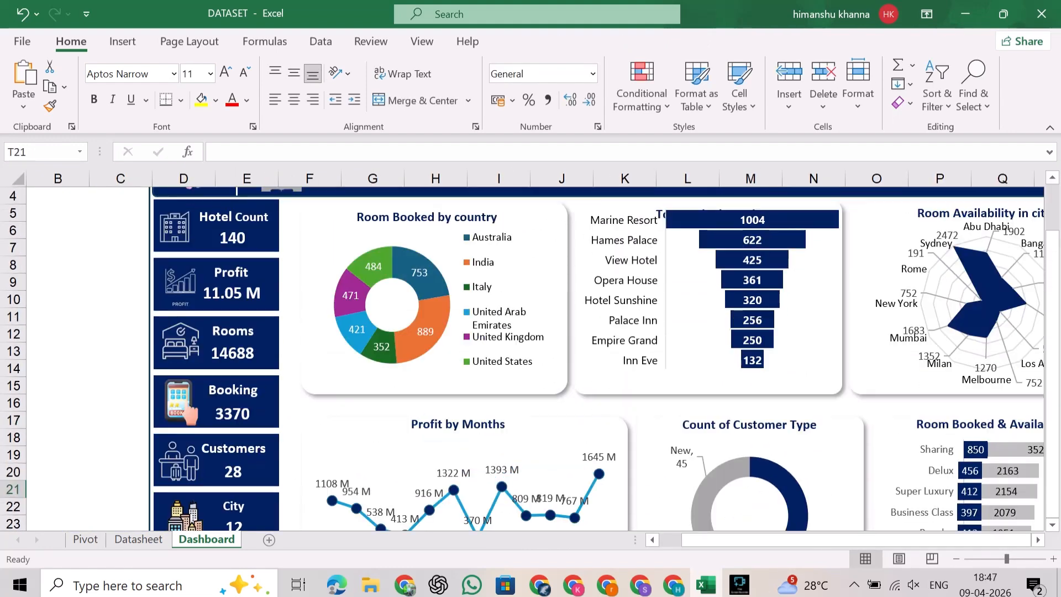
left_click(120, 247)
key("ctrl+F1")
left_click(956, 558)
scroll(956, 415, "up", 1)
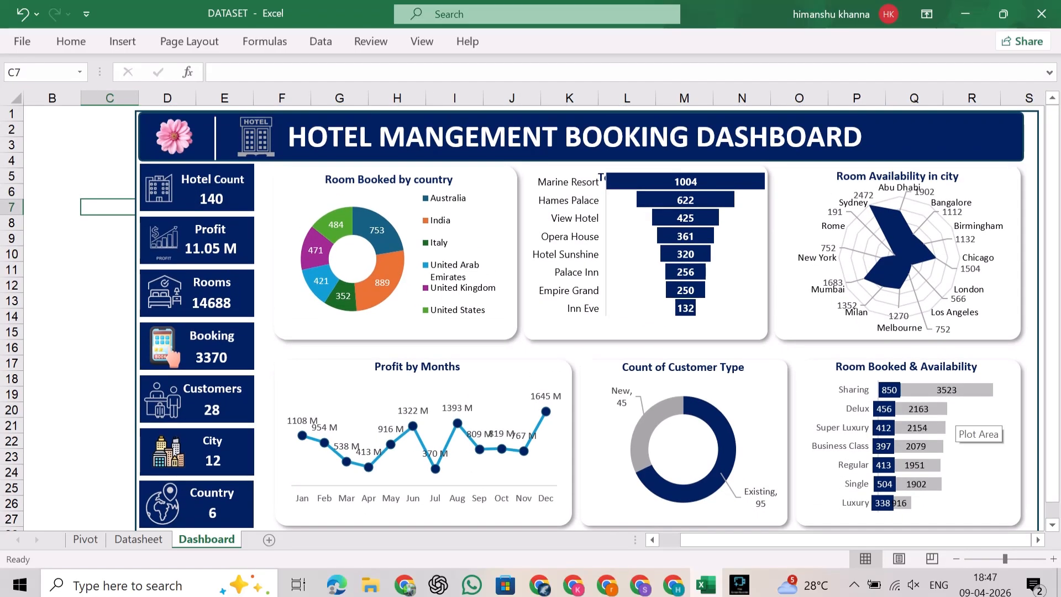
left_click(956, 559)
left_click_drag(906, 540, 926, 539)
- Insert a blank row above row 1 of the Dashboard sheet
right_click(11, 111)
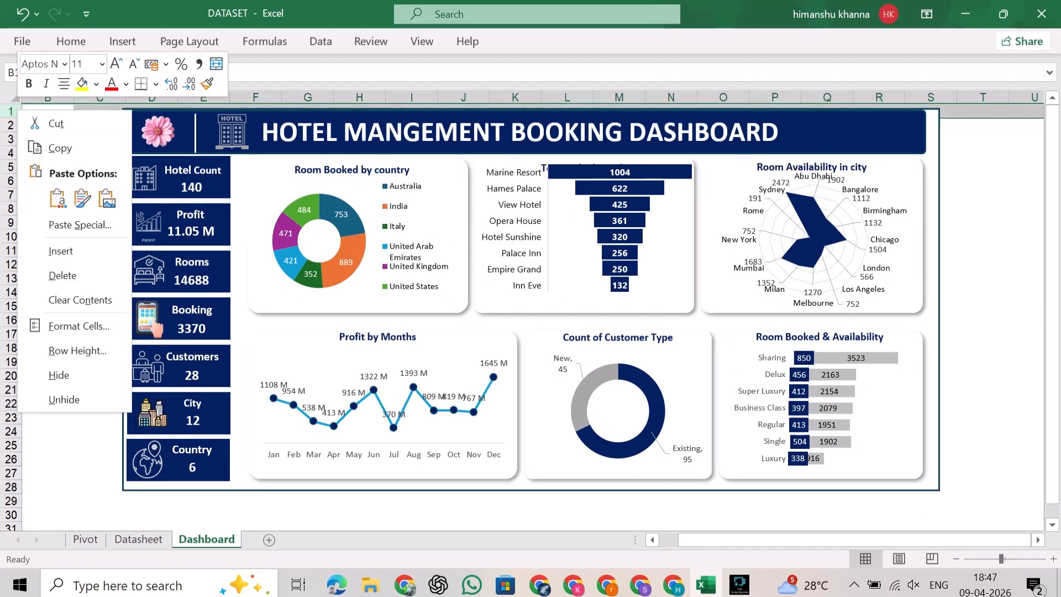
left_click(55, 248)
left_click(48, 222)
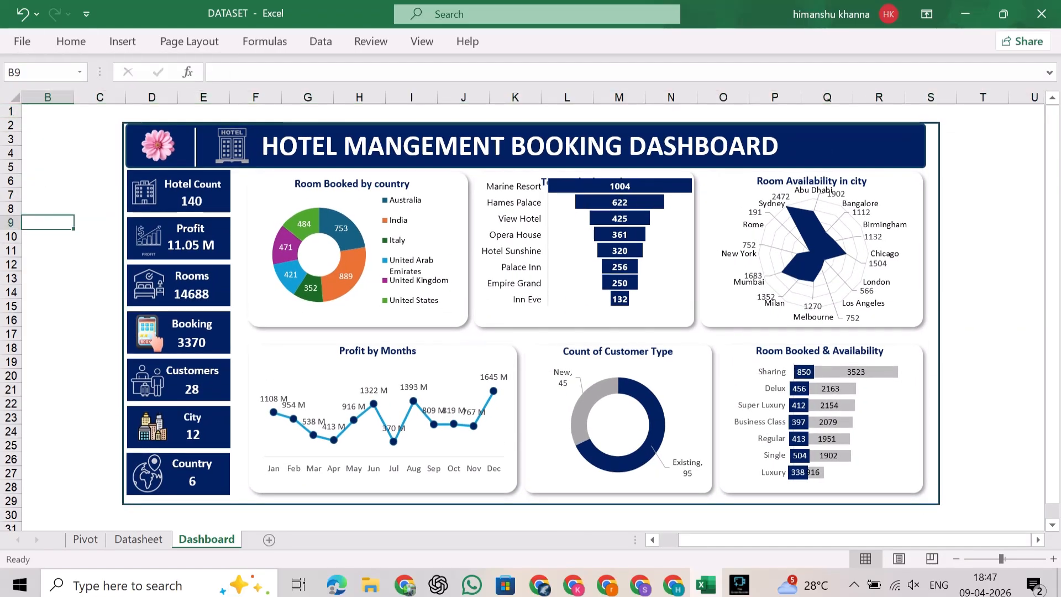
- Resize the outer border rectangle to fit closely around the dashboard's right and lower edges, leaving a small gap above the header
left_click(932, 332)
left_click_drag(938, 313, 927, 313)
left_click_drag(525, 504, 525, 499)
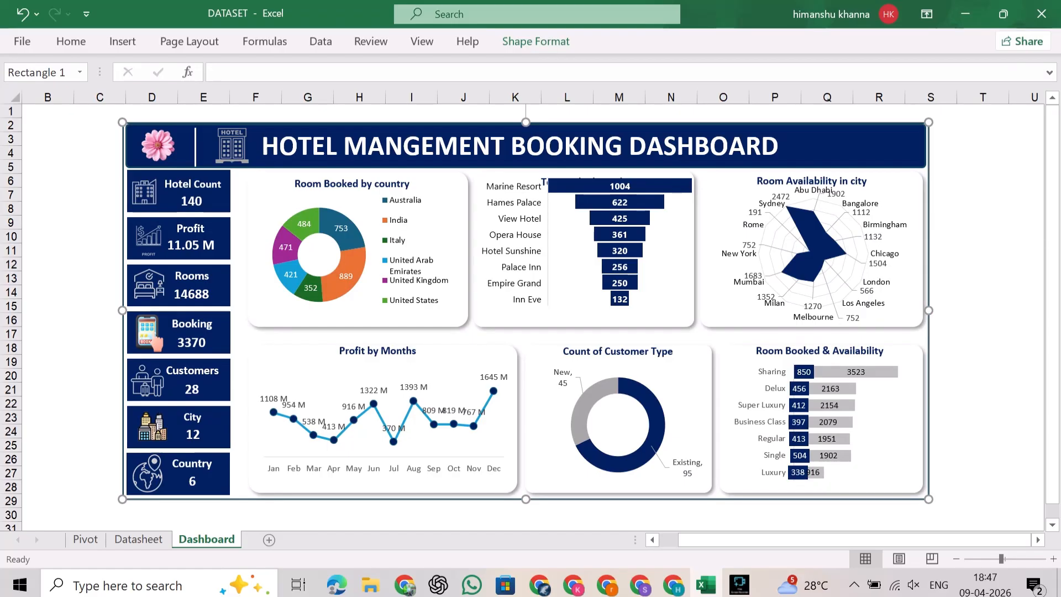
left_click(47, 208)
left_click(525, 123)
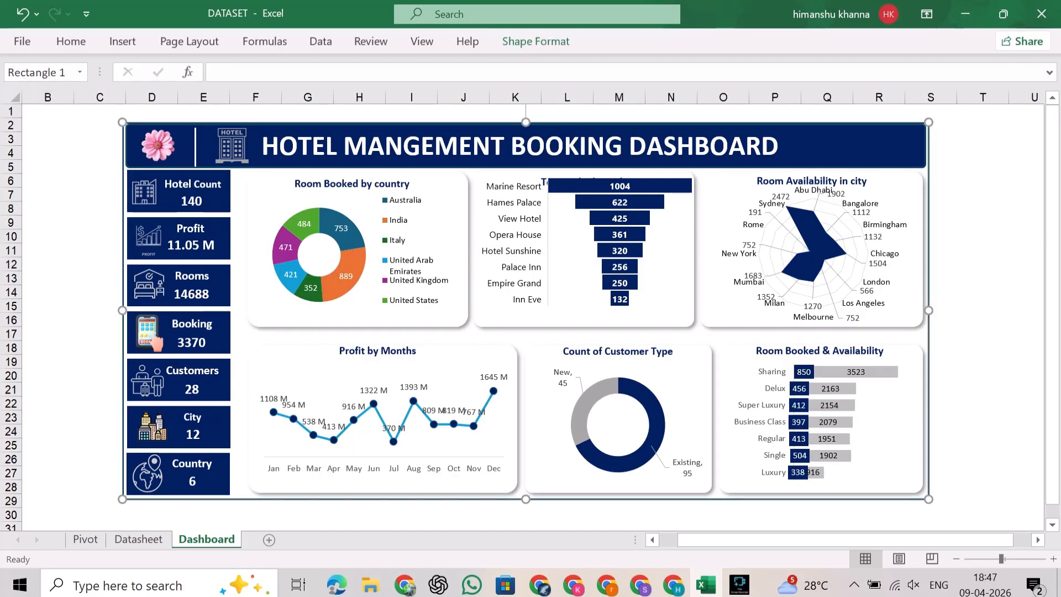
left_click_drag(525, 122, 525, 119)
left_click(47, 181)
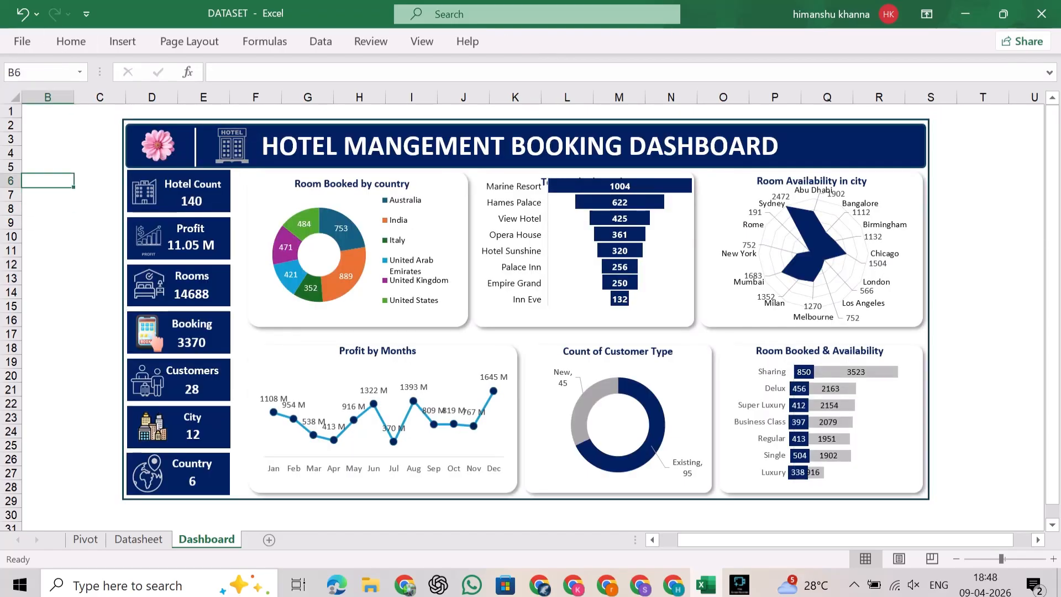
- Insert a Year slicer from the Sum of Room Booked pivot table on the Pivot sheet
left_click(138, 539)
left_click(85, 539)
left_click(192, 394)
left_click(547, 42)
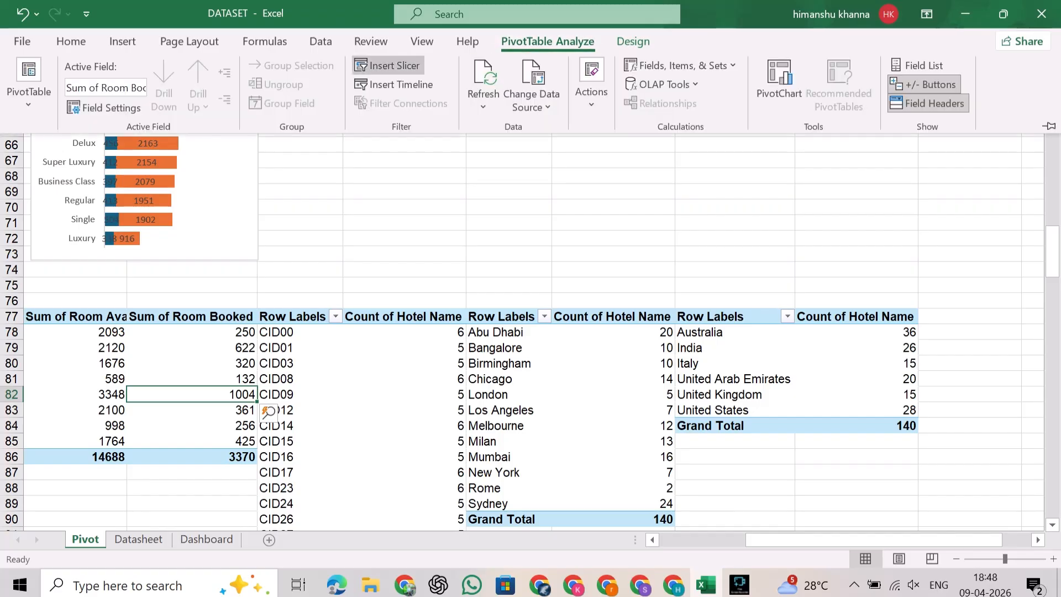
left_click(388, 65)
scroll(801, 332, "down", 3)
left_click(766, 433)
left_click(802, 489)
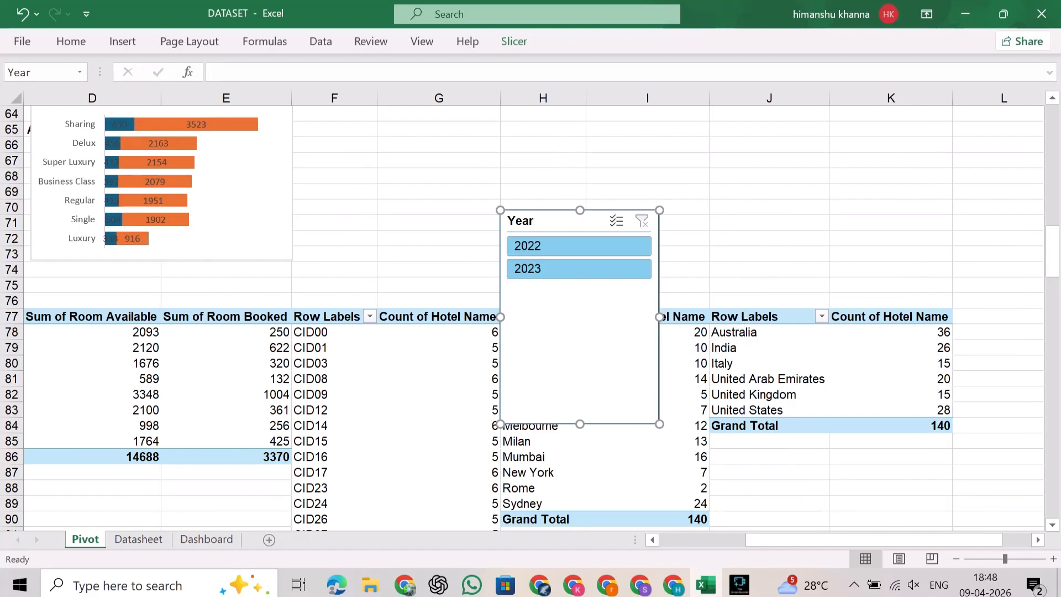
- Set the Year slicer to 2 columns and shorten it to fit a single row of year buttons
left_click_drag(580, 424, 580, 271)
left_click(513, 41)
left_click(889, 62)
left_click(580, 299)
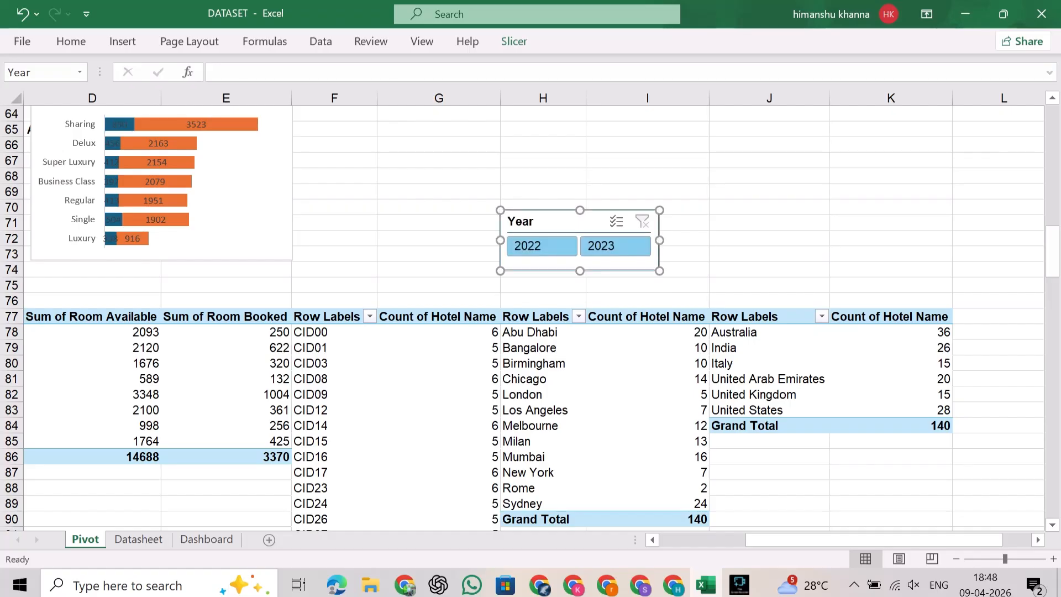
- Copy the Year slicer to the Dashboard sheet and place it at the right end of the header, reducing its height
left_click(206, 539)
key("ctrl+v")
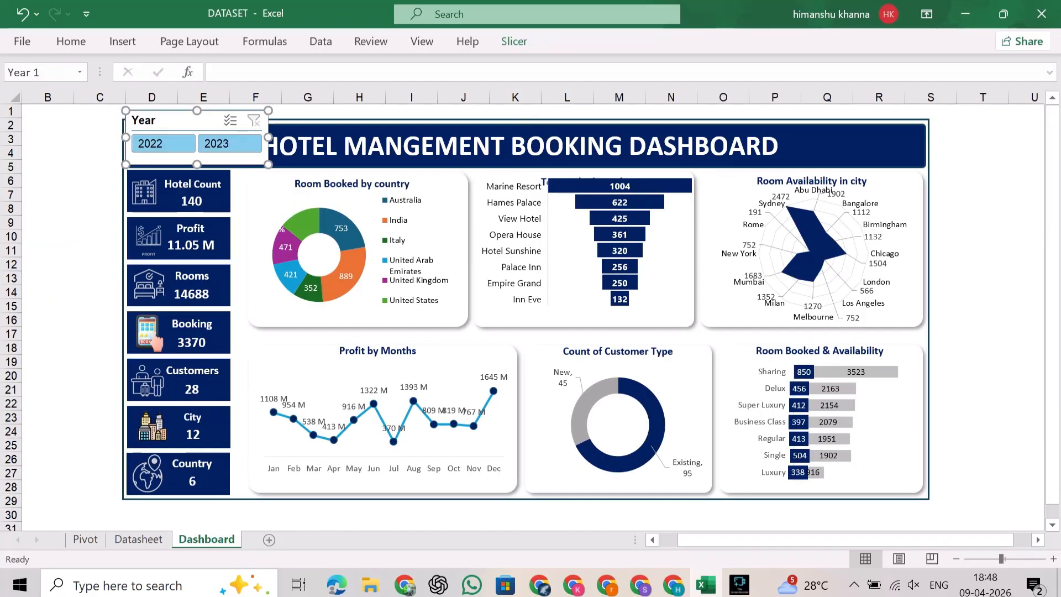
left_click_drag(189, 117, 848, 140)
left_click_drag(854, 184, 854, 171)
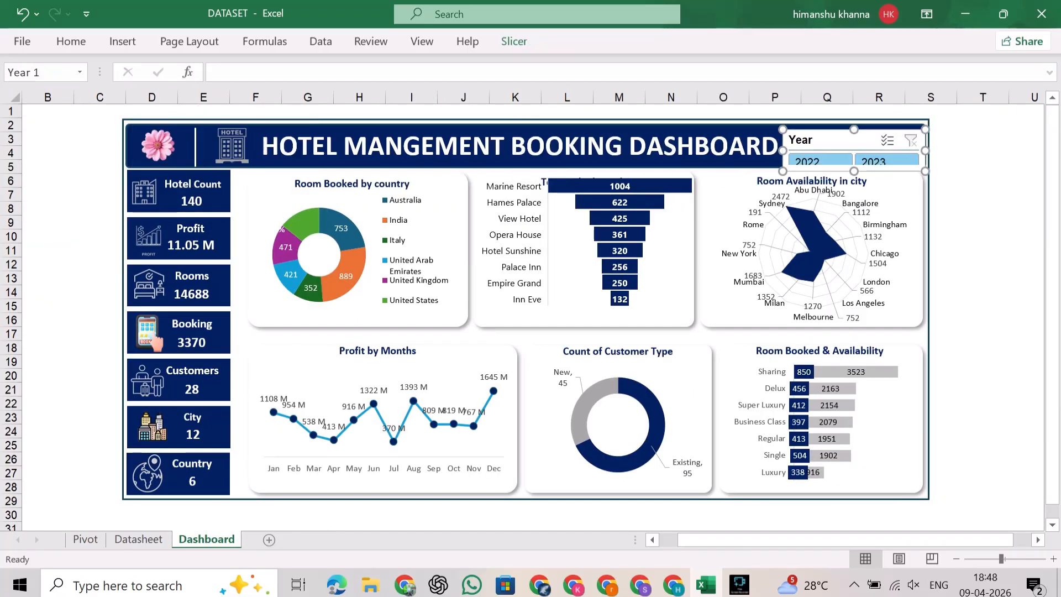
- Create a new slicer style whose Whole Slicer element uses Calibri at font size 9
left_click(514, 41)
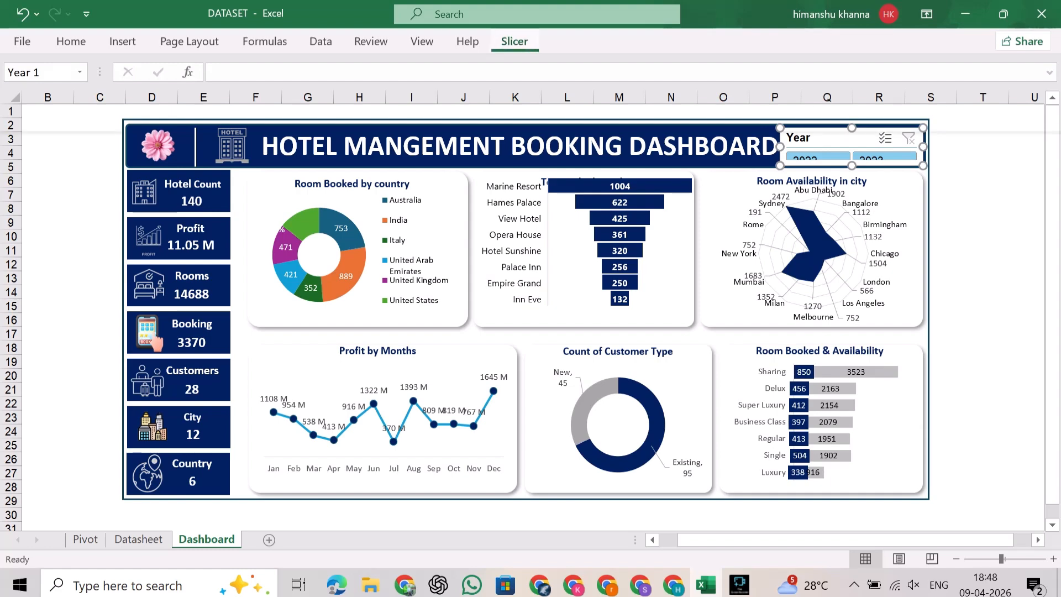
left_click(499, 100)
left_click(227, 237)
left_click(613, 211)
left_click(732, 324)
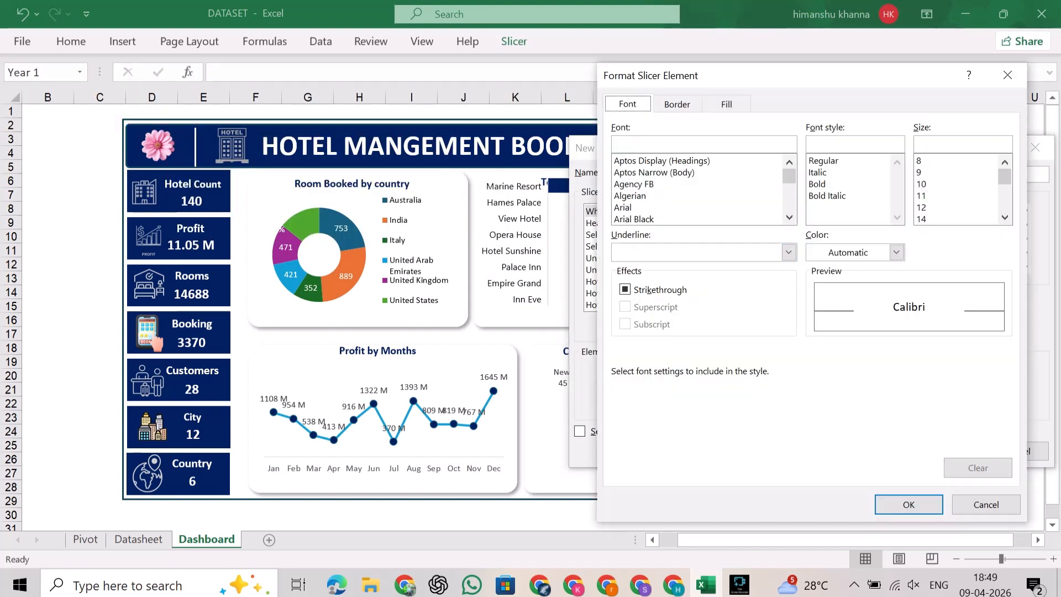
scroll(697, 190, "down", 14)
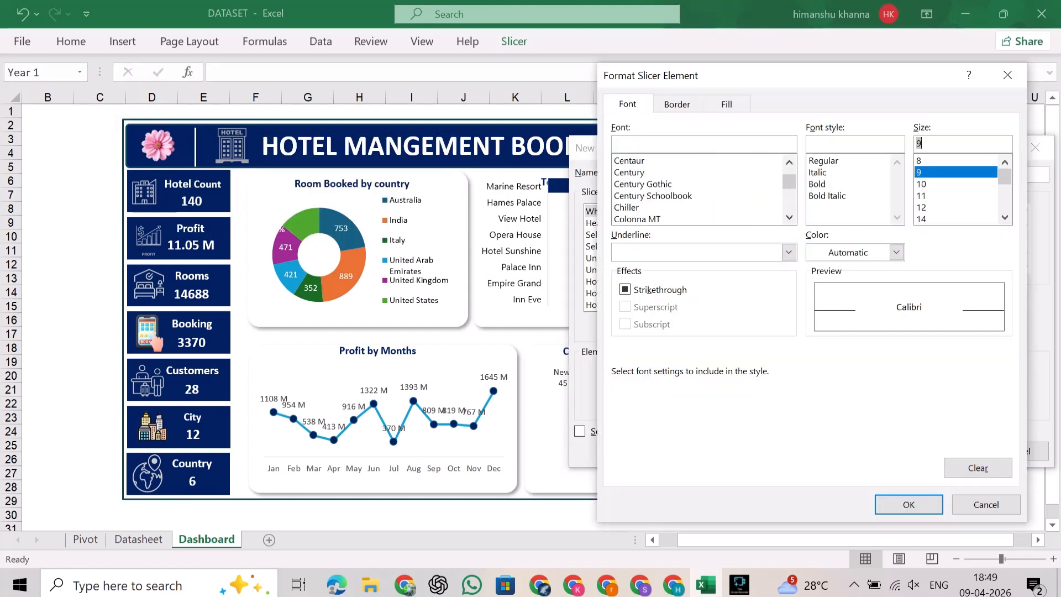
left_click(908, 504)
left_click(946, 450)
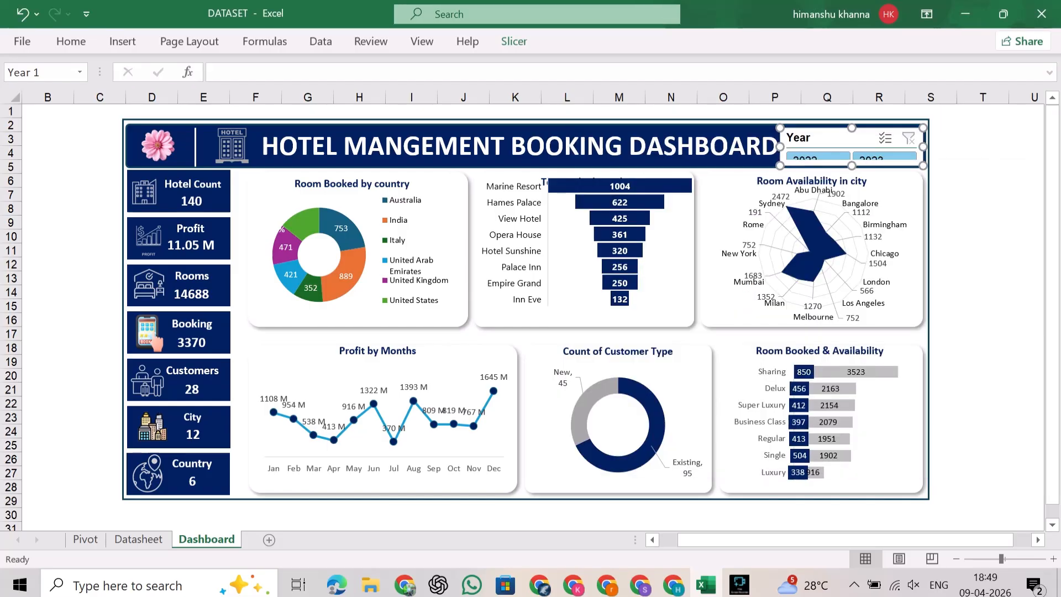
- Apply the new custom slicer style to the Year slicer in the dashboard header
right_click(792, 145)
left_click(514, 42)
left_click(190, 82)
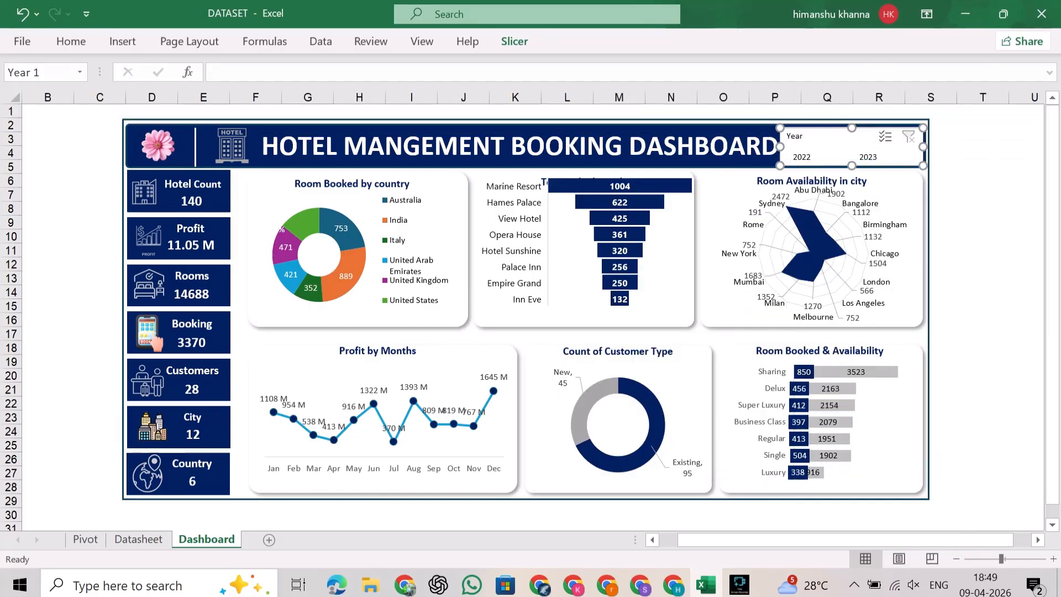
- Modify the custom slicer style so its Header element uses font size 8
right_click(823, 144)
left_click(514, 42)
right_click(191, 84)
left_click(226, 117)
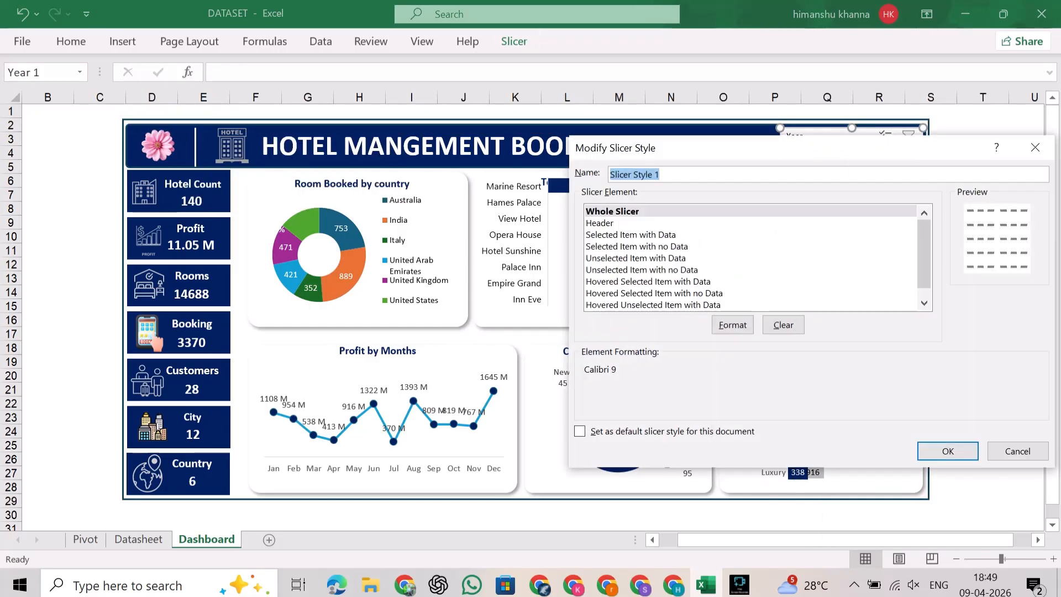
left_click(600, 223)
left_click(732, 324)
left_click(955, 163)
left_click(907, 501)
left_click(948, 451)
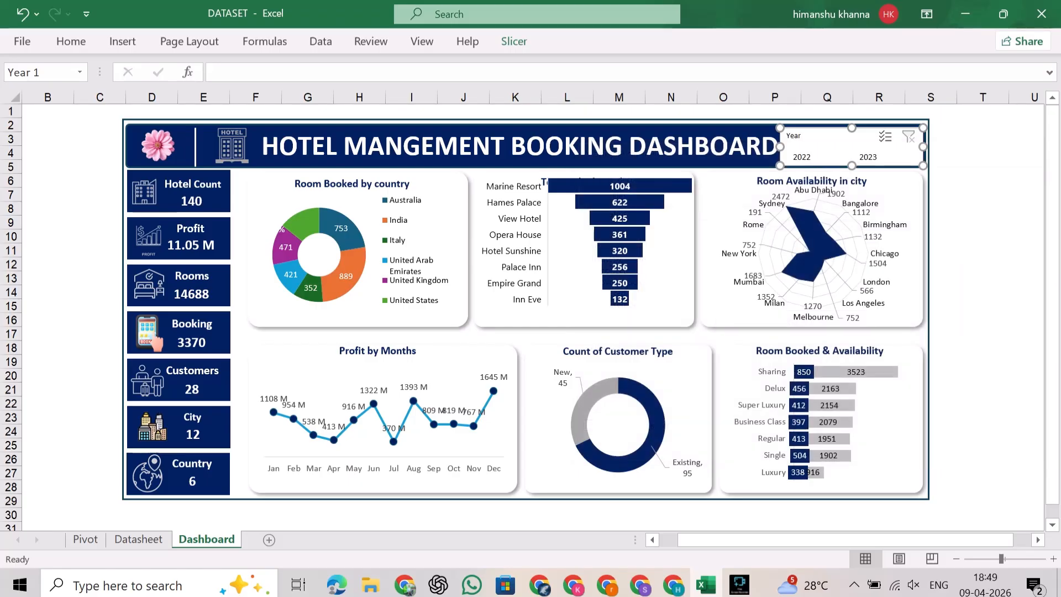
left_click(943, 250)
- Modify the custom slicer style so its Whole Slicer element has a dark blue fill
left_click(833, 138)
left_click(514, 41)
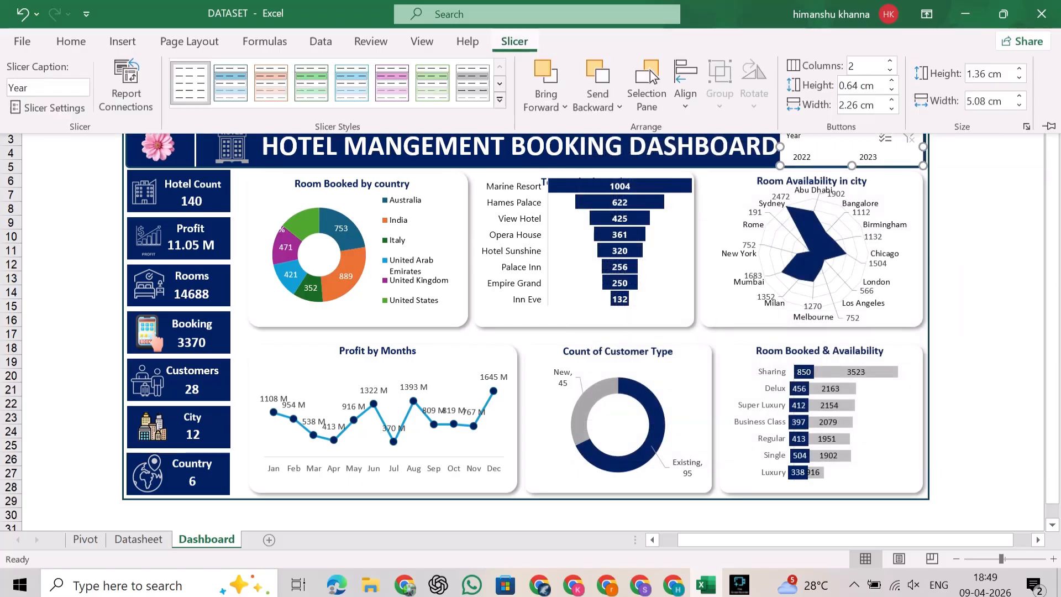
right_click(188, 84)
left_click(225, 97)
left_click(616, 211)
left_click(733, 325)
left_click(725, 104)
left_click(746, 258)
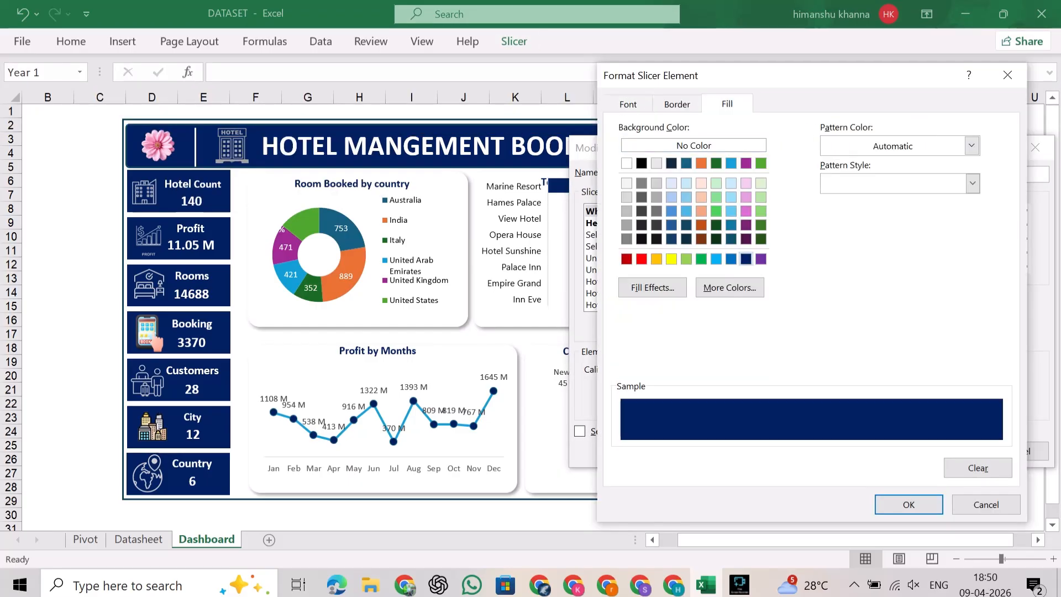
left_click(909, 504)
left_click(947, 451)
left_click(982, 293)
- Set the font colour of the custom slicer style's Whole Slicer element to white
left_click(834, 136)
left_click(513, 41)
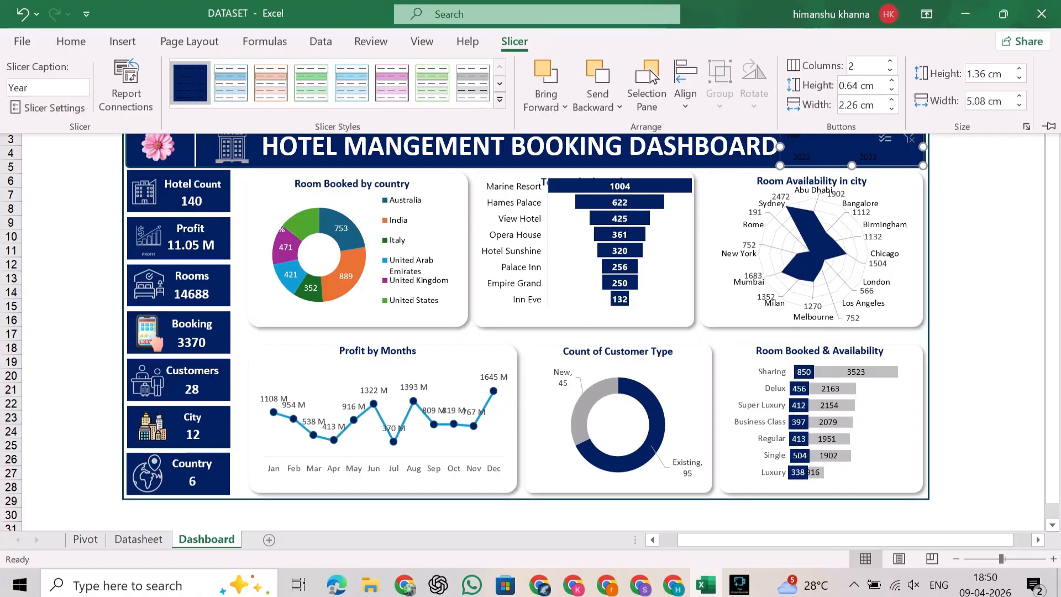
right_click(188, 83)
left_click(225, 97)
left_click(616, 211)
left_click(733, 325)
left_click(627, 103)
left_click(896, 252)
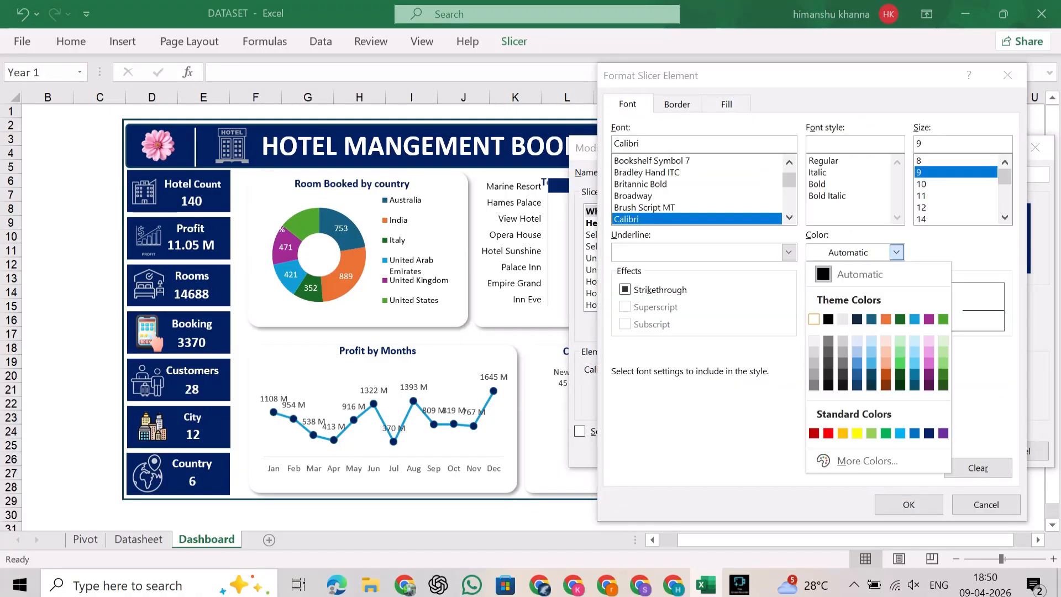
left_click(822, 323)
left_click(908, 503)
- Set the font colour of the custom slicer style's Header element to white and save the style
left_click(601, 223)
left_click(732, 325)
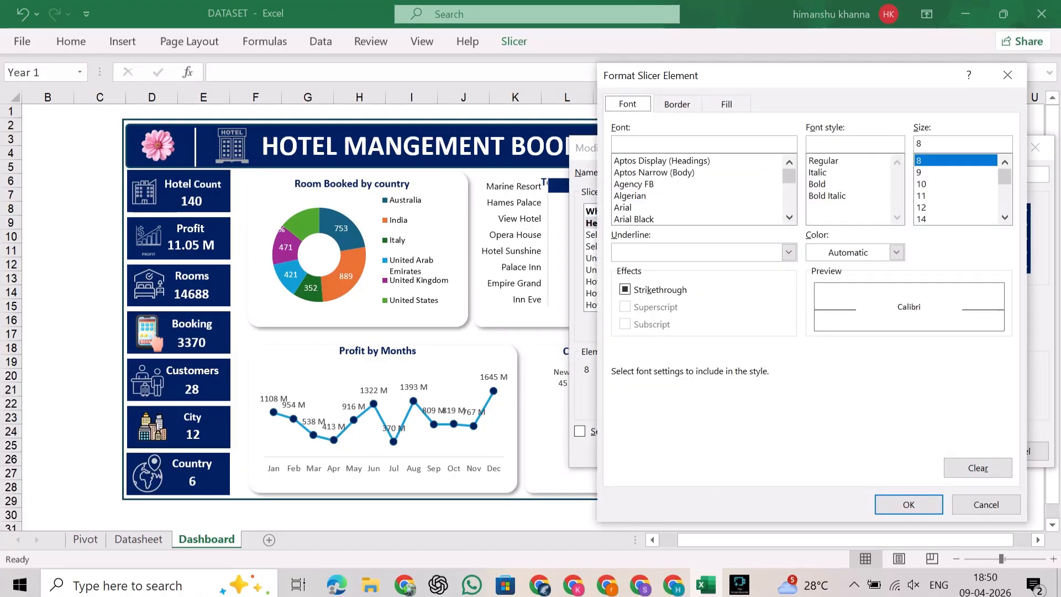
left_click(896, 252)
left_click(822, 323)
left_click(909, 504)
left_click(947, 451)
left_click(982, 250)
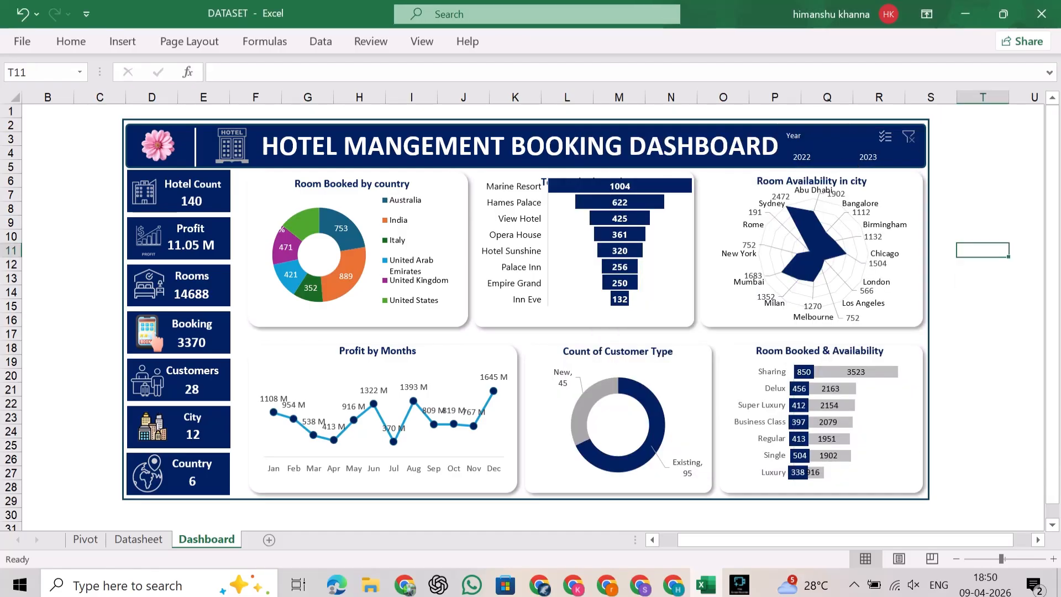
- Set the custom slicer style's Selected Item with Data element to a white font of size 10 and save the style
left_click(840, 141)
left_click(514, 41)
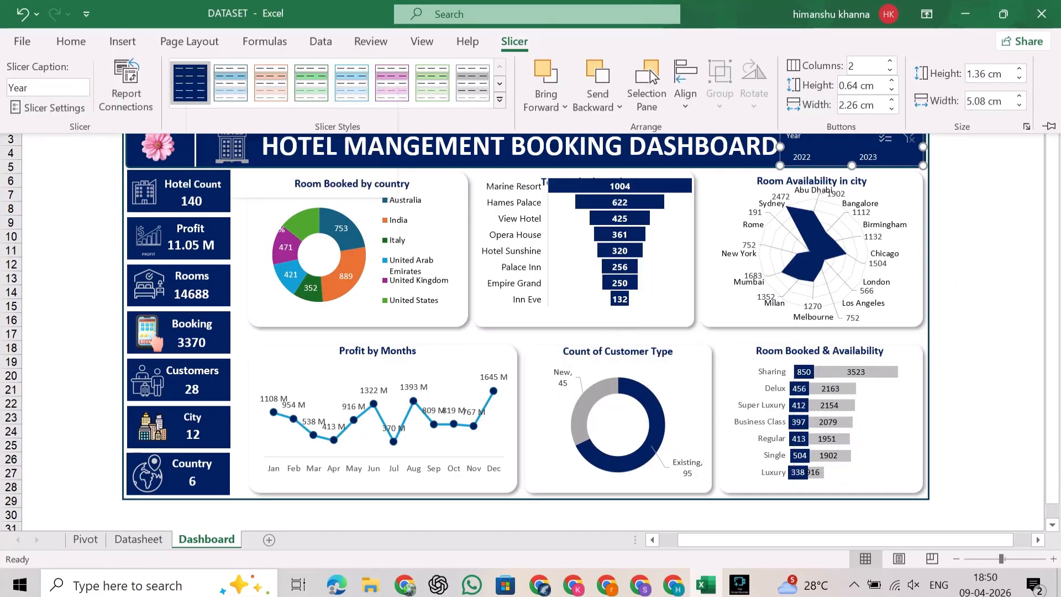
left_click(635, 235)
left_click(732, 325)
left_click(928, 173)
left_click(928, 184)
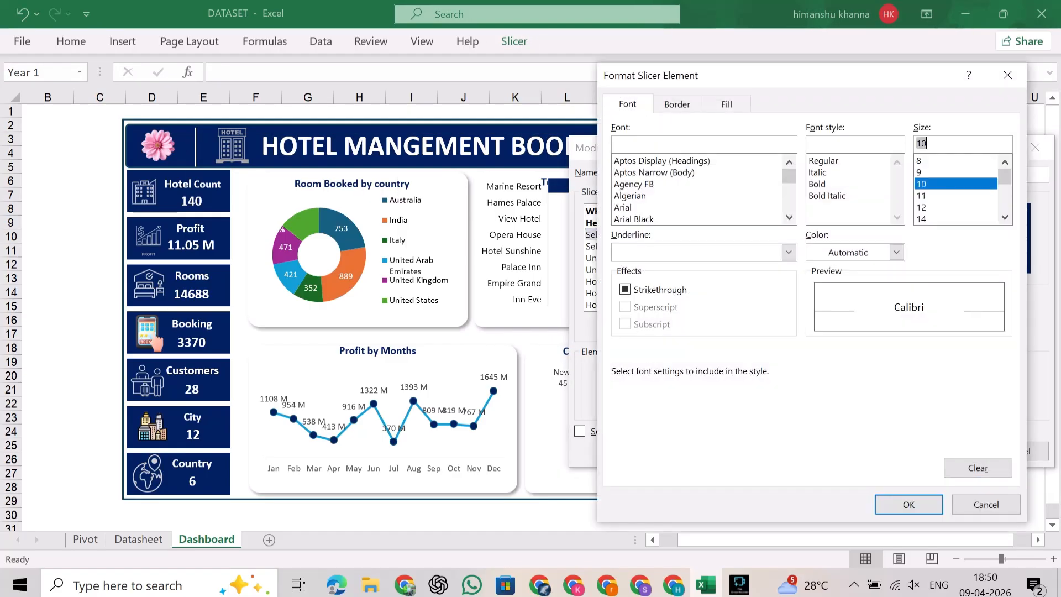
left_click(848, 252)
left_click(817, 316)
left_click(908, 503)
left_click(947, 450)
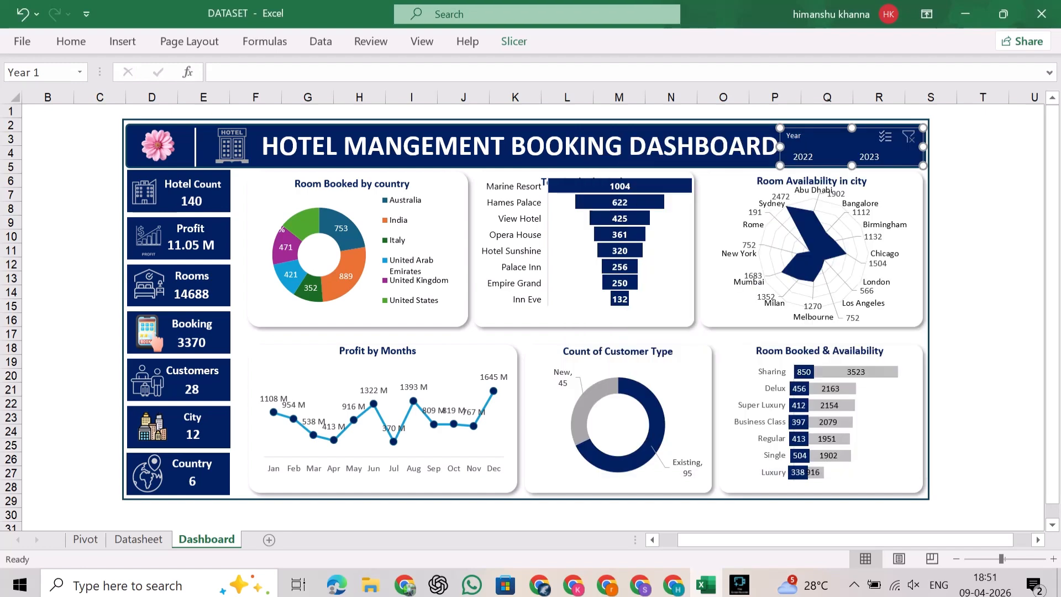
- Add an outline border to the style's Selected Item with Data element, choose light blue as the line colour, and save
left_click(514, 42)
right_click(208, 74)
left_click(242, 88)
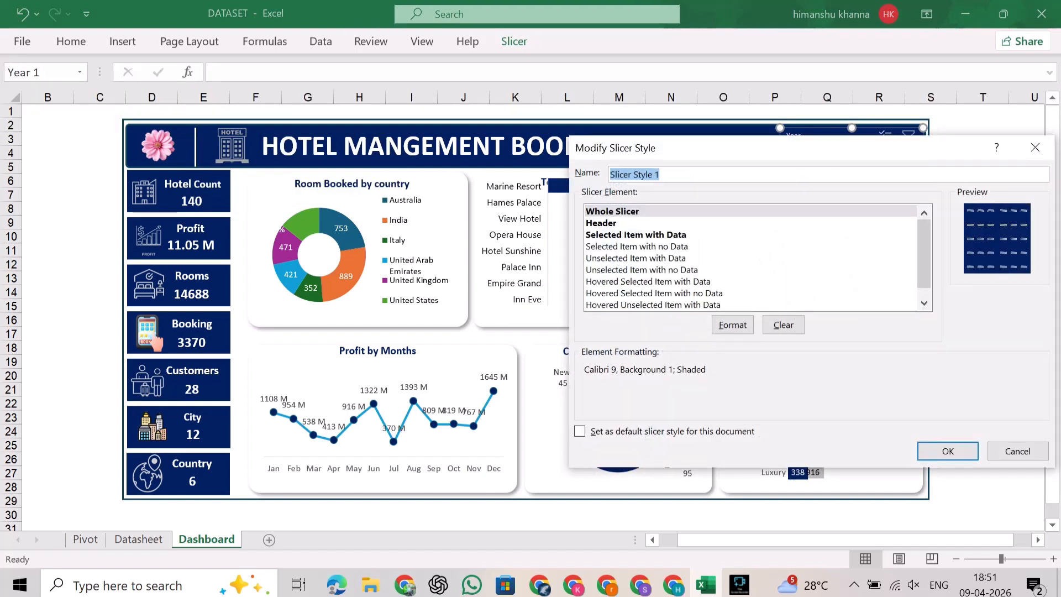
left_click(636, 235)
left_click(733, 325)
left_click(677, 104)
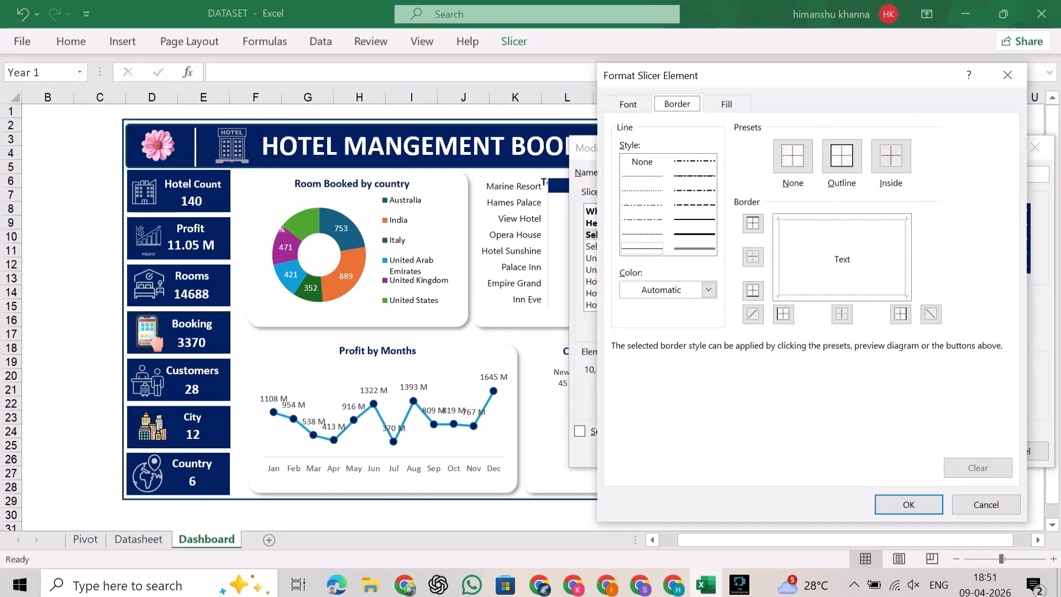
left_click(841, 157)
left_click(708, 290)
left_click(729, 378)
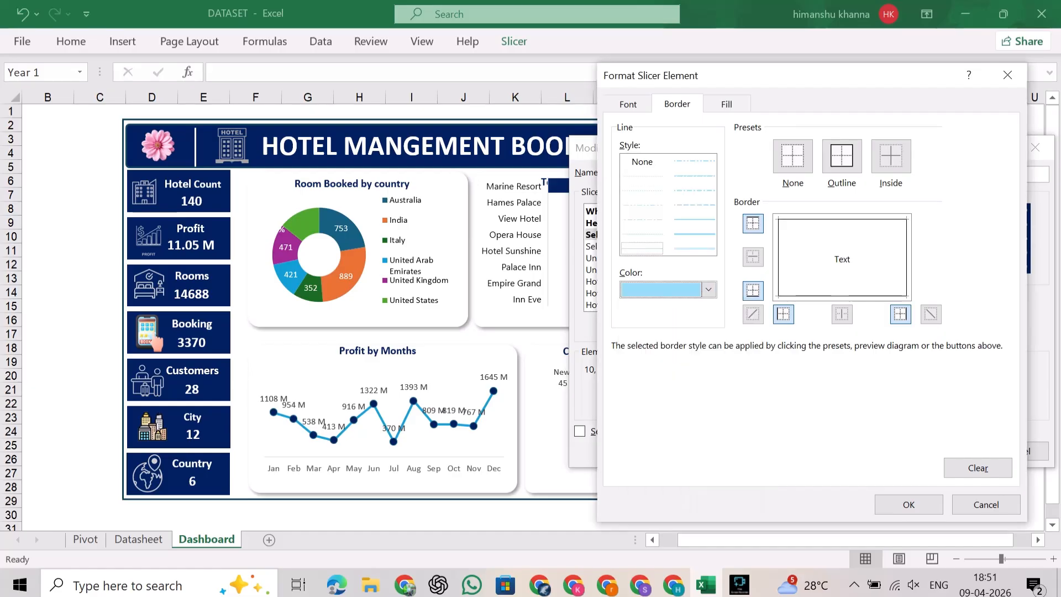
left_click(908, 505)
left_click(947, 450)
left_click(982, 222)
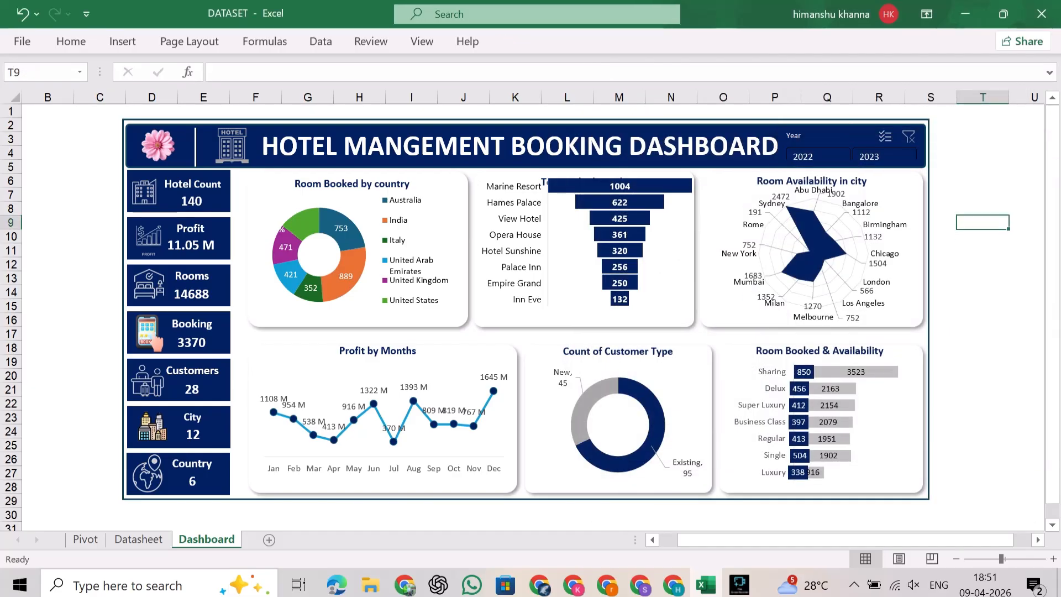
- Give the custom slicer style's Selected Item with Data element a light blue fill and save the style
left_click(837, 137)
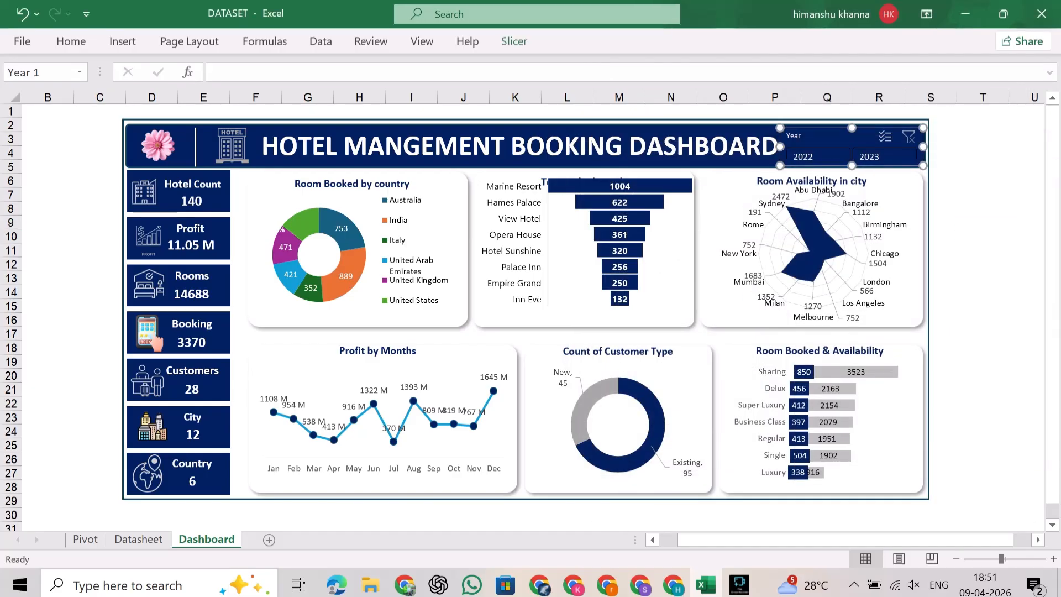
left_click(514, 42)
right_click(184, 86)
left_click(228, 97)
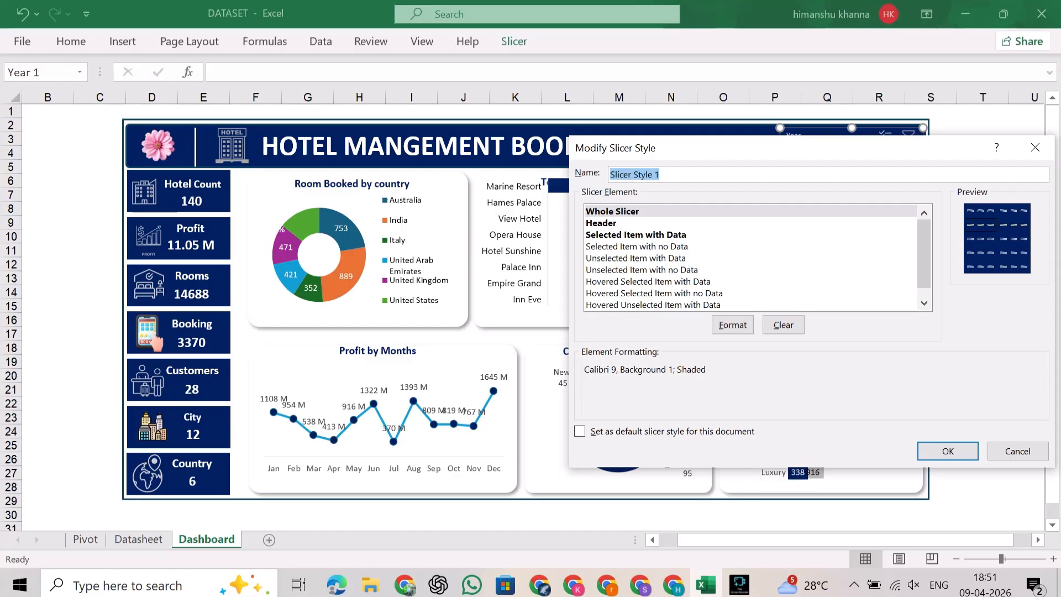
left_click(612, 211)
left_click(636, 234)
left_click(732, 324)
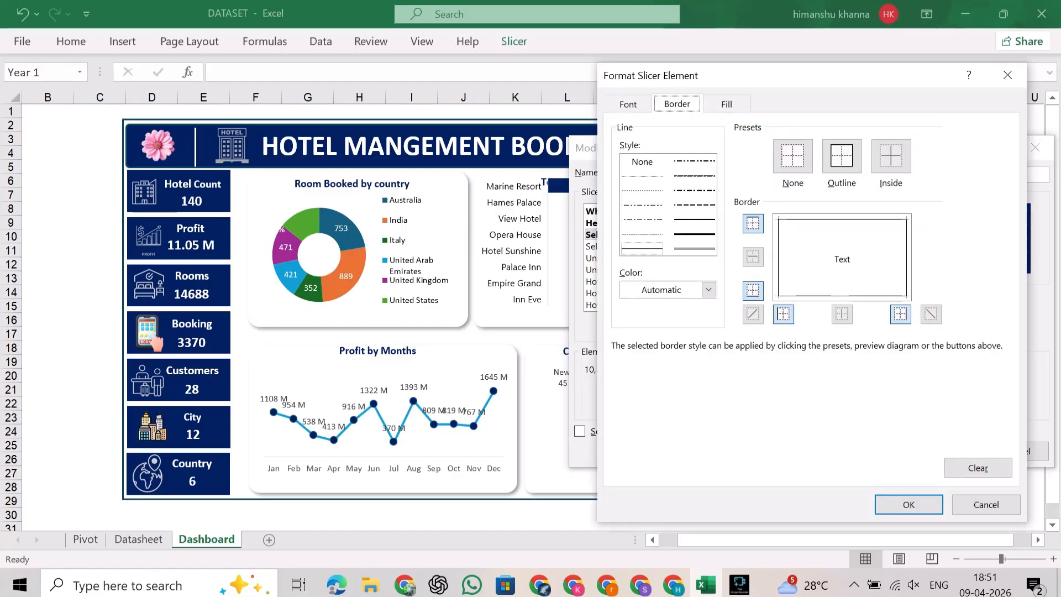
left_click(727, 104)
left_click(731, 197)
left_click(909, 505)
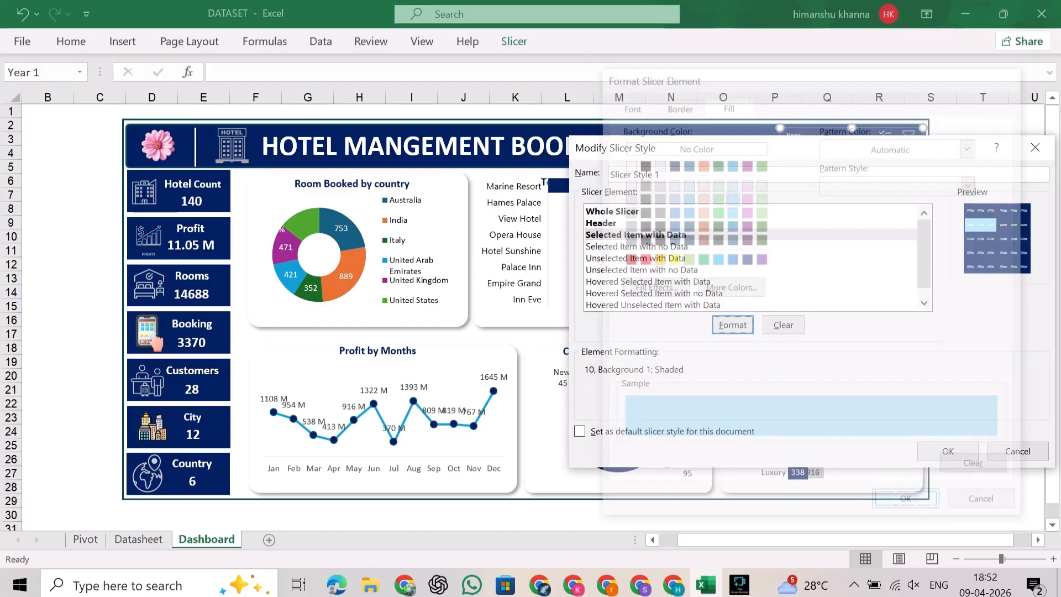
left_click(941, 451)
left_click(983, 266)
- Set the font size of the custom slicer style's Selected Item with Data element to 12 and save the style
left_click(834, 136)
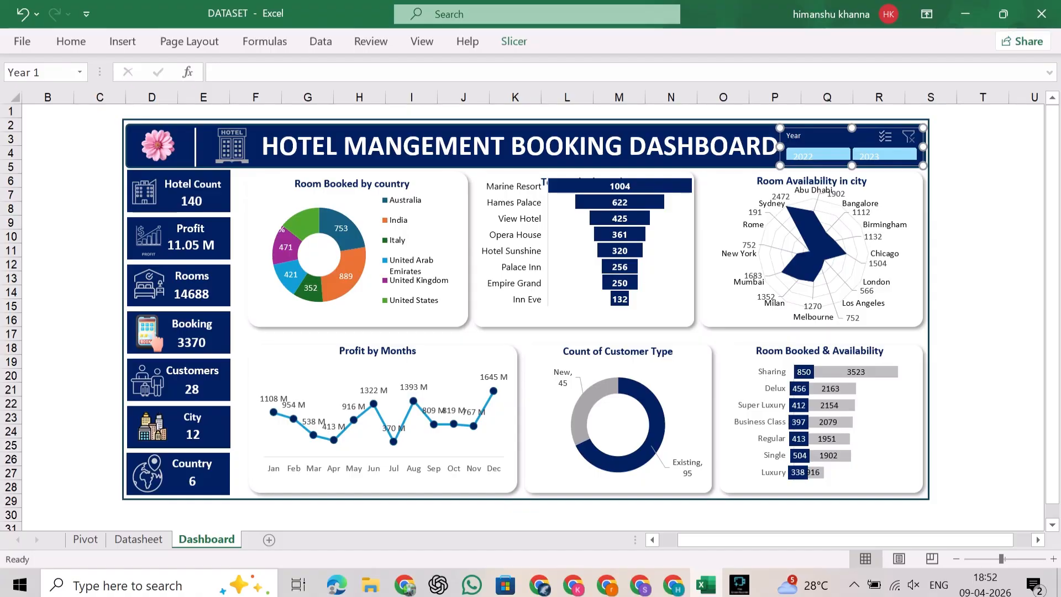
left_click(514, 41)
right_click(177, 70)
left_click(224, 88)
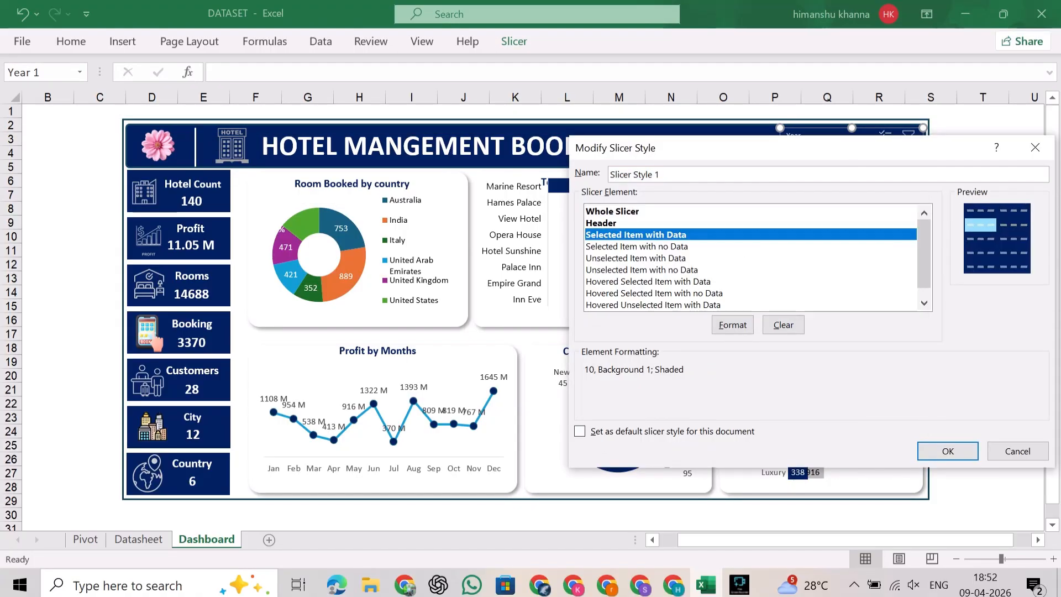
left_click(732, 324)
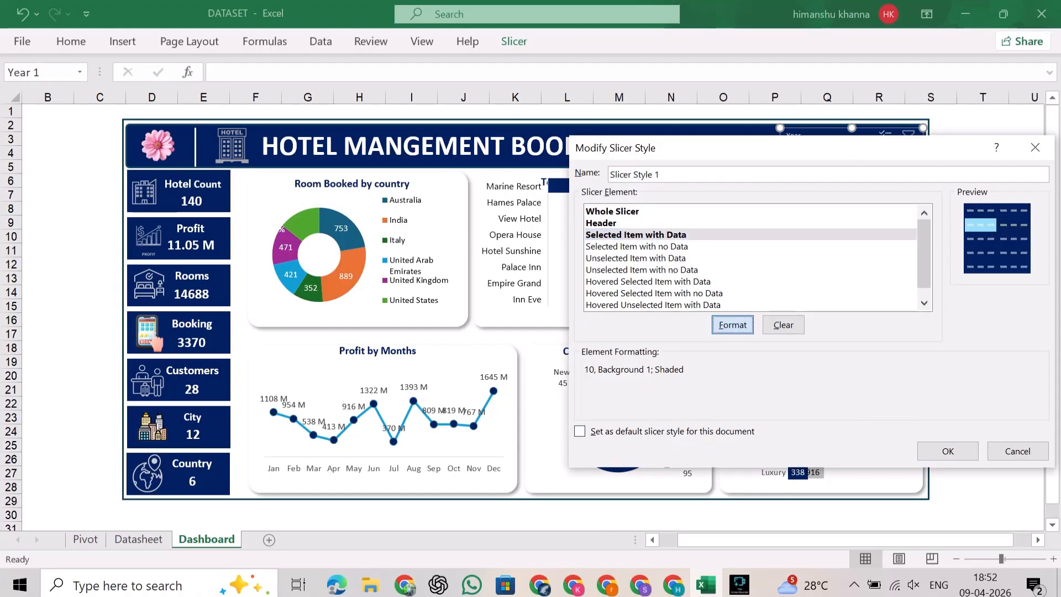
left_click(933, 207)
left_click(908, 504)
left_click(946, 450)
left_click(983, 278)
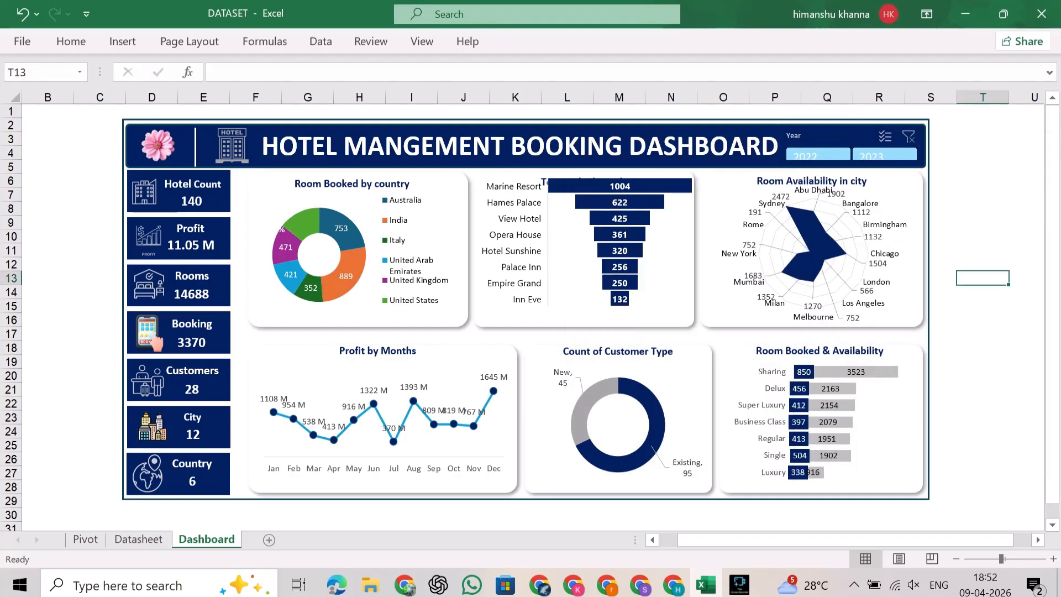
- Increase the Year slicer's height to about 1.69 cm so the year buttons fit fully
left_click(834, 136)
left_click_drag(851, 166, 851, 174)
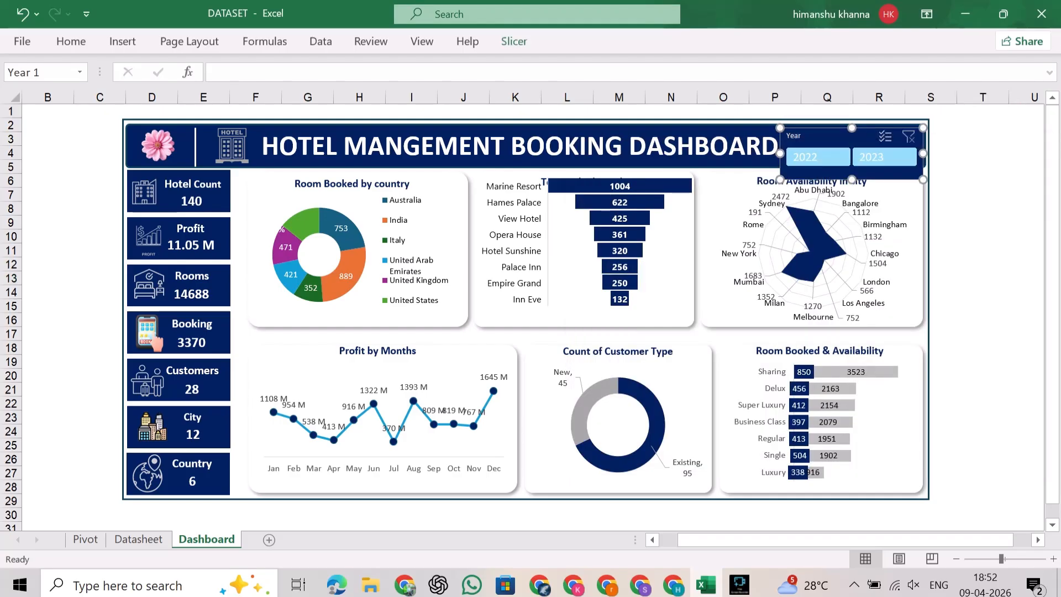
- Extend the header banner and the dashboard's outer border upward, and move the Year slicer up to fit inside the banner
left_click(756, 163)
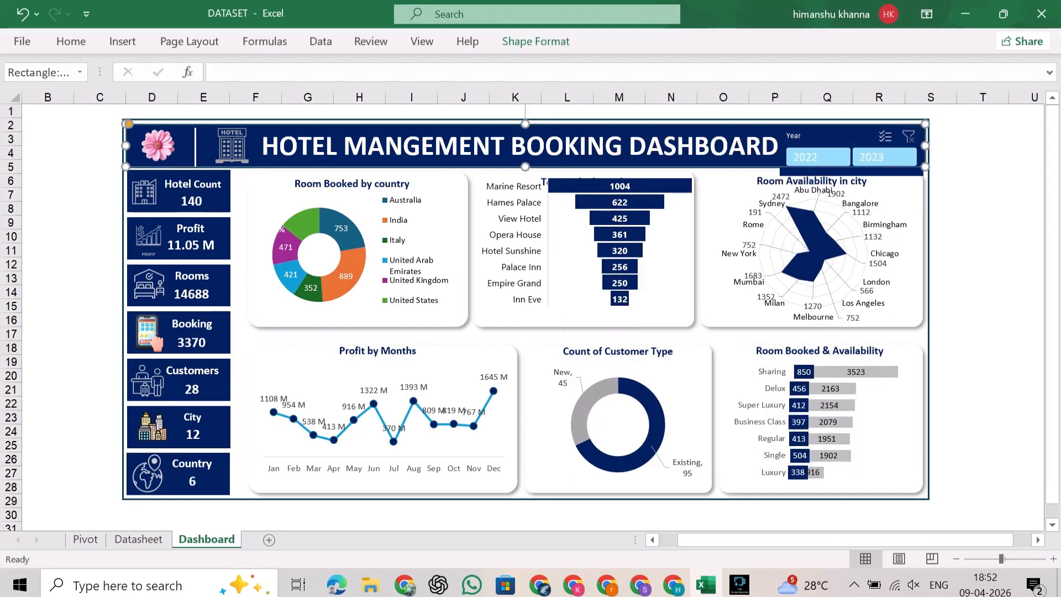
left_click(740, 148)
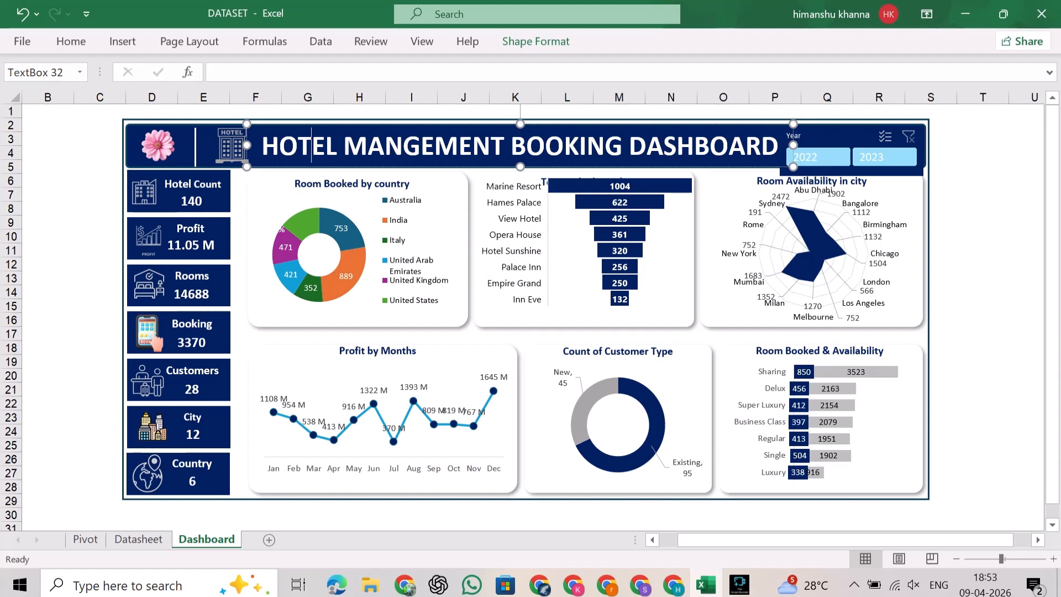
left_click(387, 124)
left_click(469, 119)
left_click_drag(526, 119, 526, 116)
left_click(458, 146)
left_click(530, 124)
left_click_drag(839, 136, 841, 127)
left_click(944, 167)
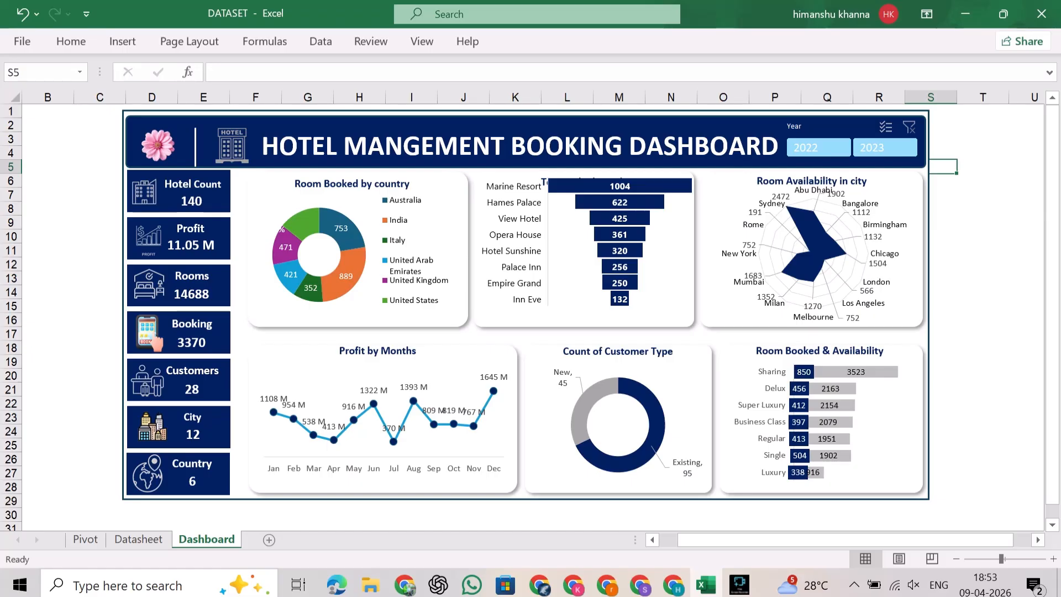
- Set the font size of the custom slicer style's Header element to 9 and save the style
left_click(840, 127)
left_click(514, 42)
right_click(191, 84)
left_click(229, 98)
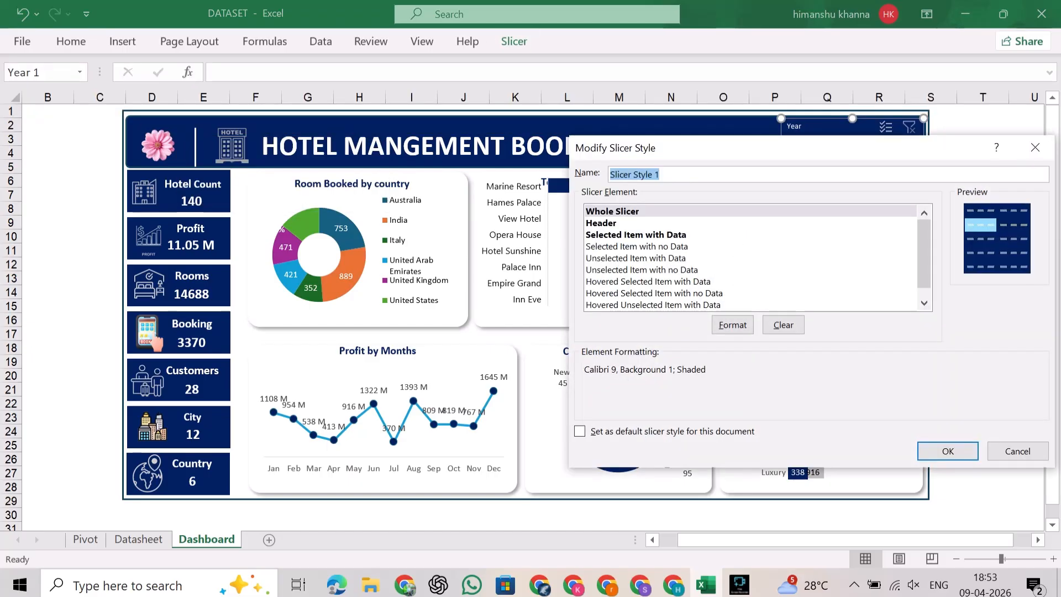
left_click(601, 223)
left_click(732, 324)
left_click(908, 503)
left_click(947, 451)
left_click(983, 264)
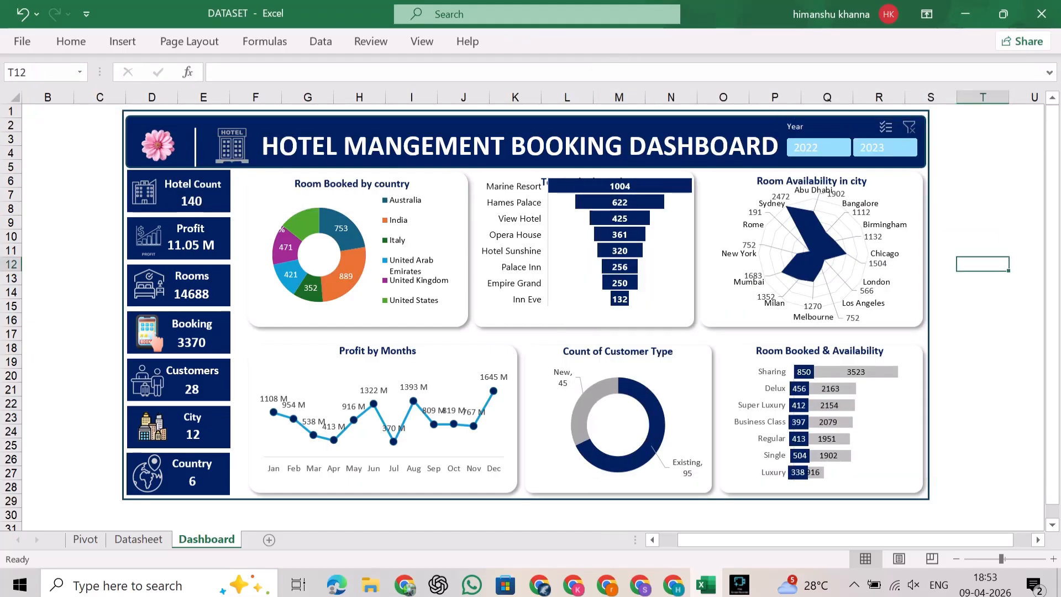
- Change the fill of the slicer style's Selected Item with Data element to a deeper light blue and save the style
left_click(841, 127)
left_click(514, 41)
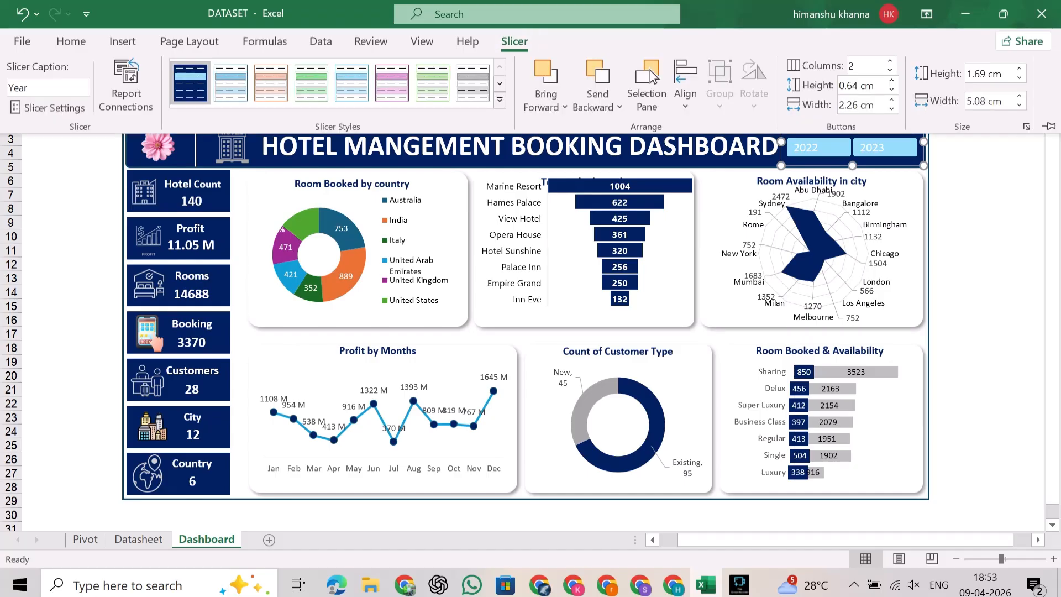
right_click(189, 84)
left_click(228, 99)
left_click(624, 235)
left_click(732, 325)
left_click(726, 103)
left_click(731, 183)
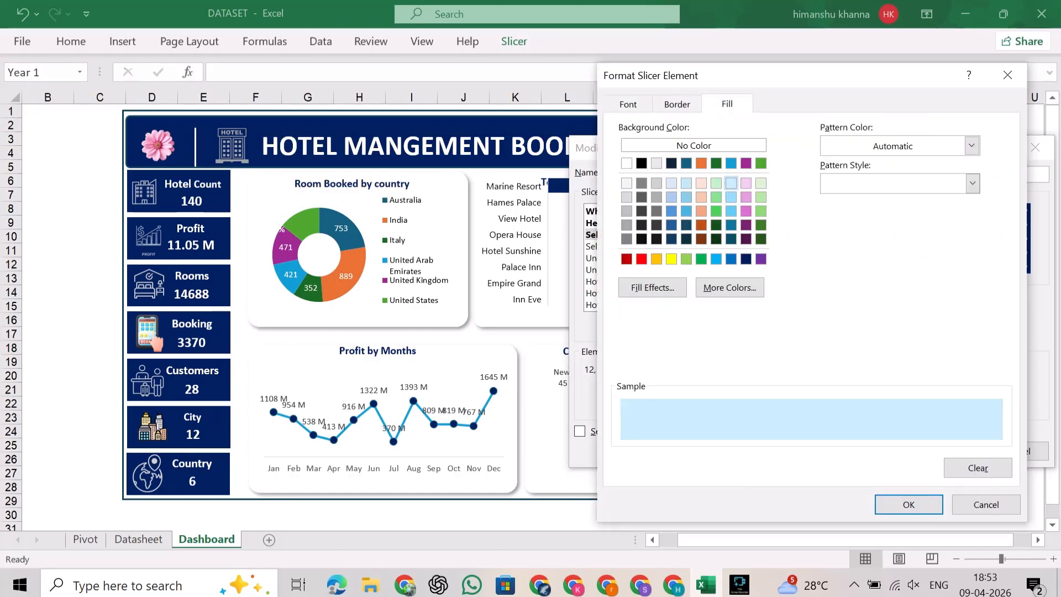
left_click(730, 211)
left_click(908, 504)
left_click(944, 450)
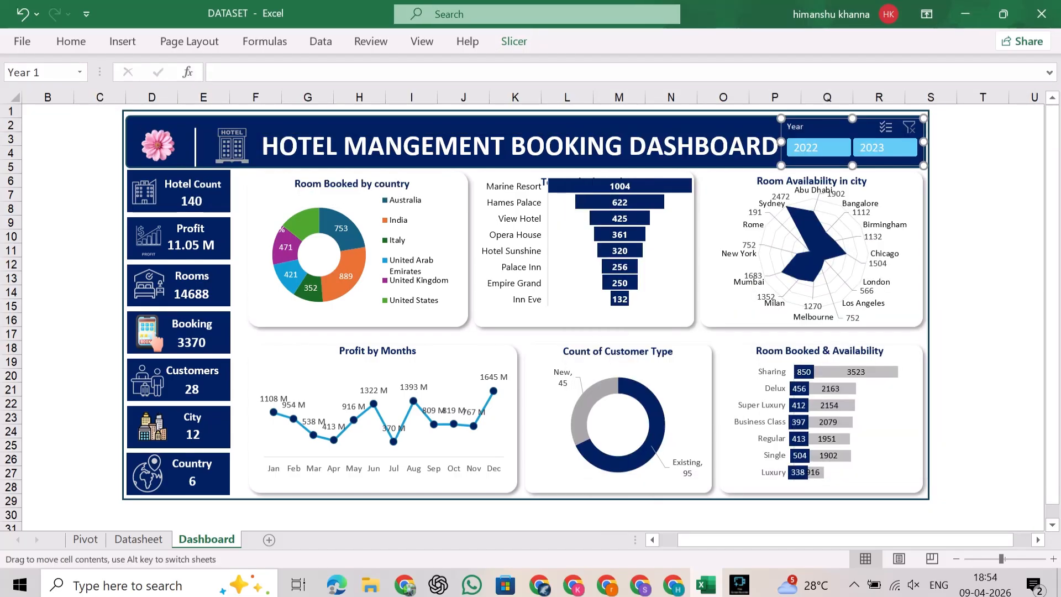
left_click(983, 263)
- Make the font of the custom slicer style's Header element bold and save the style
left_click(837, 127)
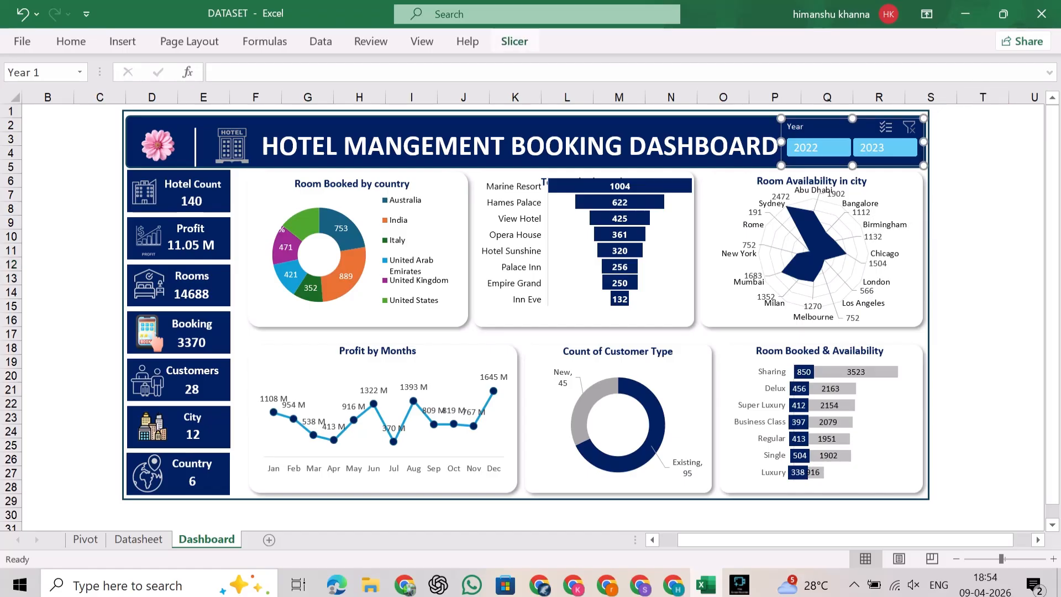
left_click(513, 41)
right_click(199, 79)
left_click(238, 91)
left_click(618, 223)
left_click(733, 324)
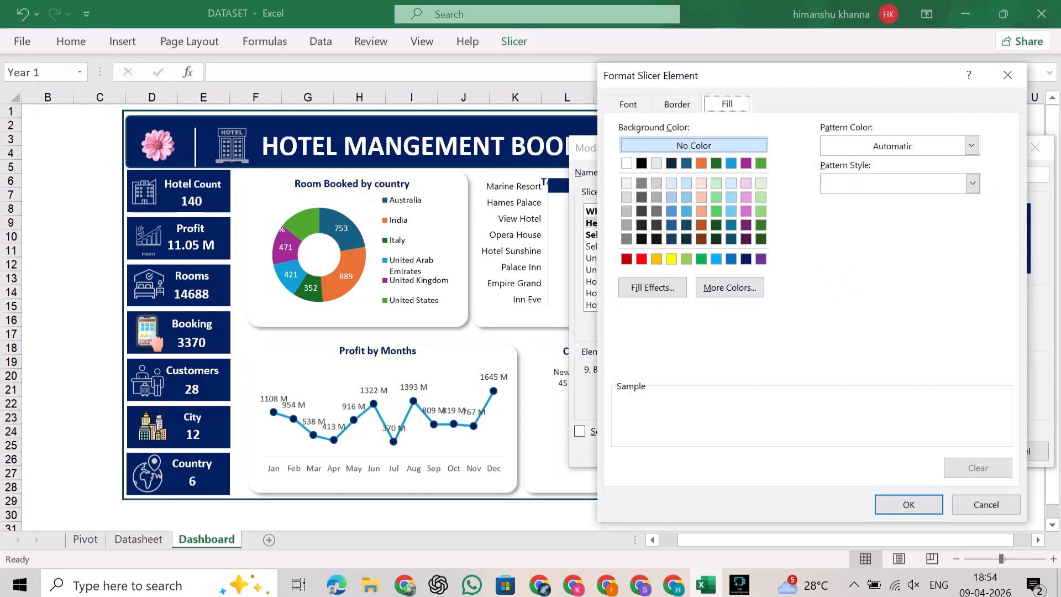
left_click(628, 104)
left_click(909, 503)
left_click(947, 451)
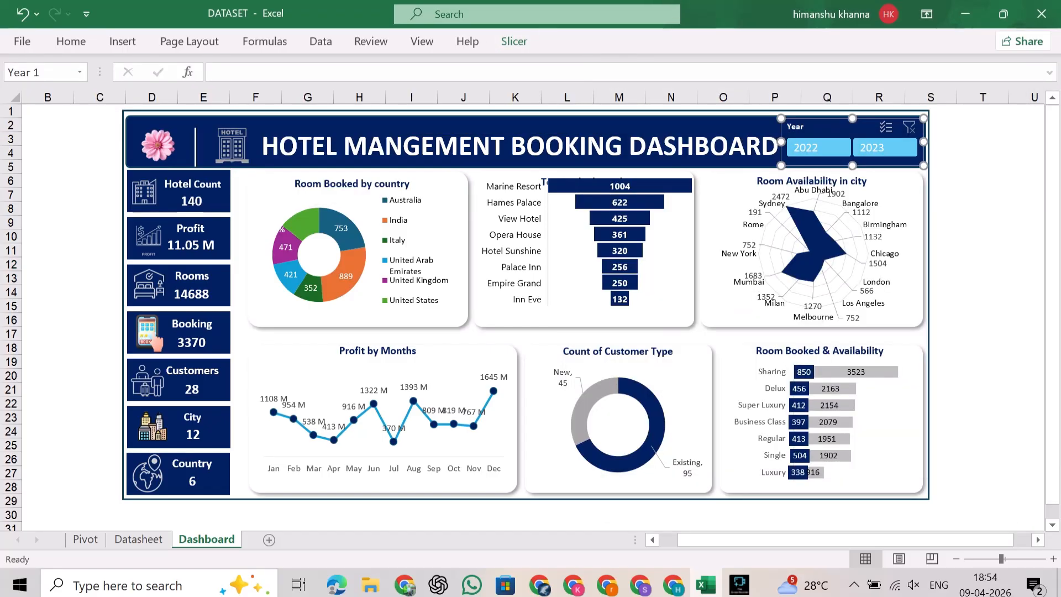
left_click(982, 306)
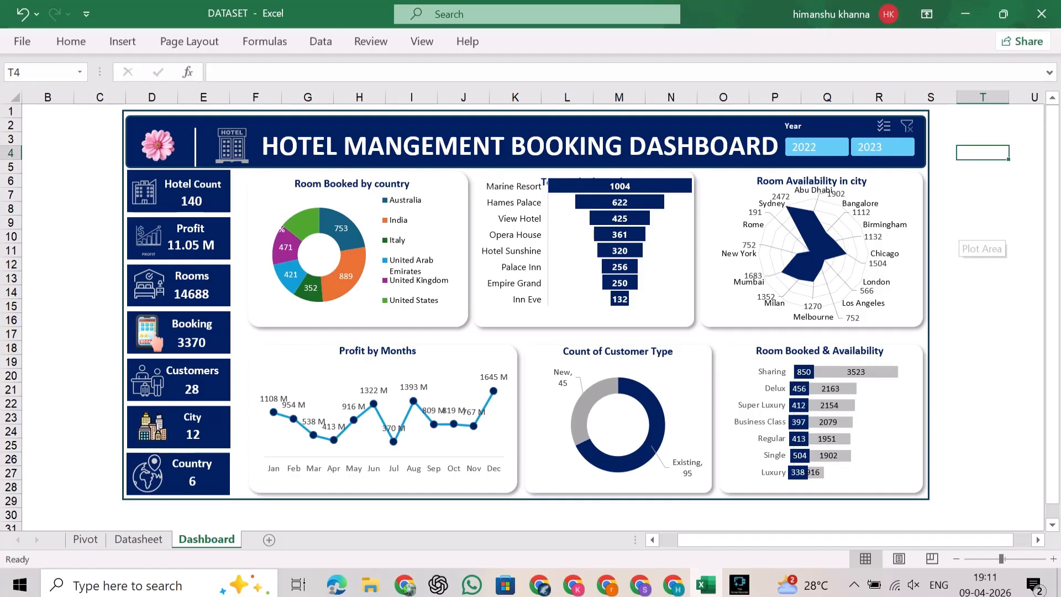
- Test the Year slicer by switching the dashboard filter between 2022 and 2023
left_click(882, 147)
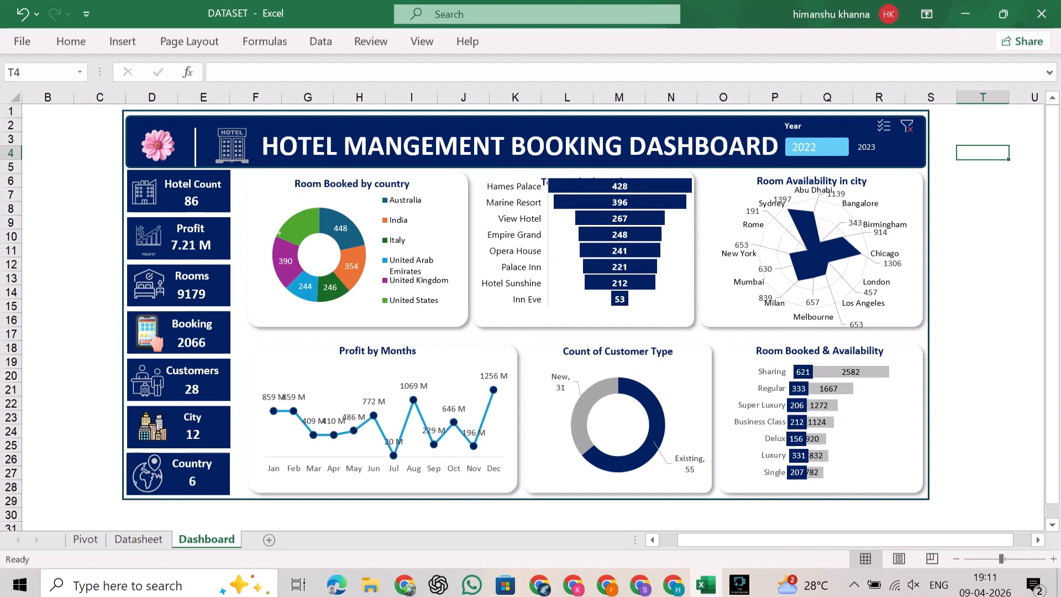
left_click(882, 147)
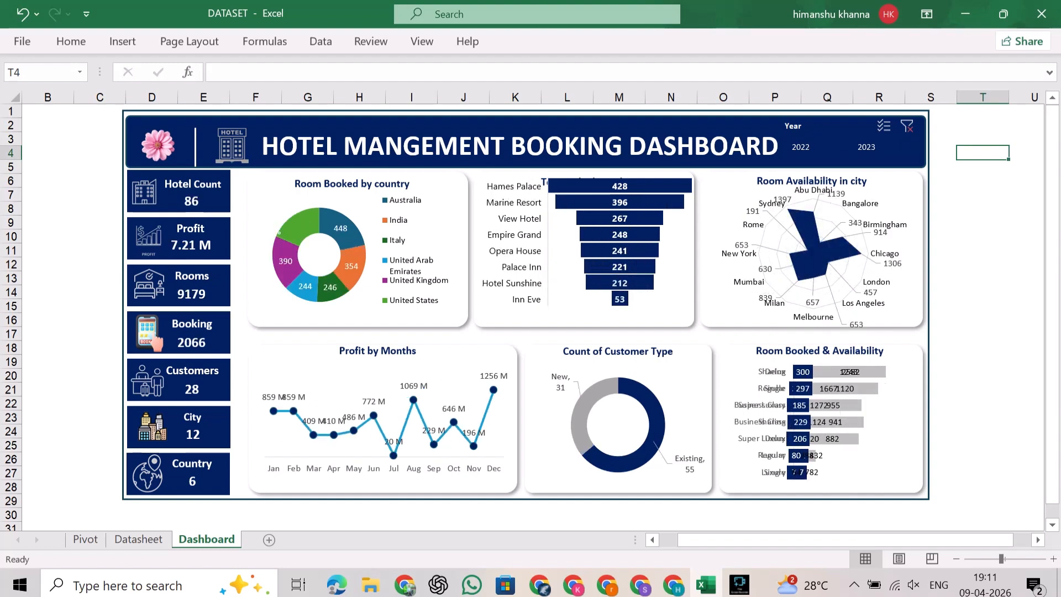
left_click(816, 146)
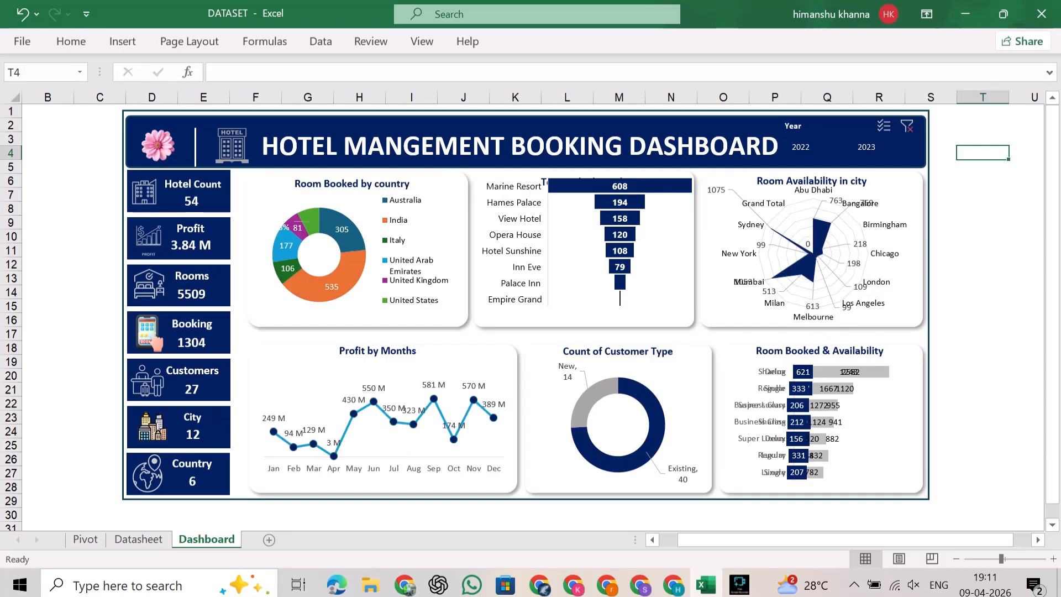